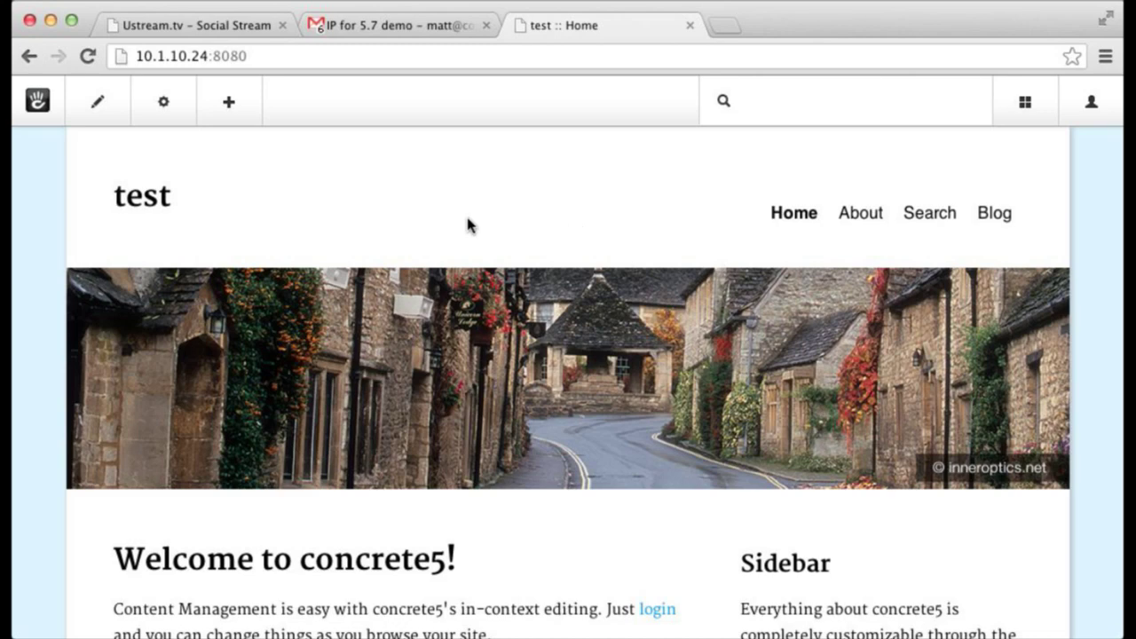
- Scroll the Home page and dismiss the page settings options
scroll(604, 240, down, 5)
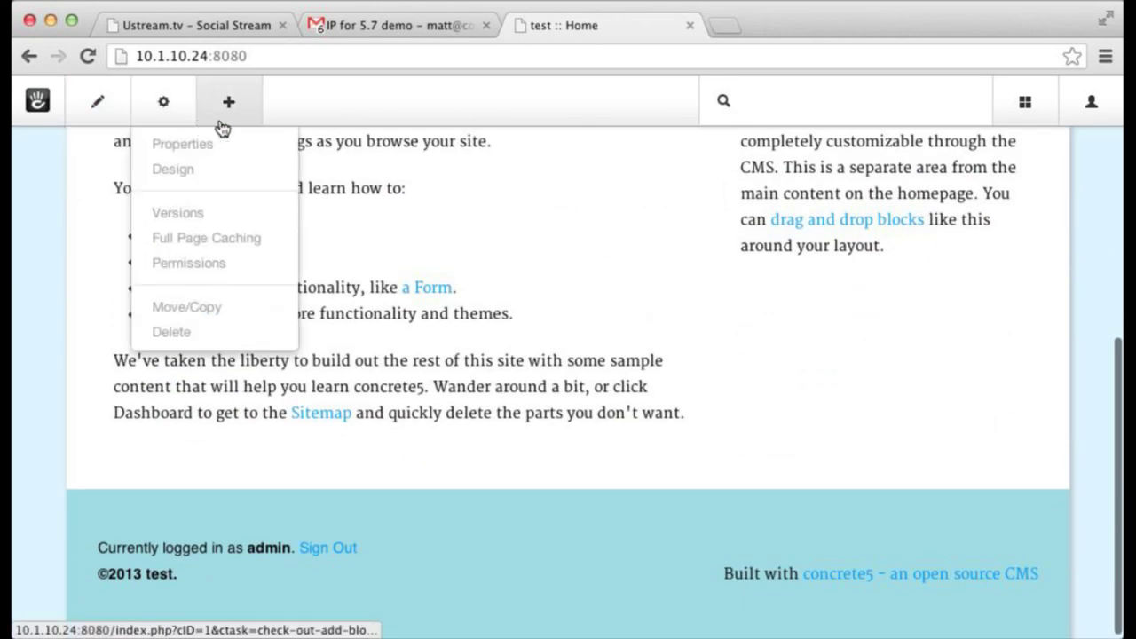
scroll(328, 128, up, 2)
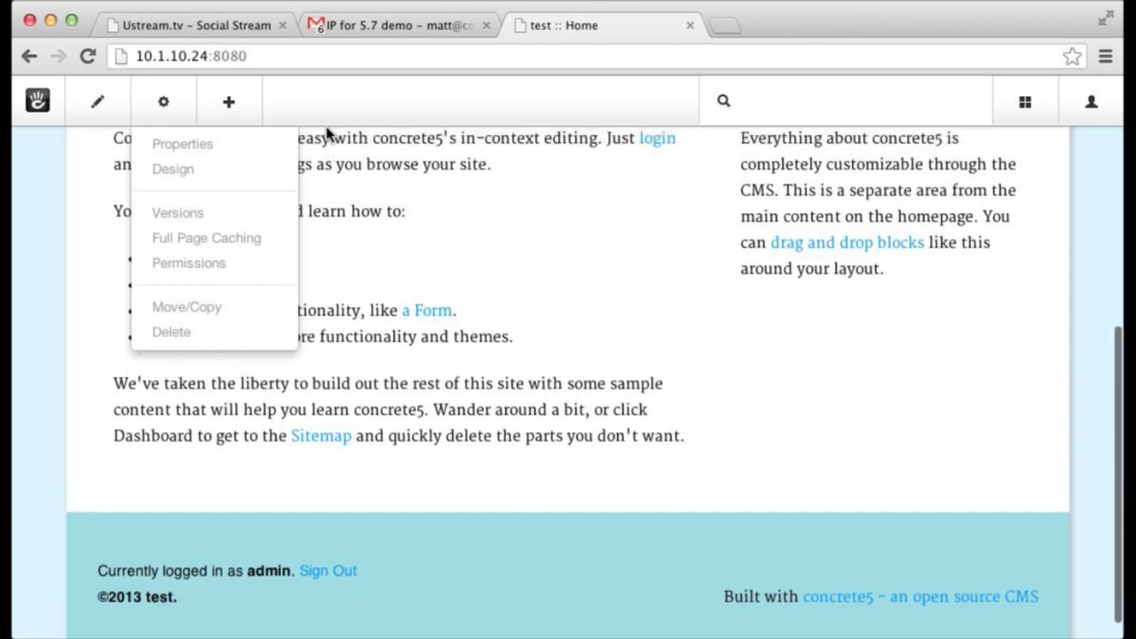
scroll(357, 108, up, 5)
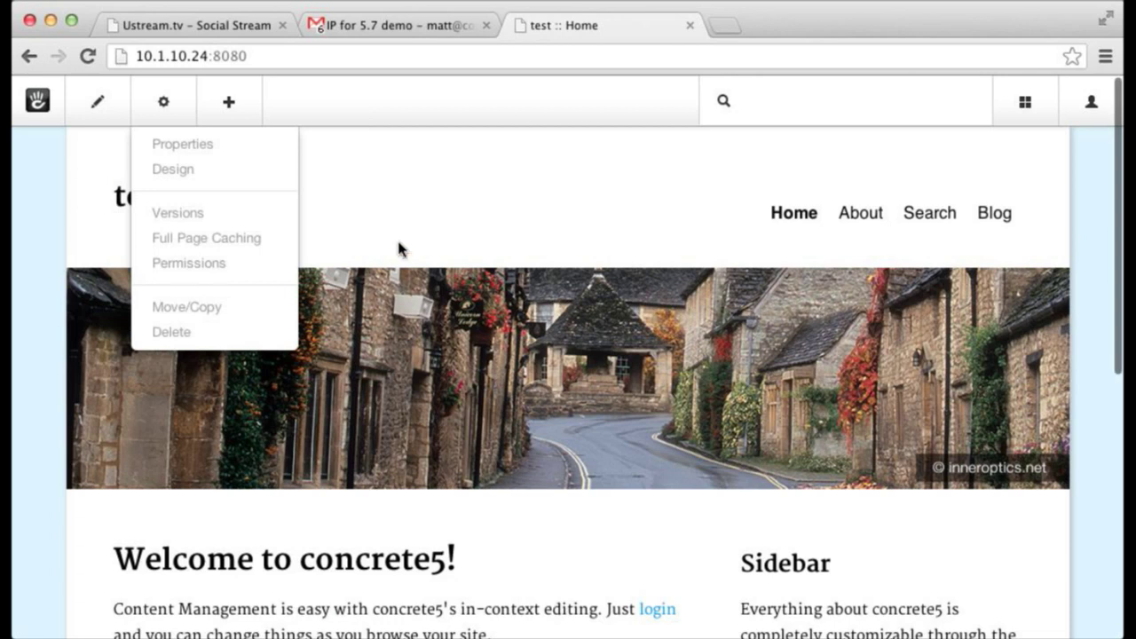
click(400, 306)
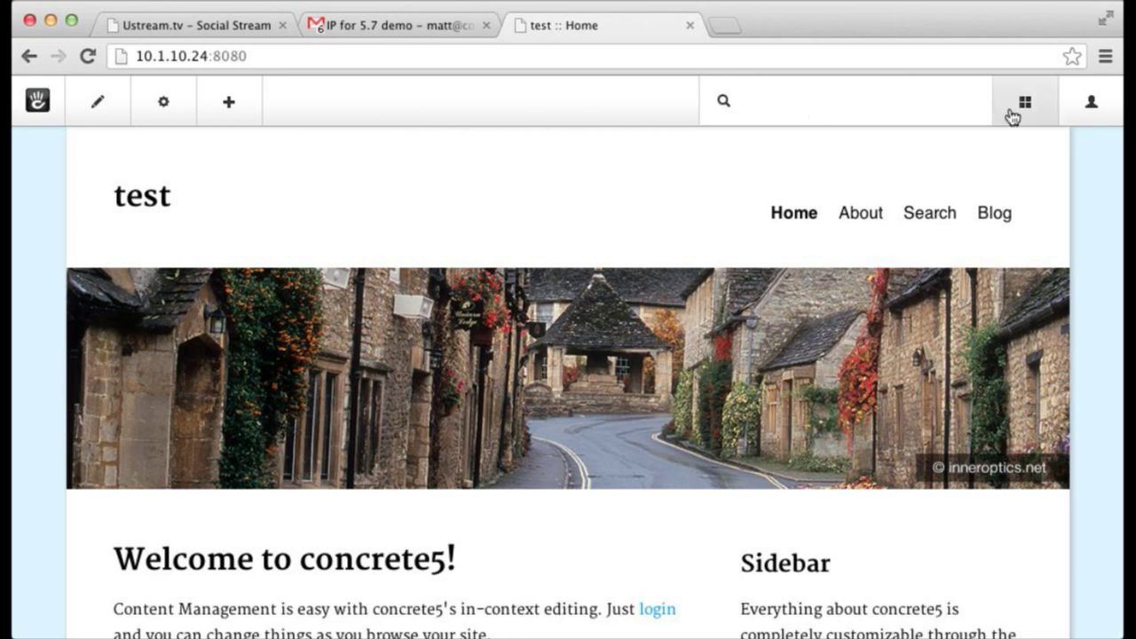
- Put the Home page into edit mode from the pencil menu
mouse_move(1040, 117)
mouse_move(1092, 106)
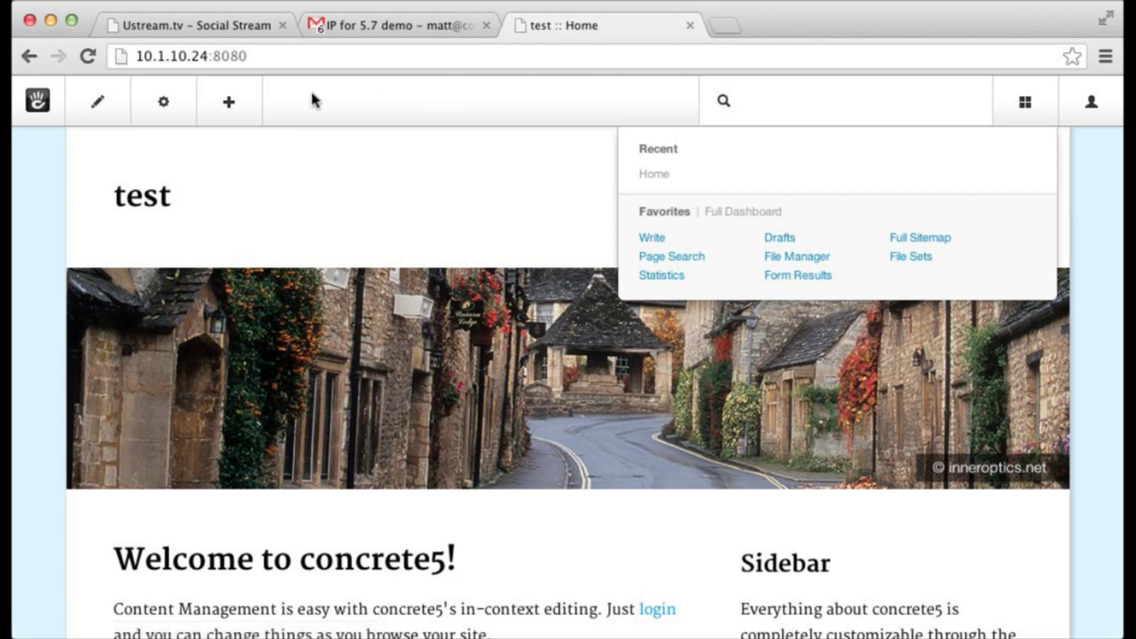
mouse_move(182, 105)
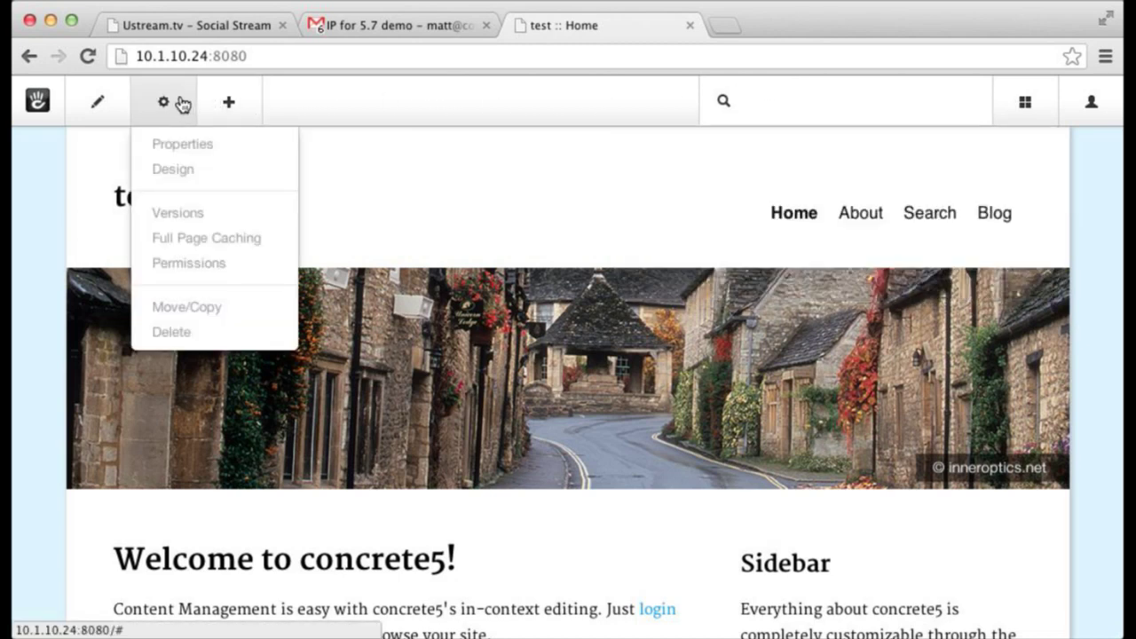
mouse_move(117, 106)
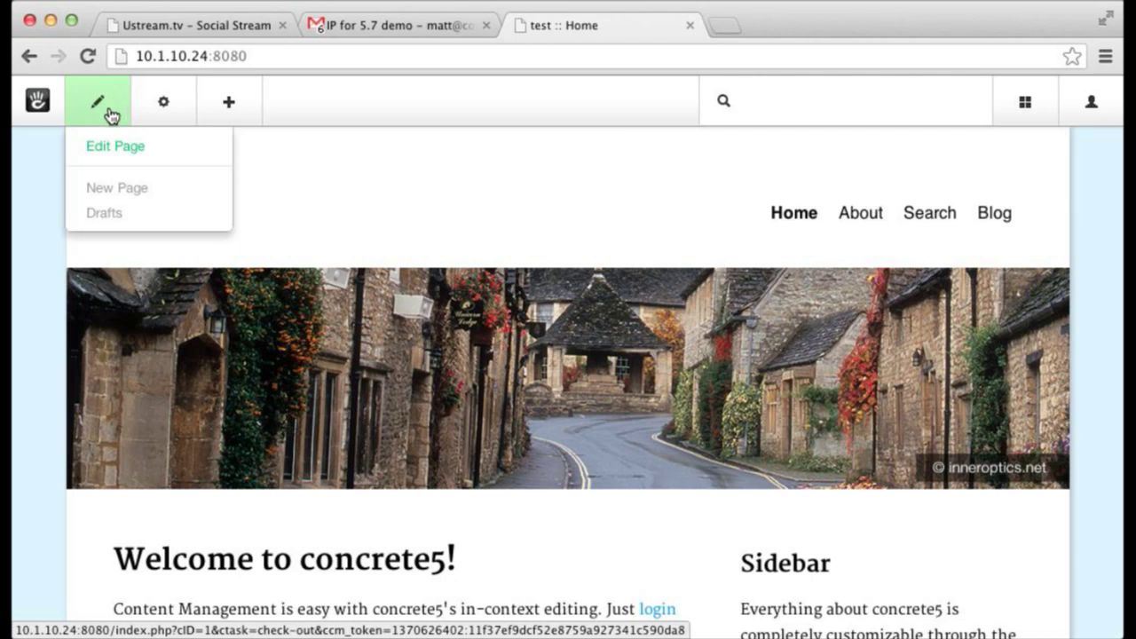
click(116, 148)
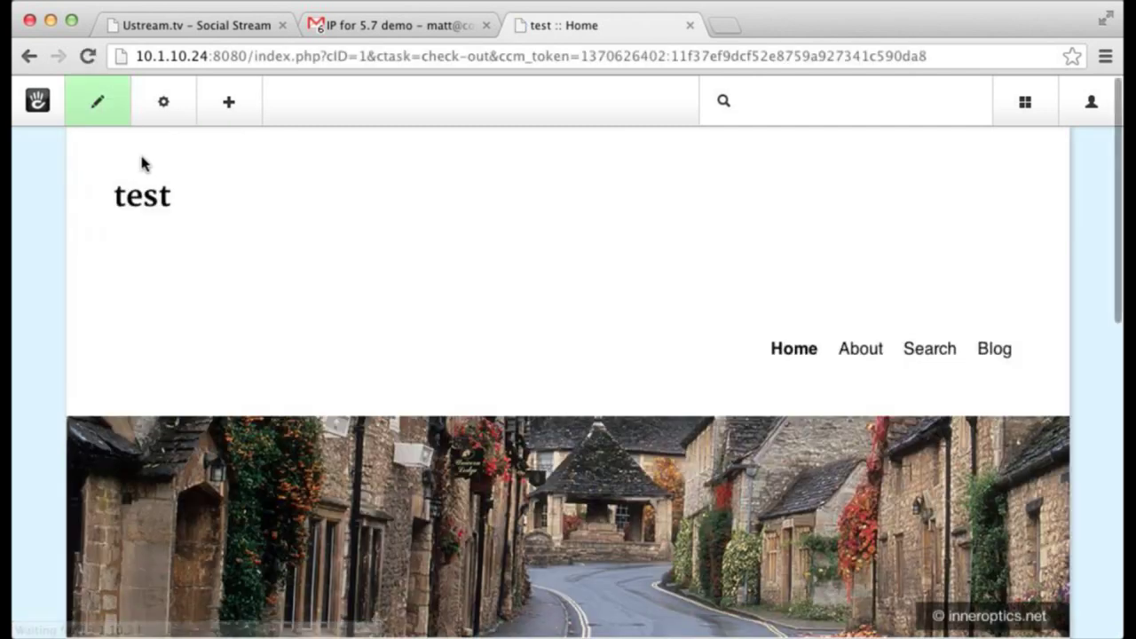
- Scroll through the page to inspect the Header Image and Main editable areas
scroll(248, 204, down, 5)
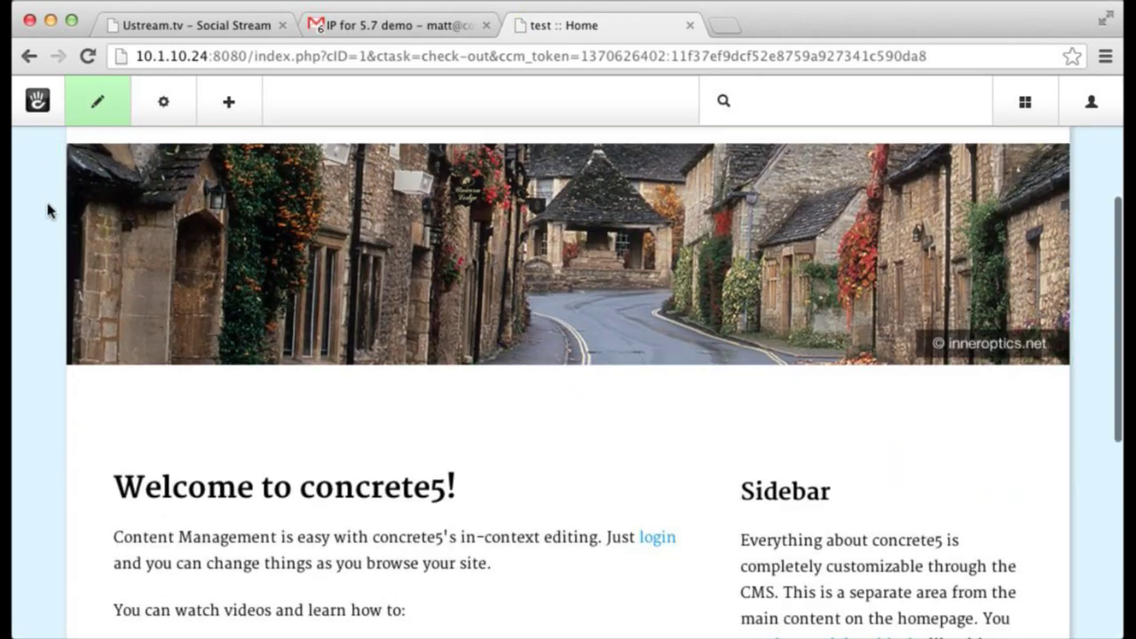
scroll(38, 204, down, 5)
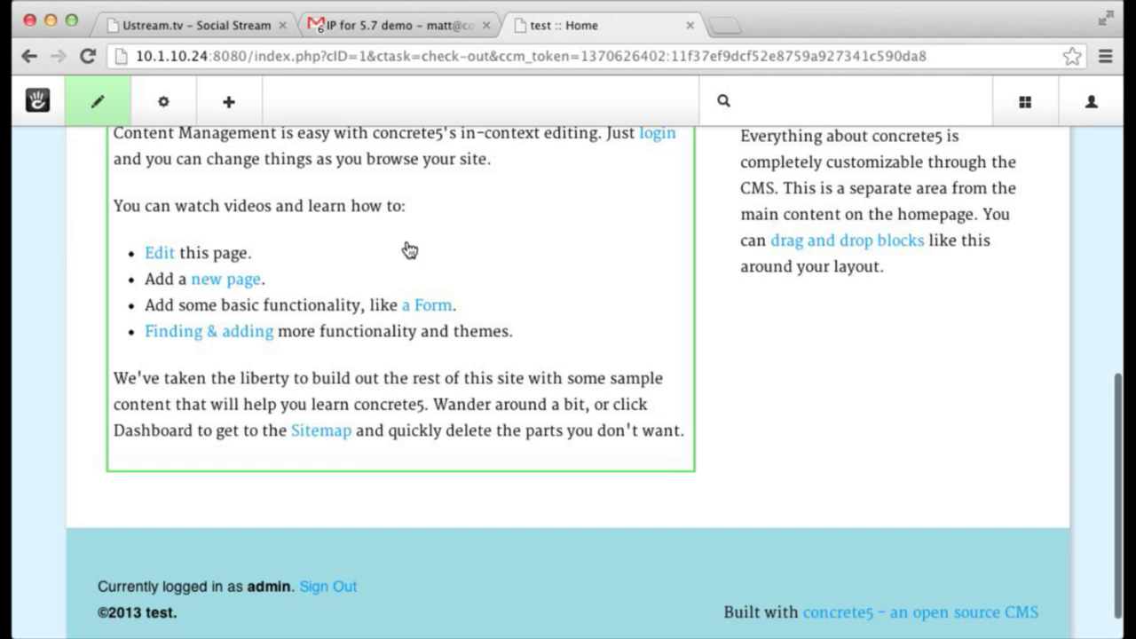
mouse_move(788, 324)
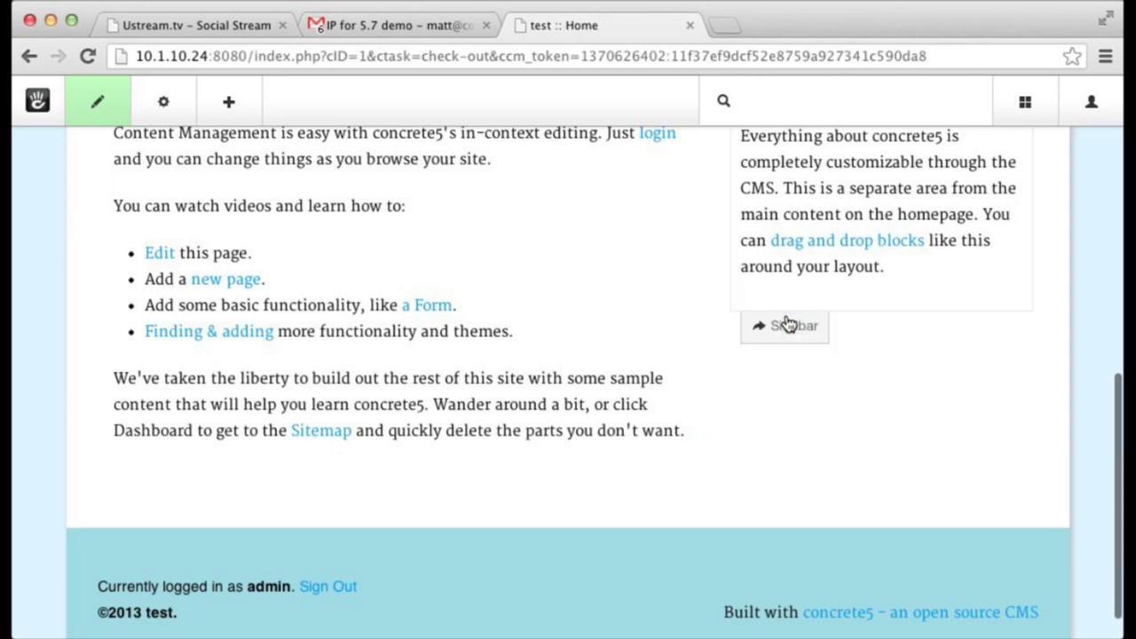
scroll(801, 270, up, 2)
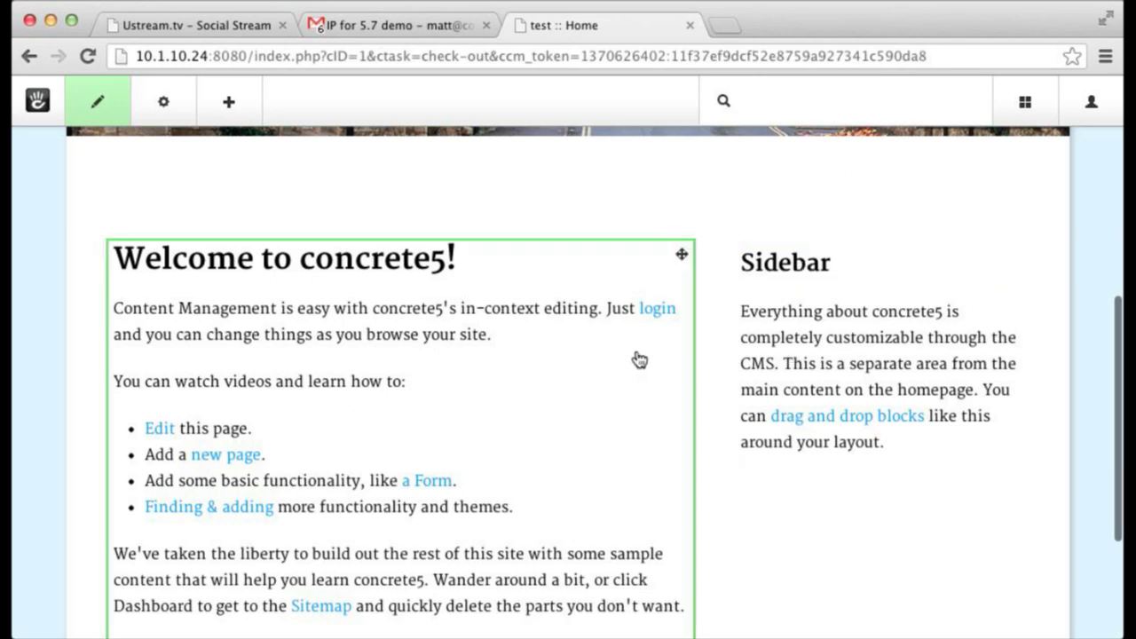
scroll(637, 358, up, 2)
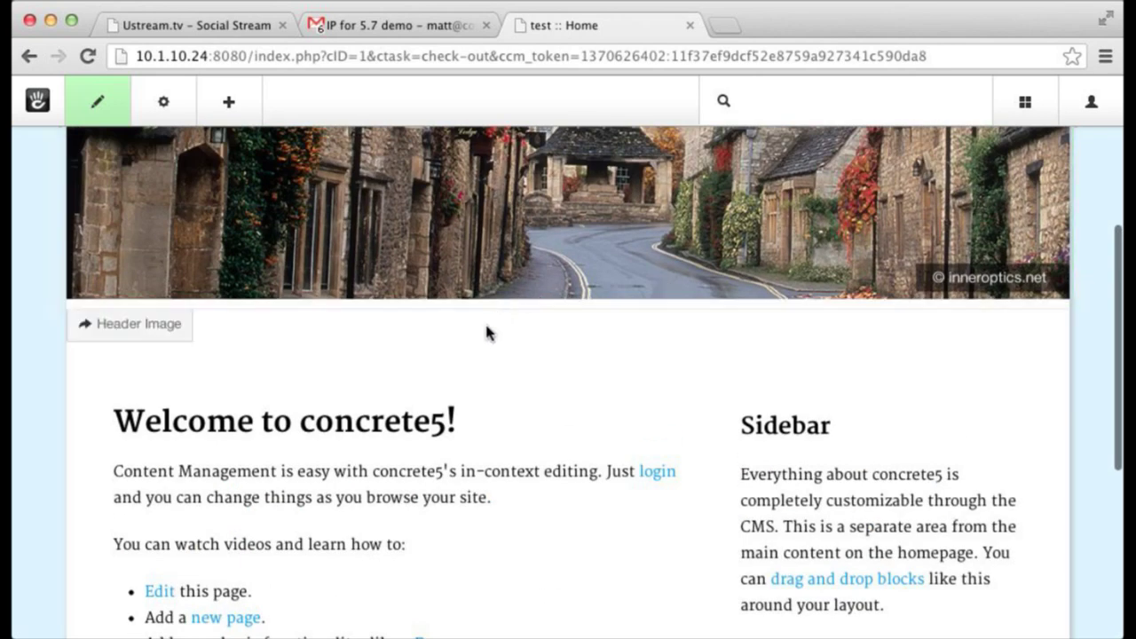
scroll(486, 333, down, 5)
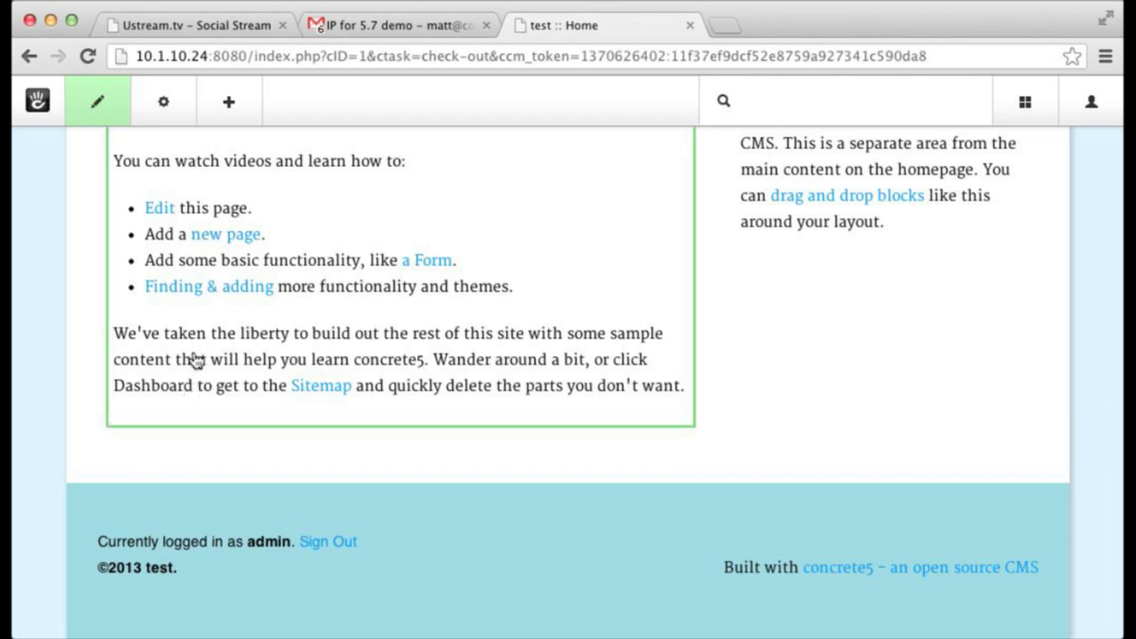
scroll(195, 359, up, 5)
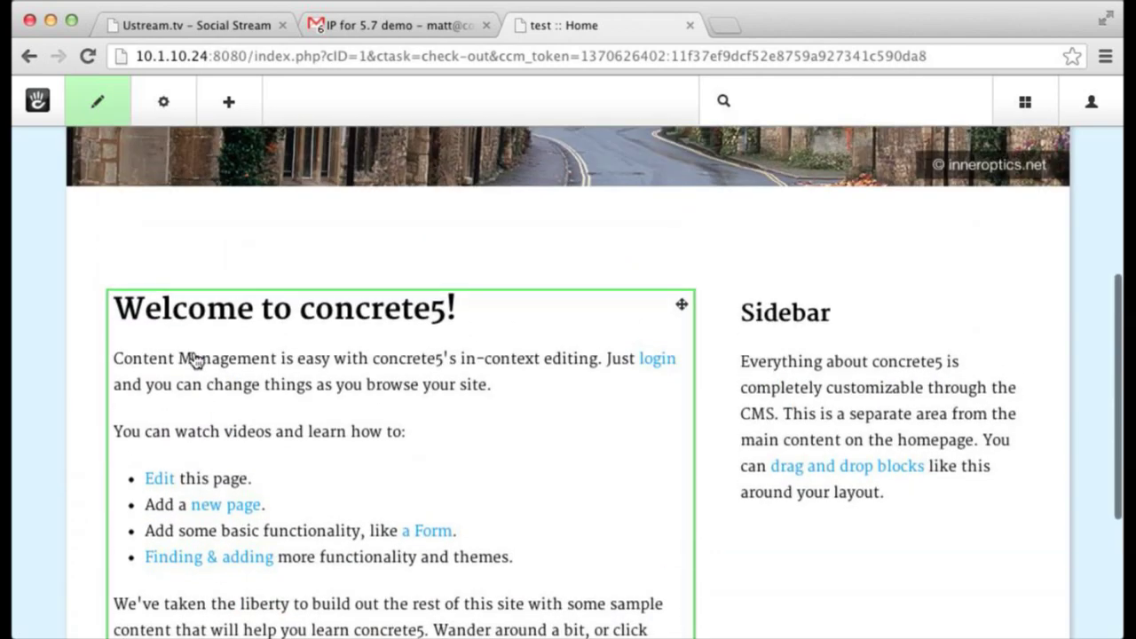
- Add the paragraph 'This is right in the page. !!' after the Welcome block's first paragraph and save
click(195, 360)
click(203, 388)
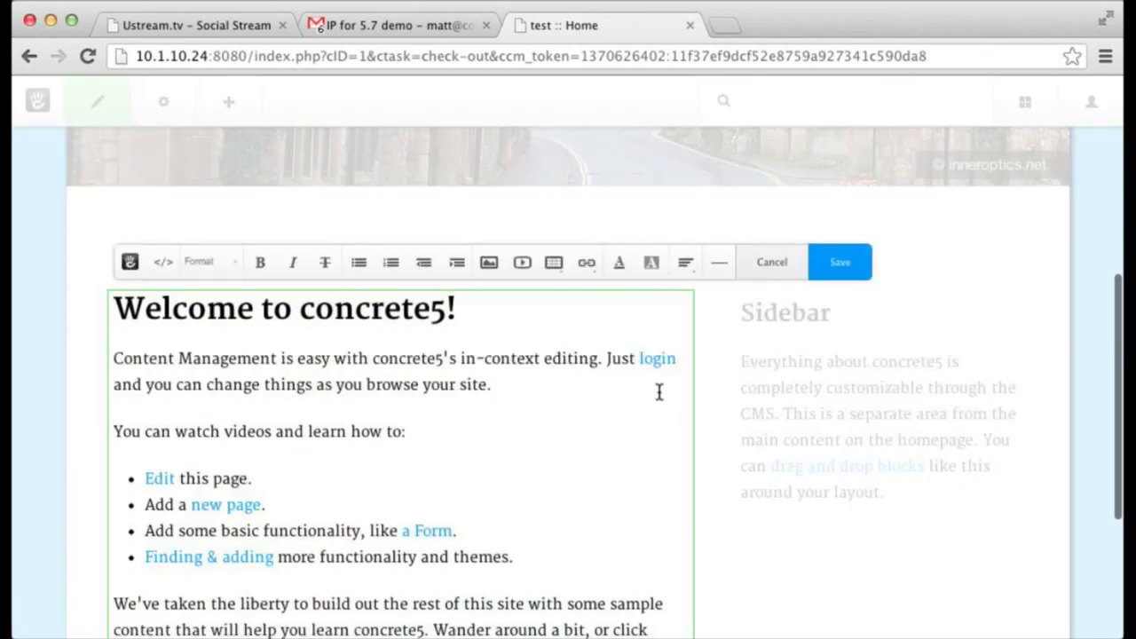
scroll(659, 393, down, 5)
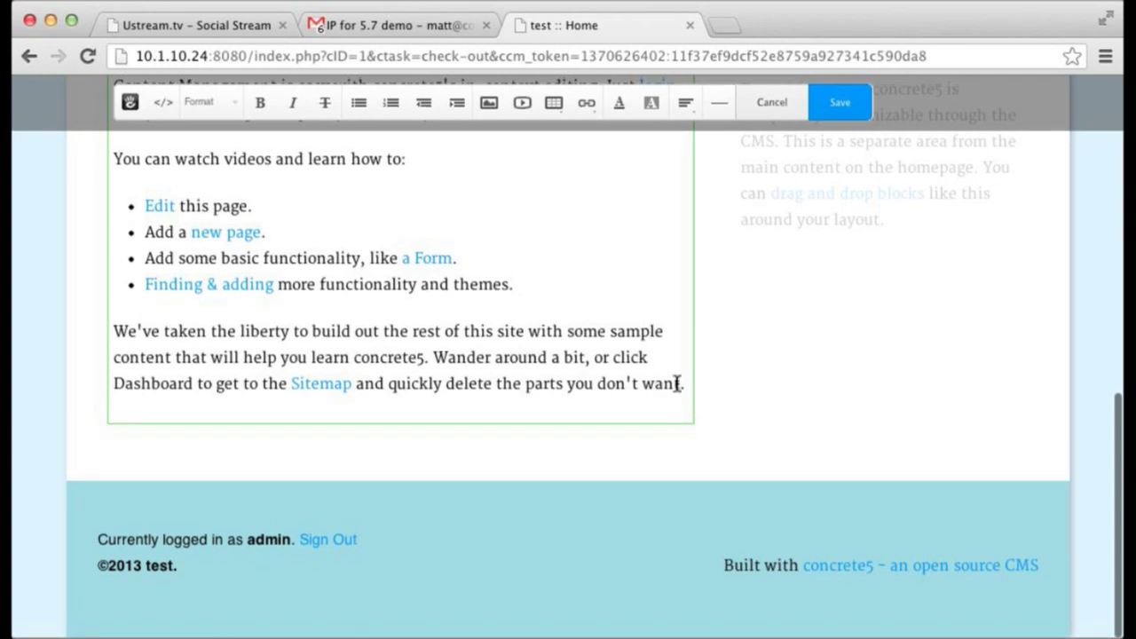
scroll(759, 365, up, 4)
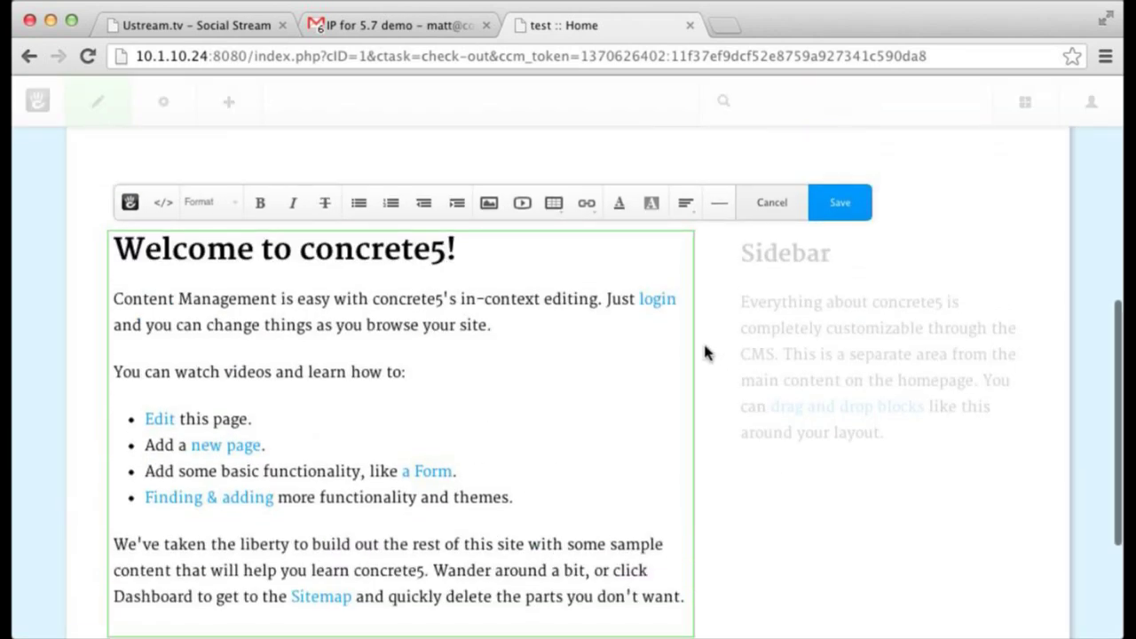
click(585, 329)
key(Return)
text(Th)
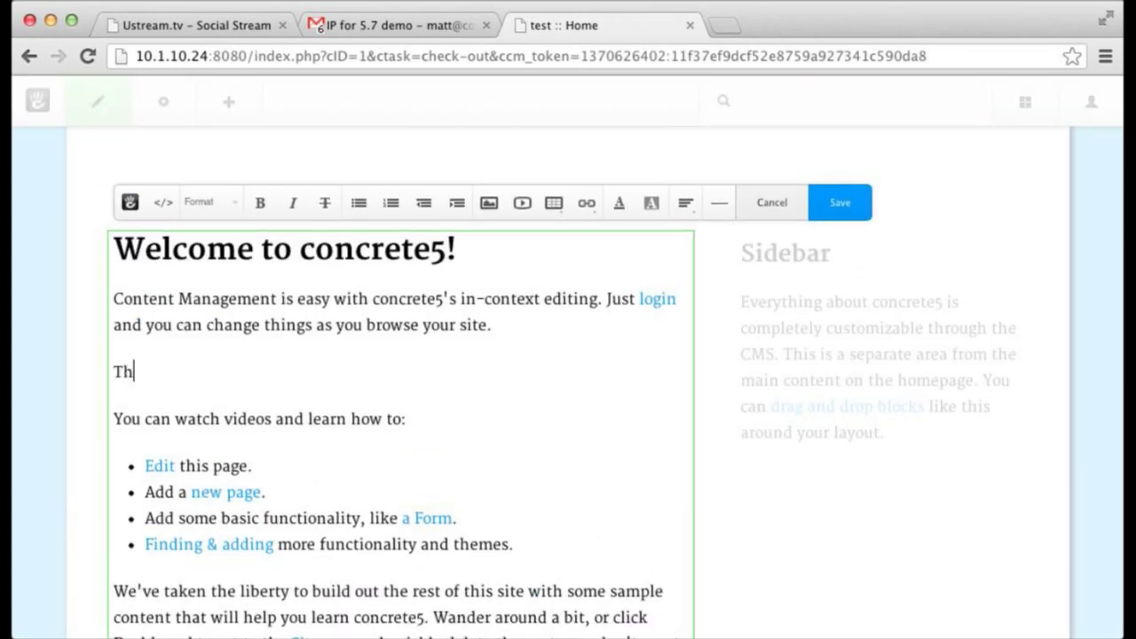
text(is is right in the page. !!)
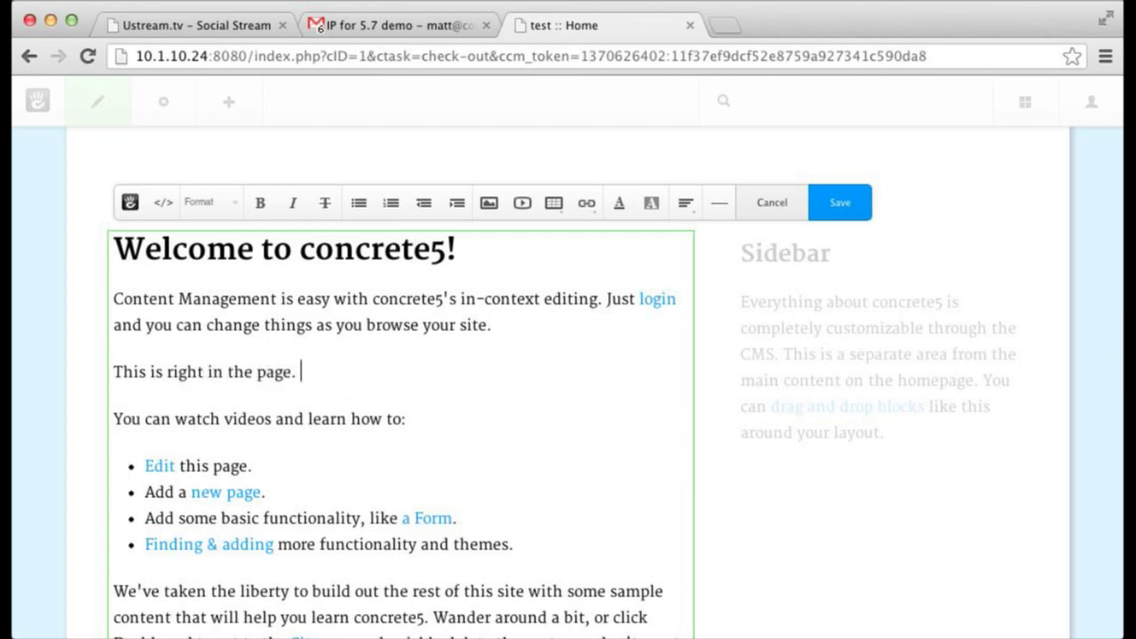
click(833, 203)
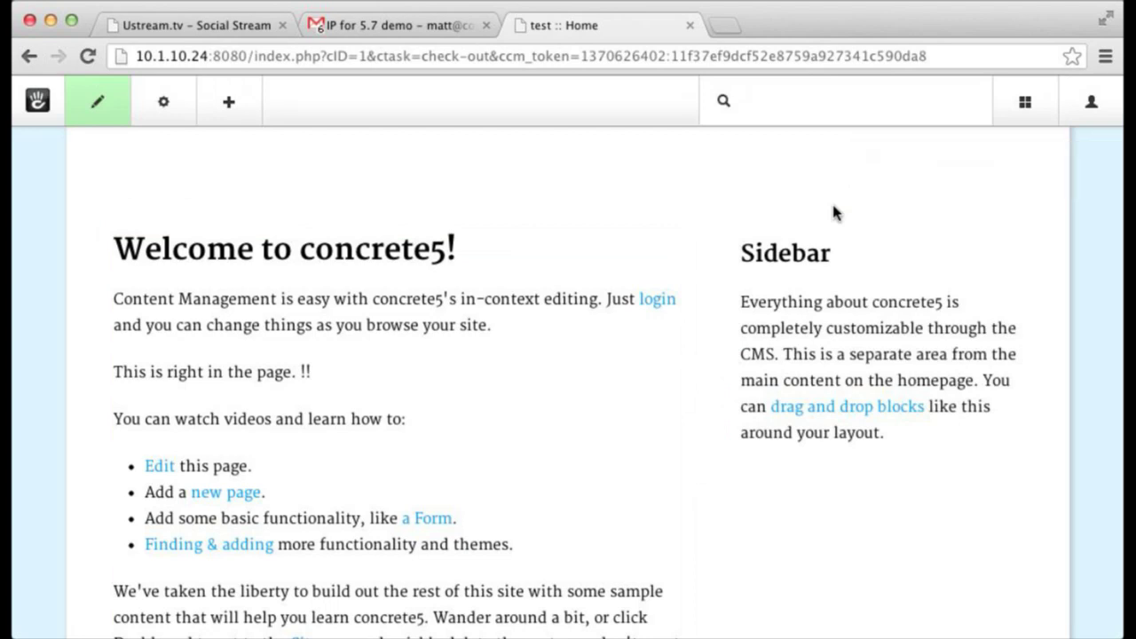
- Edit the Sidebar text block, add empty lines at its end, and save it
click(794, 319)
click(791, 339)
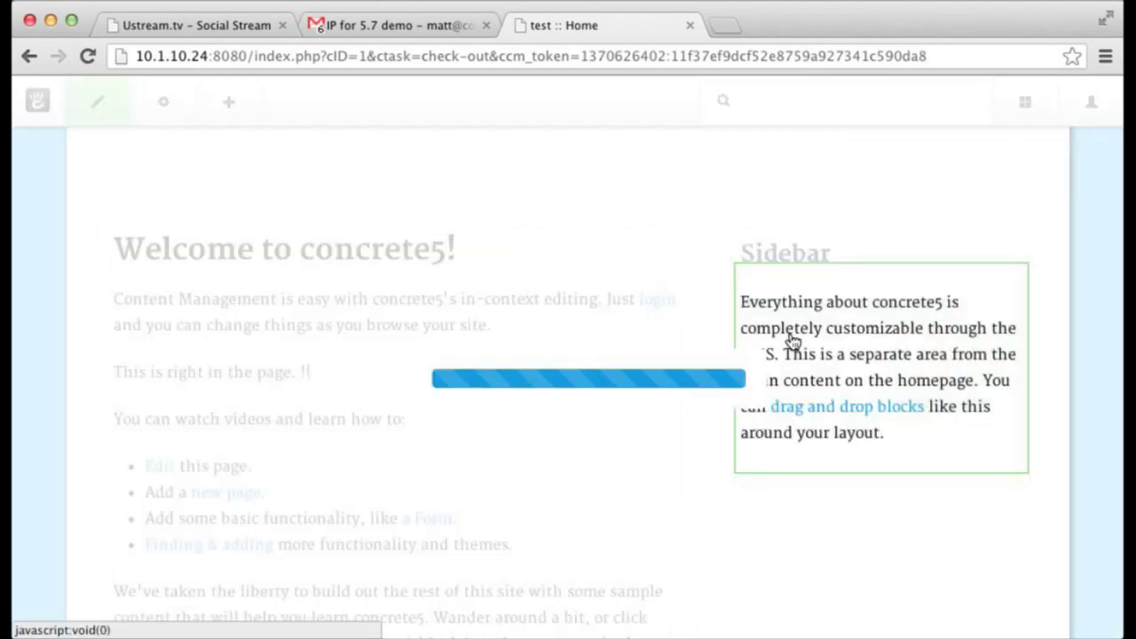
scroll(793, 302, down, 4)
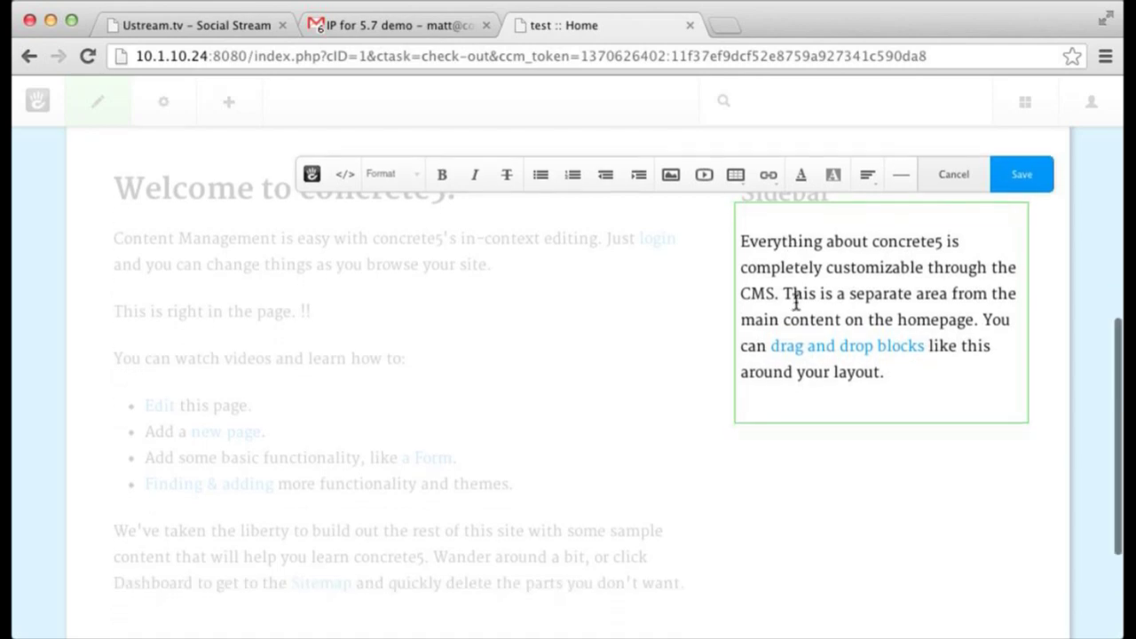
click(933, 266)
key(Return)
key(Return)
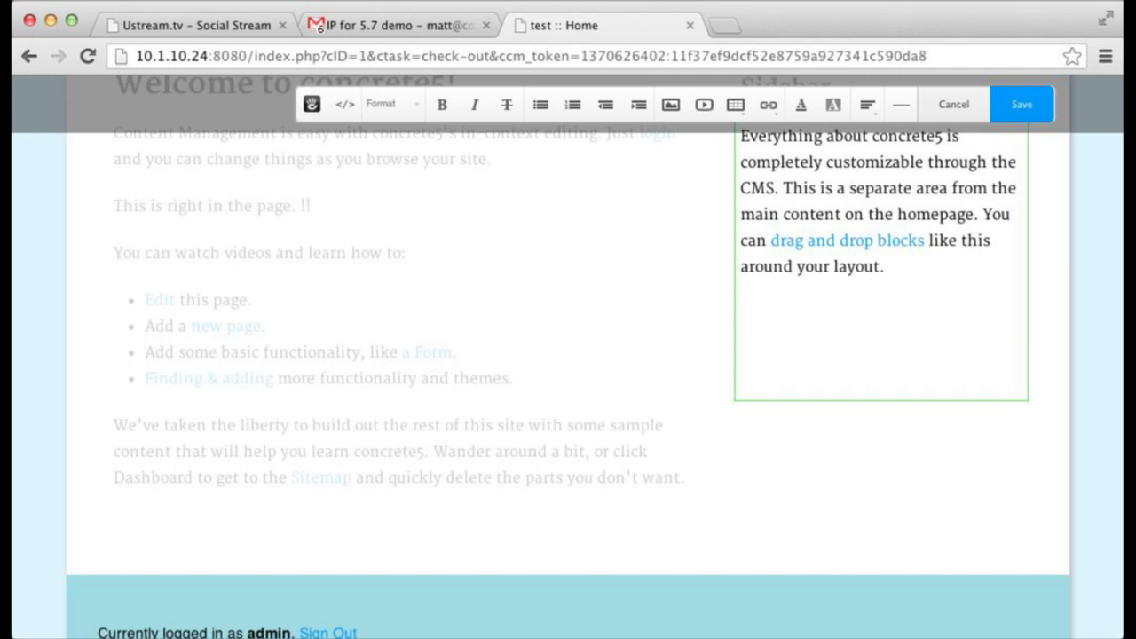
click(1045, 110)
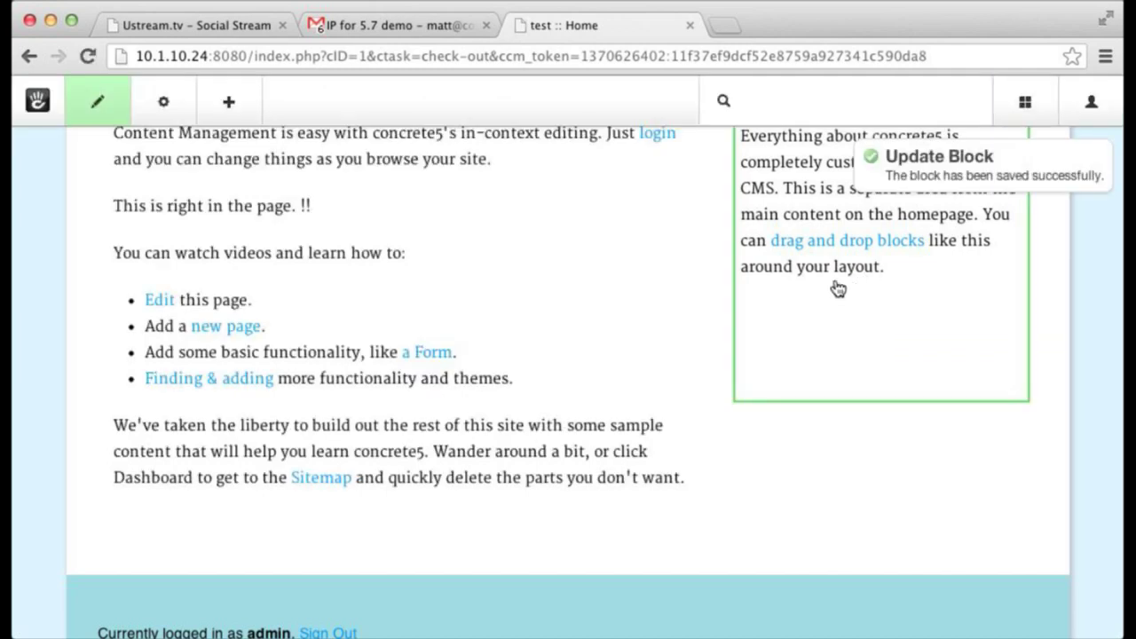
scroll(568, 314, up, 8)
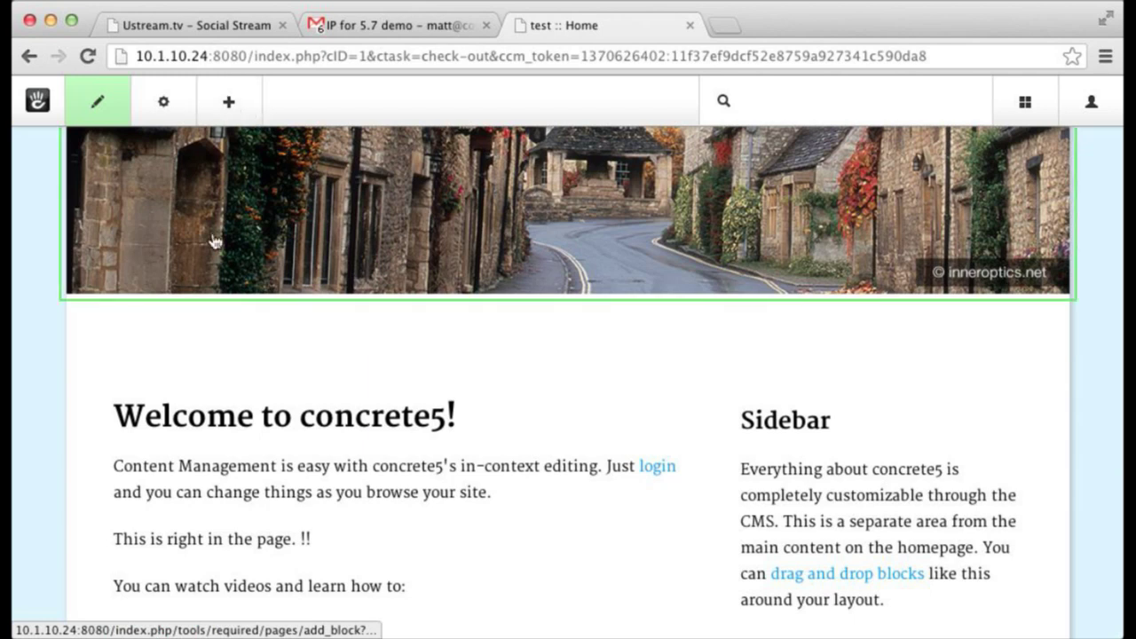
- Browse the block picker's Form, Navigation and Basic categories without adding a block
click(158, 321)
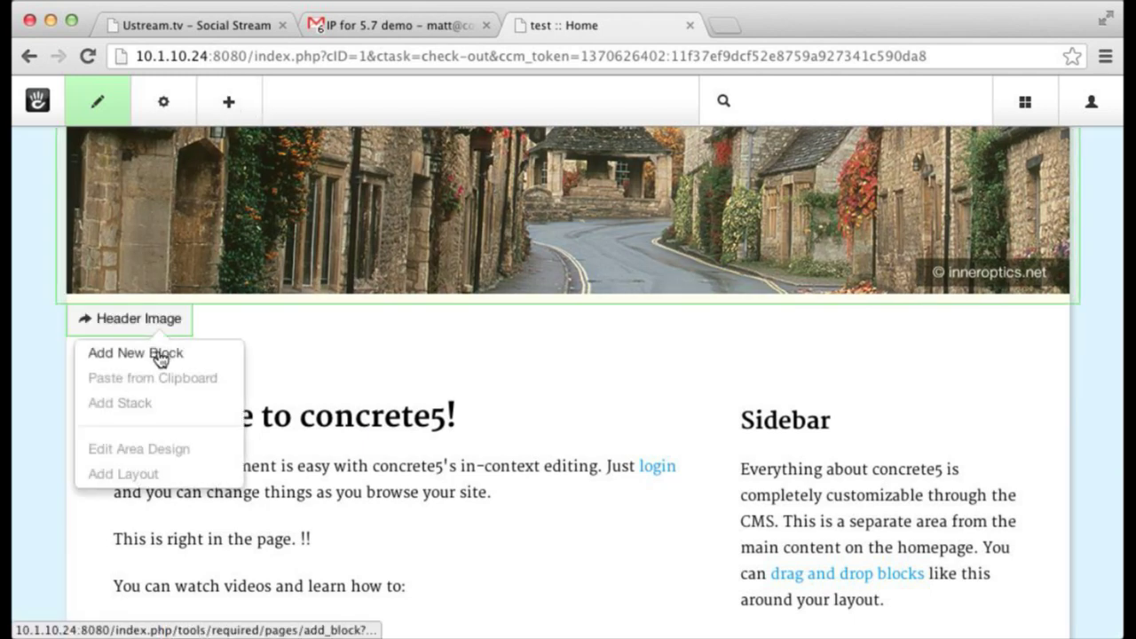
click(159, 355)
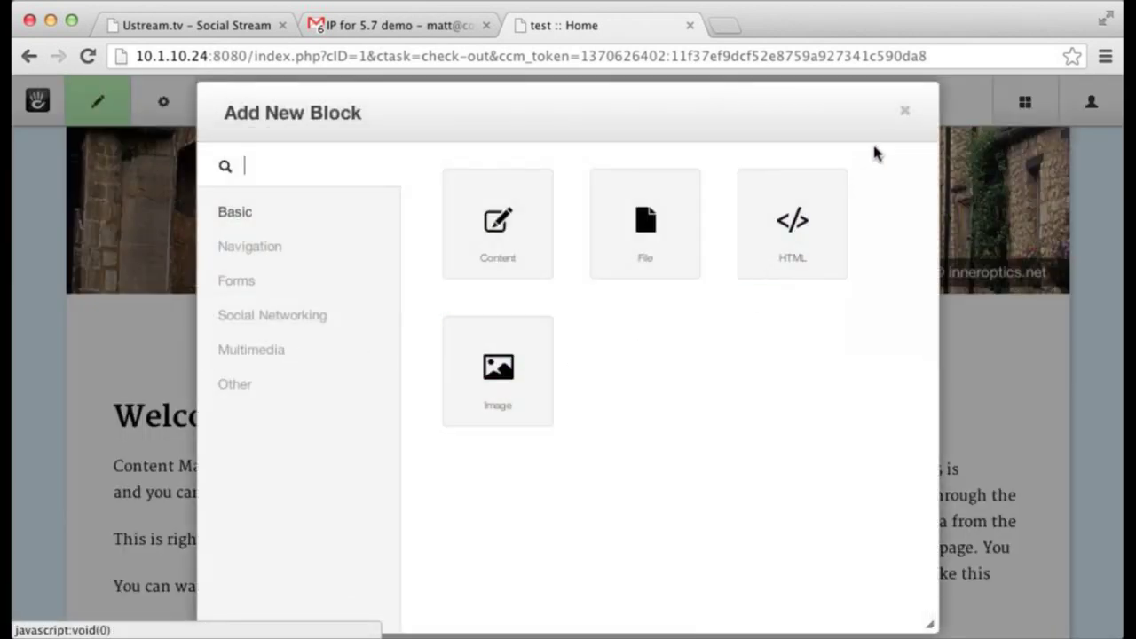
click(904, 111)
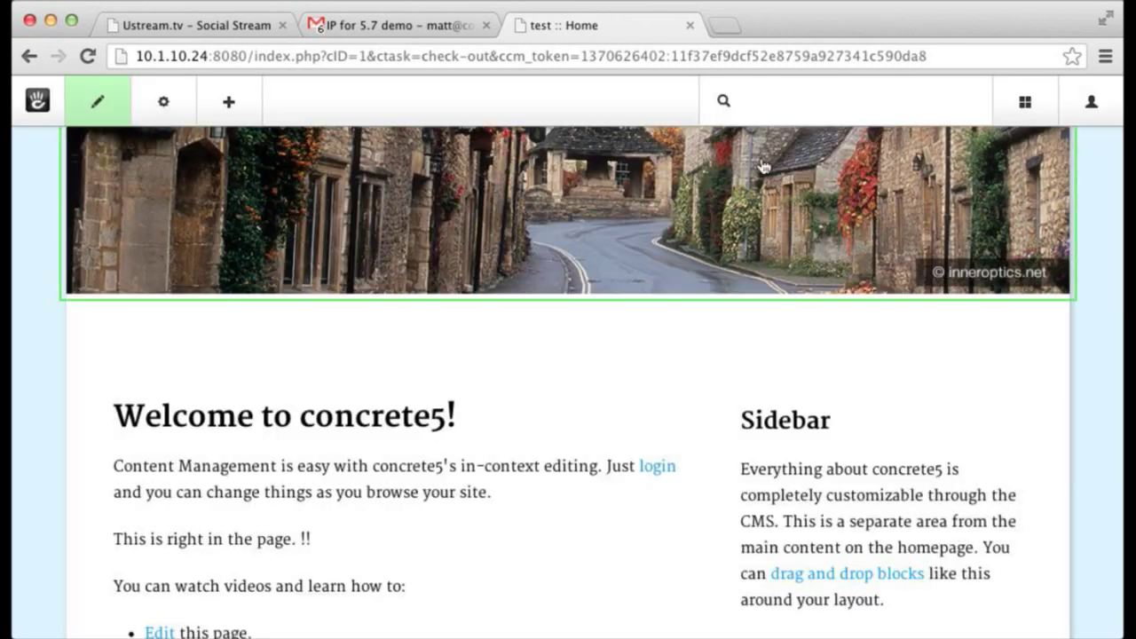
click(232, 108)
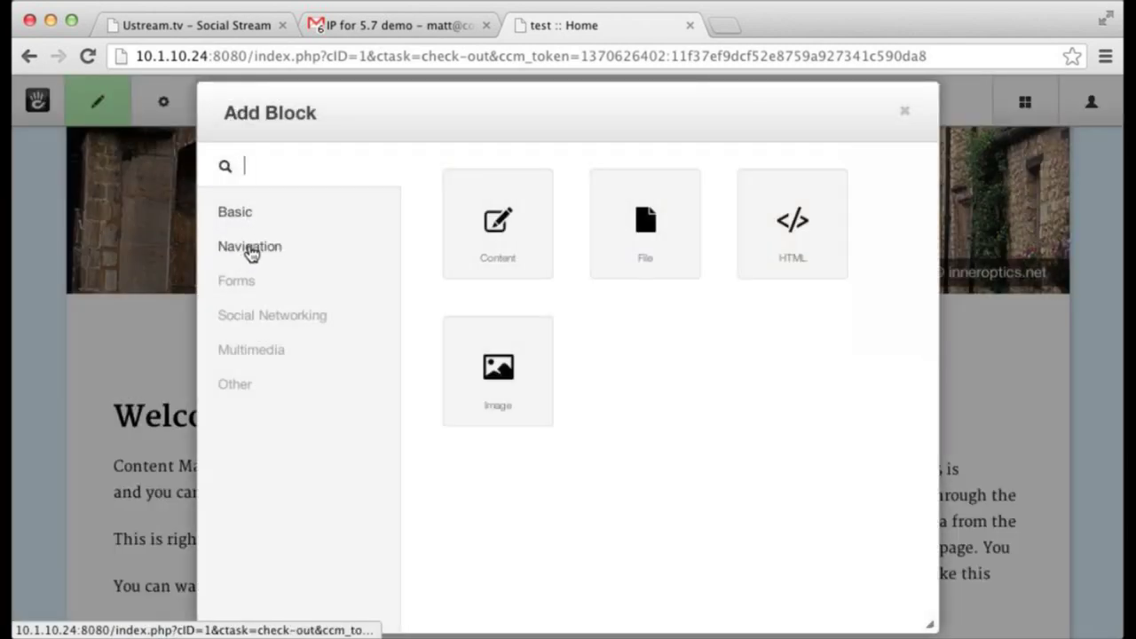
click(246, 282)
click(253, 252)
click(250, 217)
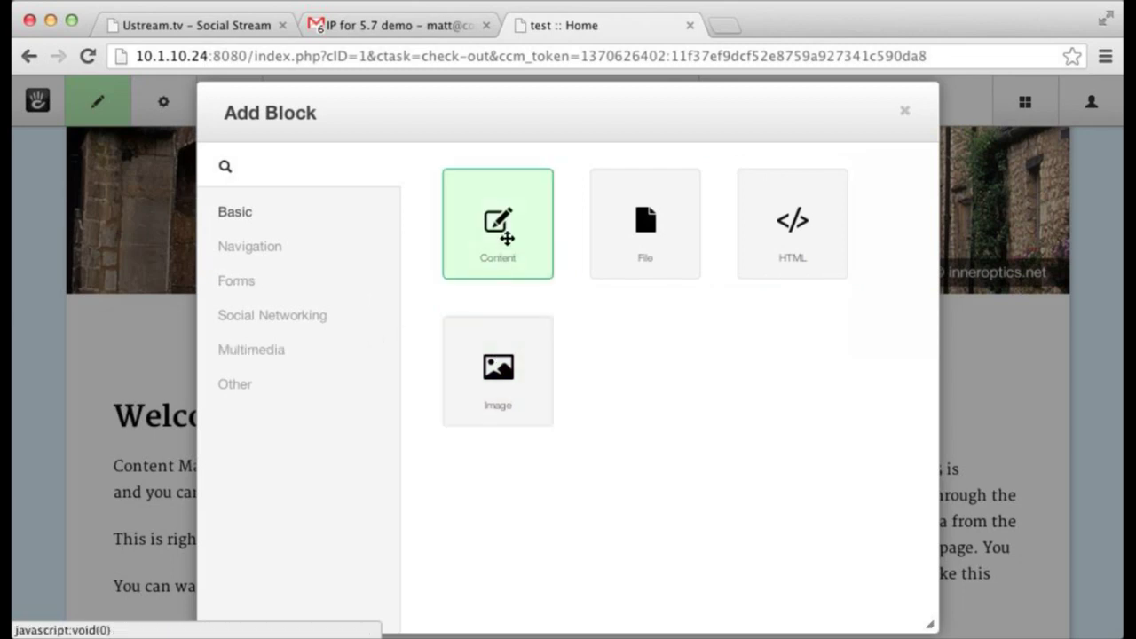
- Drag a Content block into the Sidebar reading 'This is pretty cool.' and save it
drag(502, 229, 915, 456)
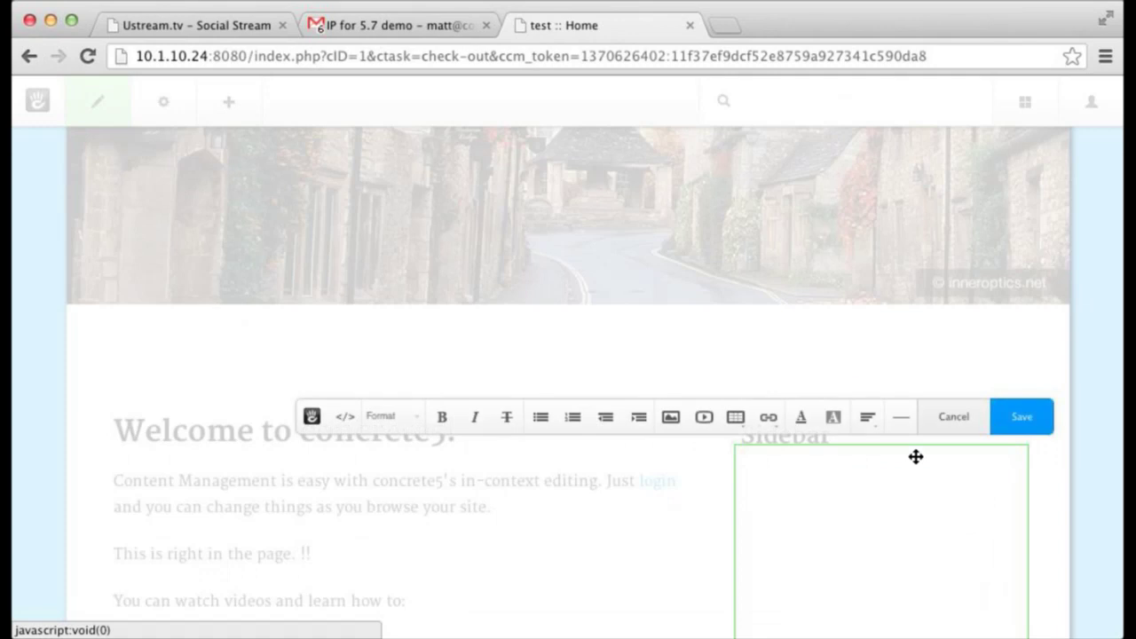
text(This is pretty cool.)
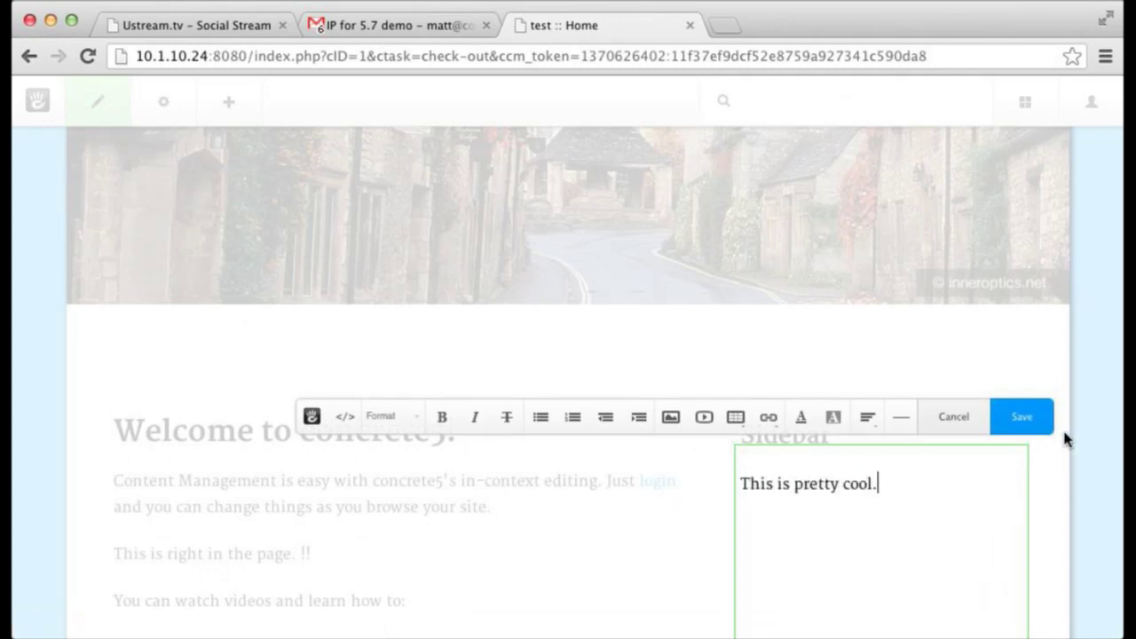
click(1050, 419)
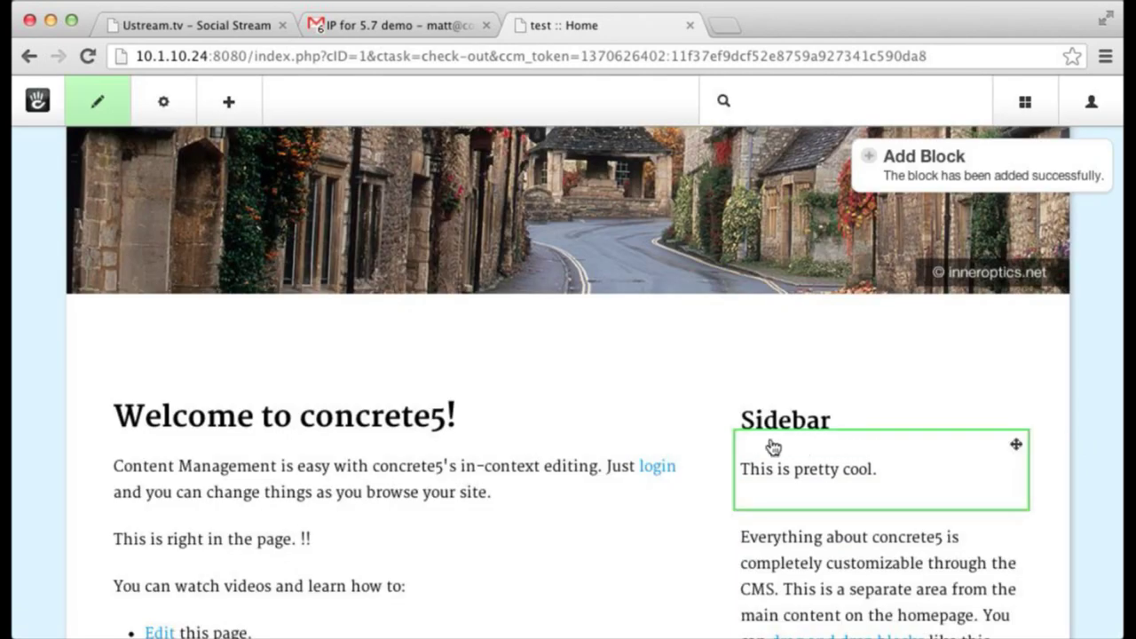
- Add an Auto-Nav block with default settings below the main content
scroll(710, 439, down, 5)
scroll(417, 373, down, 3)
click(240, 112)
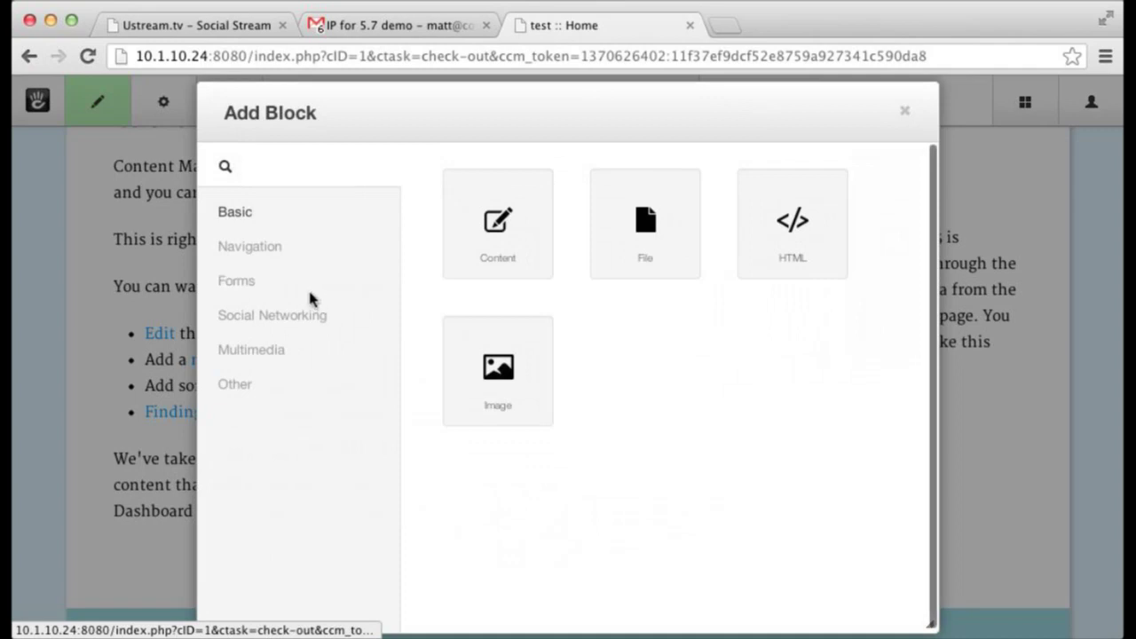
click(295, 255)
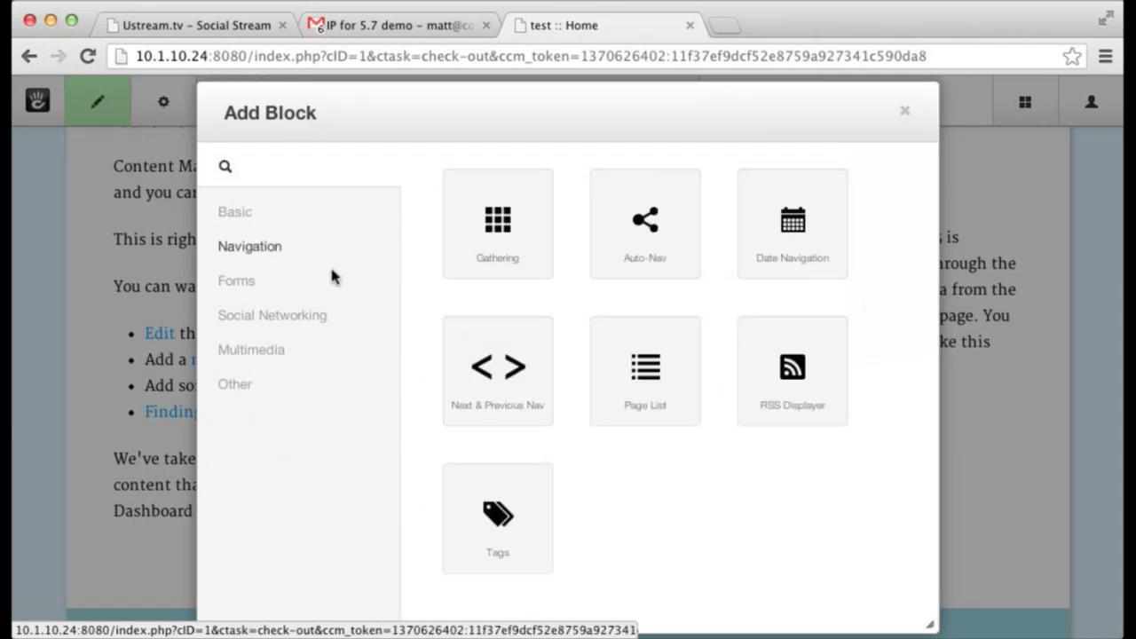
drag(662, 246, 368, 568)
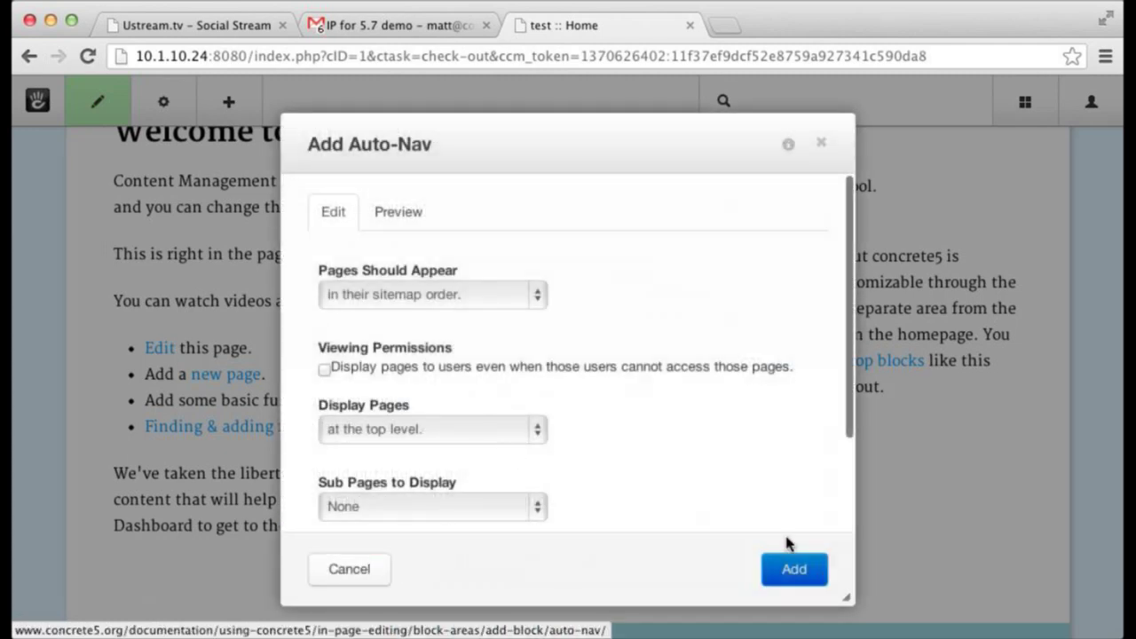
click(799, 575)
scroll(807, 550, down, 5)
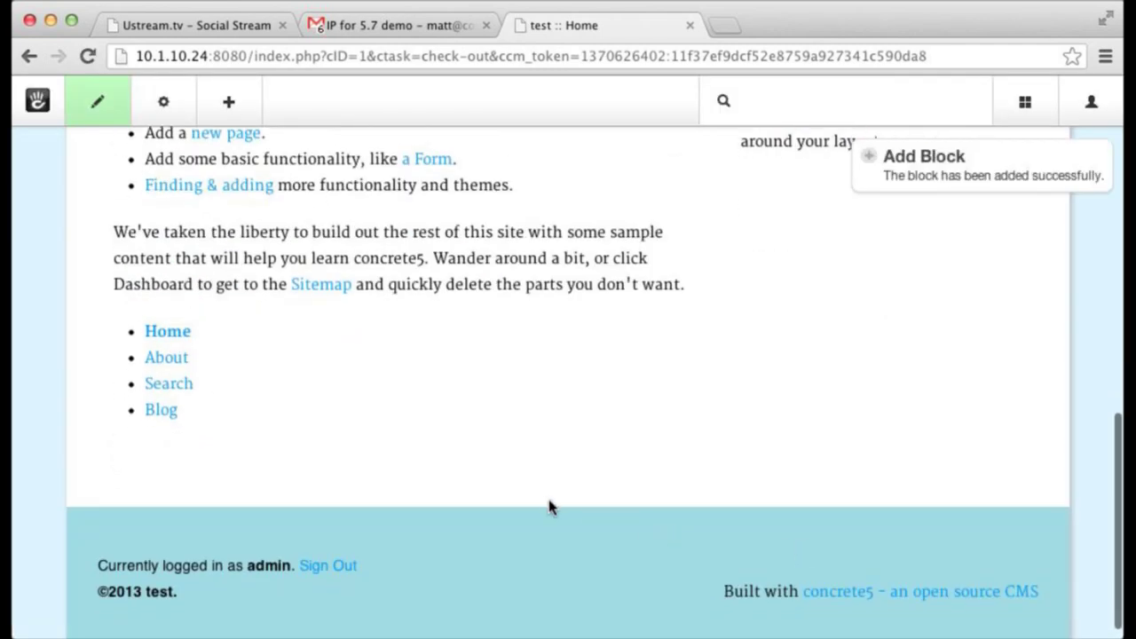
scroll(546, 503, up, 15)
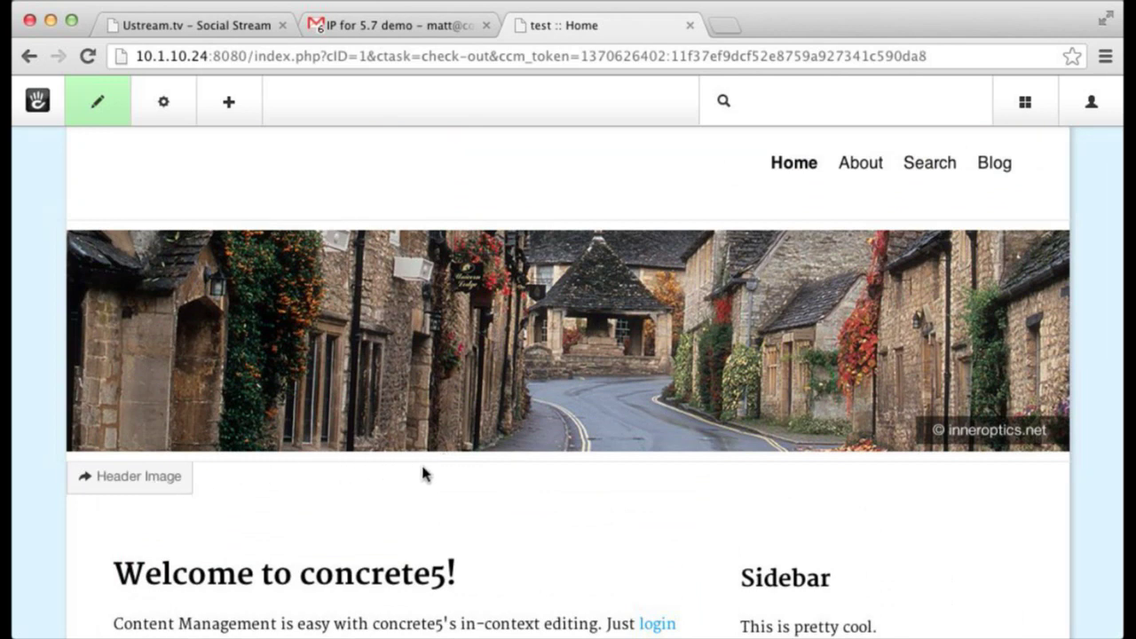
scroll(415, 472, down, 10)
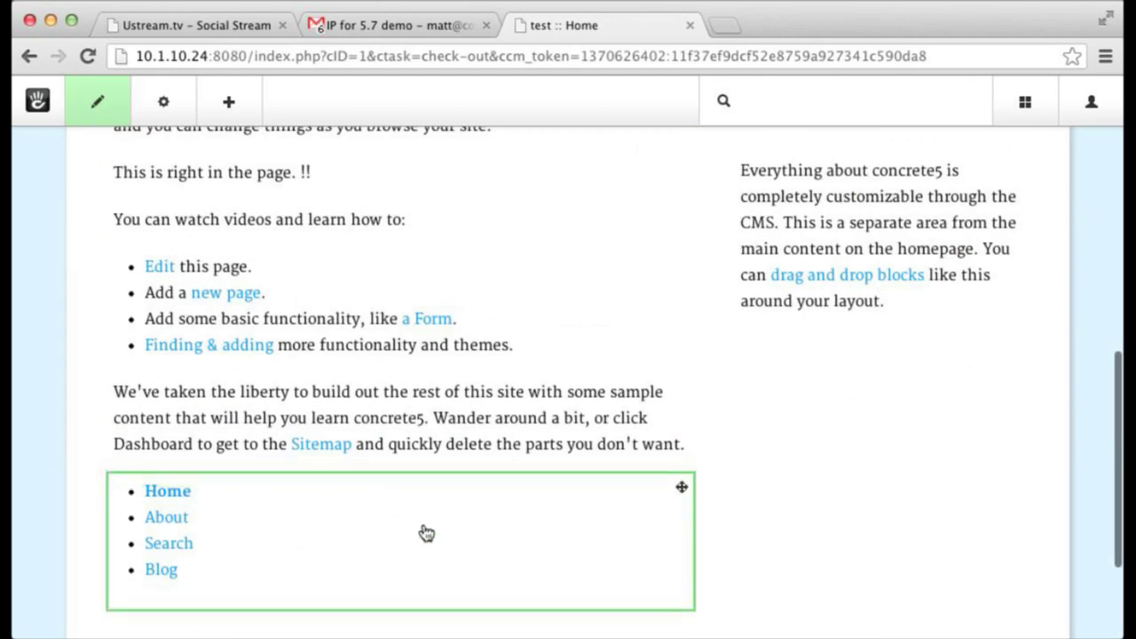
scroll(430, 524, up, 10)
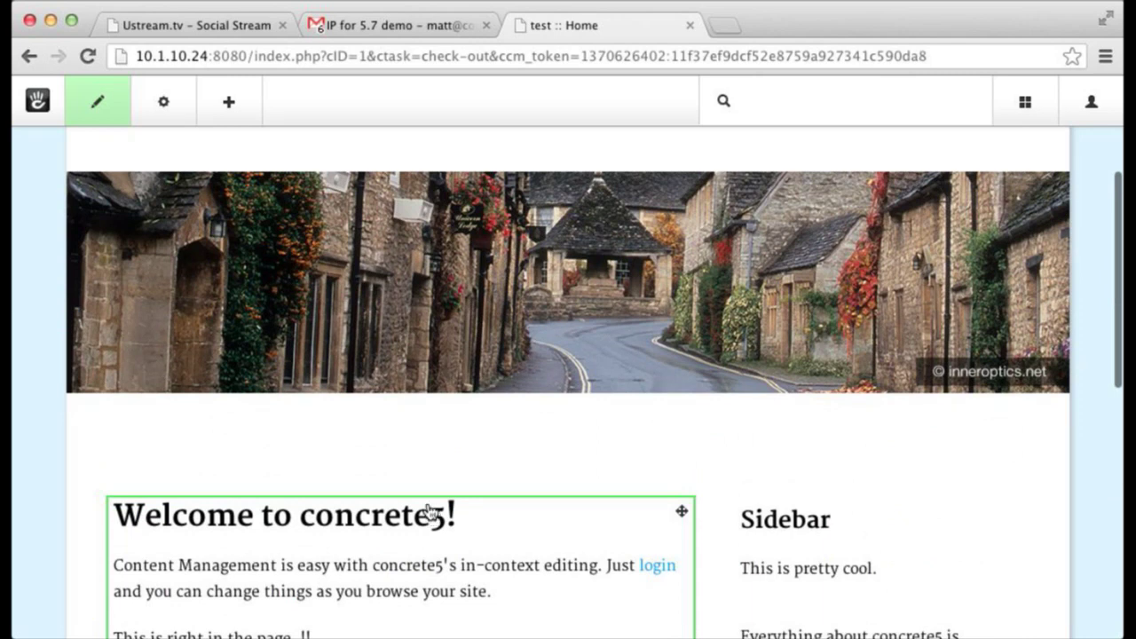
scroll(430, 513, down, 3)
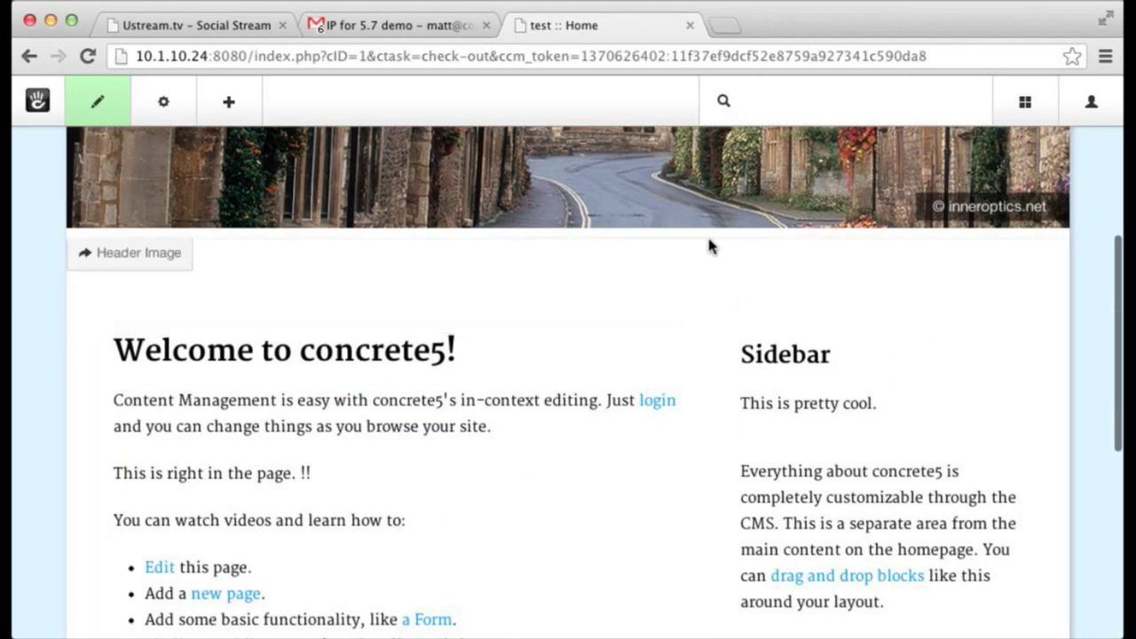
- Browse the Navigation, Form, Social, Multimedia and Other block types, then close without adding
click(97, 270)
click(26, 307)
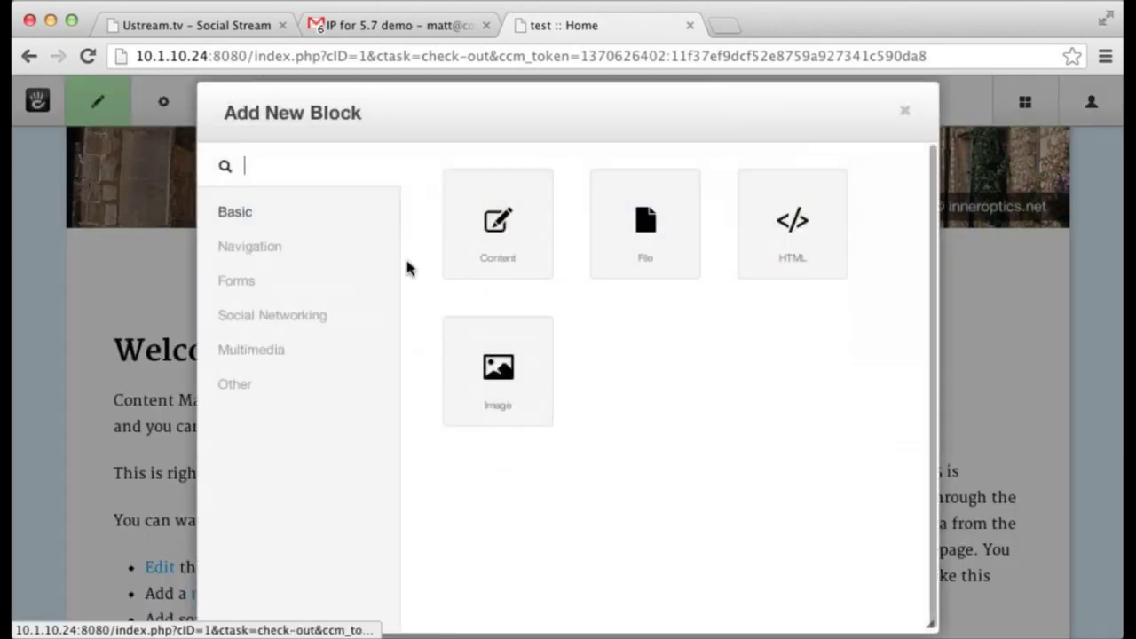
click(253, 245)
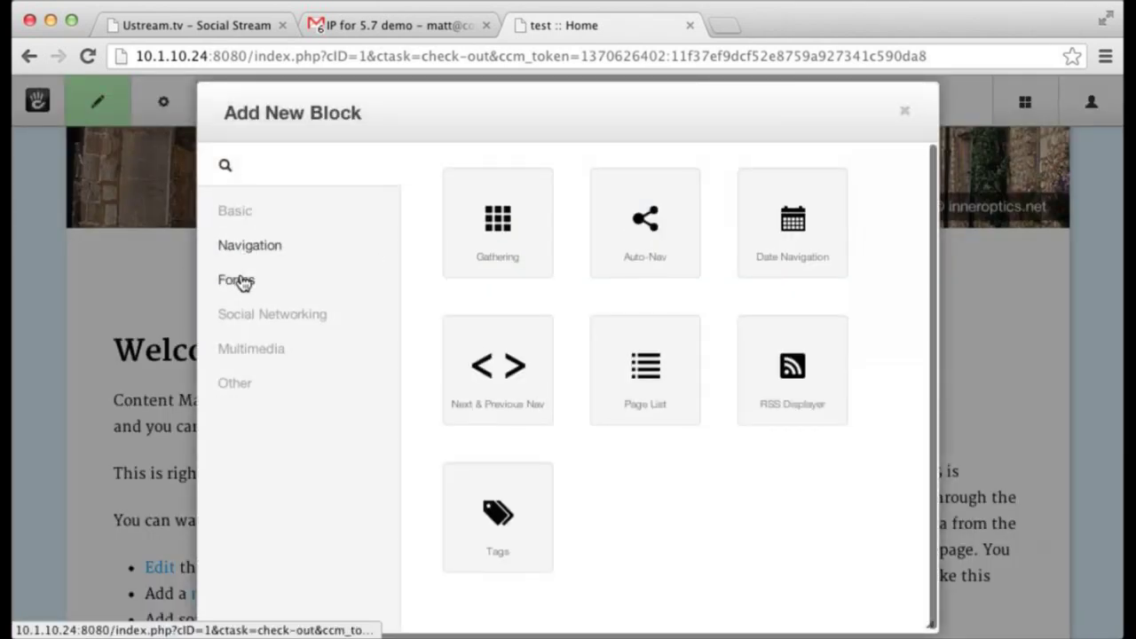
click(240, 280)
click(240, 316)
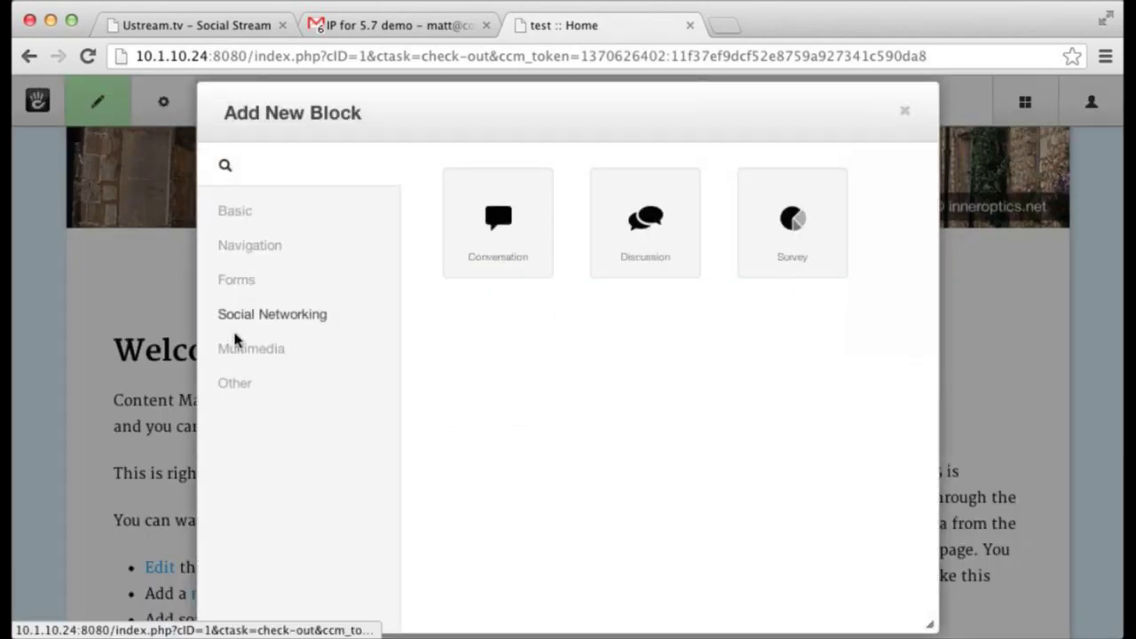
click(236, 352)
click(227, 382)
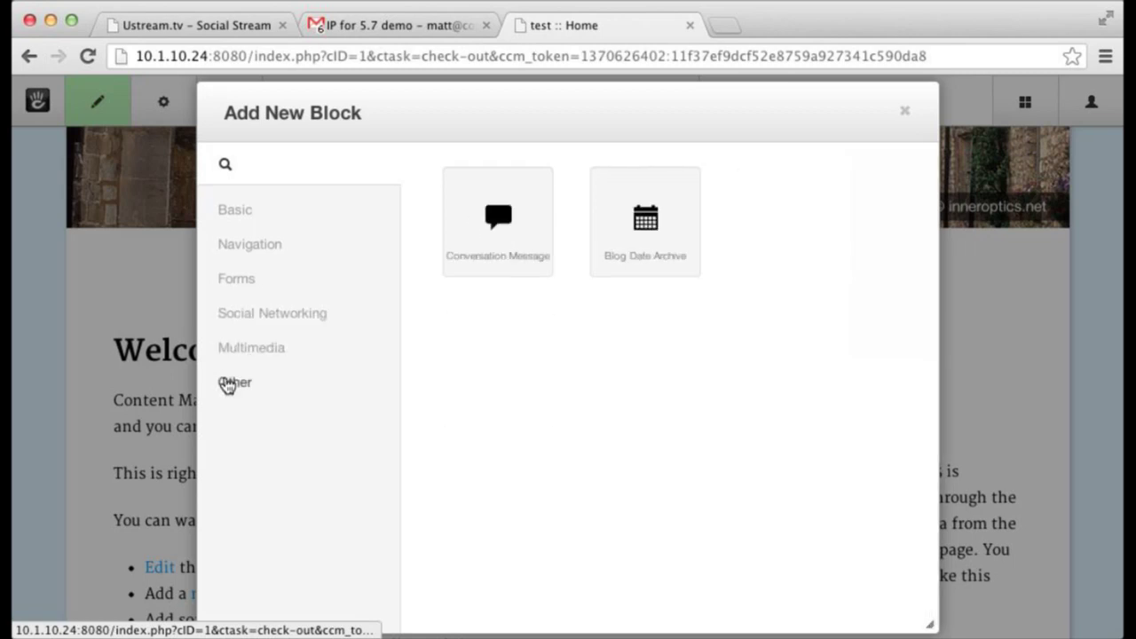
click(238, 213)
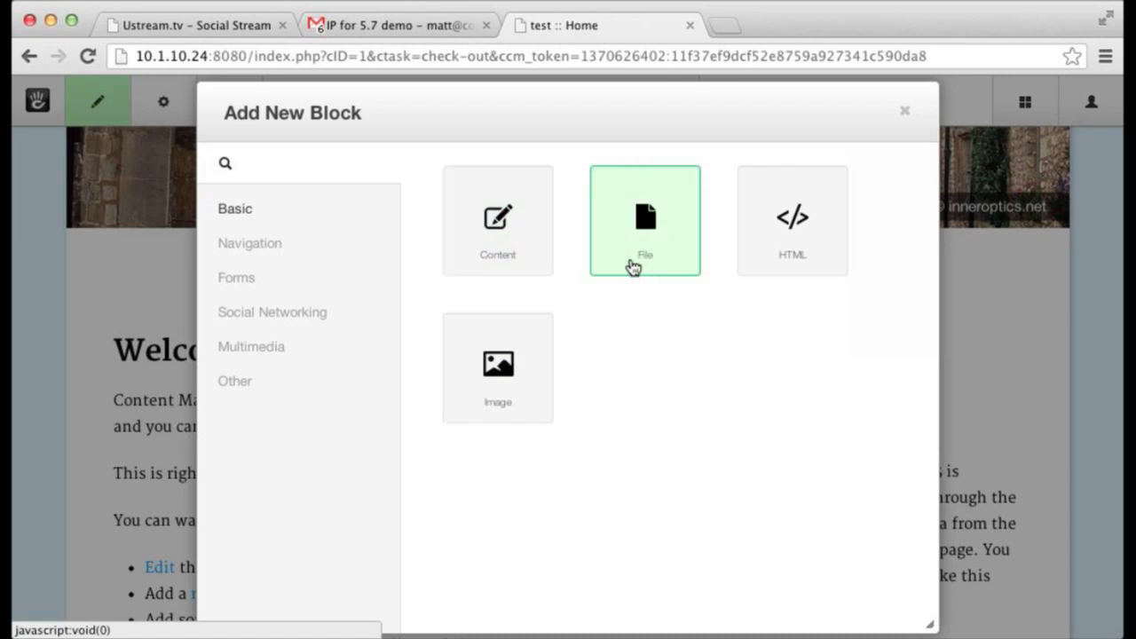
click(274, 252)
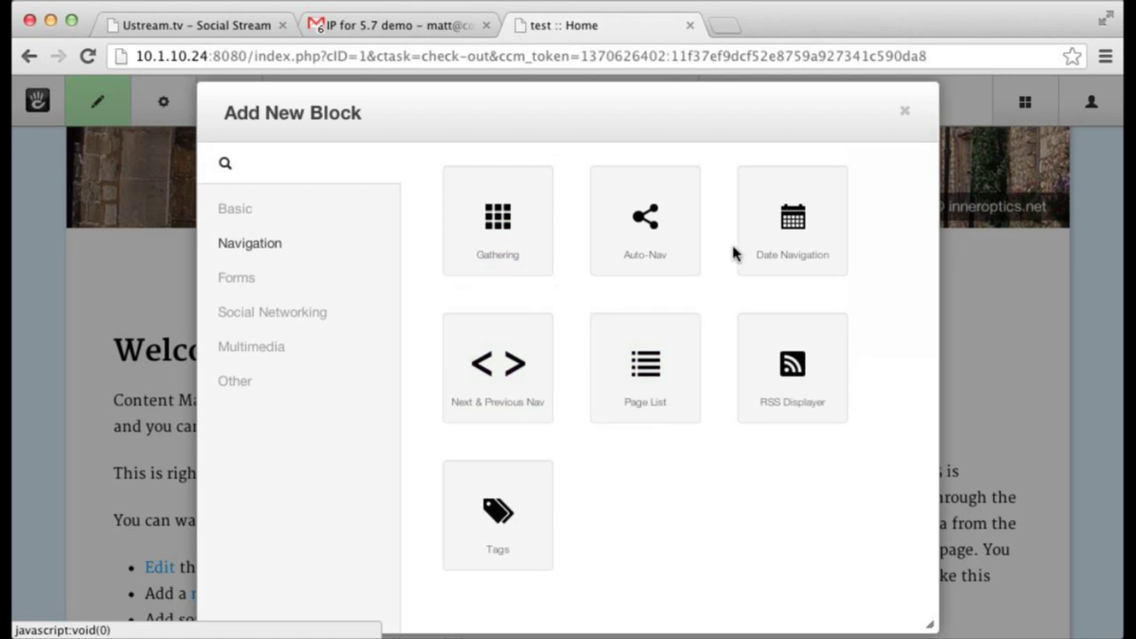
click(905, 113)
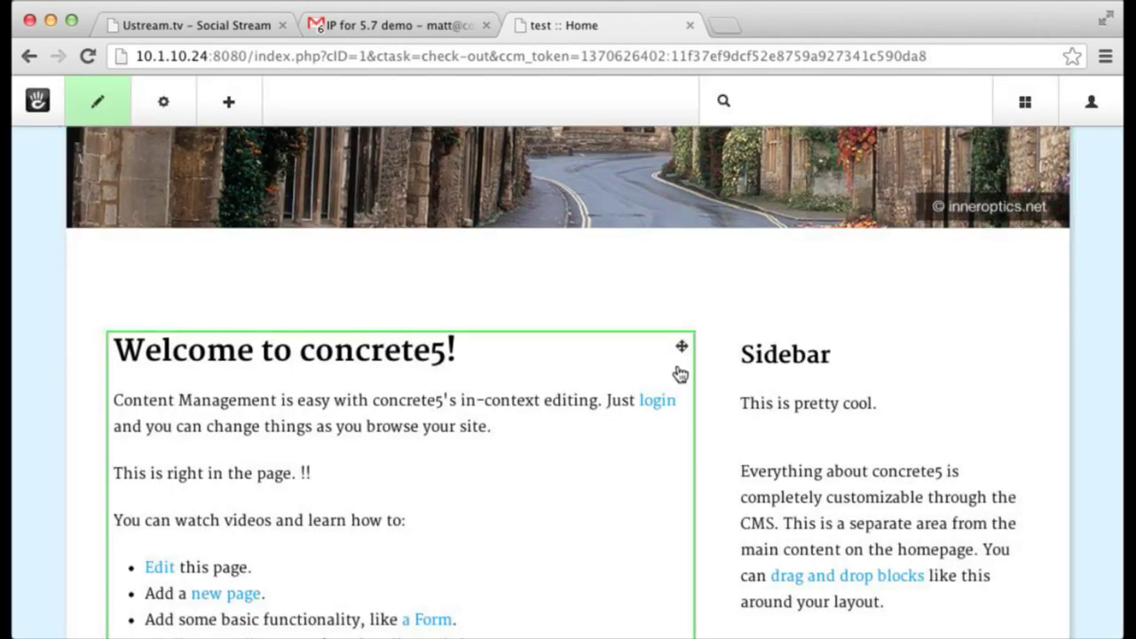
- Dismiss the publish options without publishing the page edits
scroll(681, 373, down, 5)
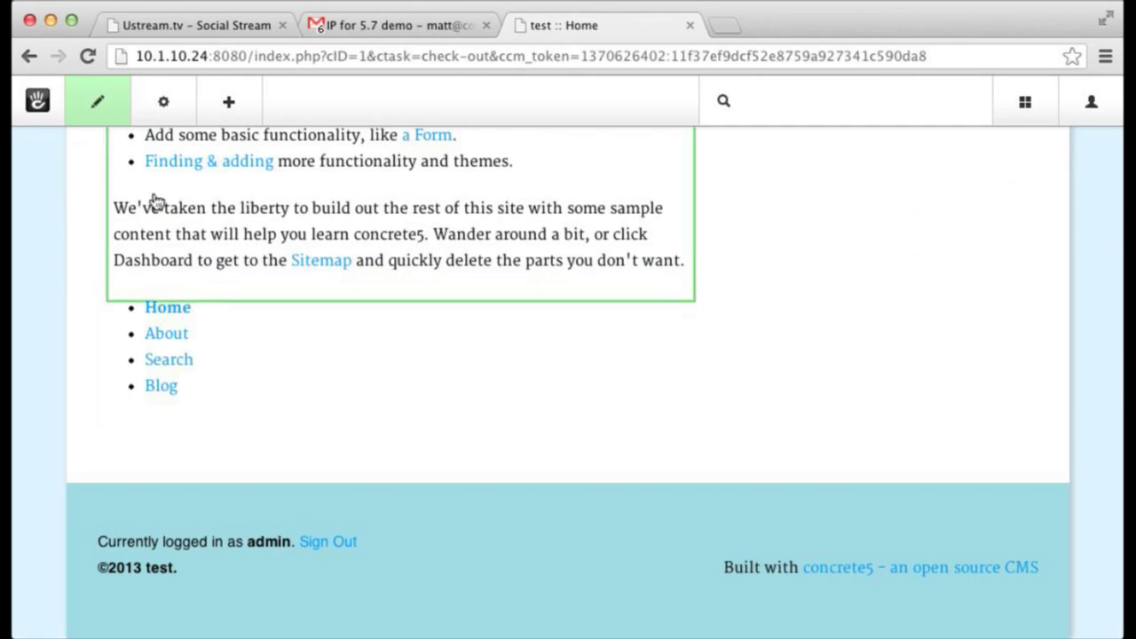
click(108, 105)
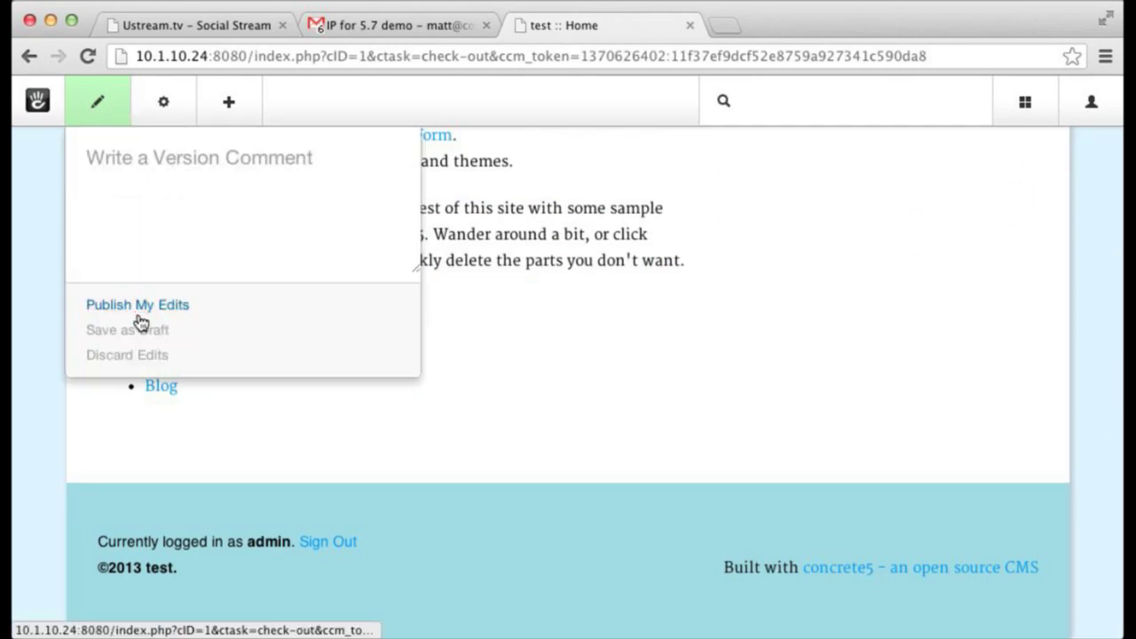
click(742, 385)
- Start a free-form layout in the Main area with three columns
click(133, 445)
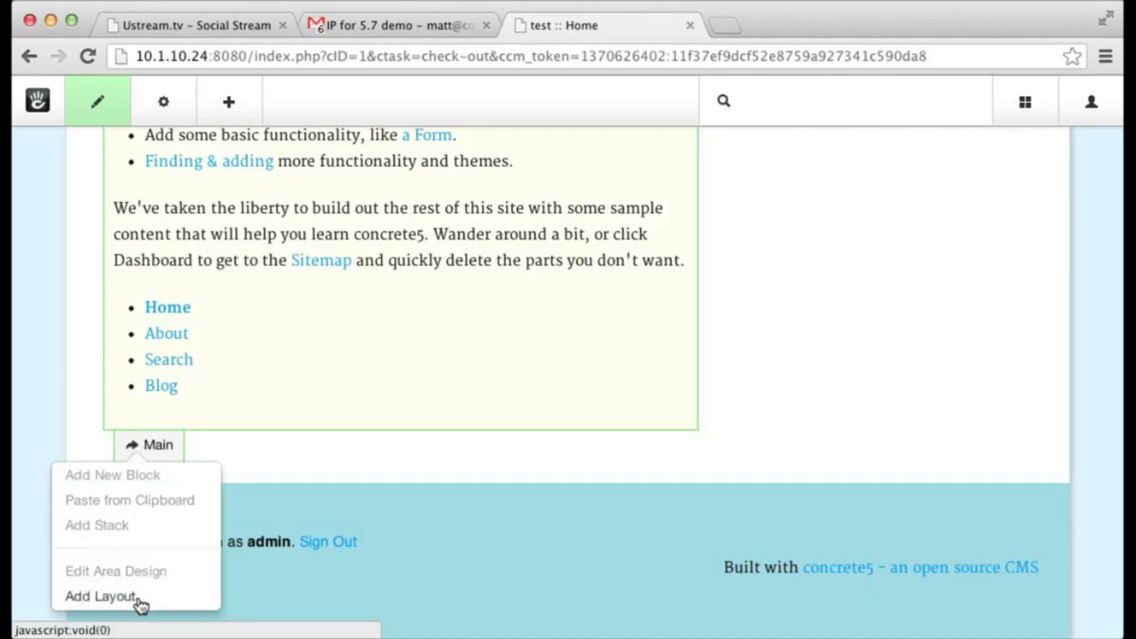
click(100, 596)
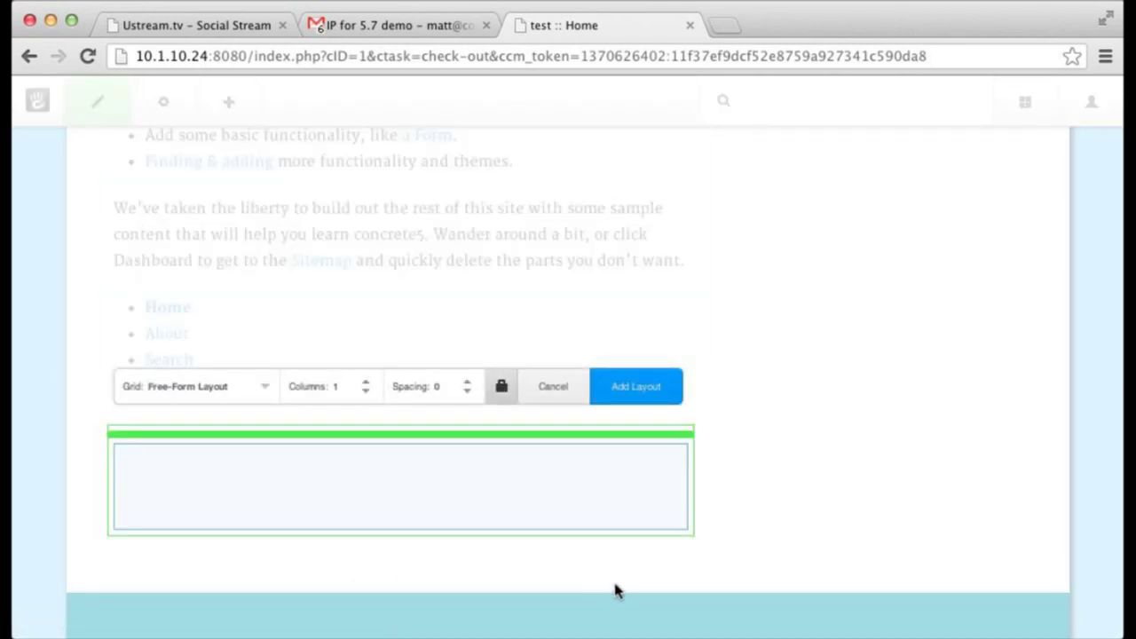
scroll(639, 568, down, 1)
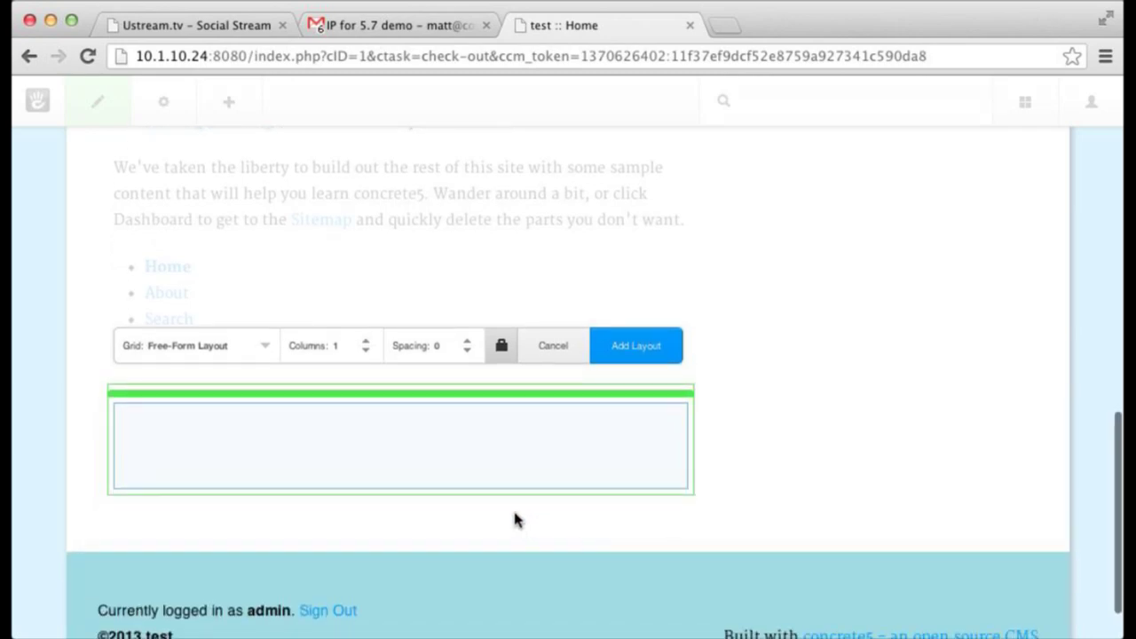
click(264, 355)
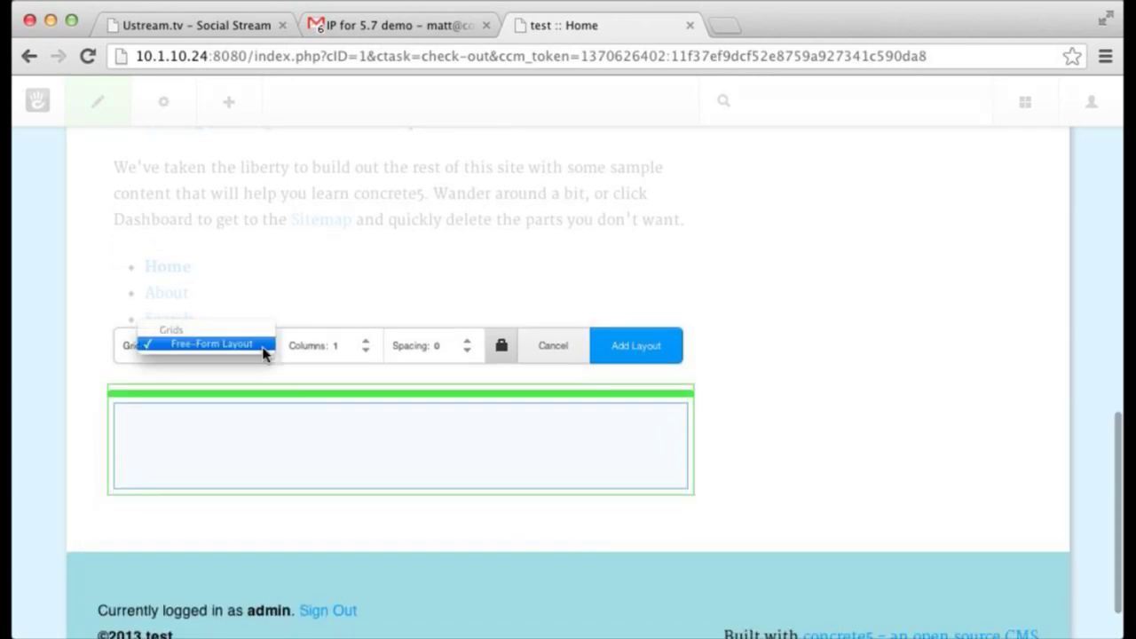
click(306, 318)
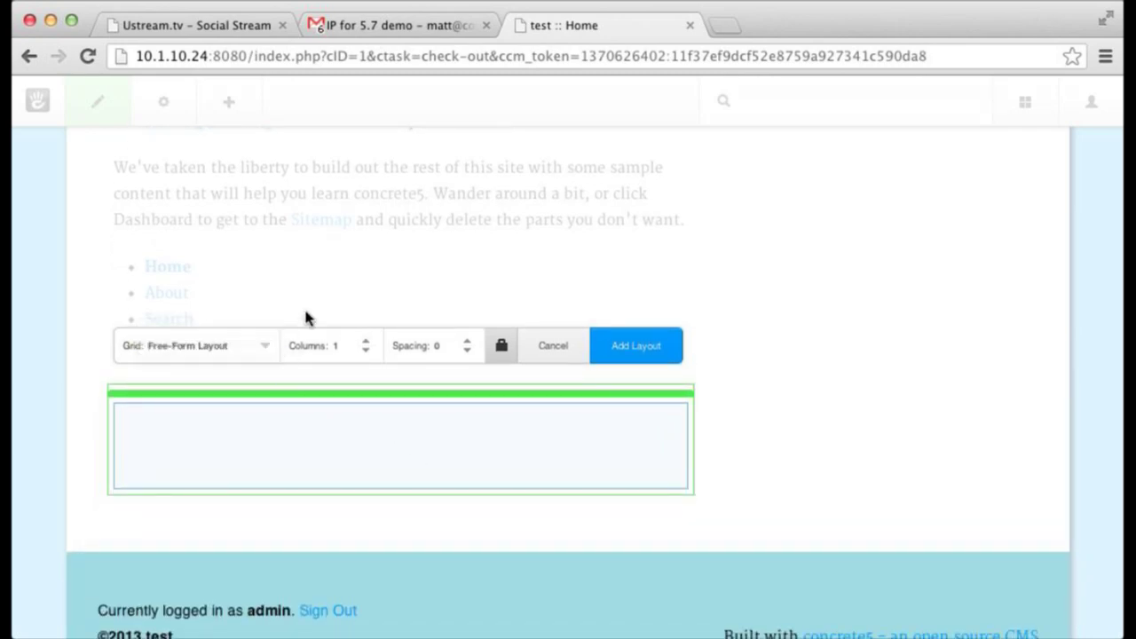
double_click(367, 342)
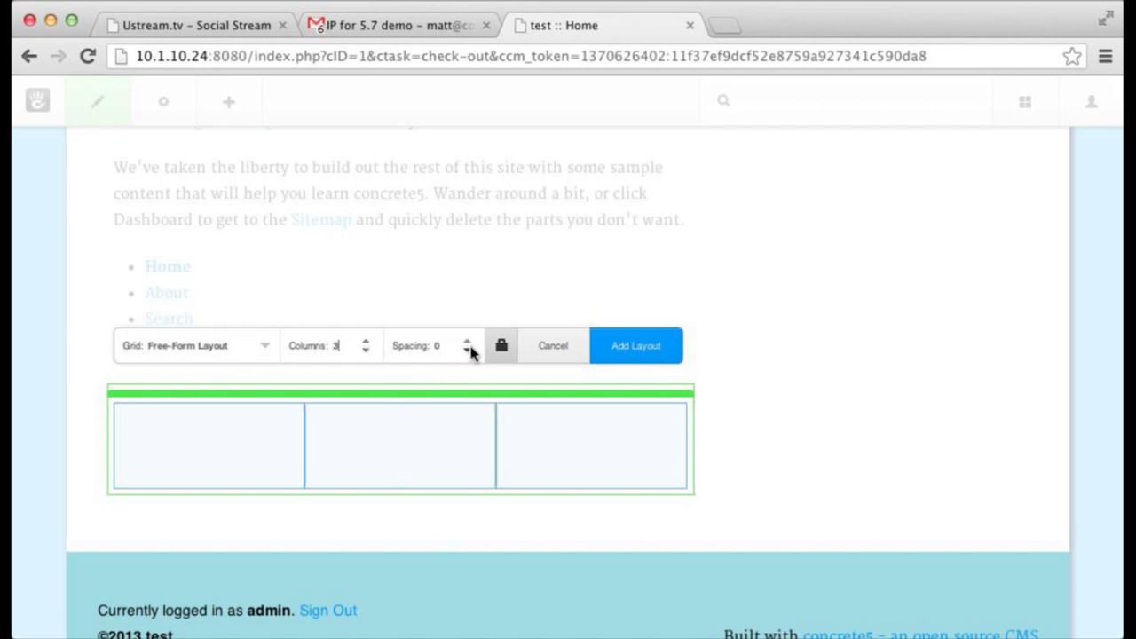
- Set column spacing to 20, widen the middle column, and add the layout
click(468, 341)
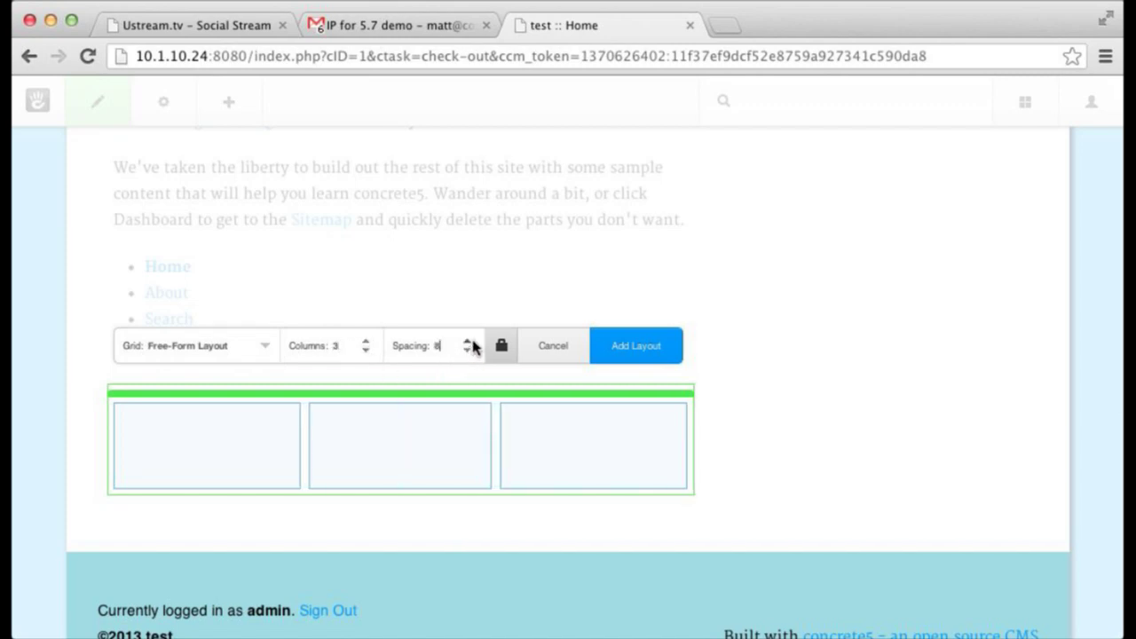
drag(468, 344, 468, 346)
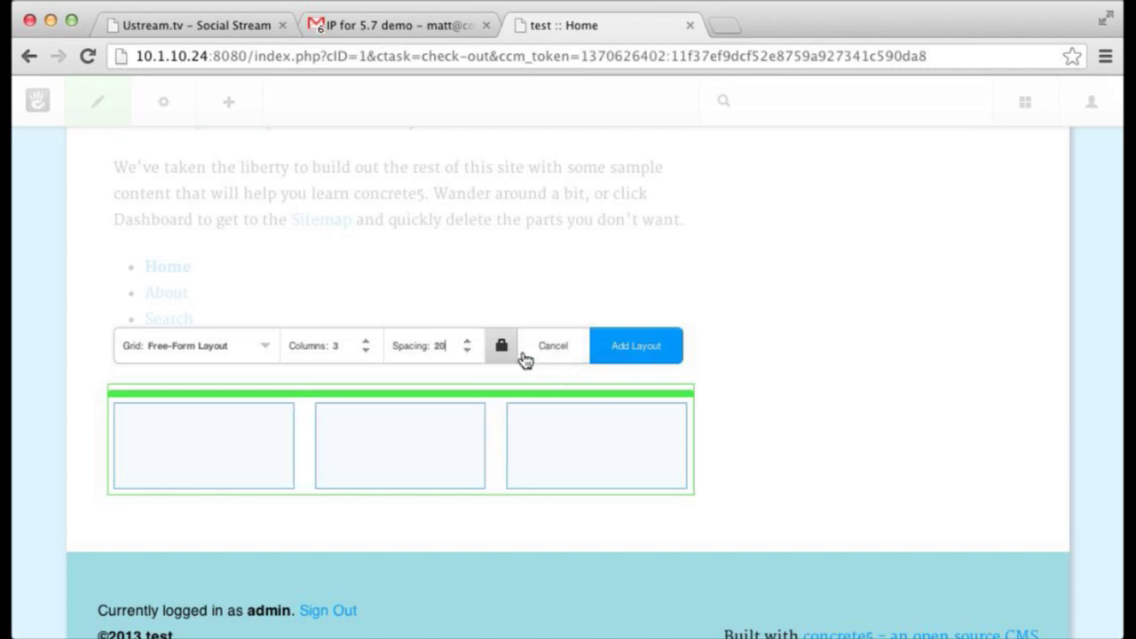
click(502, 347)
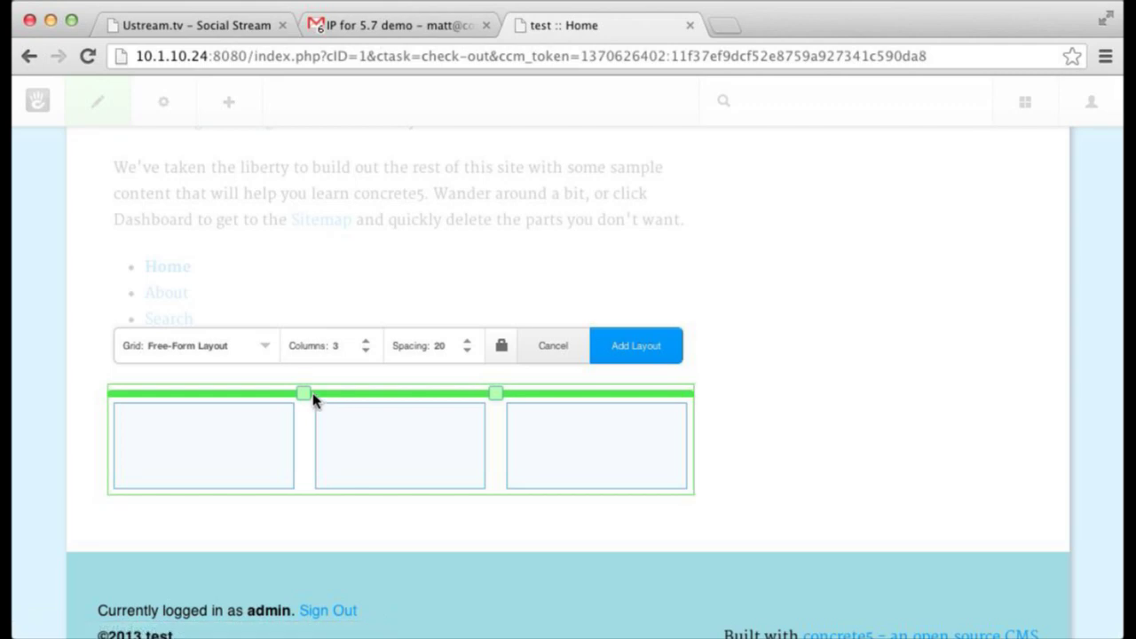
drag(304, 392, 253, 393)
drag(492, 392, 551, 392)
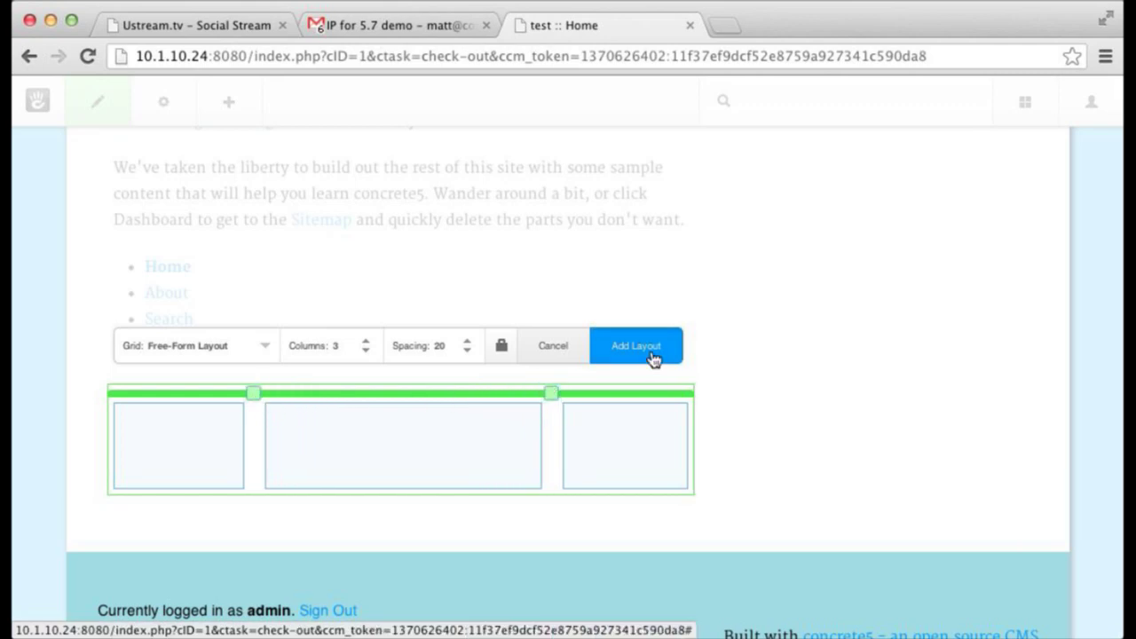
click(652, 360)
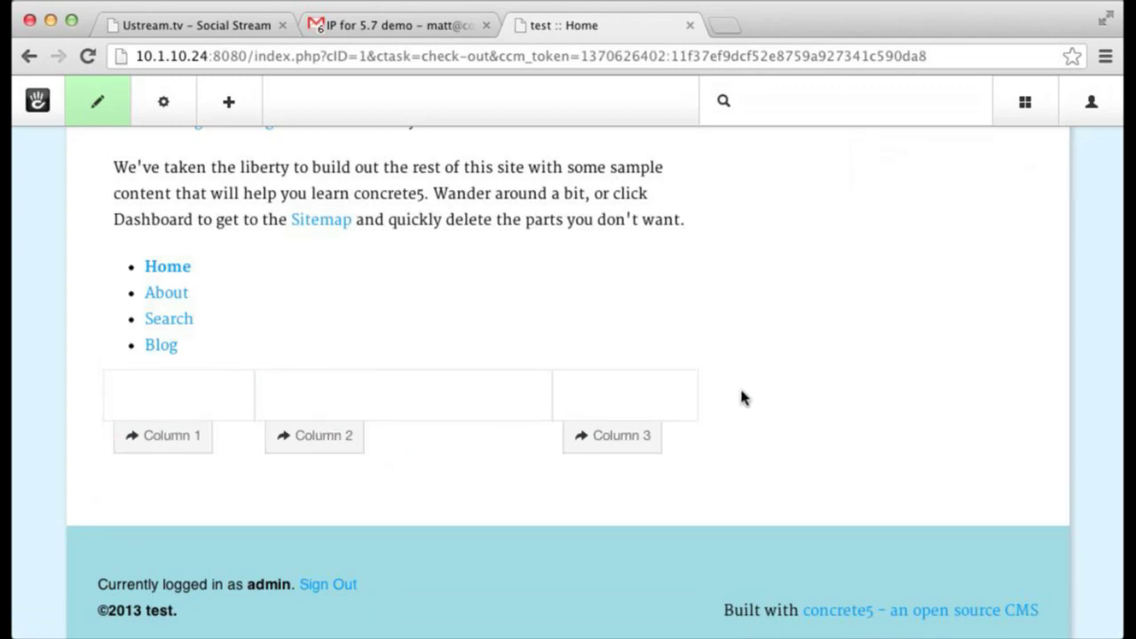
- Publish the Home page edits with Publish My Edits
scroll(743, 398, down, 1)
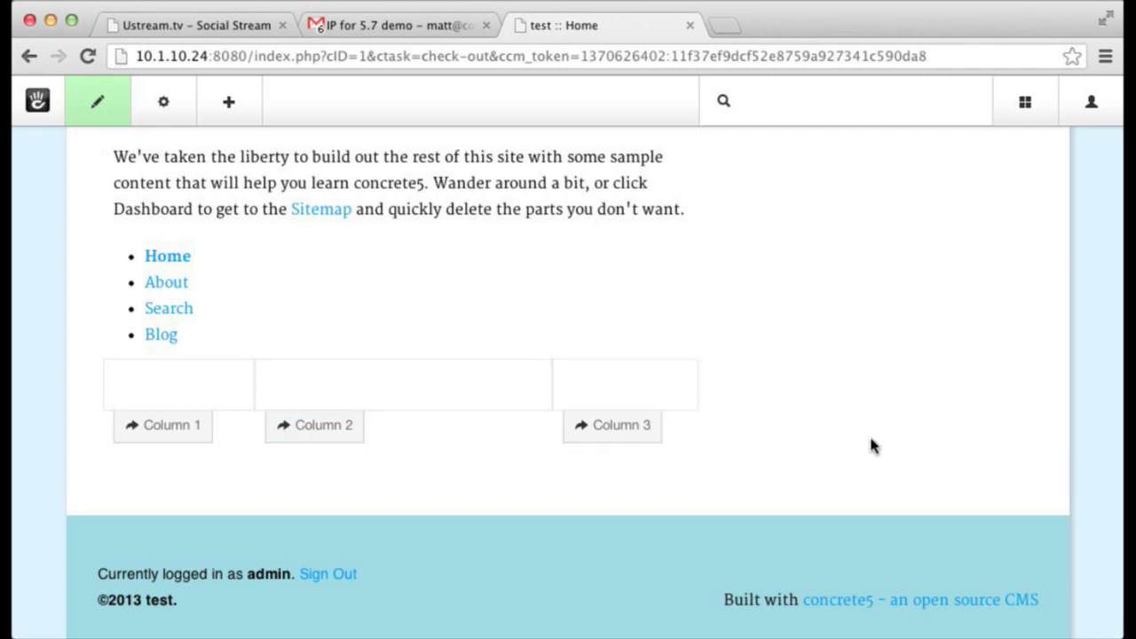
scroll(869, 446, up, 3)
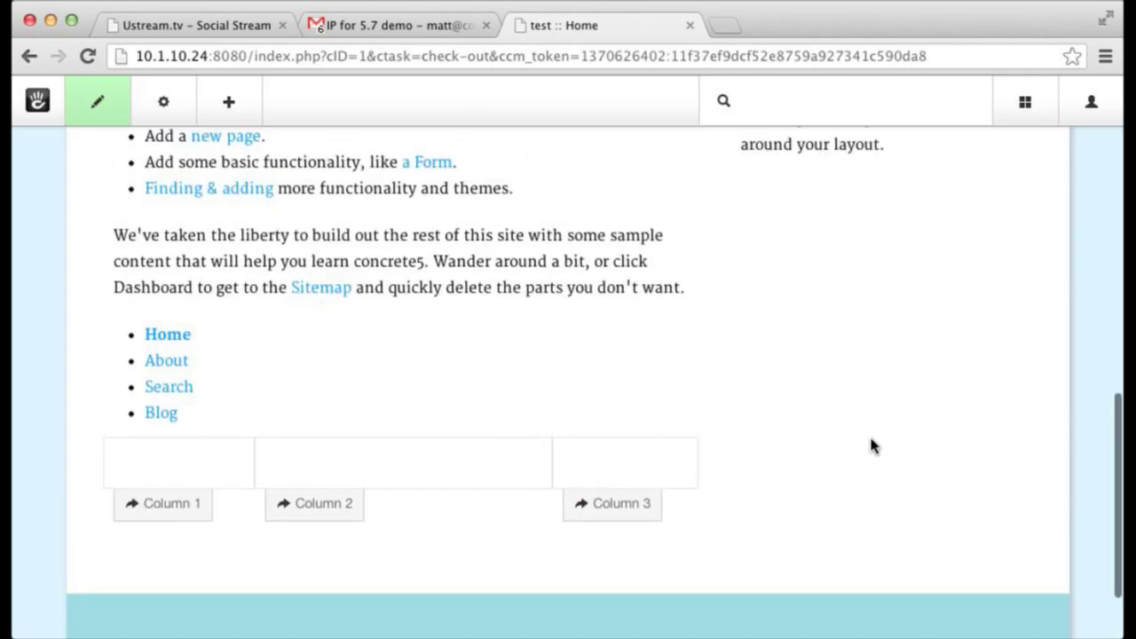
scroll(870, 446, down, 3)
scroll(870, 446, up, 5)
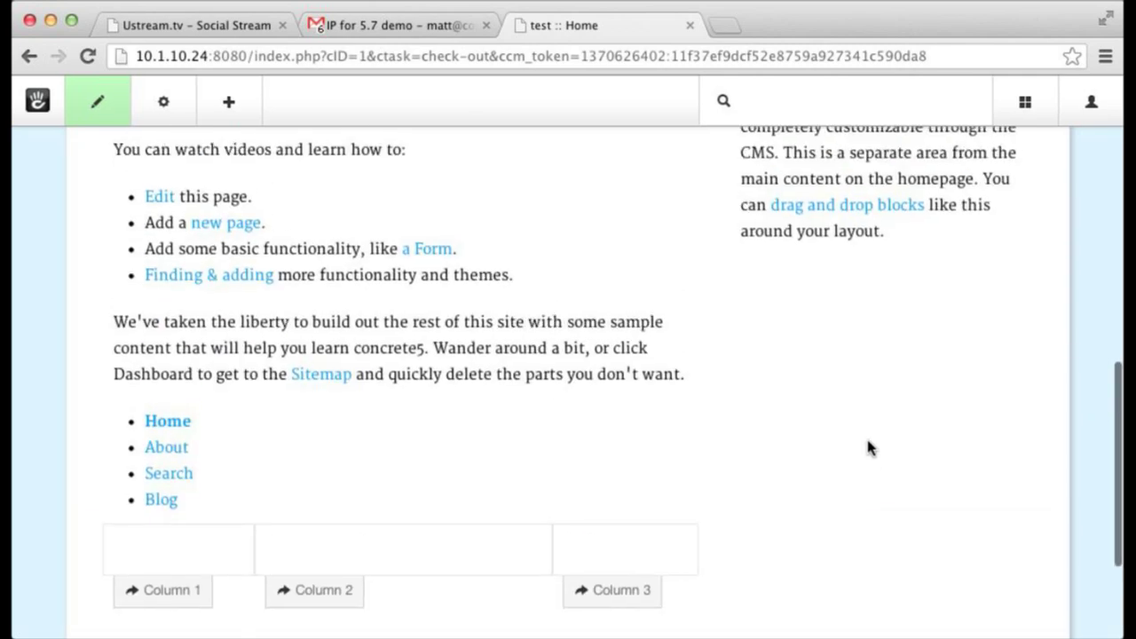
scroll(870, 447, down, 5)
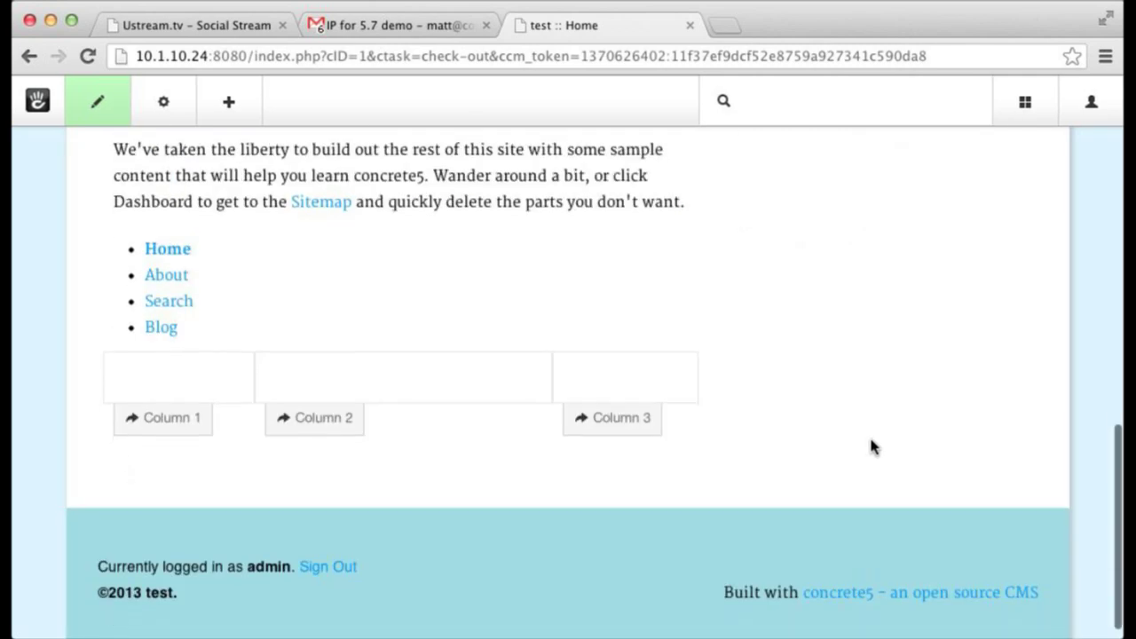
click(84, 118)
click(105, 309)
- Go to the About page and review its Design options without changing Left Sidebar or Greek Yogurt
click(162, 110)
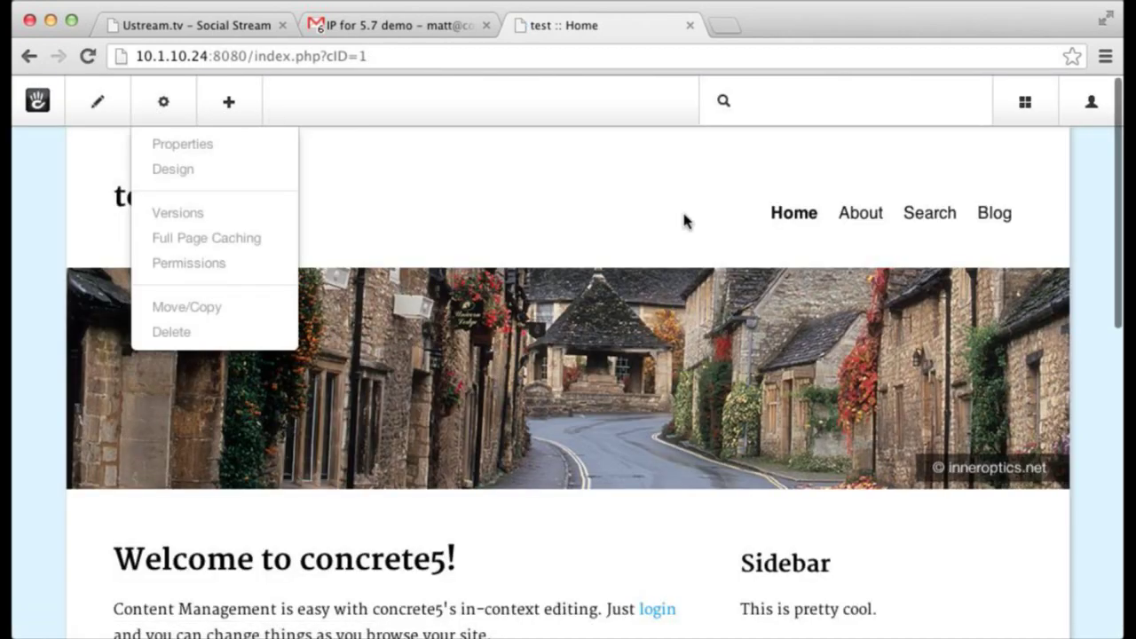
click(860, 216)
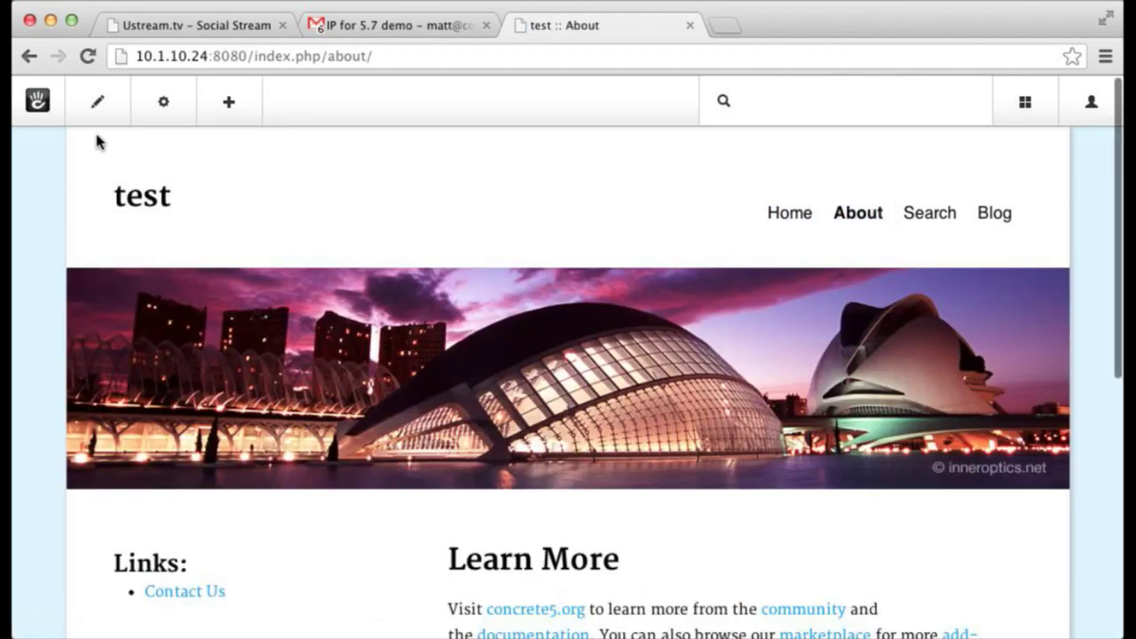
click(151, 114)
click(172, 178)
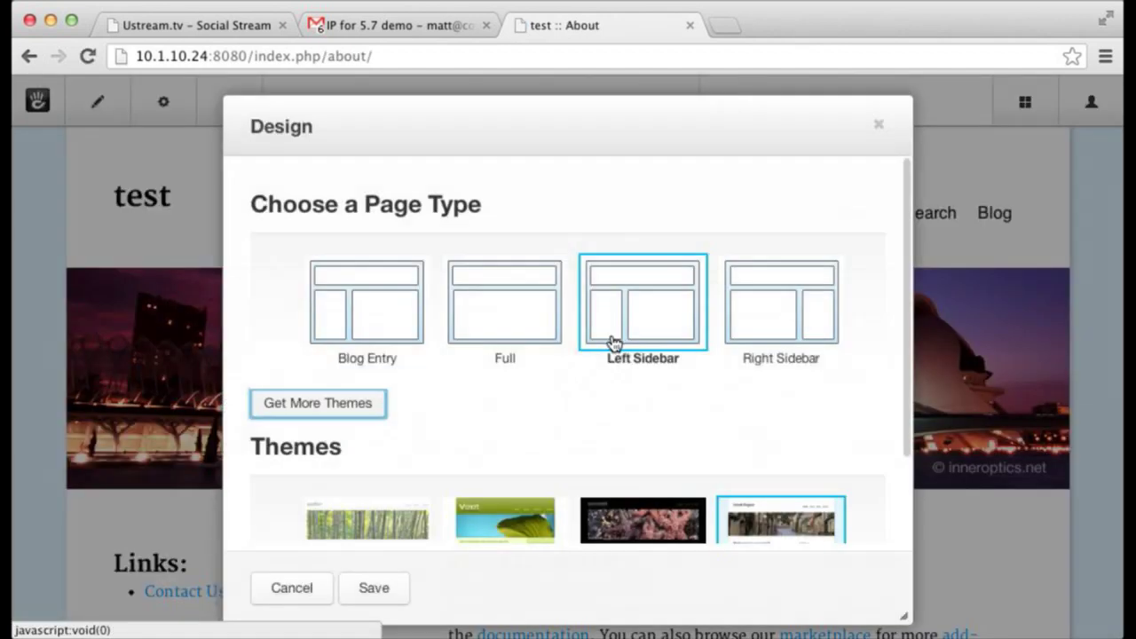
scroll(641, 400, down, 3)
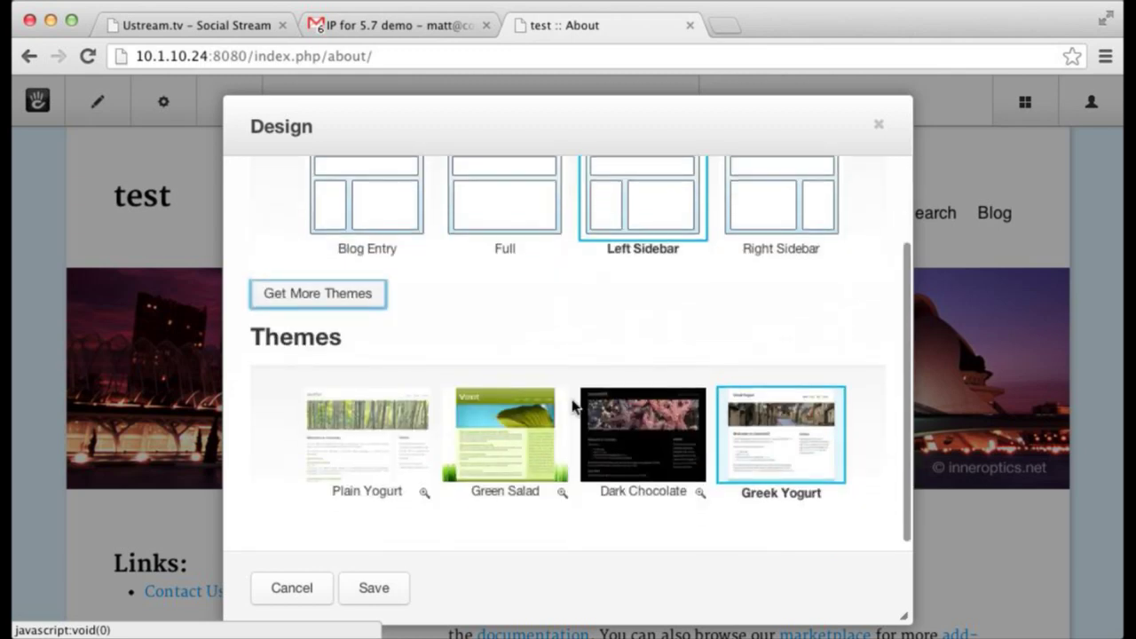
scroll(642, 385, up, 3)
scroll(648, 391, down, 2)
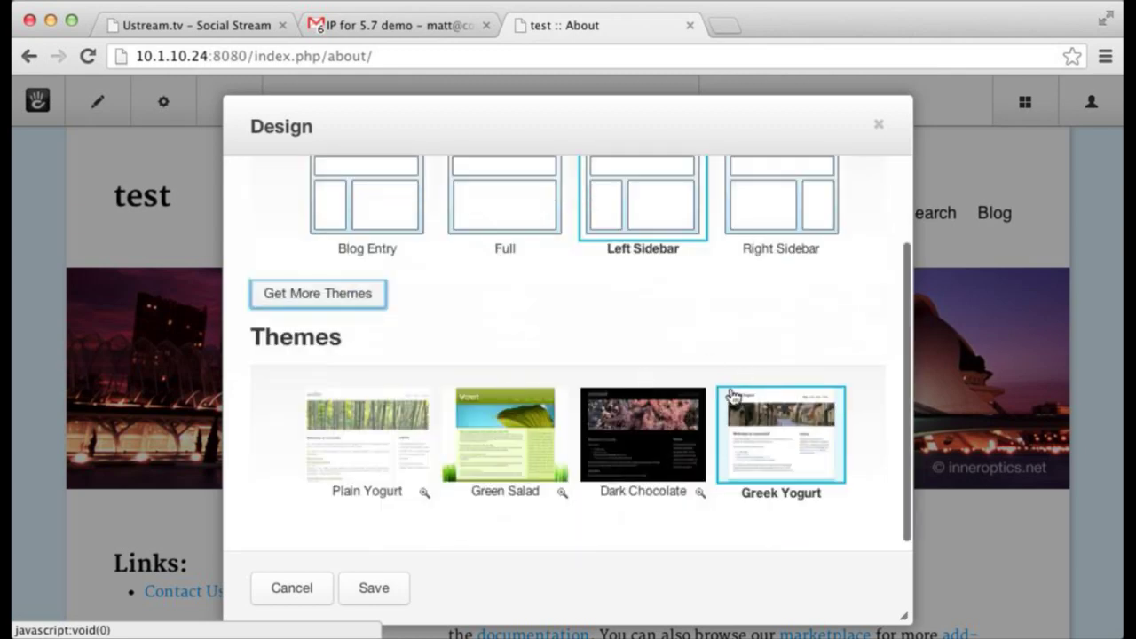
click(878, 125)
click(105, 117)
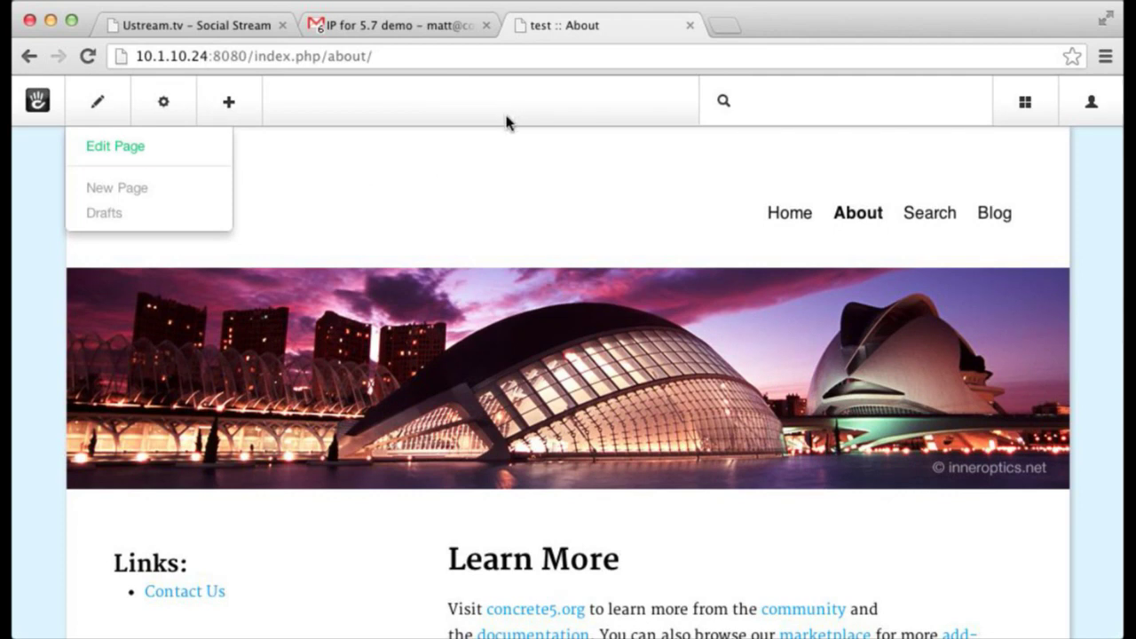
- Return to the Home page and put it into edit mode
click(806, 224)
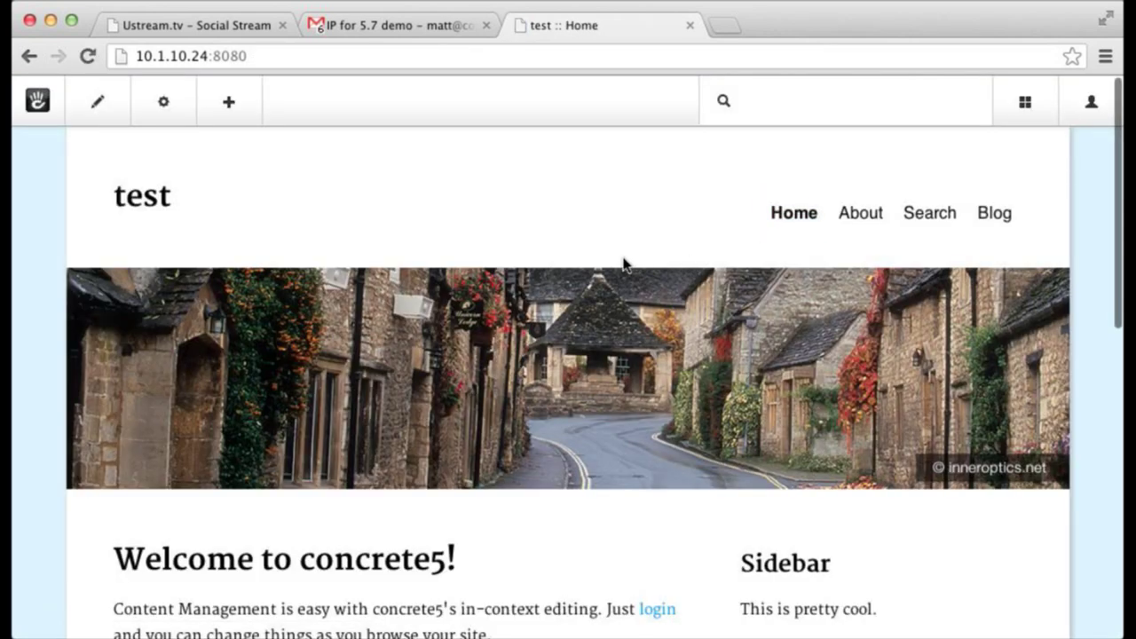
scroll(612, 262, down, 2)
scroll(603, 265, down, 5)
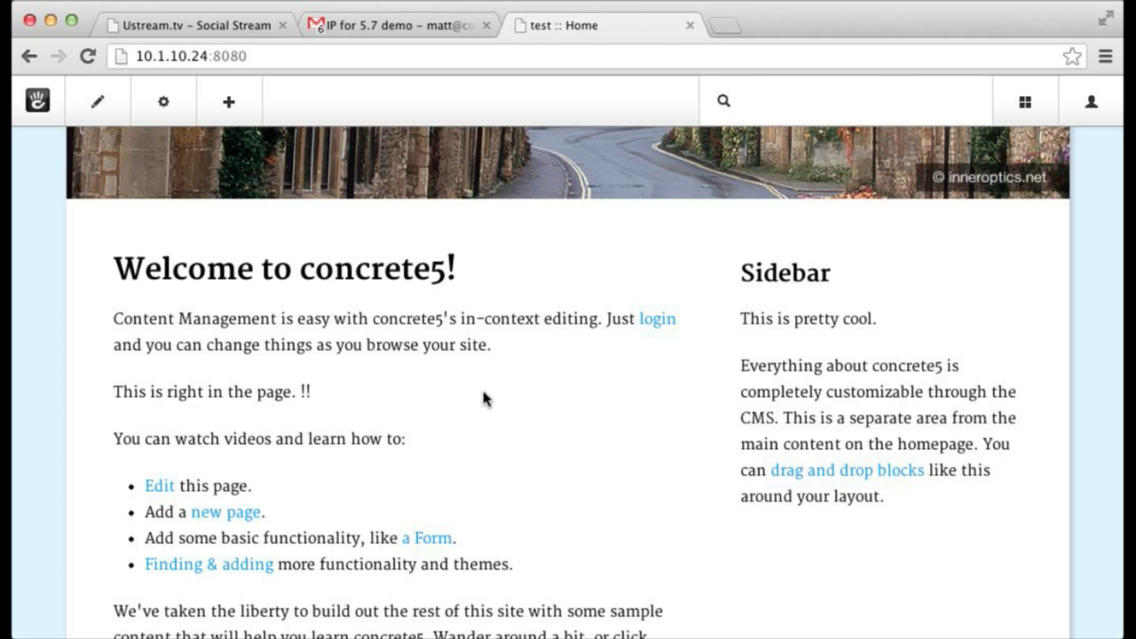
scroll(449, 490, down, 10)
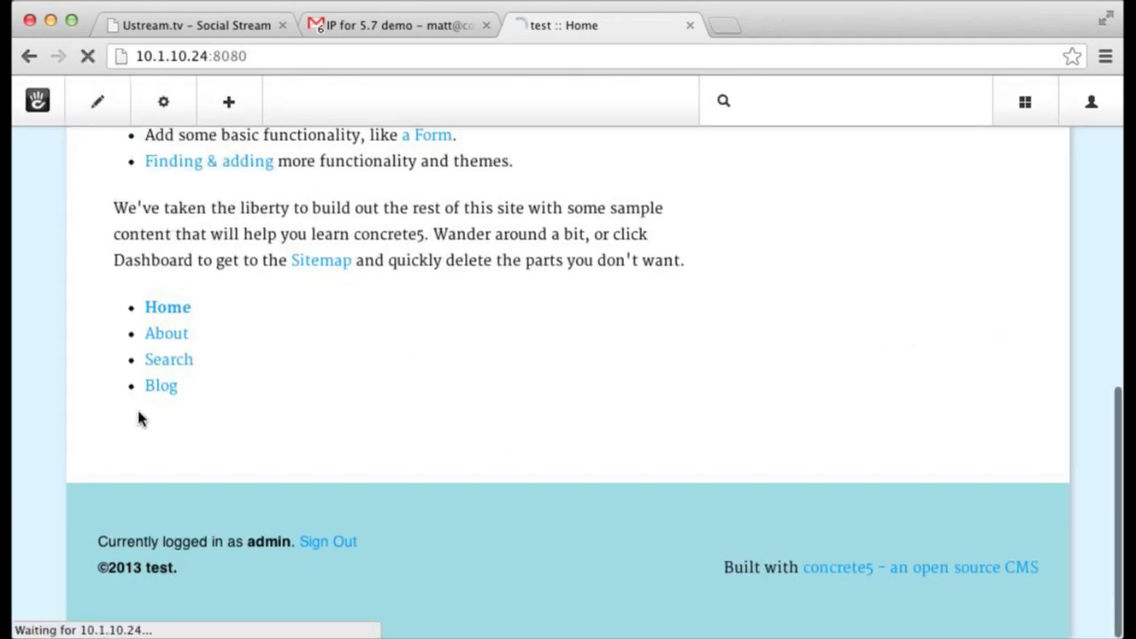
click(96, 101)
- Open Column 2's container layout editor and cancel without changes
click(318, 462)
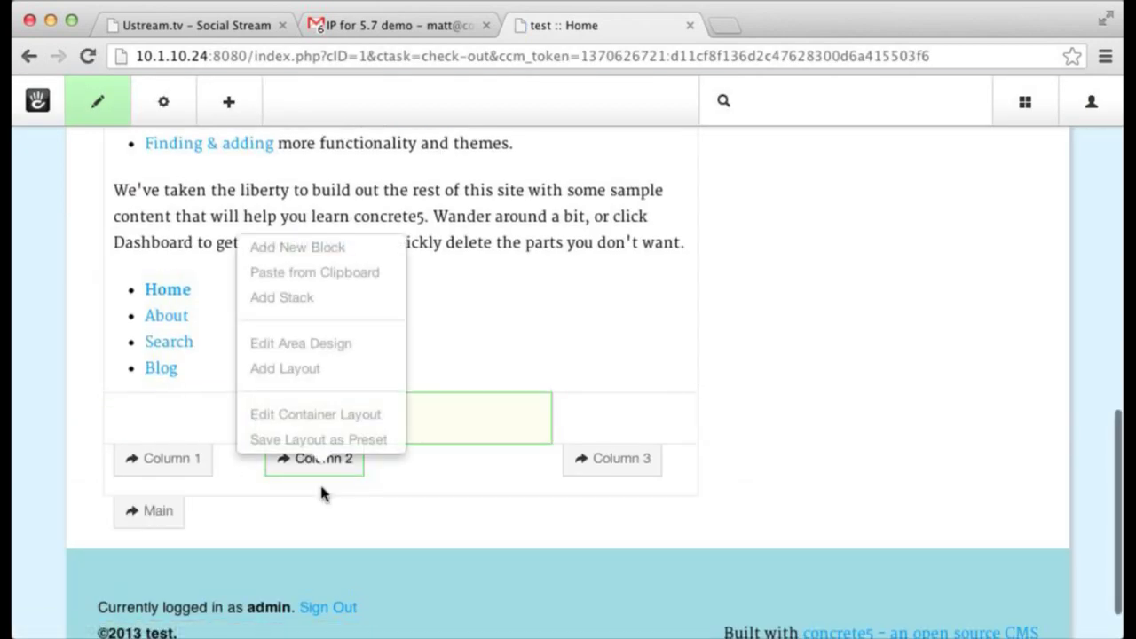
click(344, 424)
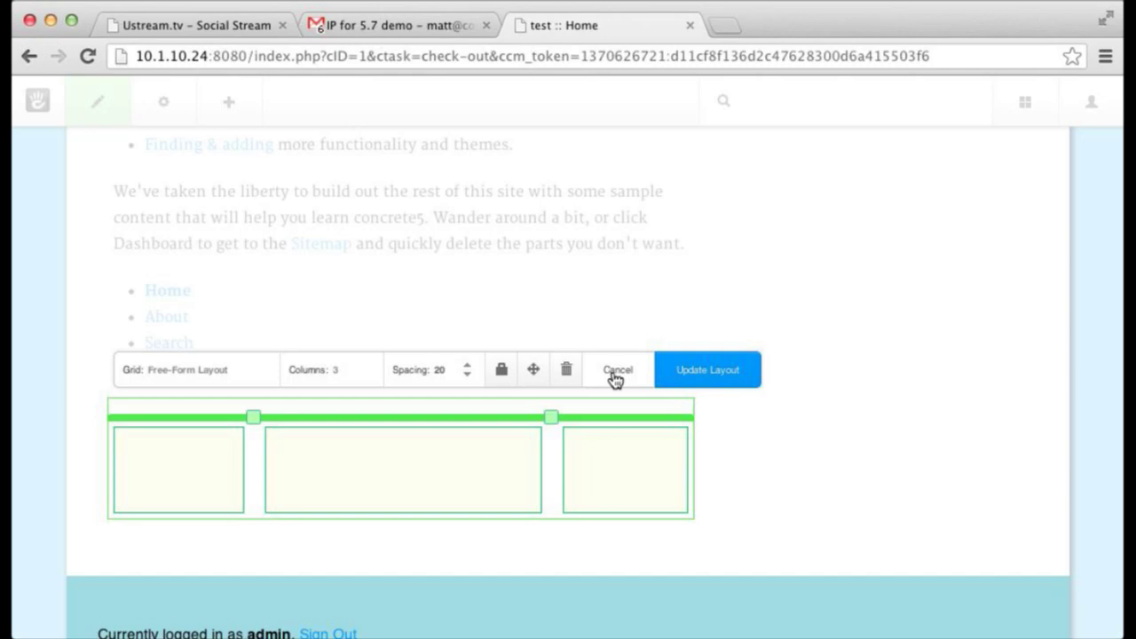
click(617, 370)
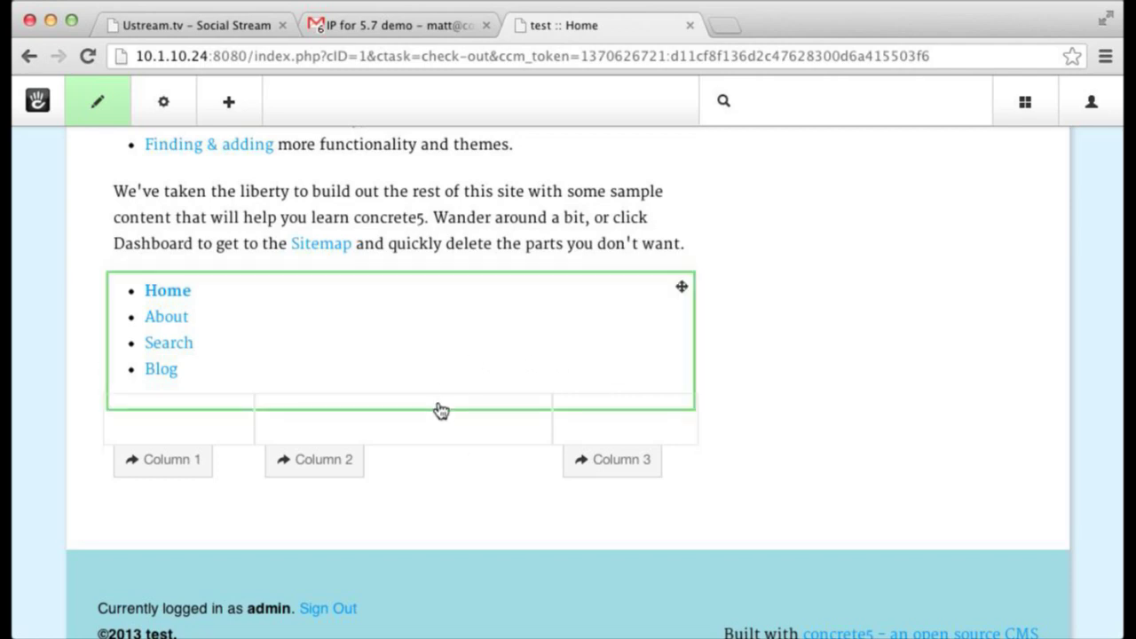
- Search 'authenti' and review the Concrete5 and Facebook authentication types without saving
scroll(436, 375, up, 3)
scroll(436, 376, up, 8)
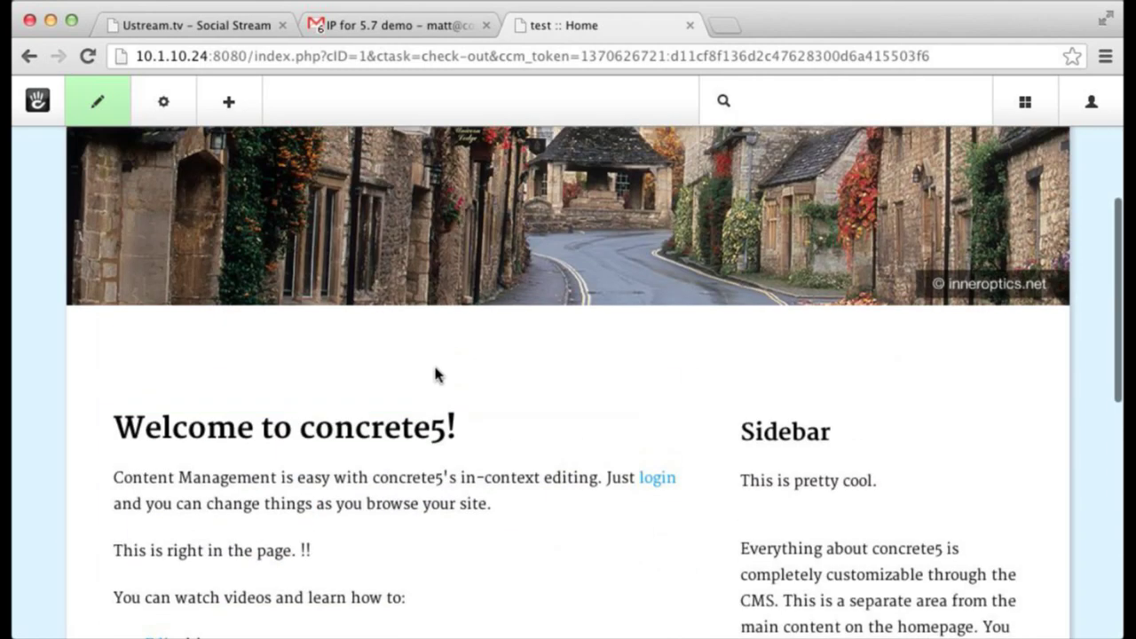
click(814, 105)
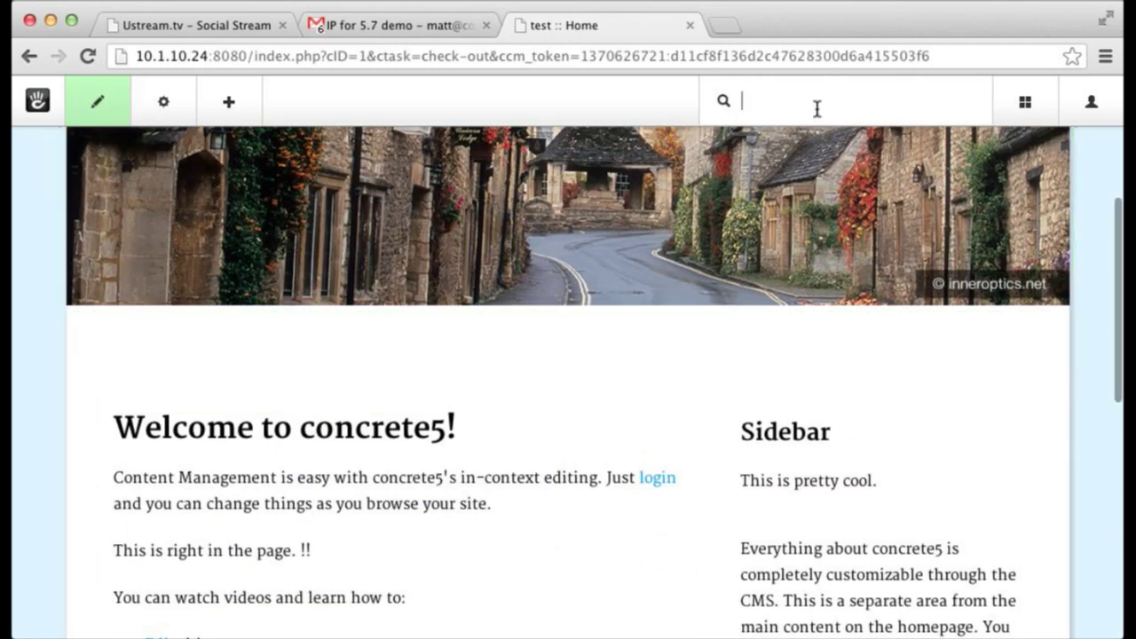
text(authenti)
key(Return)
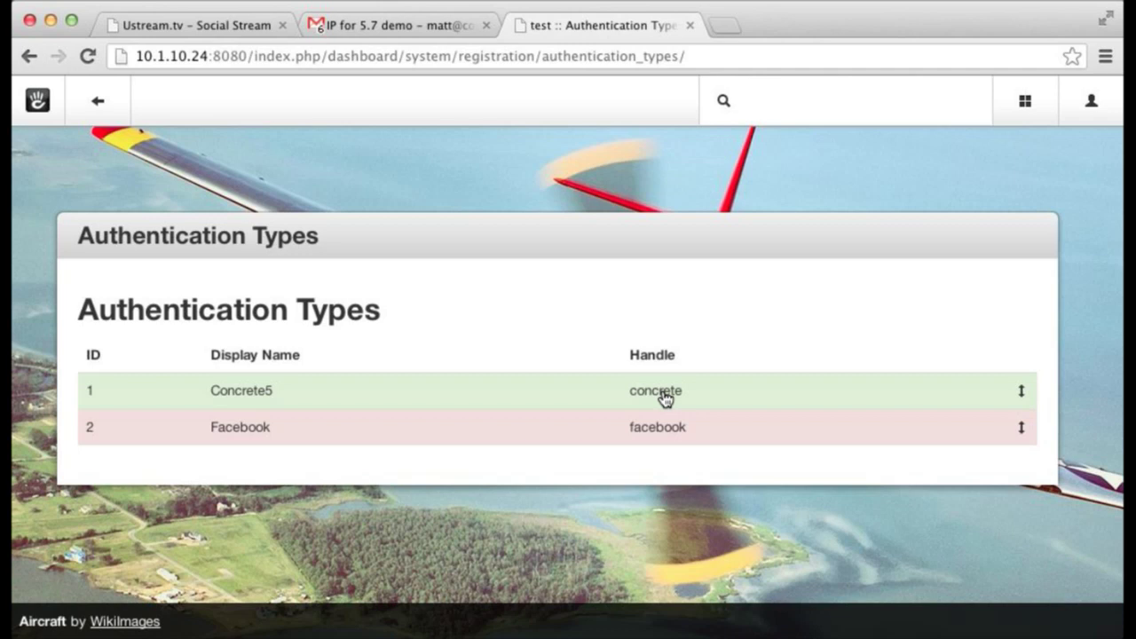
click(342, 393)
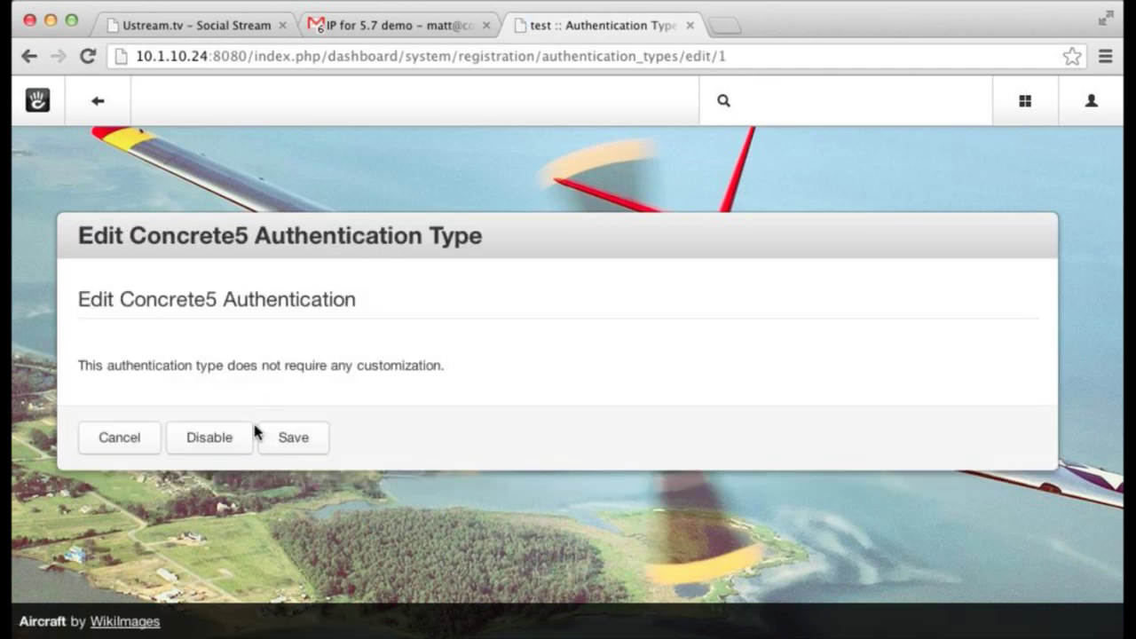
click(29, 56)
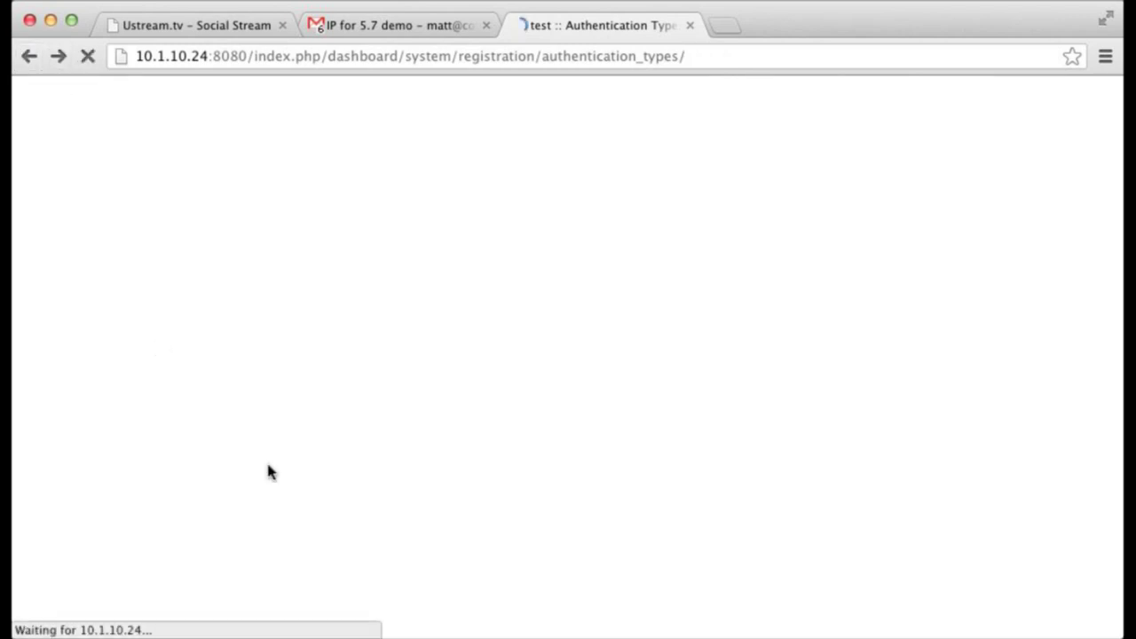
click(451, 438)
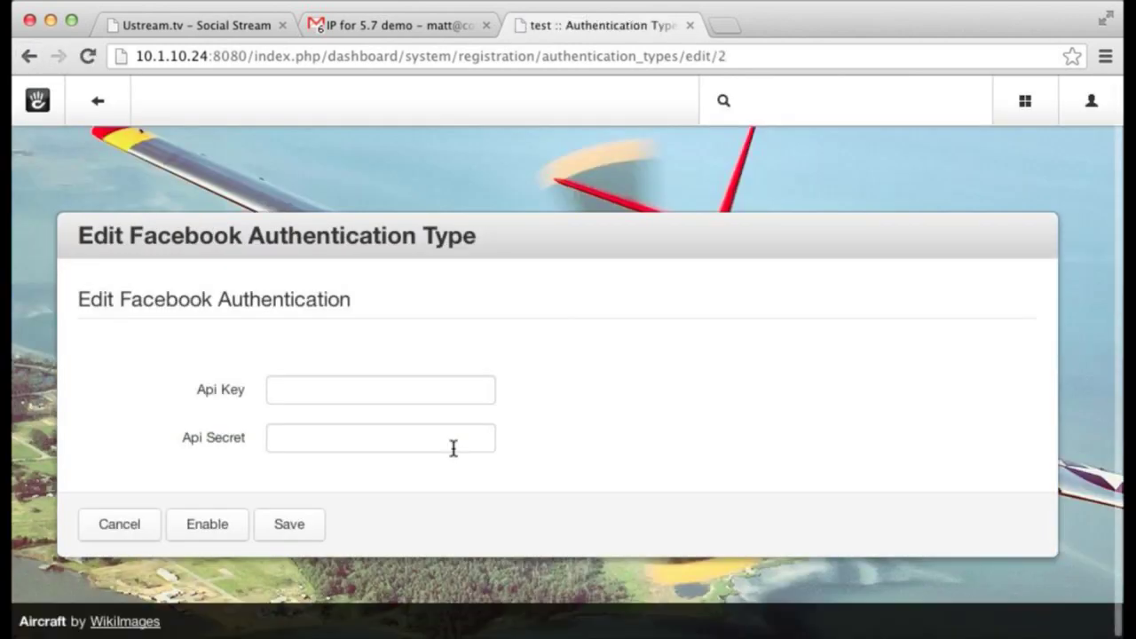
click(402, 390)
click(399, 437)
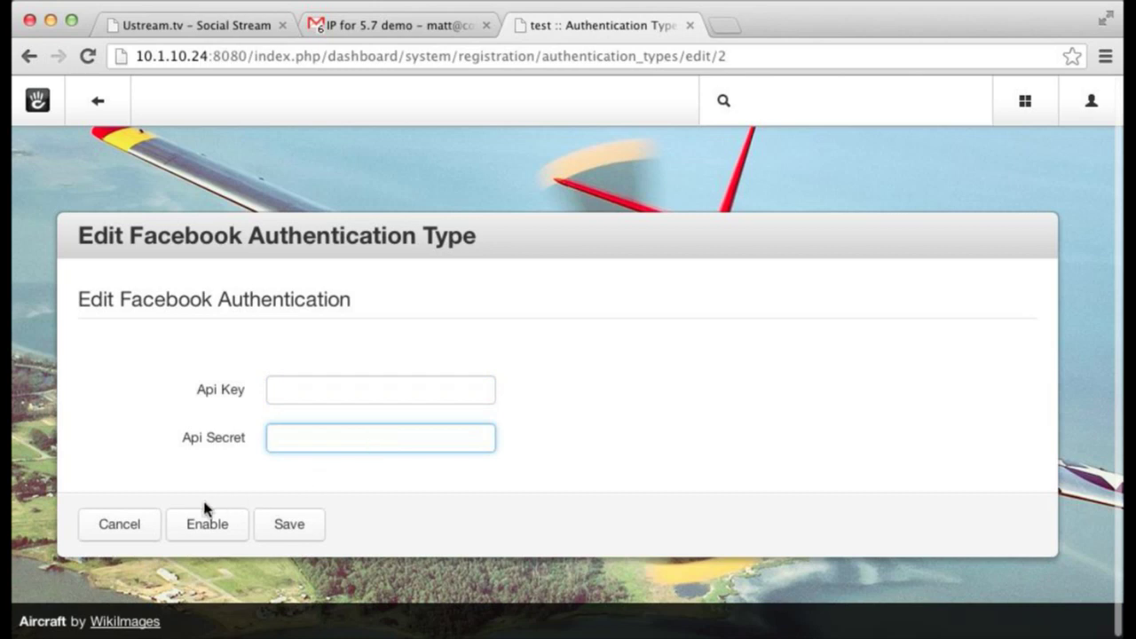
click(118, 526)
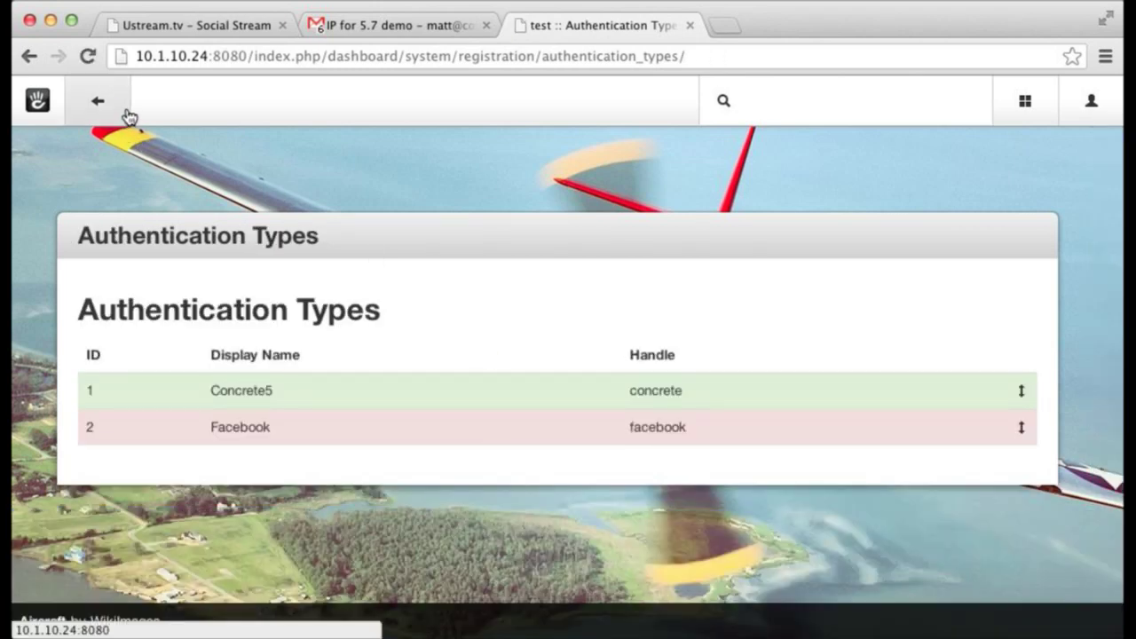
- Search 'profil' and enable public profiles in Public Profiles settings, then save
click(112, 110)
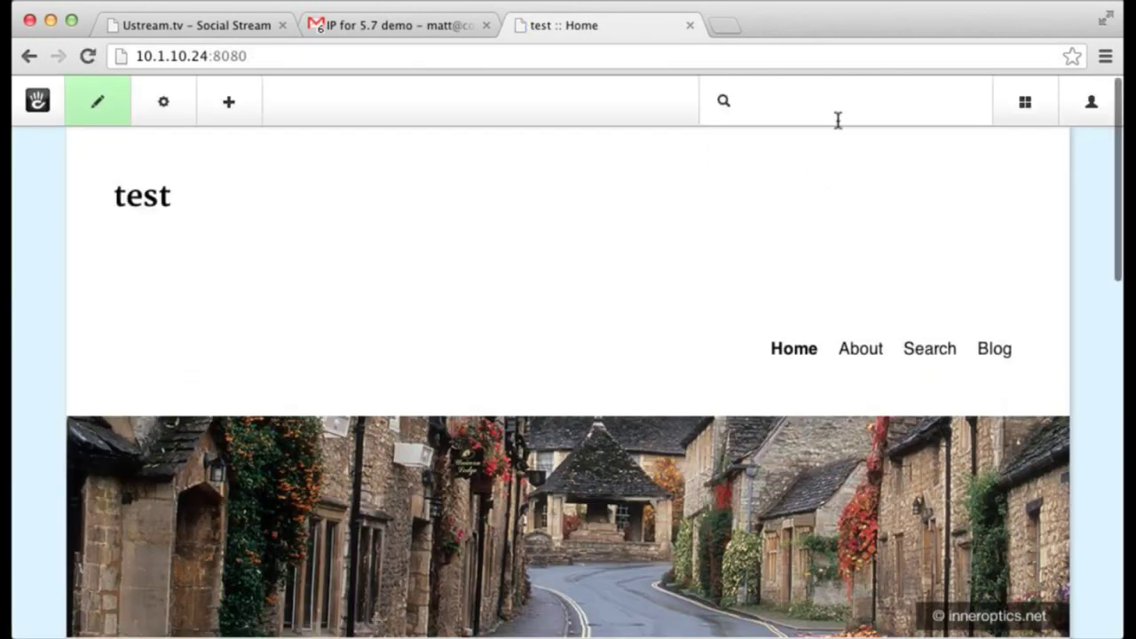
mouse_move(1044, 126)
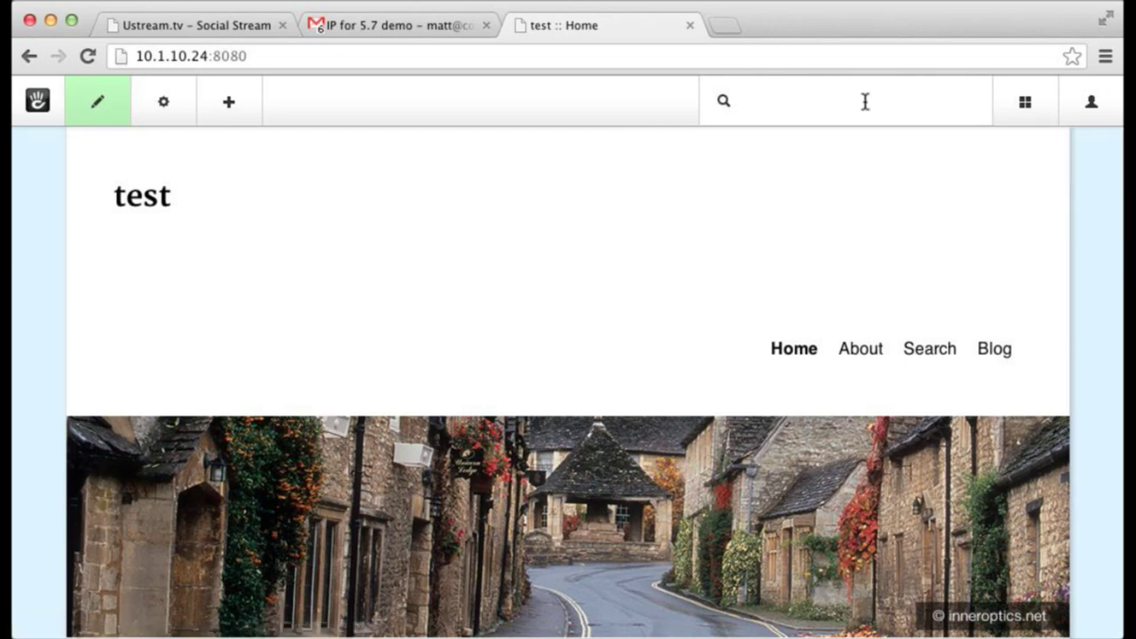
scroll(873, 110, down, 1)
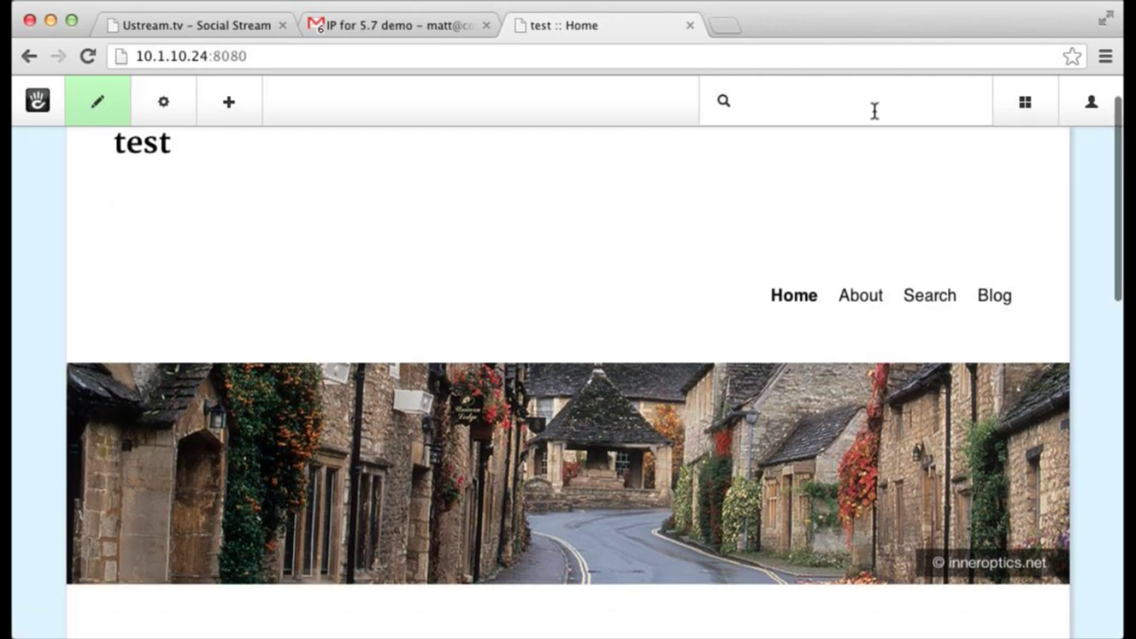
scroll(874, 110, down, 5)
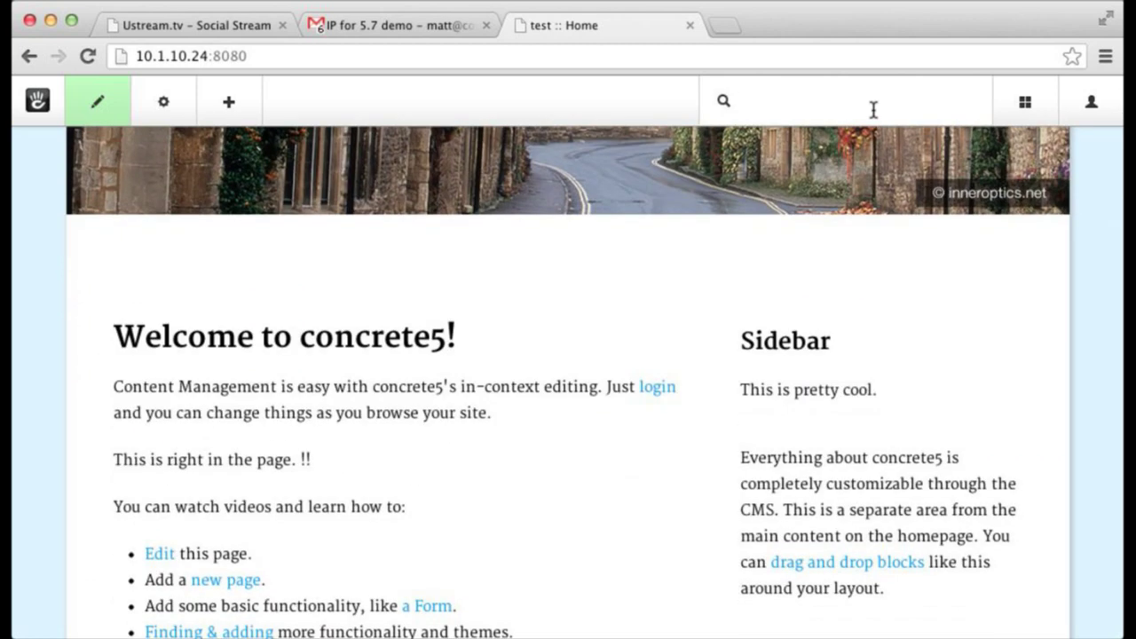
text(profil)
key(Down)
key(Down)
key(Down)
key(Return)
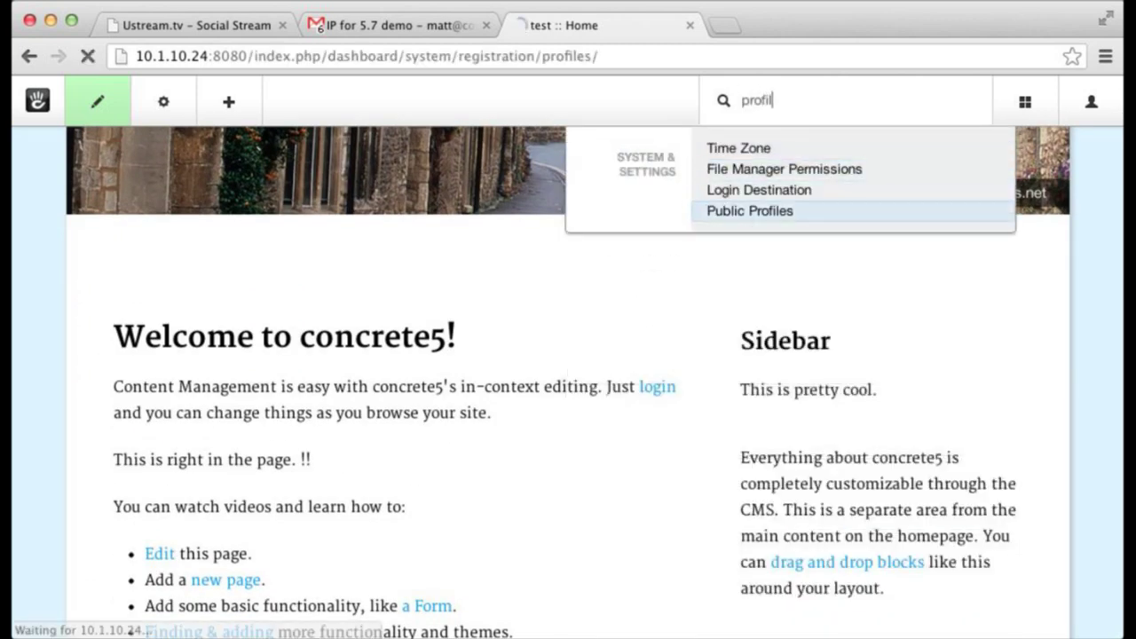
click(585, 293)
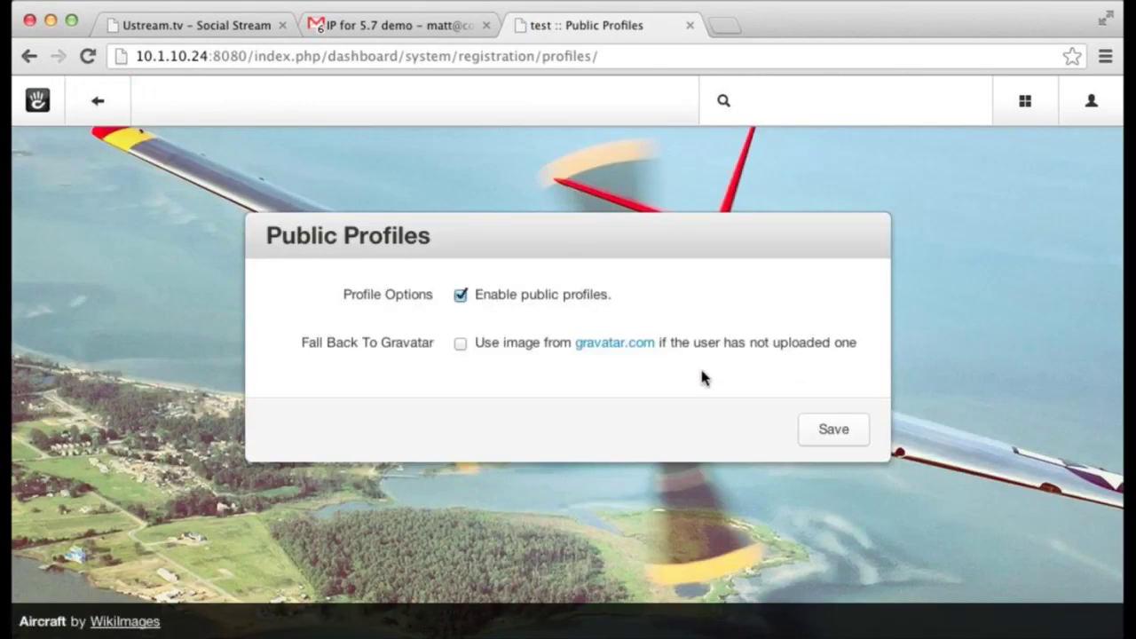
click(832, 431)
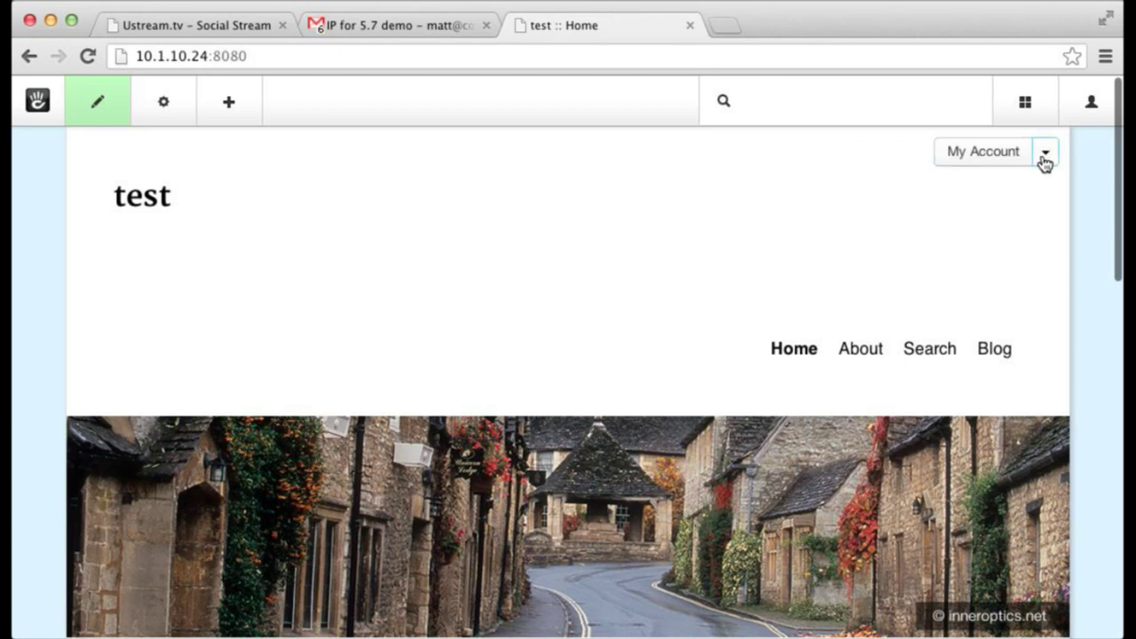
- Look at the My Account menu and edit-profile page, then return Home
click(1044, 160)
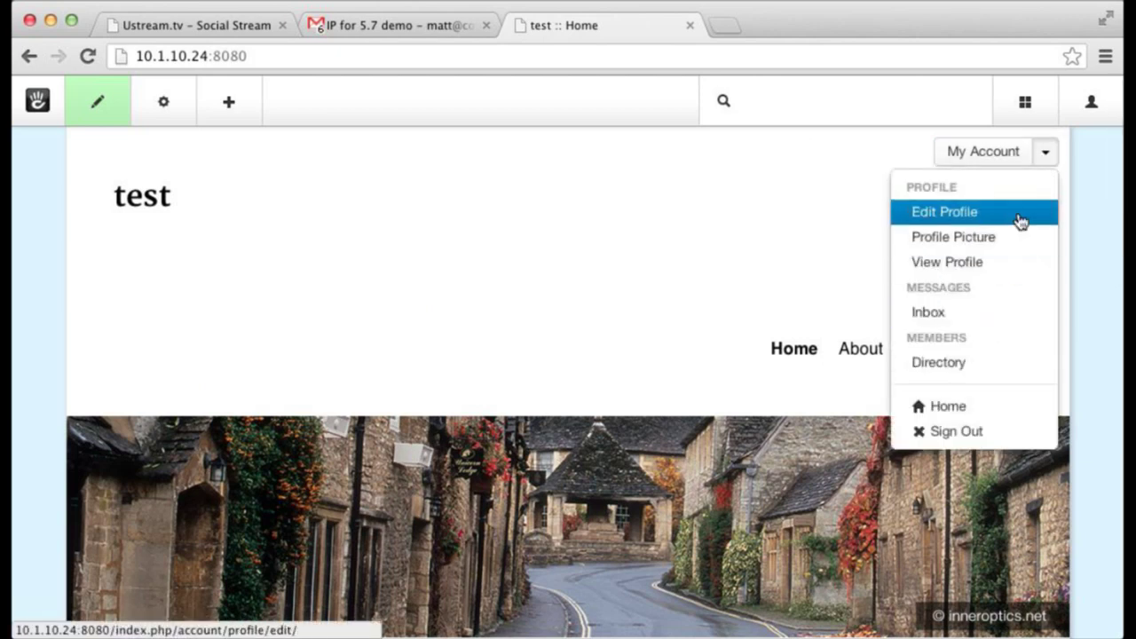
click(1018, 214)
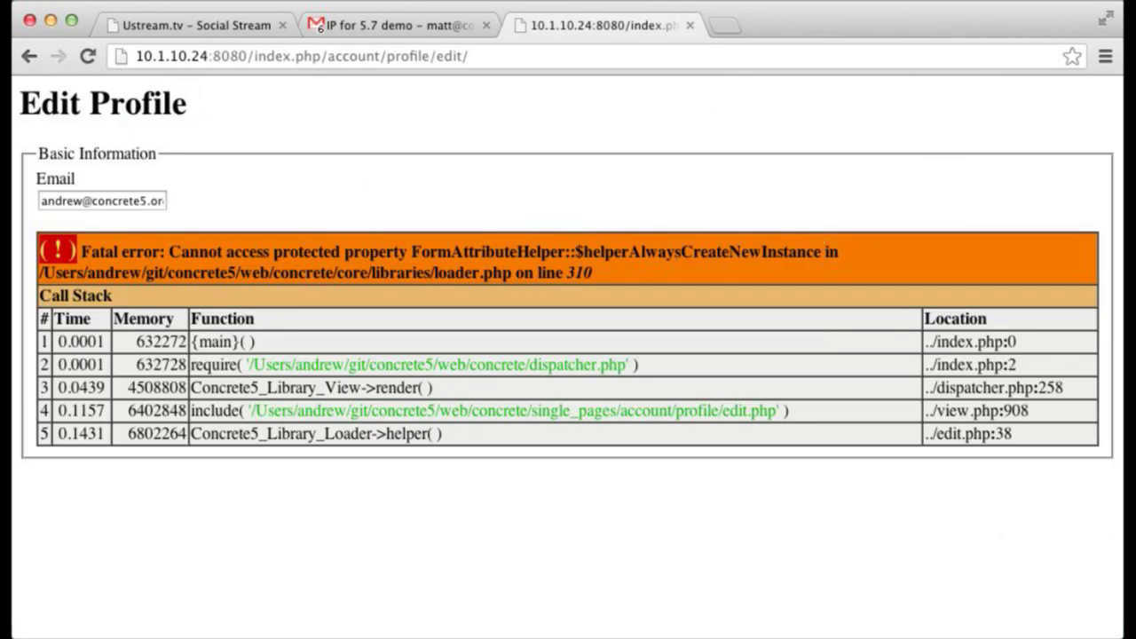
click(30, 56)
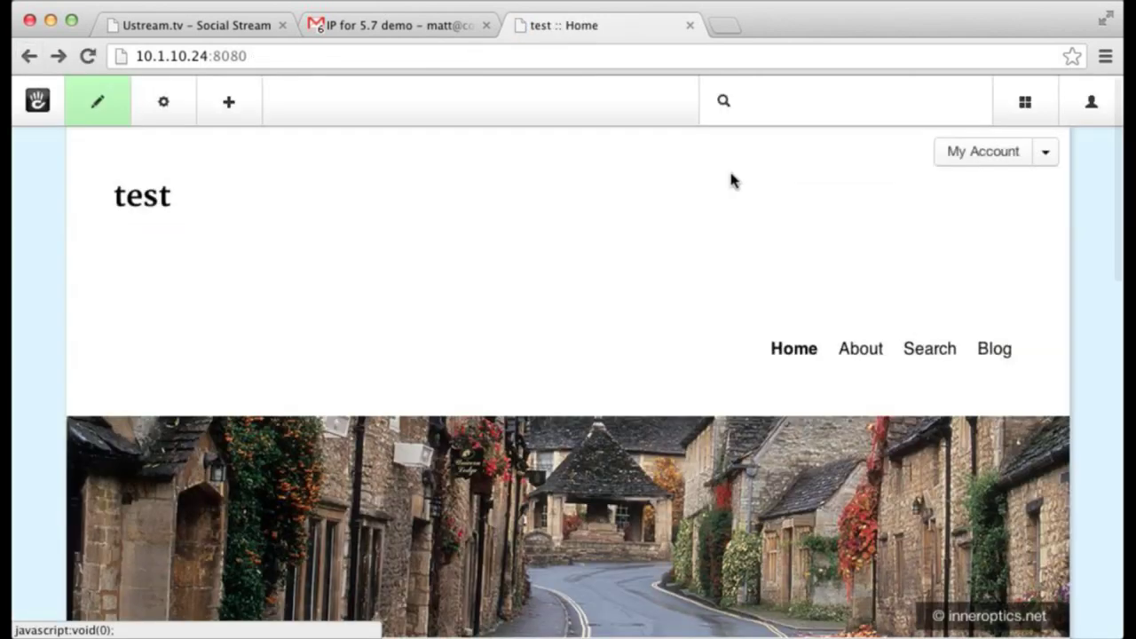
click(1020, 163)
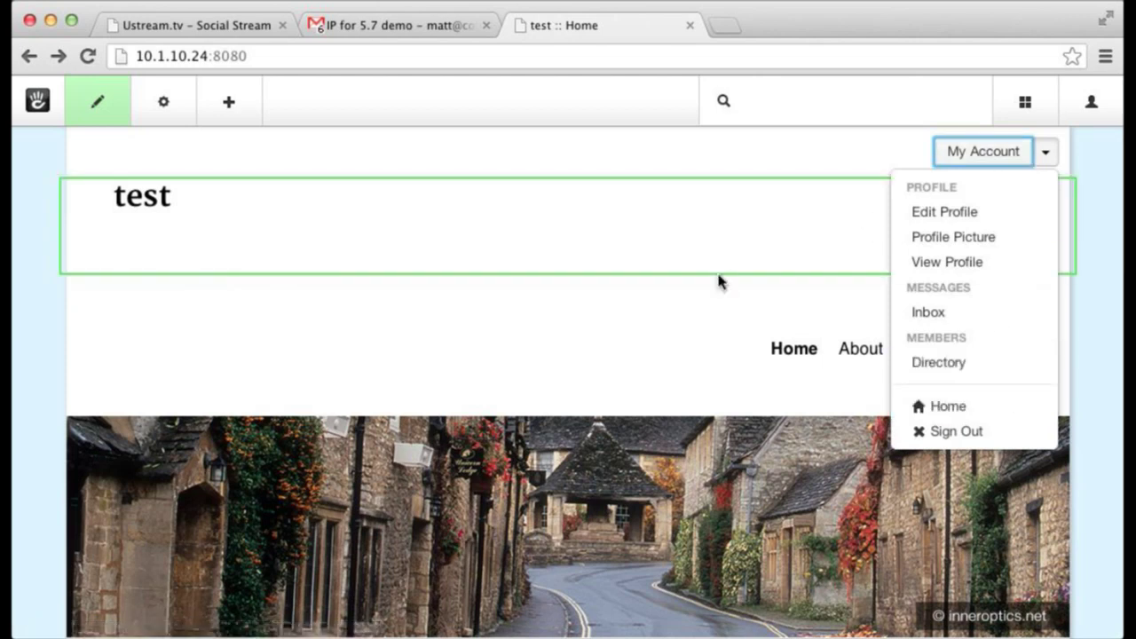
click(798, 153)
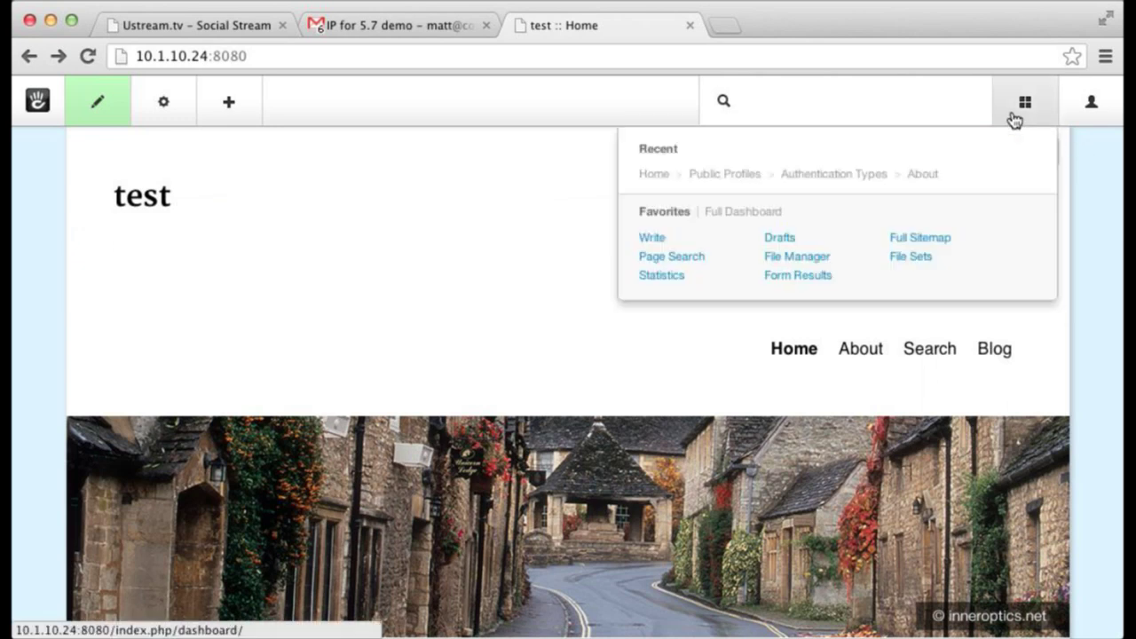
- Disable public profiles, save, and go back to the site Home page
click(740, 177)
click(563, 302)
click(807, 429)
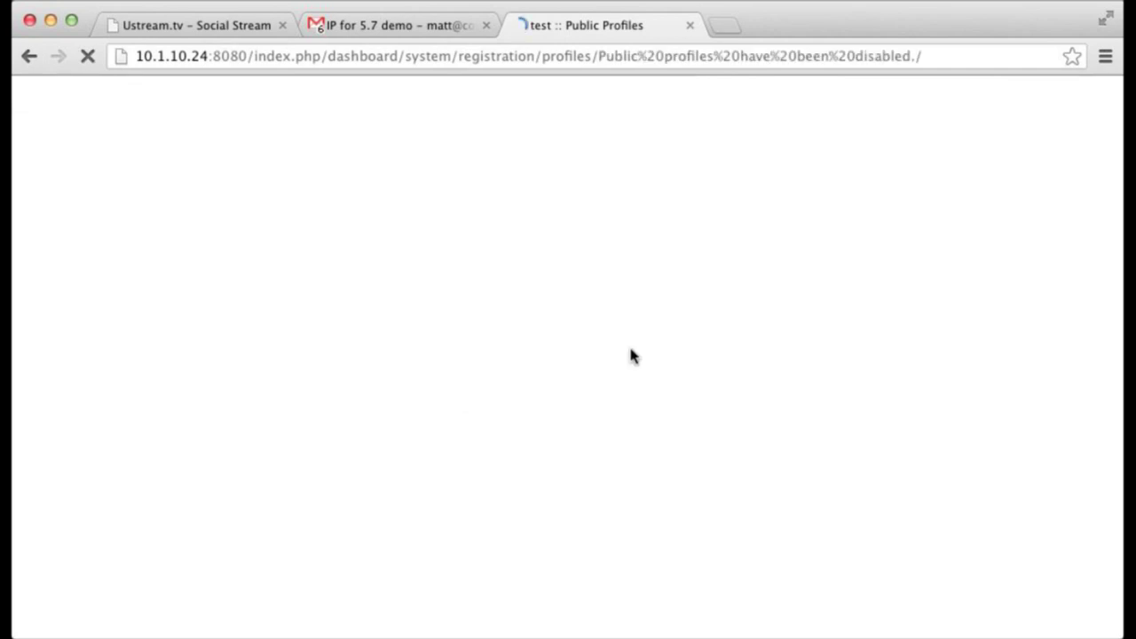
click(102, 108)
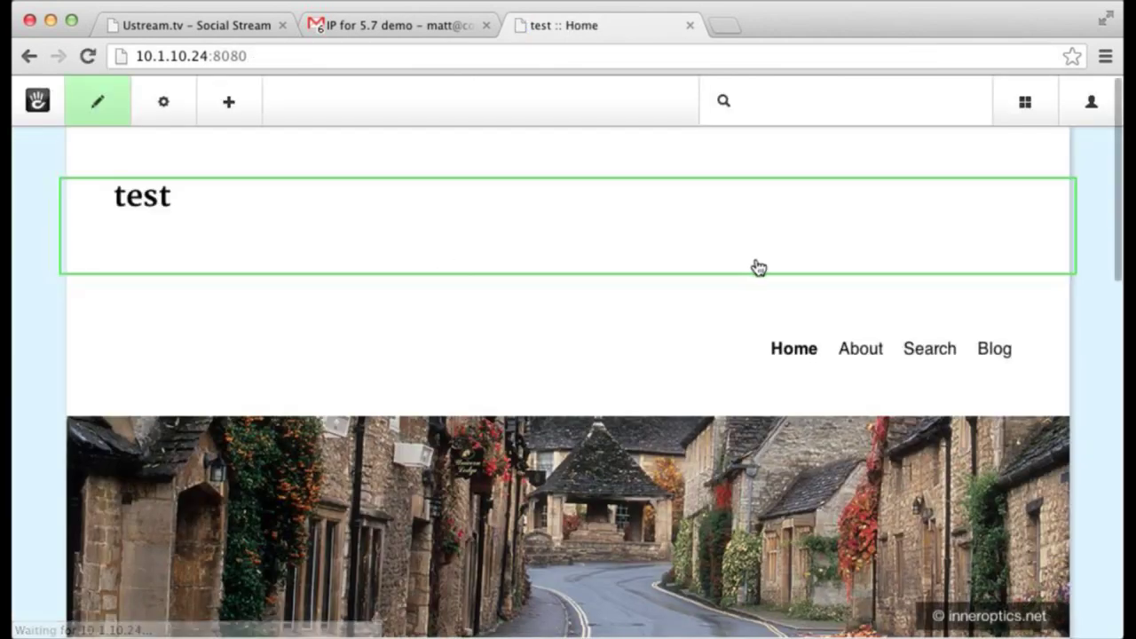
mouse_move(1020, 119)
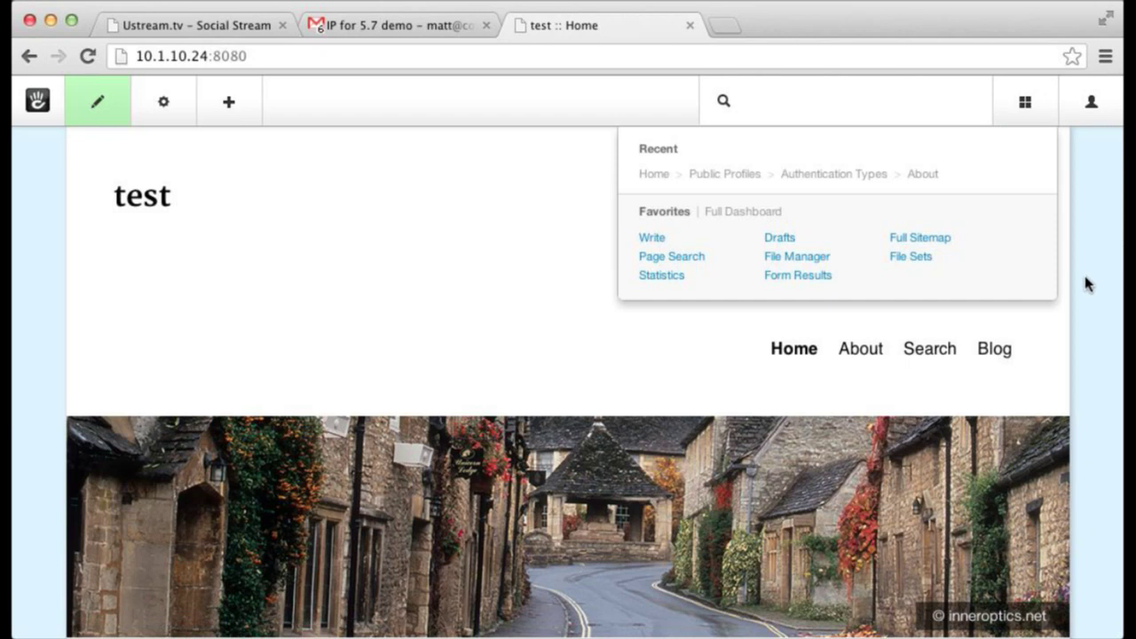
scroll(1083, 284, down, 3)
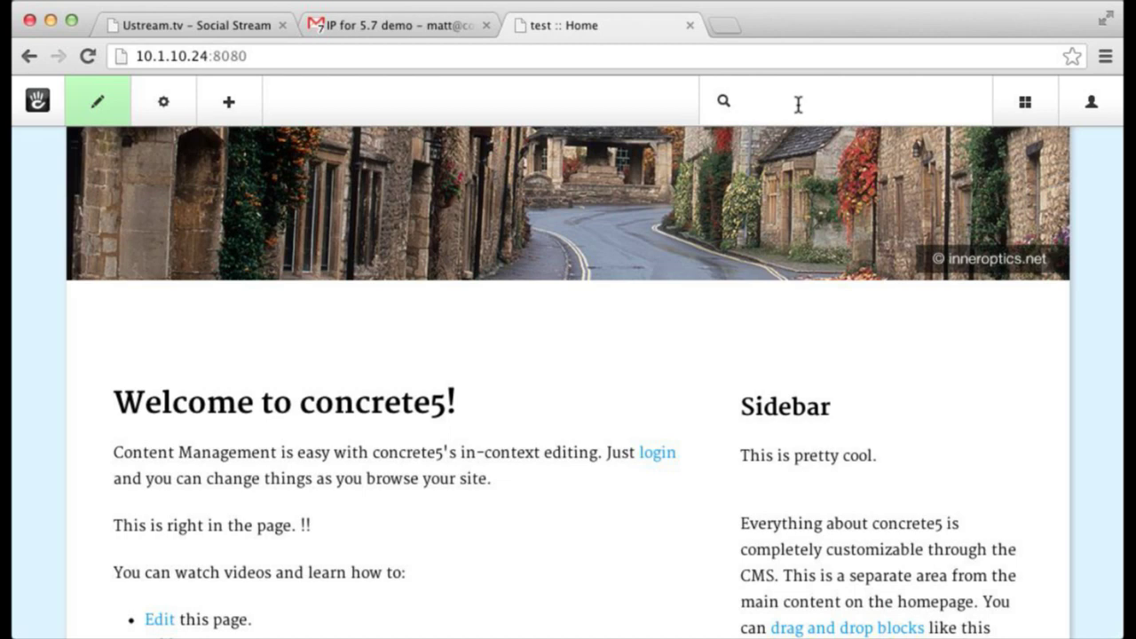
scroll(795, 104, up, 3)
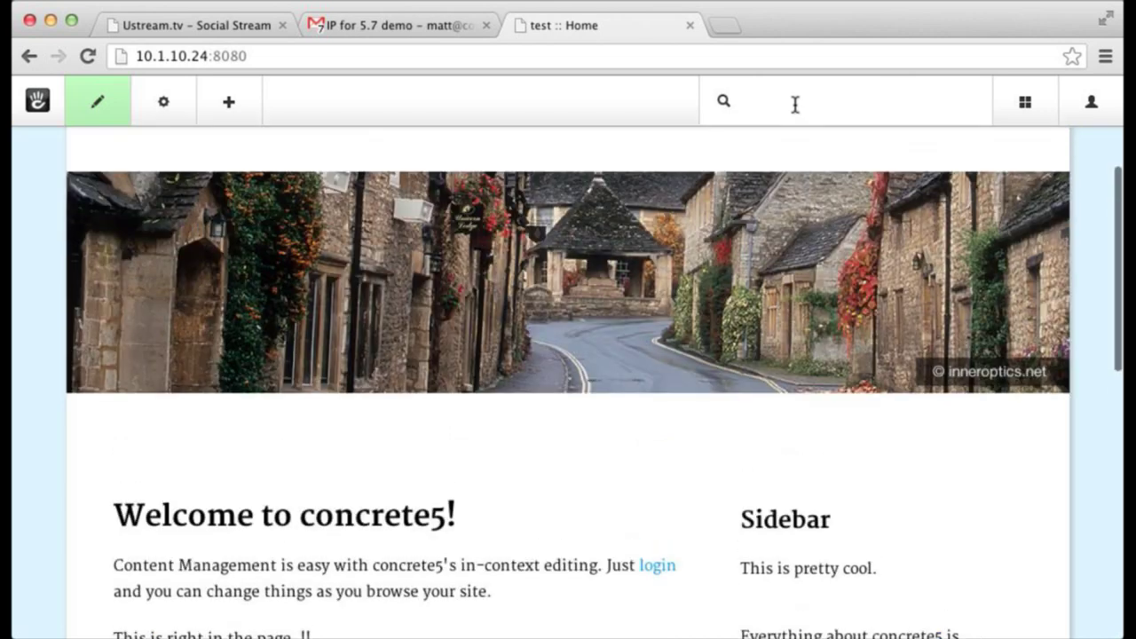
scroll(795, 105, up, 3)
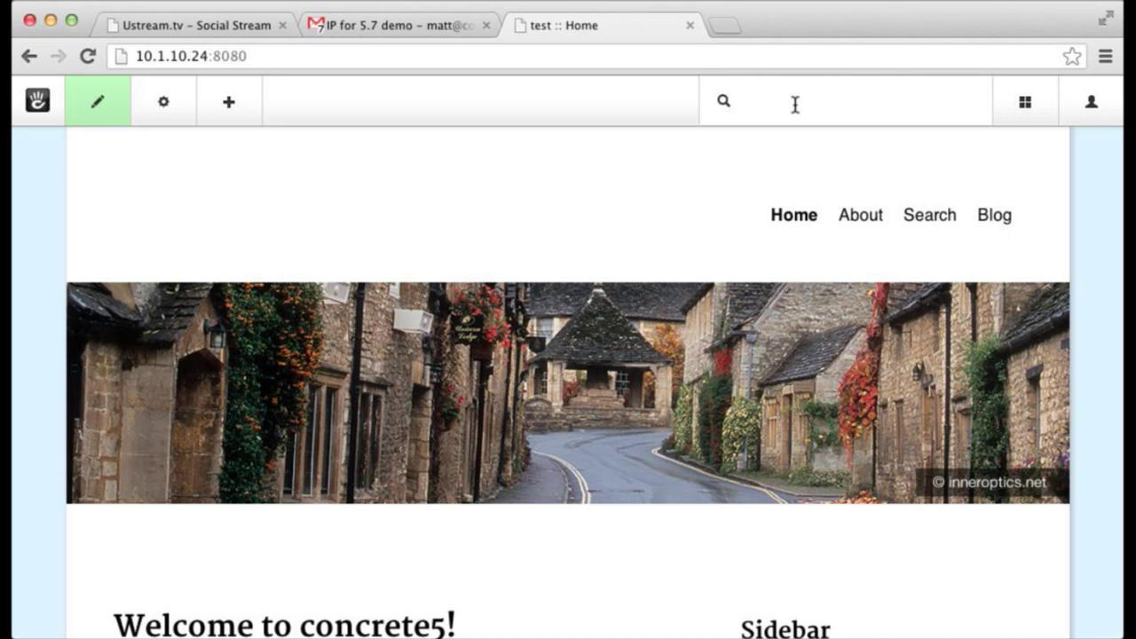
scroll(795, 105, down, 2)
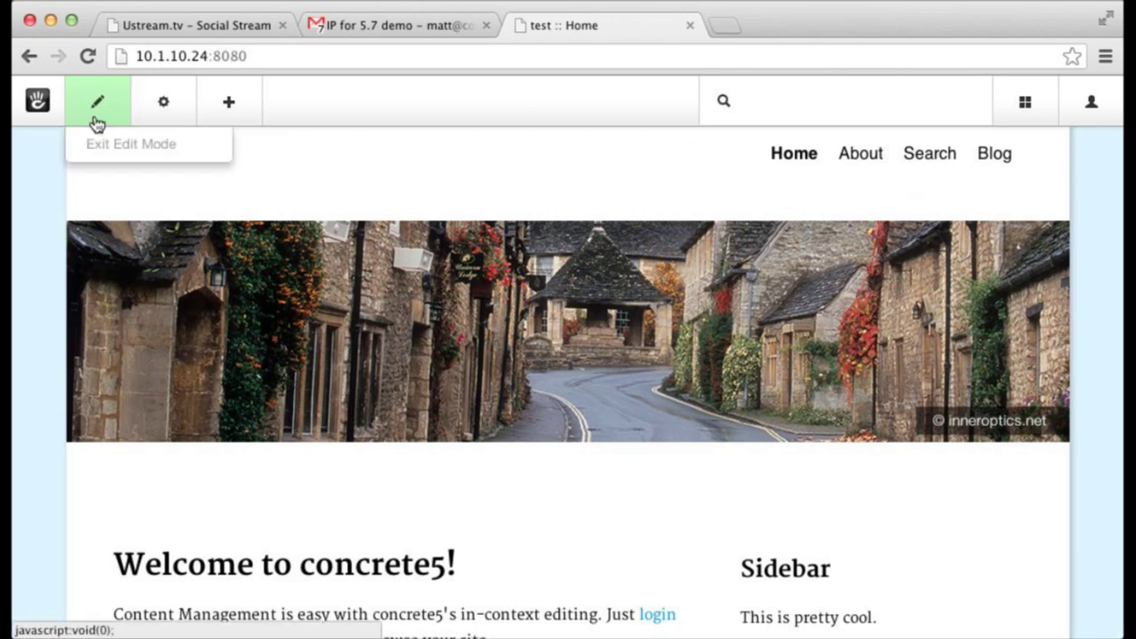
- Delete the welcome content block from the Home page
scroll(153, 367, down, 10)
click(311, 312)
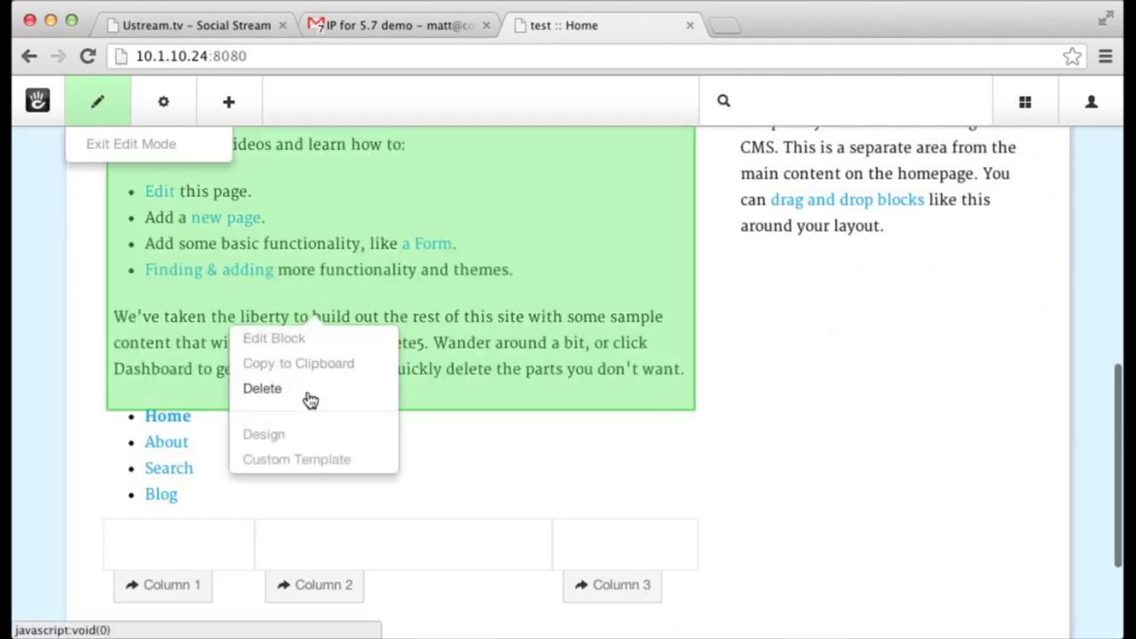
click(308, 392)
key(Return)
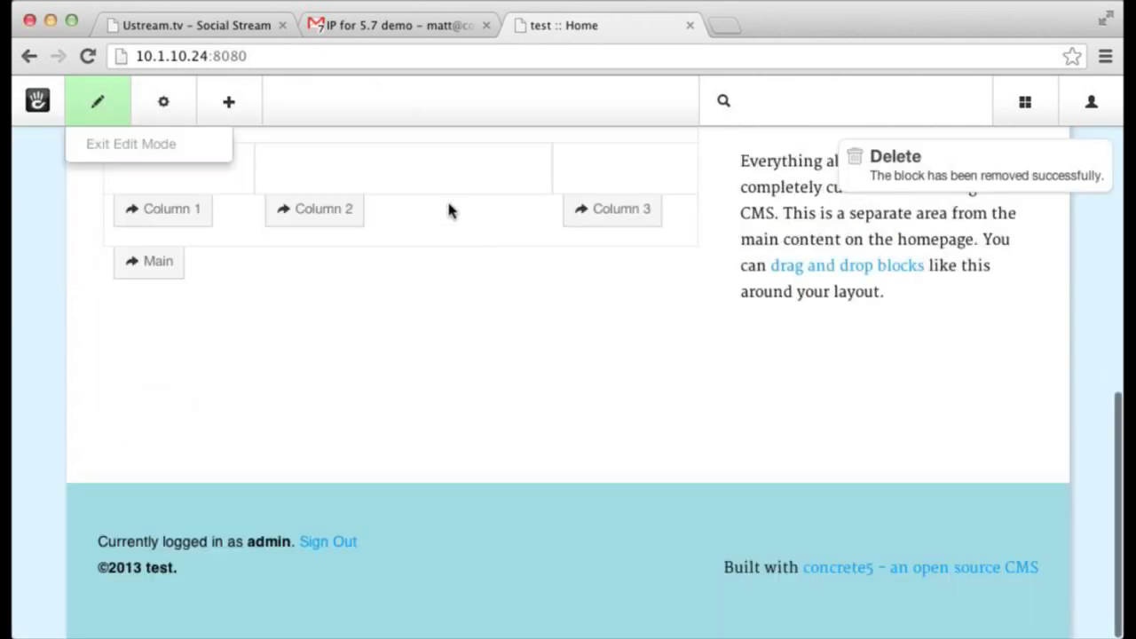
scroll(440, 207, up, 5)
- Remove the three-column container layout through Edit Container Layout
click(321, 540)
click(325, 476)
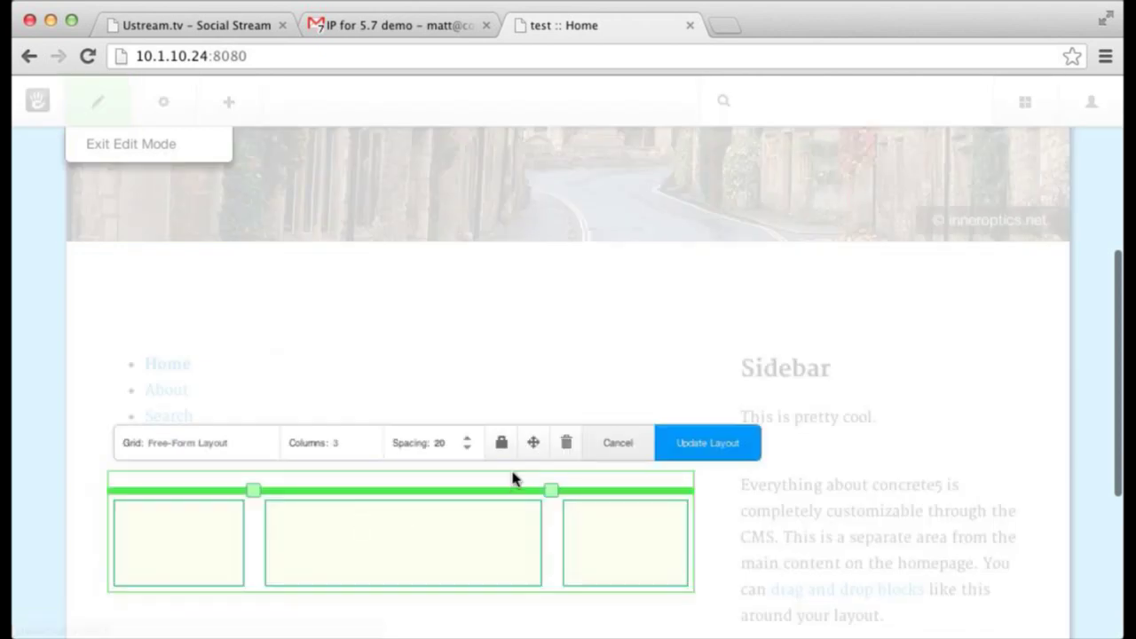
click(566, 444)
click(337, 234)
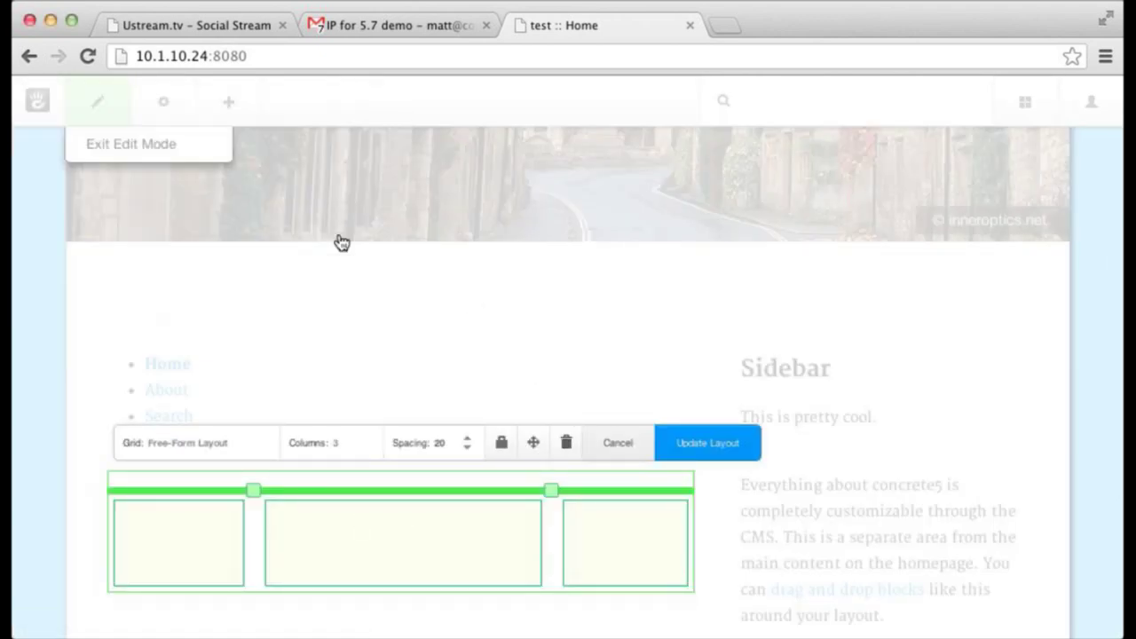
- Delete the nav list block, then list the Social Networking blocks to add
scroll(378, 363, down, 10)
scroll(373, 385, up, 8)
scroll(331, 384, down, 1)
click(328, 461)
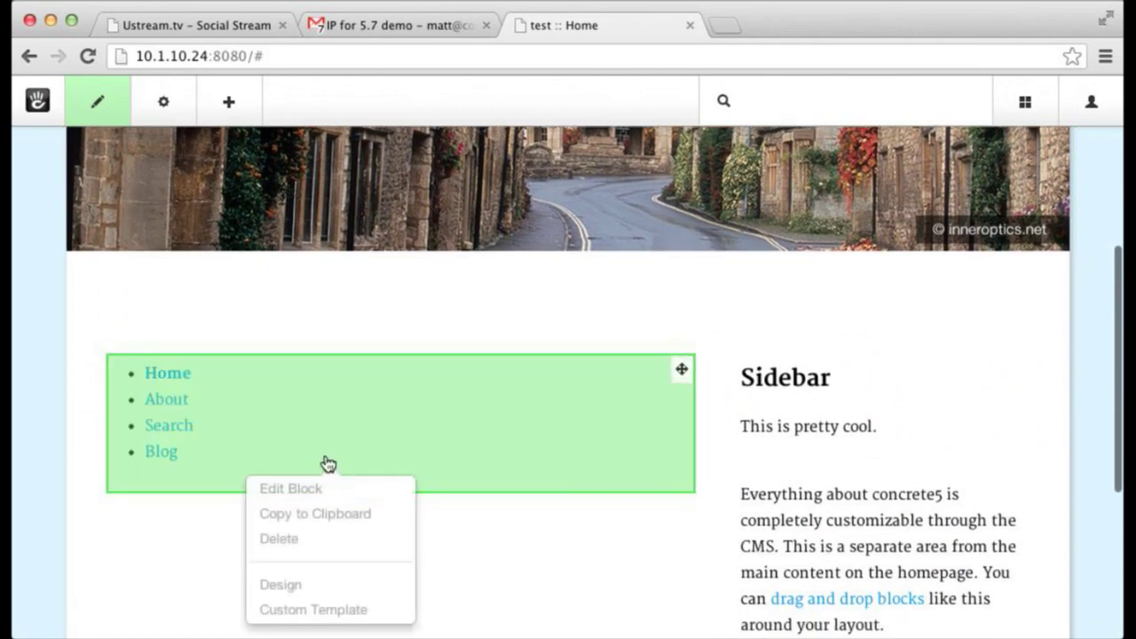
click(317, 538)
click(307, 229)
click(229, 101)
click(247, 316)
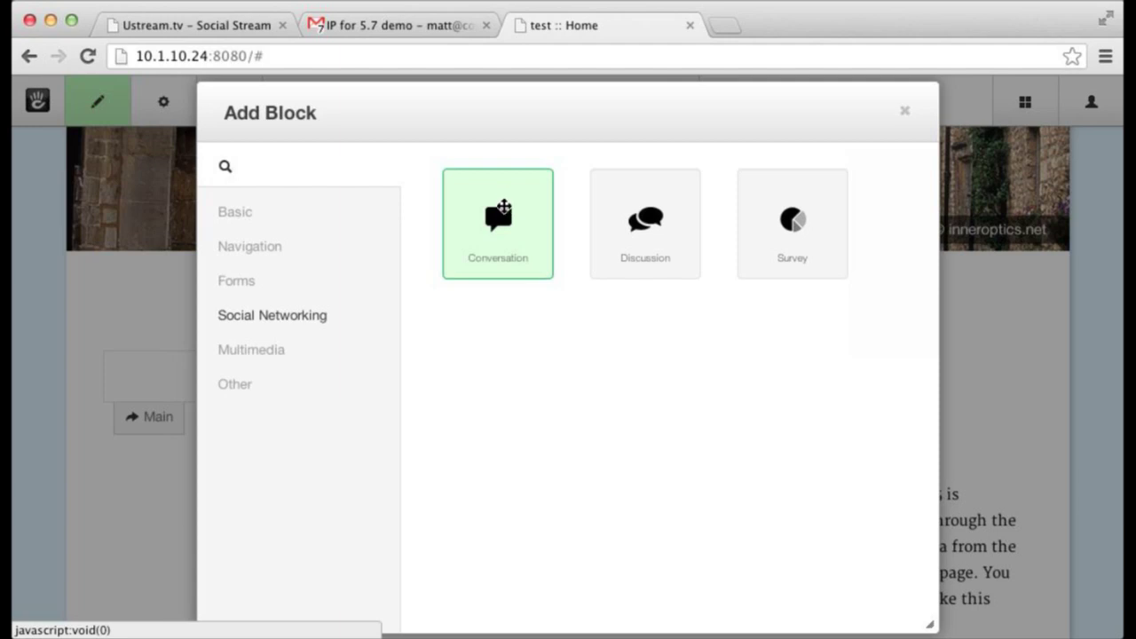
- Drop a Conversation block into the Main area and add it with default settings
drag(503, 207, 429, 385)
scroll(601, 343, down, 10)
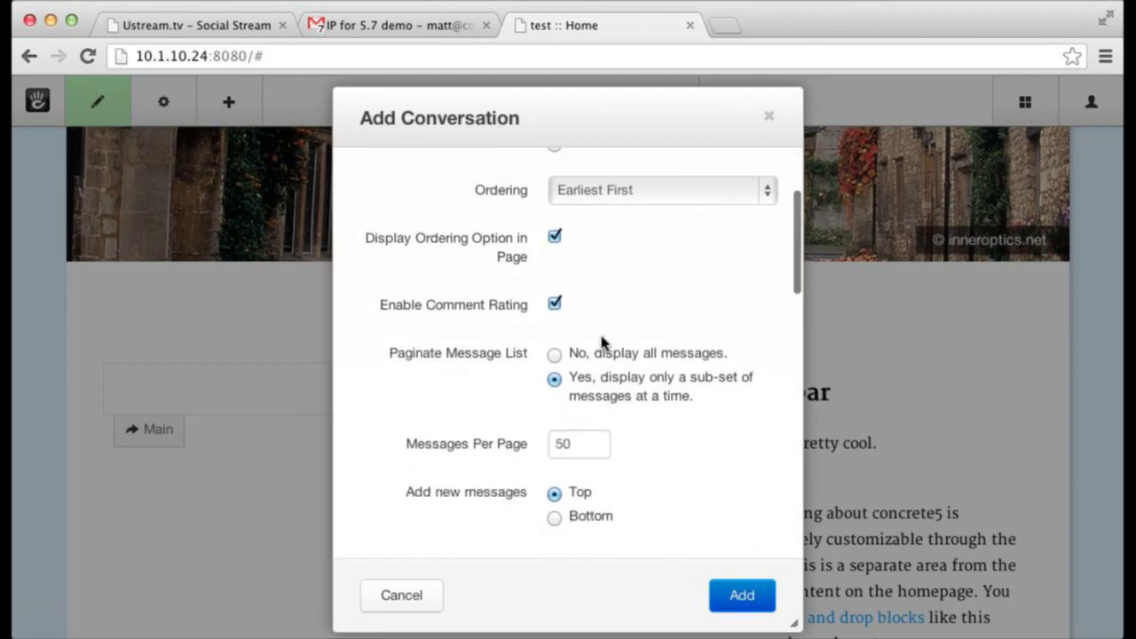
scroll(600, 341, up, 4)
scroll(586, 337, up, 4)
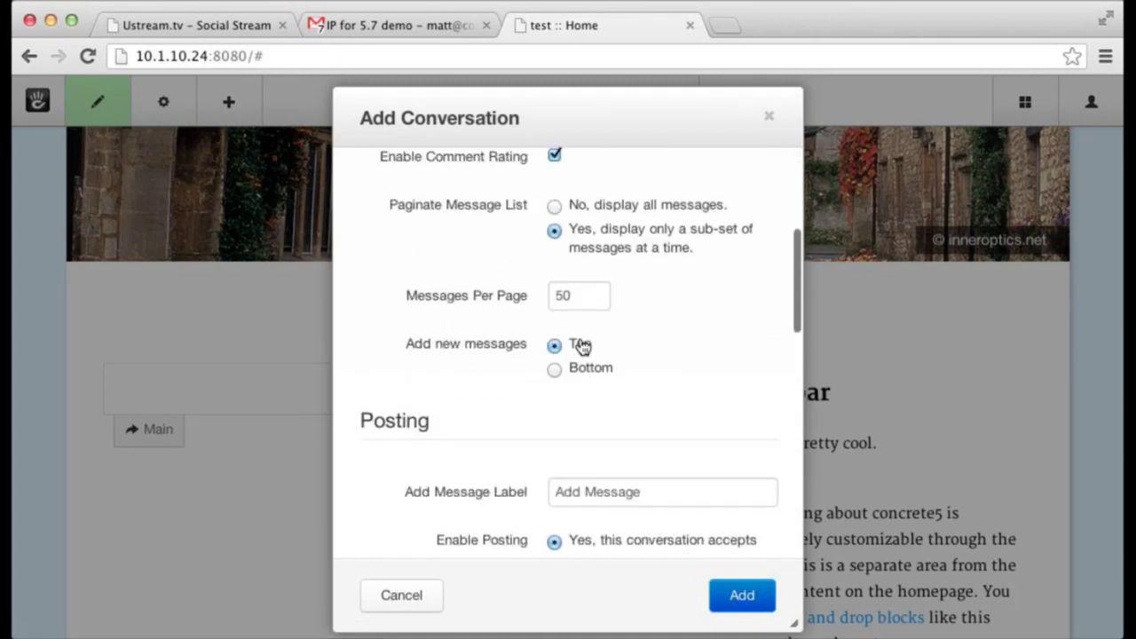
scroll(584, 306, down, 3)
scroll(583, 306, down, 8)
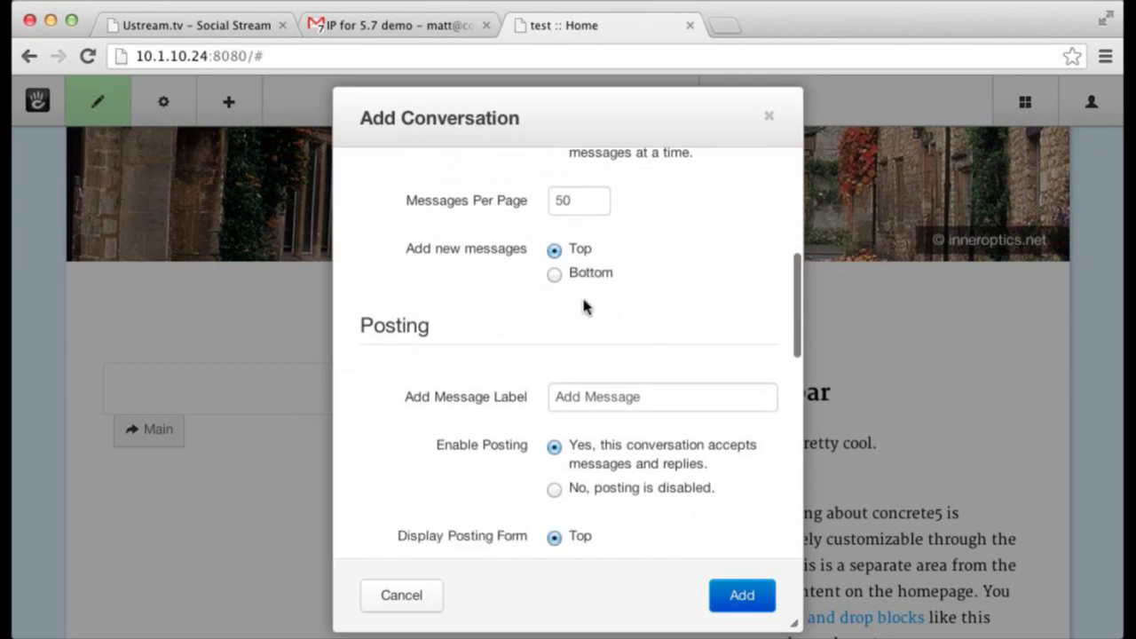
scroll(593, 300, down, 9)
scroll(598, 296, down, 2)
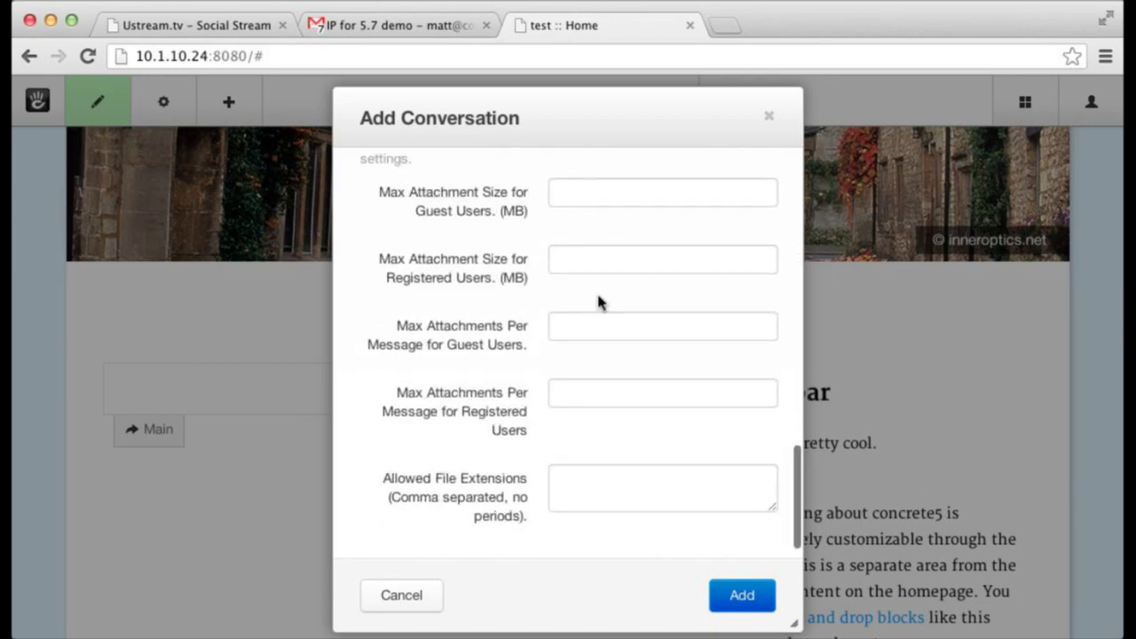
scroll(598, 300, up, 15)
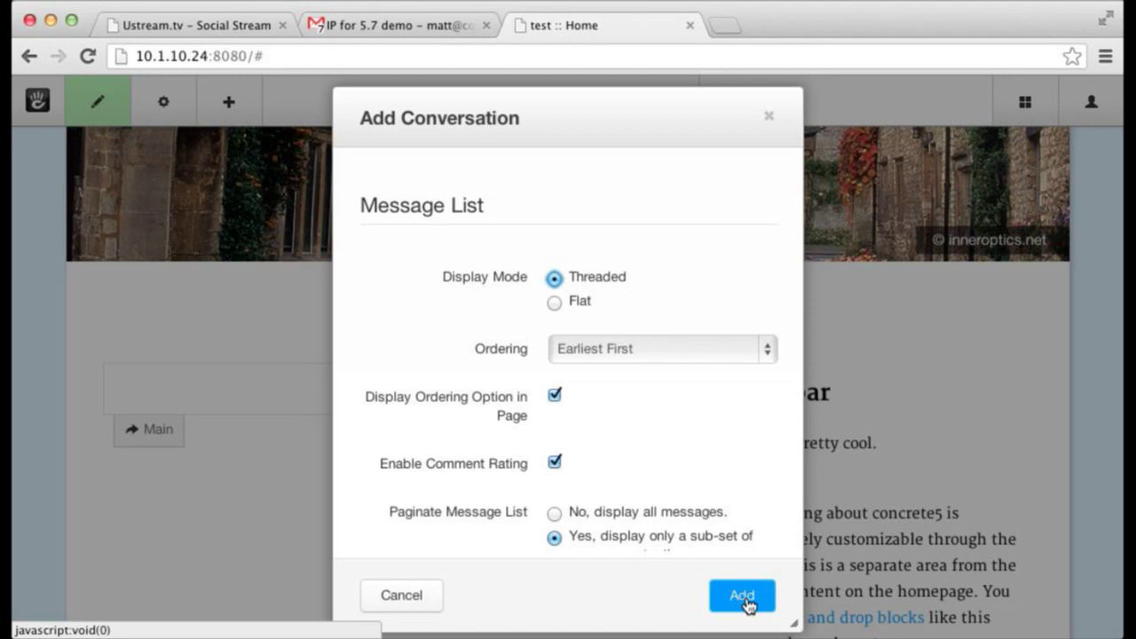
click(744, 599)
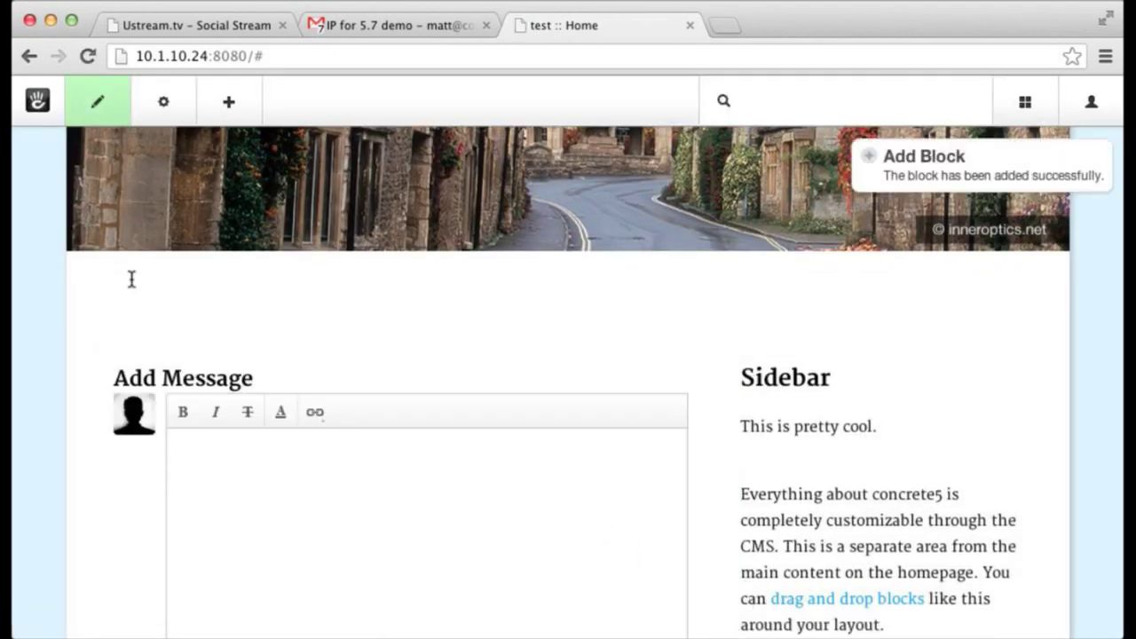
- Publish the Home page edits and post the message 'Here we go.' to the conversation
click(97, 103)
click(125, 311)
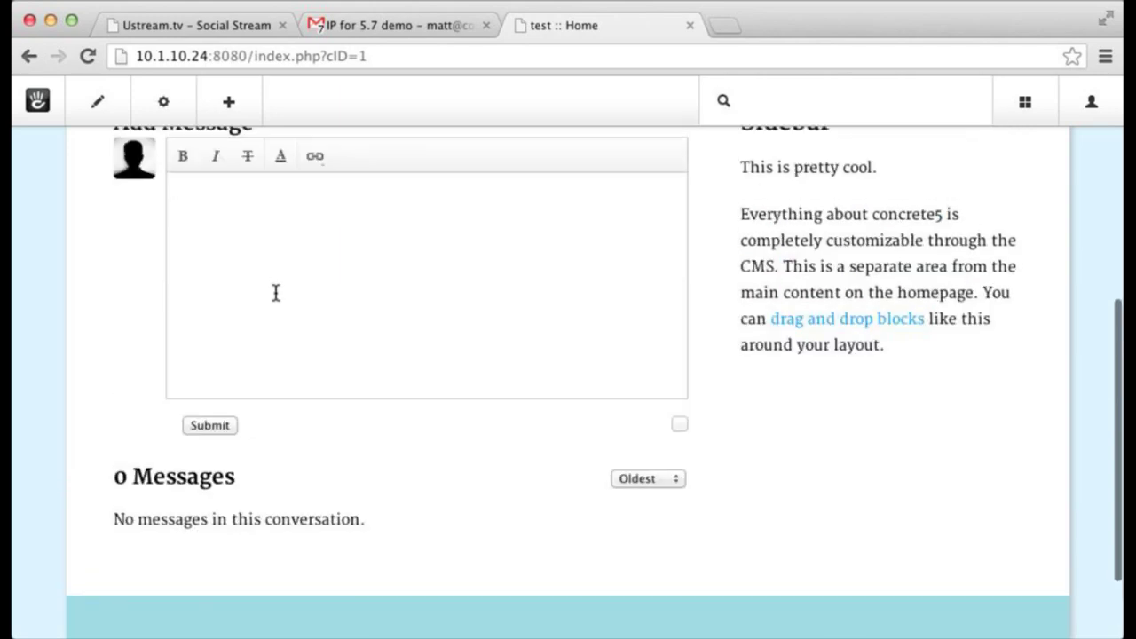
click(211, 426)
scroll(233, 428, down, 5)
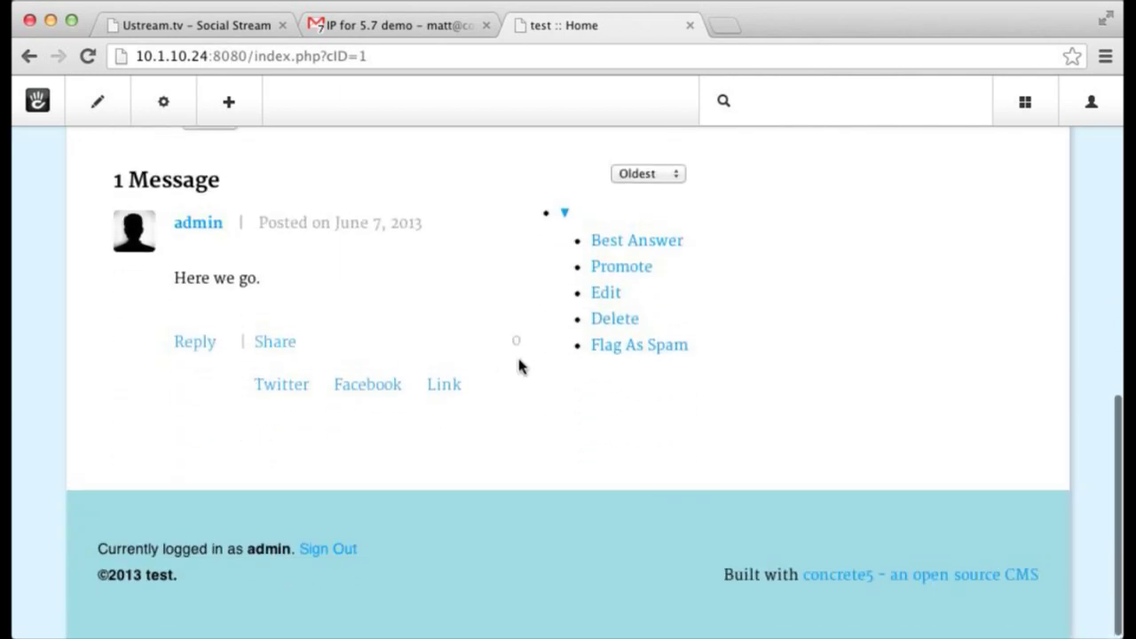
scroll(520, 365, up, 3)
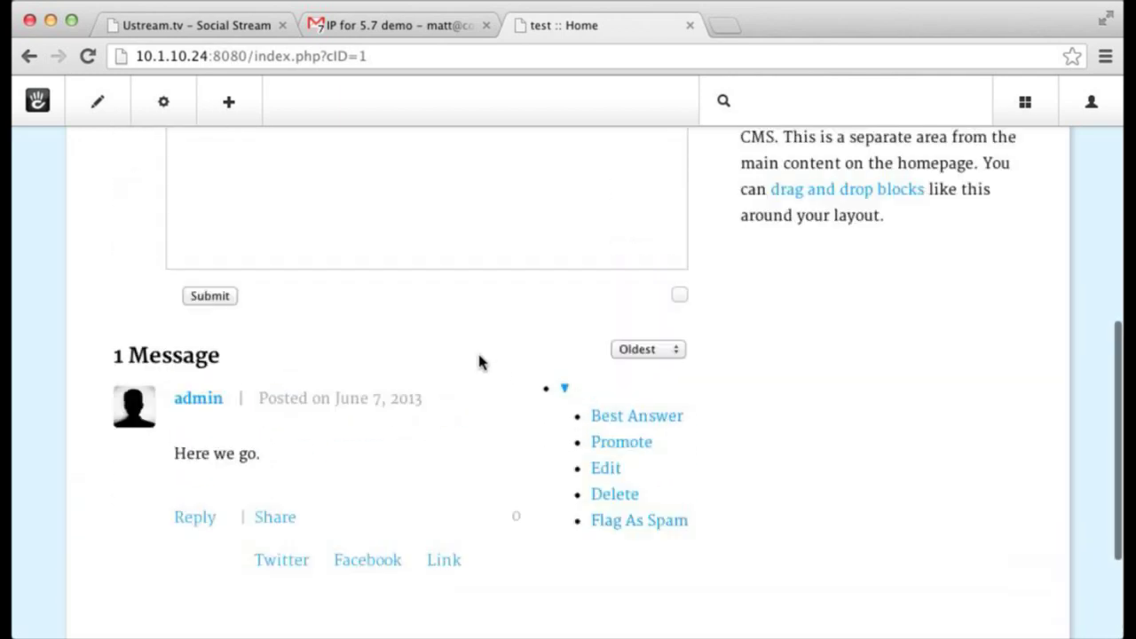
scroll(461, 386, down, 2)
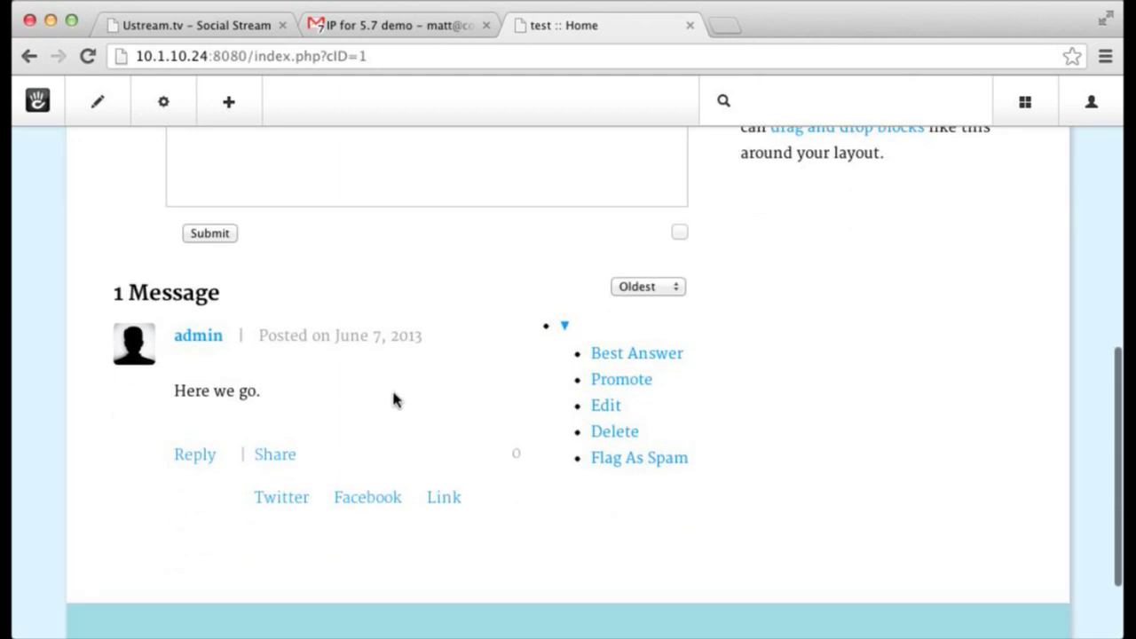
- Post the reply 'Re' under the message
click(197, 457)
text(Reok)
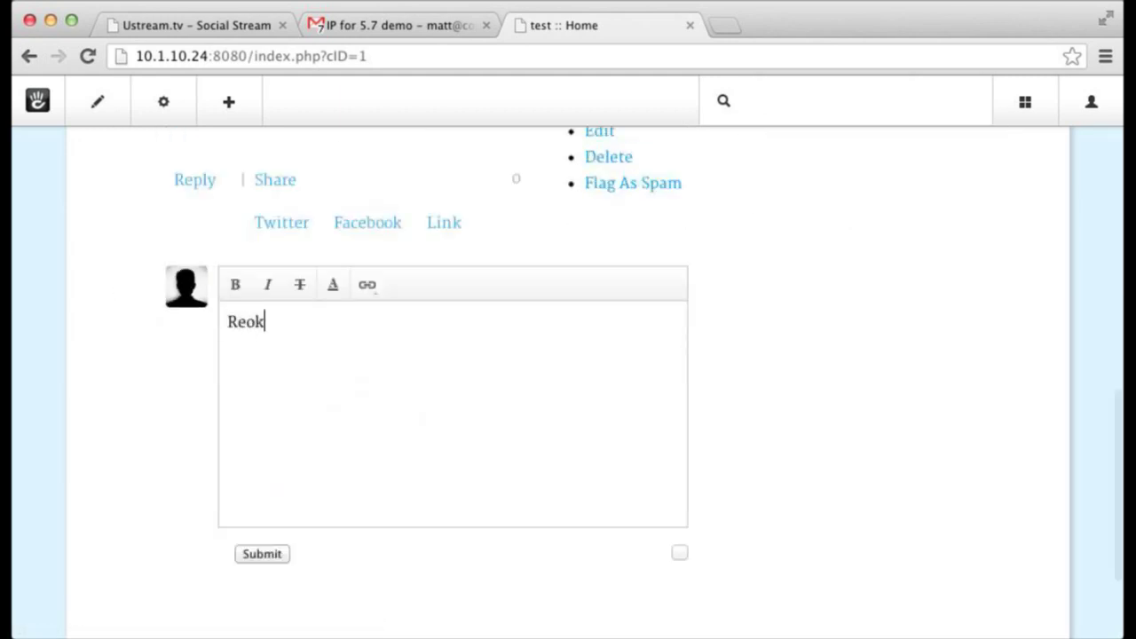
text(t)
key(super+a)
text(Re)
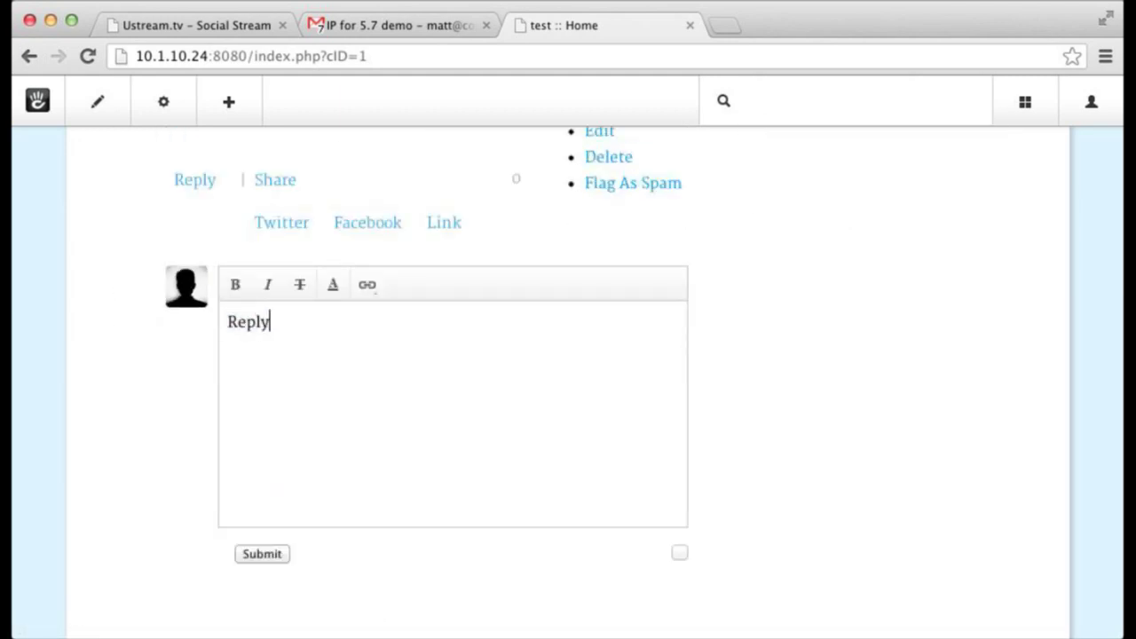
click(274, 555)
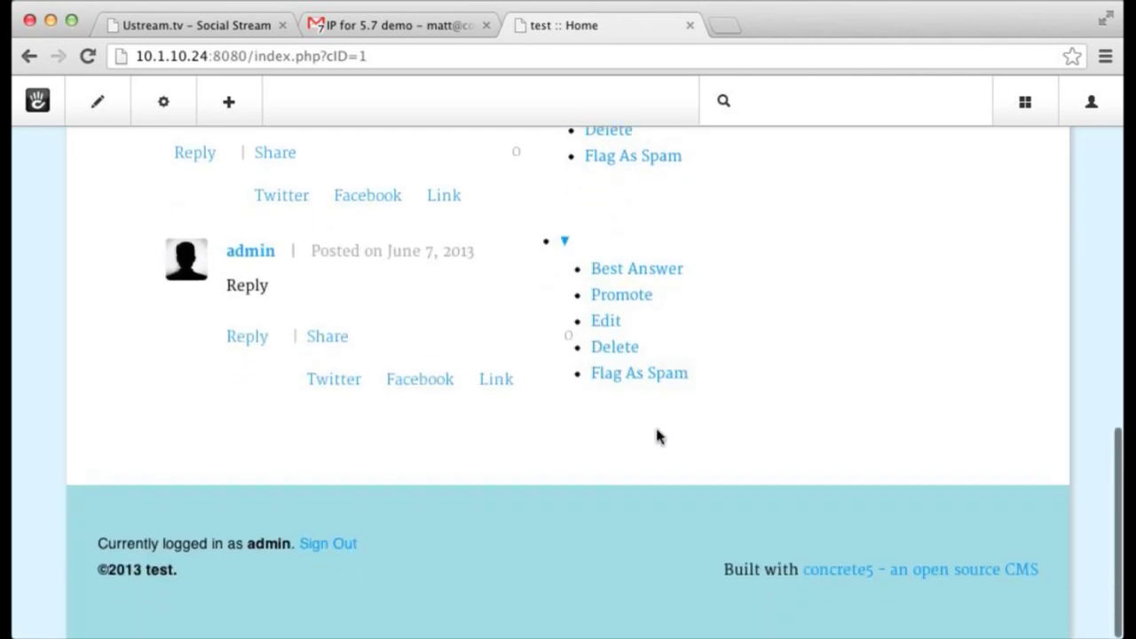
- Sort messages by most recent, then back to oldest
scroll(659, 441, up, 5)
click(662, 393)
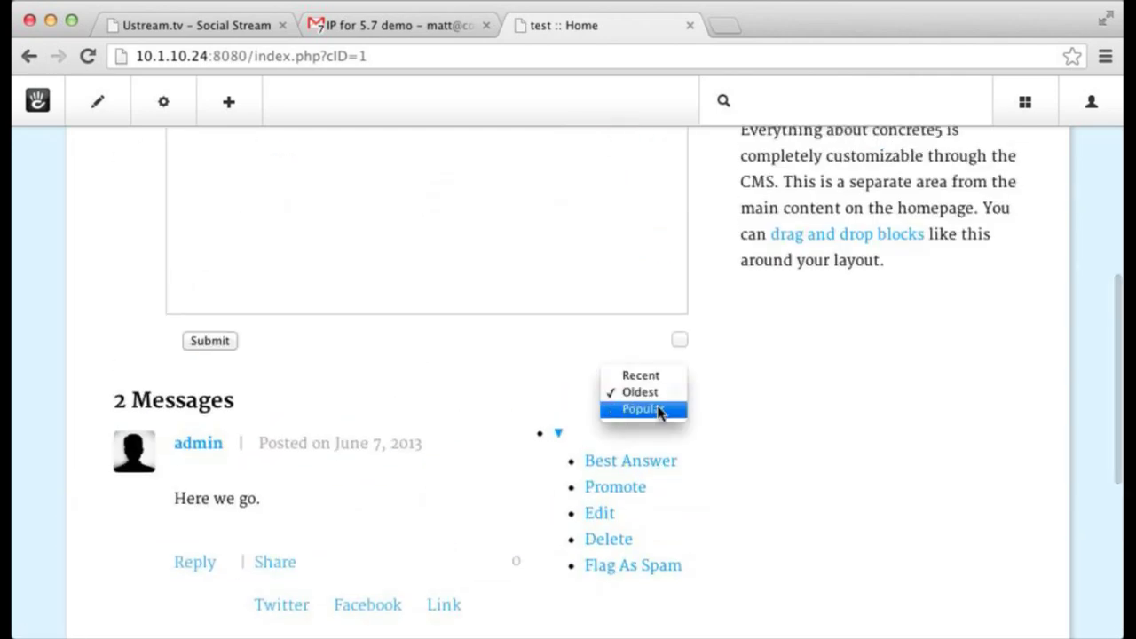
click(662, 381)
click(657, 390)
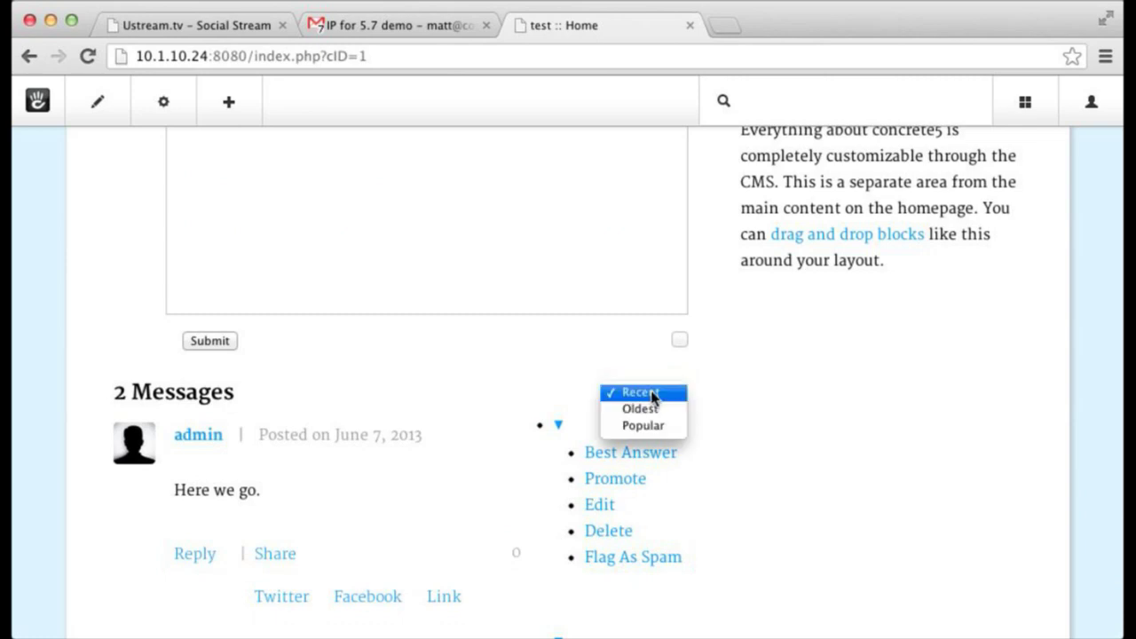
click(659, 409)
- Toggle the attachment drop zone on and off, leaving it hidden
scroll(658, 406, down, 5)
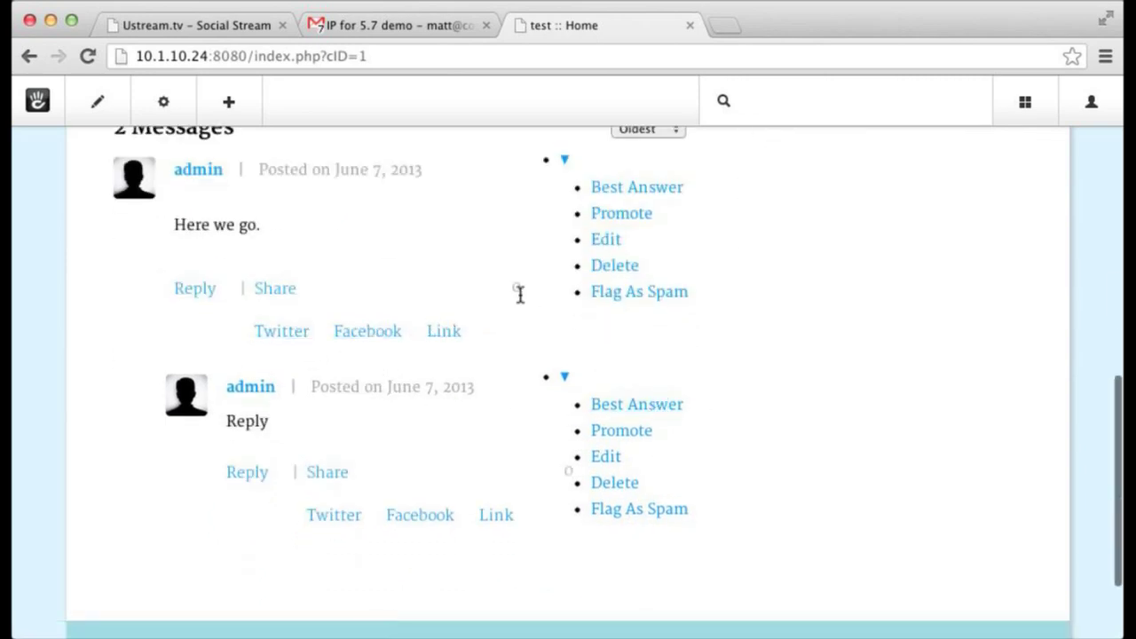
scroll(513, 289, up, 3)
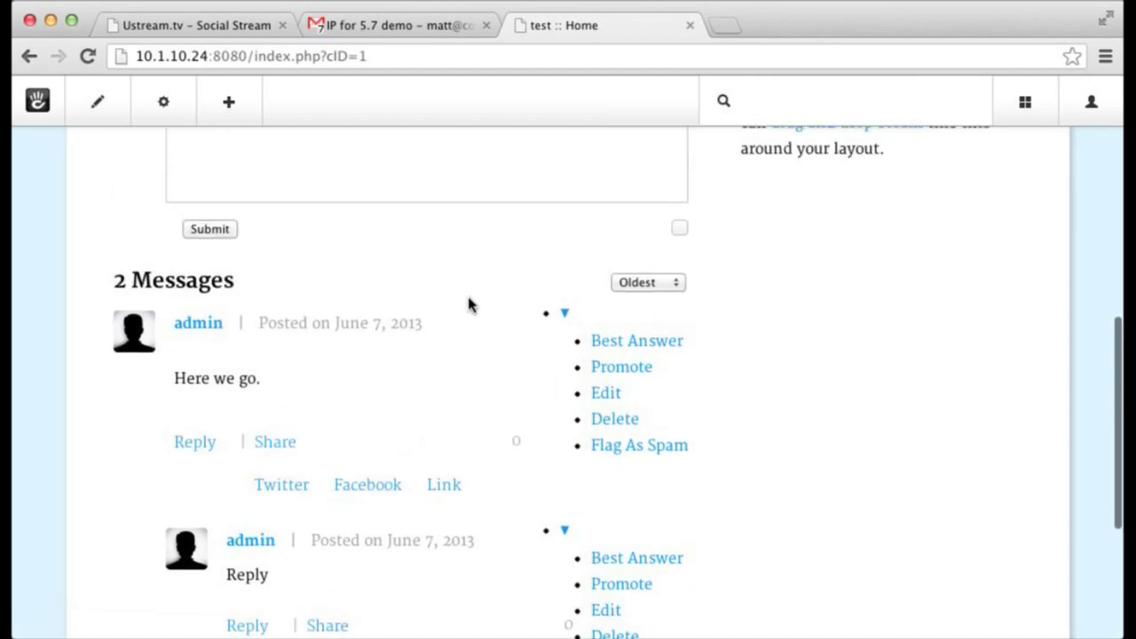
scroll(470, 298, up, 3)
click(679, 361)
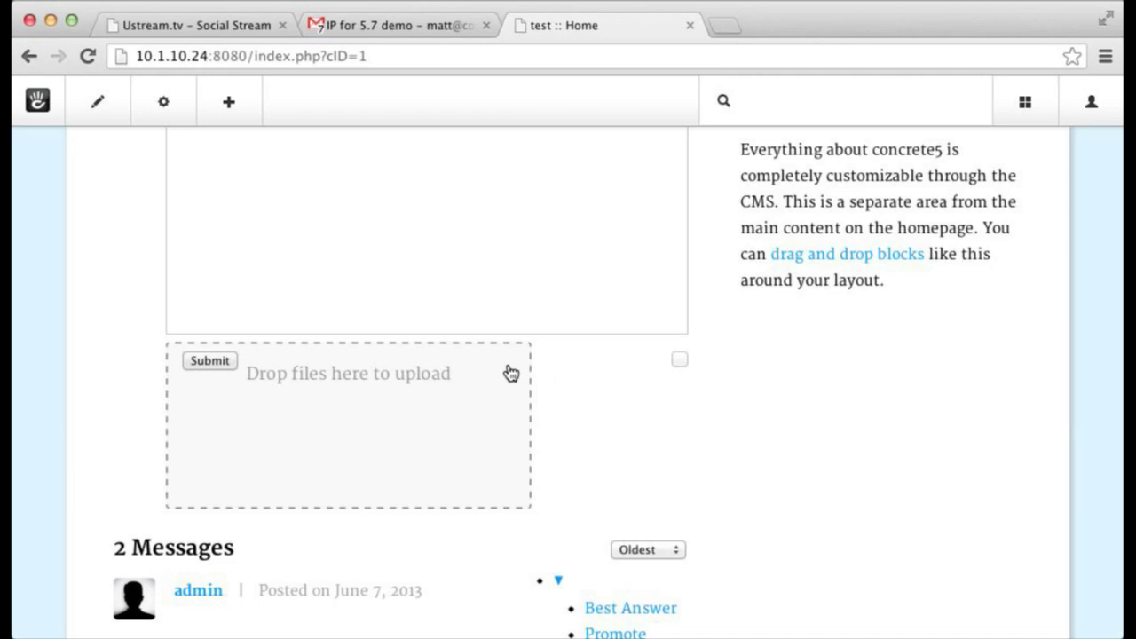
click(679, 360)
click(679, 361)
click(679, 361)
- Flag the reply message as spam and confirm
scroll(685, 368, up, 5)
scroll(685, 372, down, 6)
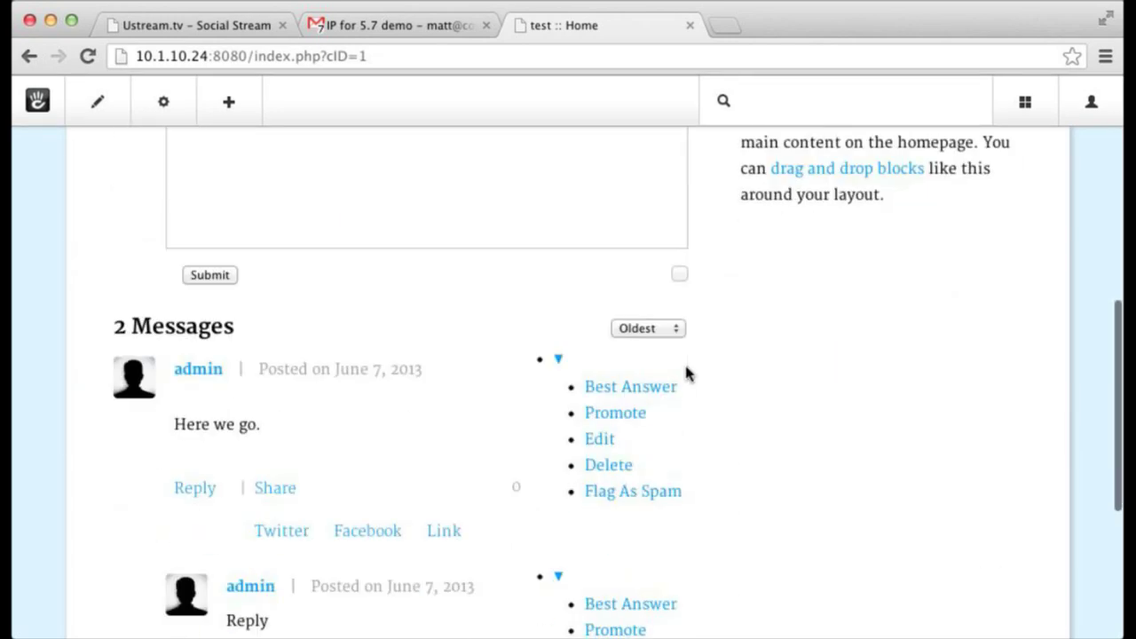
scroll(686, 368, down, 3)
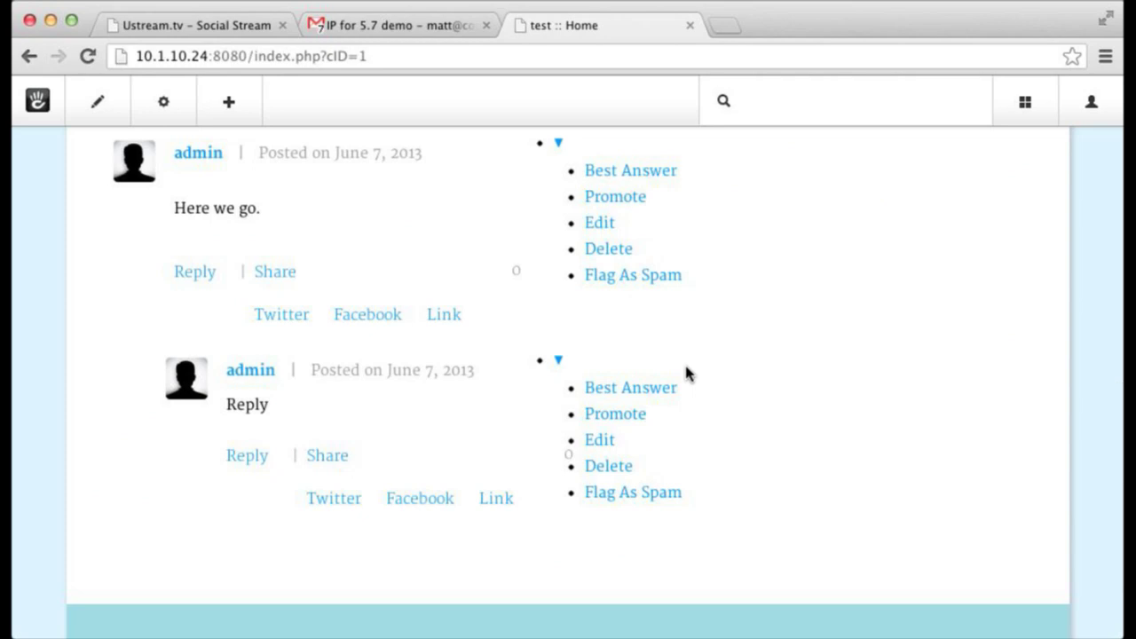
click(654, 503)
click(322, 231)
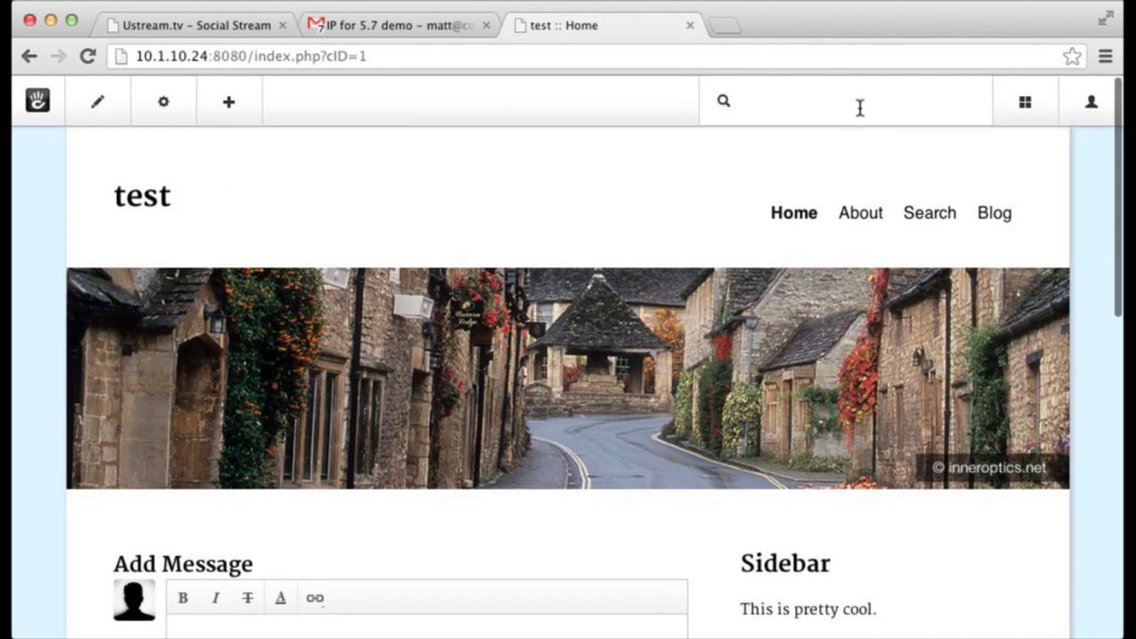
click(860, 106)
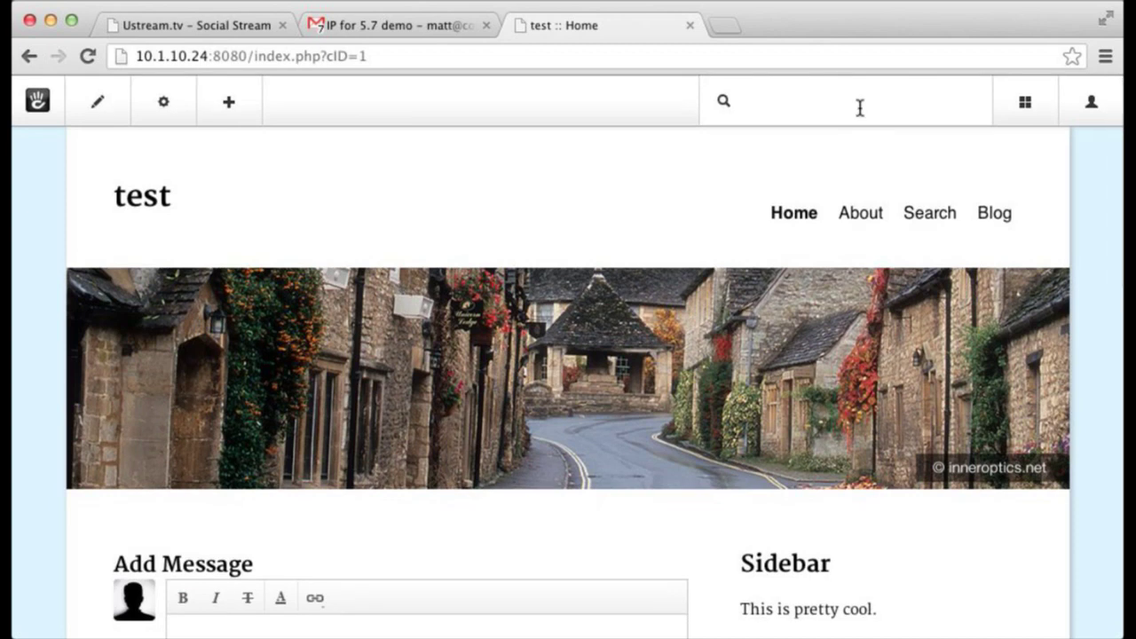
- Open the Messages dashboard page via a 'conve' search and filter to Spam
text(conver)
key(Return)
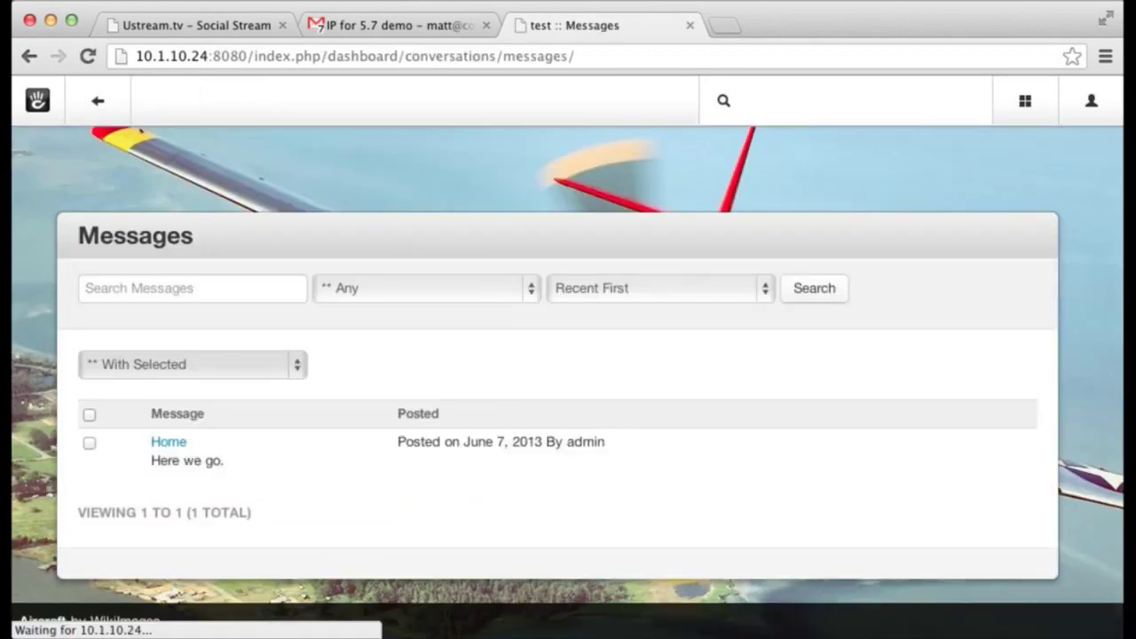
click(477, 287)
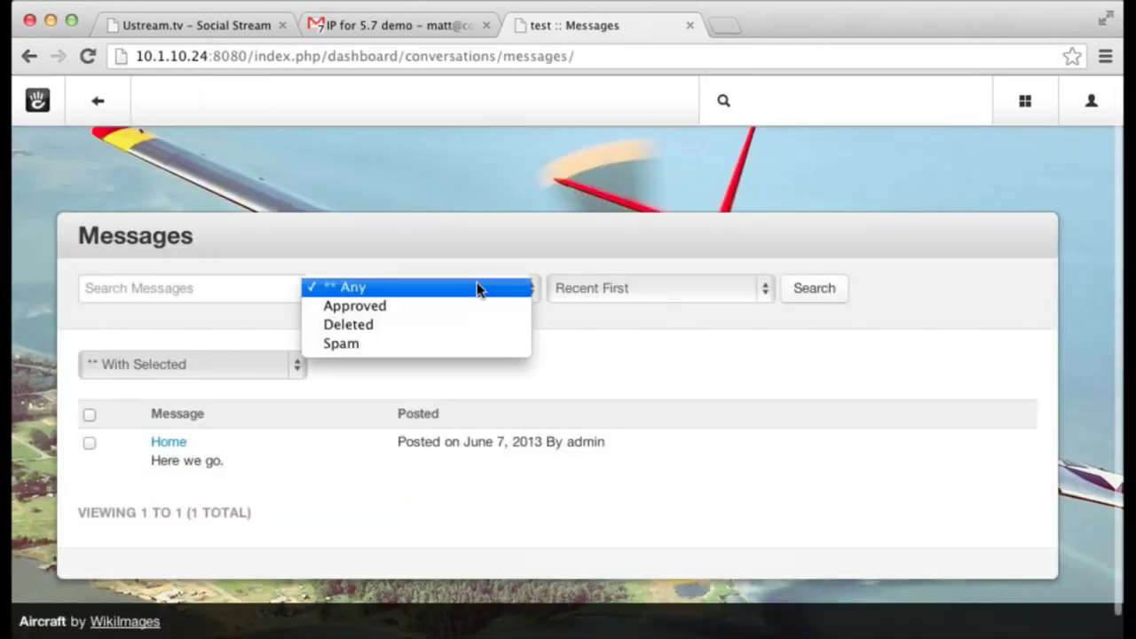
click(465, 343)
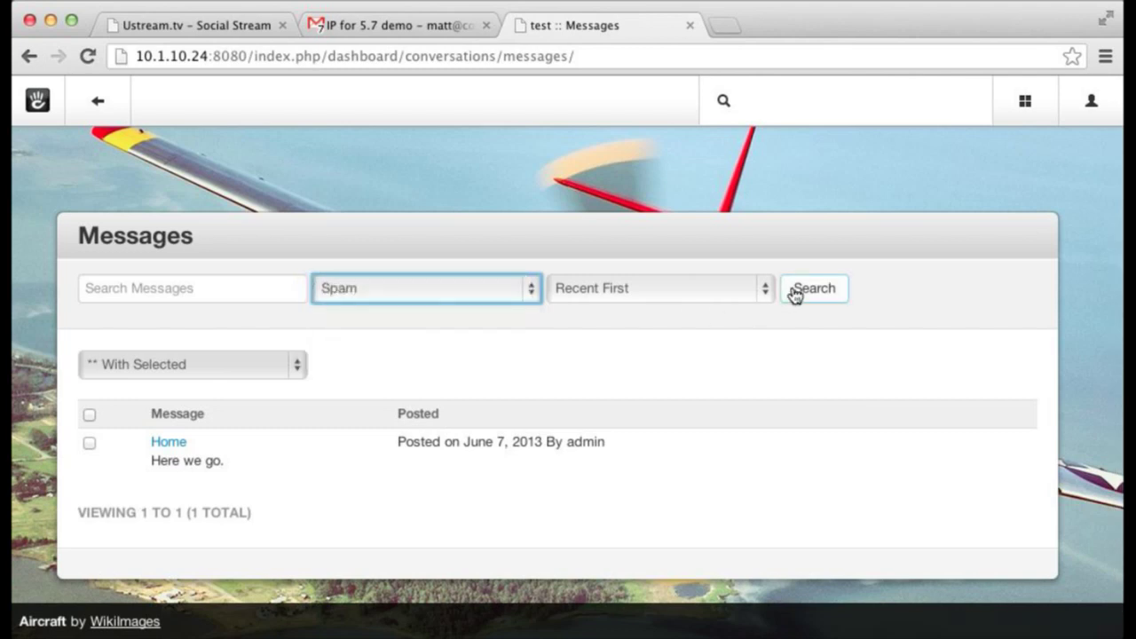
click(798, 289)
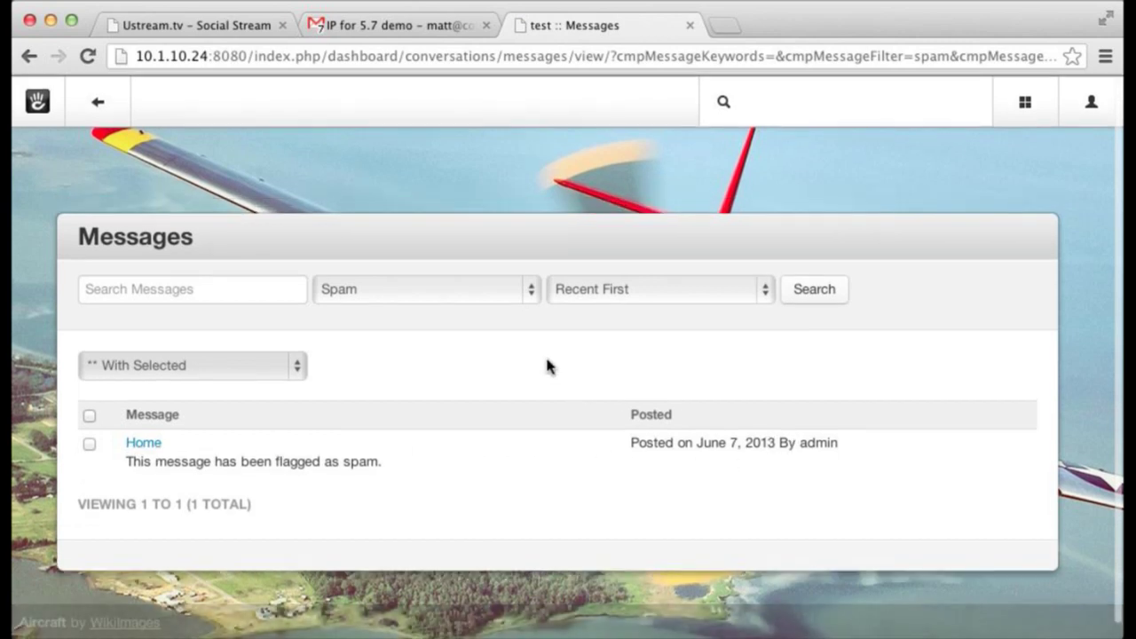
- Reset the status filter to Any and search again
click(454, 286)
click(457, 232)
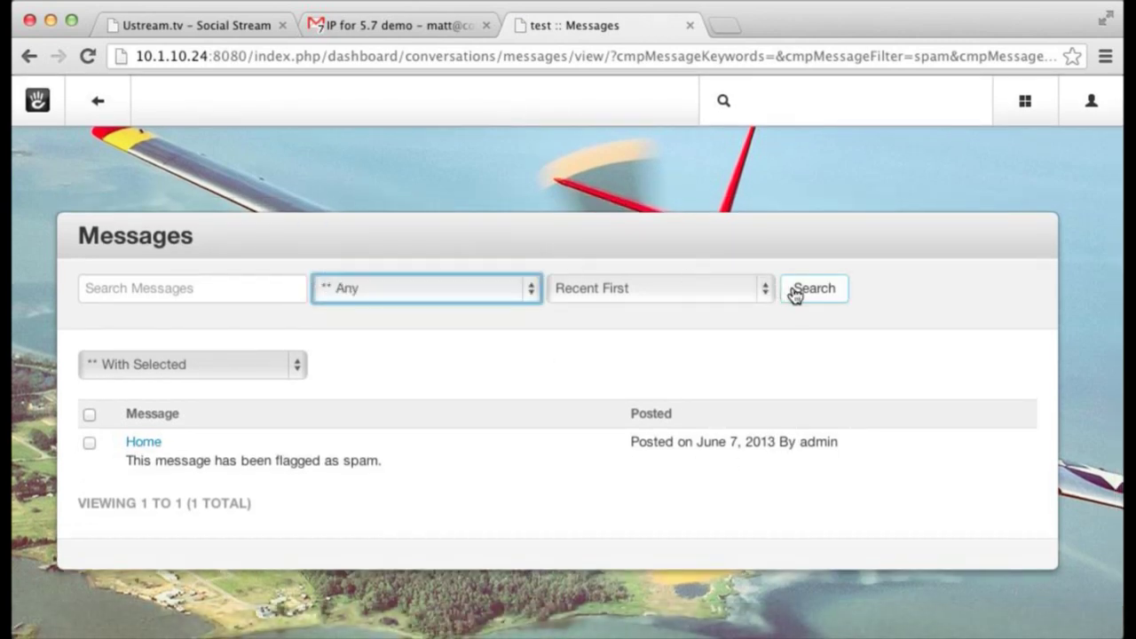
click(793, 292)
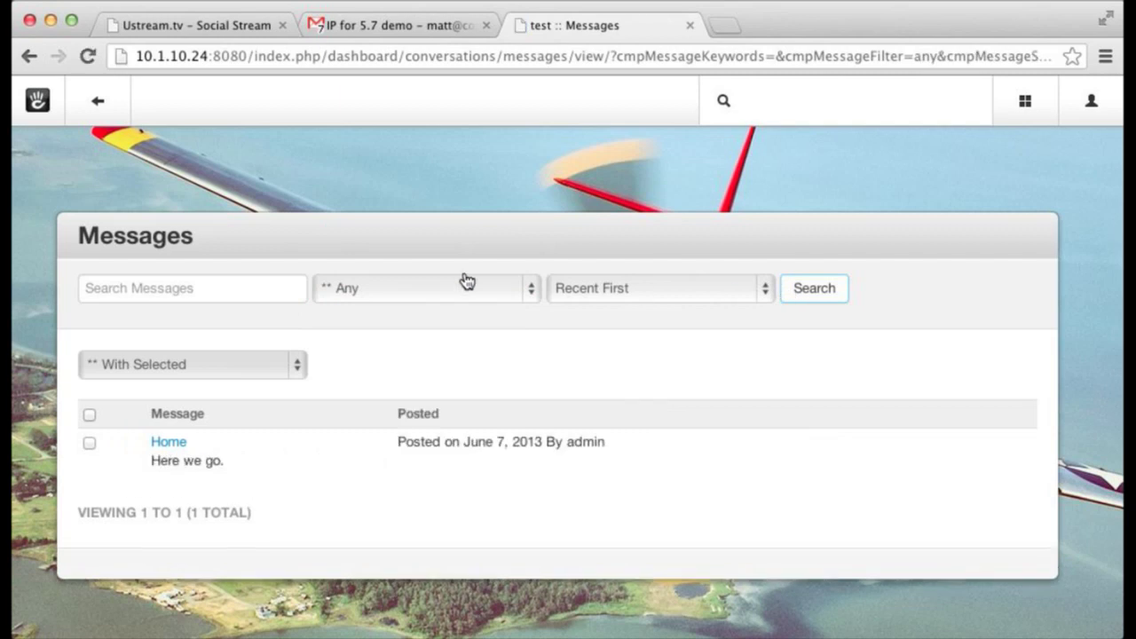
- Return to the Home page, whose conversation shows the single message 'Here we go.'
click(93, 106)
scroll(353, 396, down, 10)
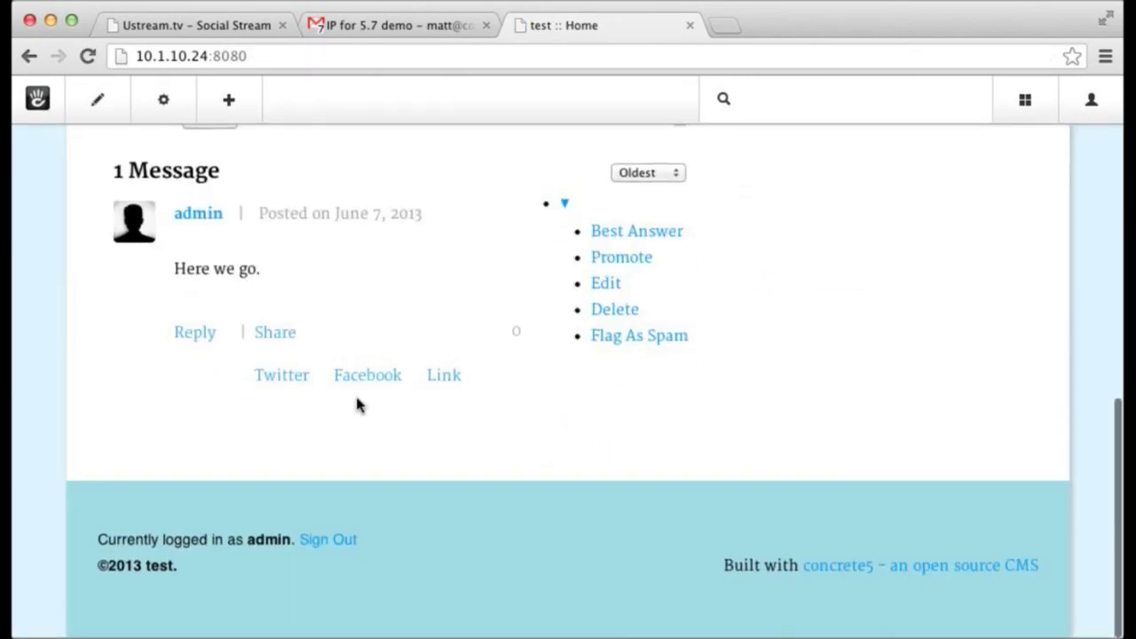
scroll(350, 329, up, 1)
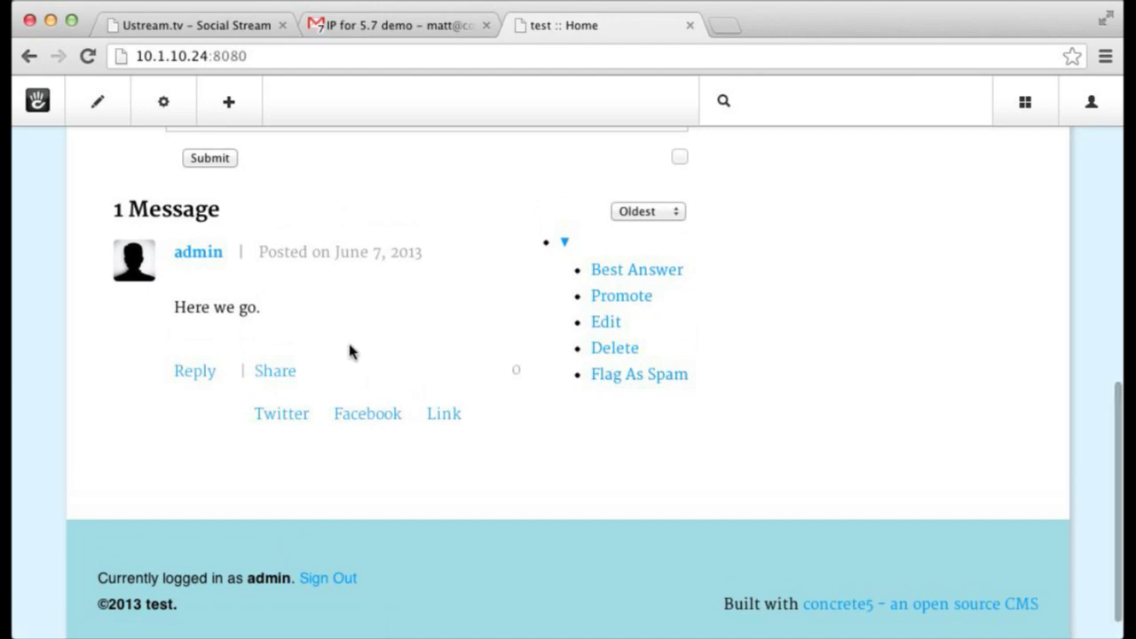
scroll(349, 353, up, 5)
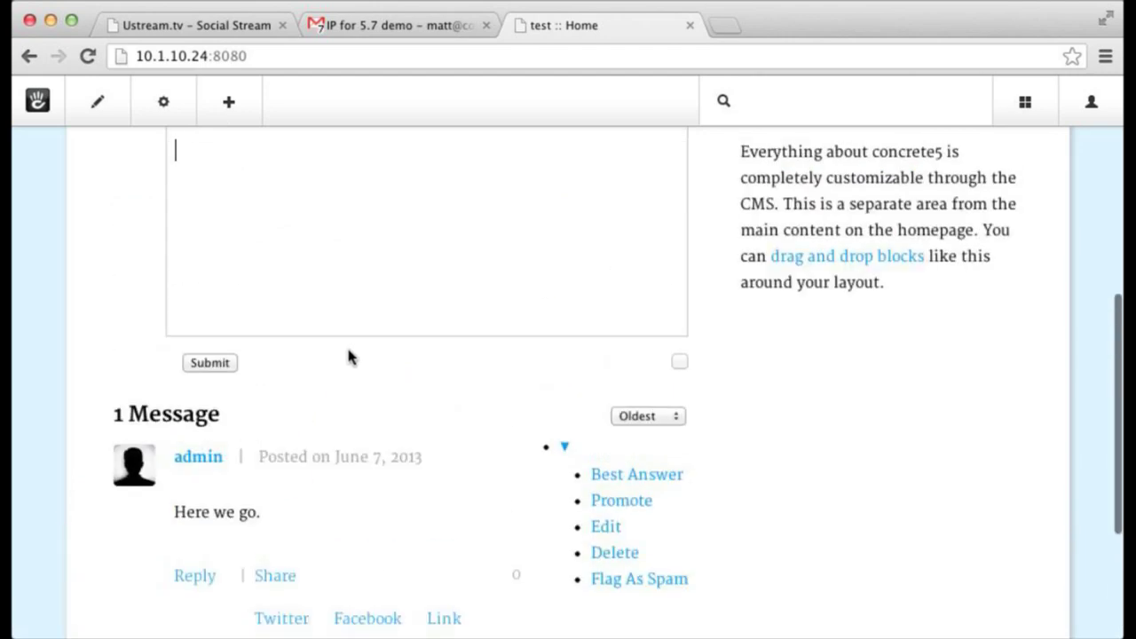
scroll(252, 271, up, 1)
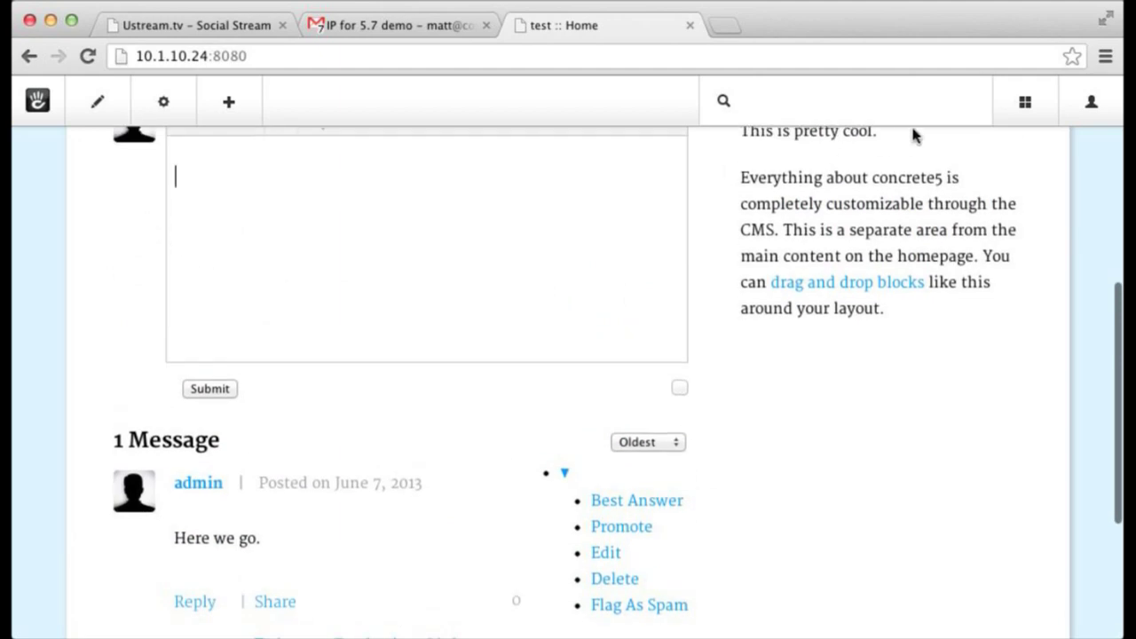
mouse_move(1025, 104)
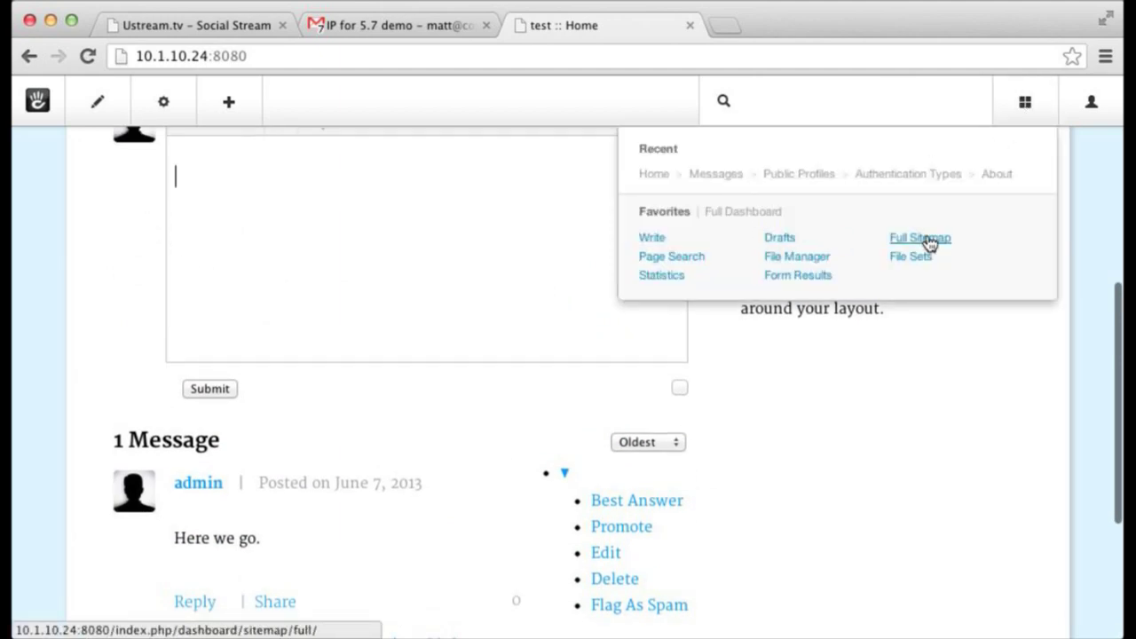
- Open europe_spain_grenada_alhambra.jpg from the File Manager in the image editor
click(792, 258)
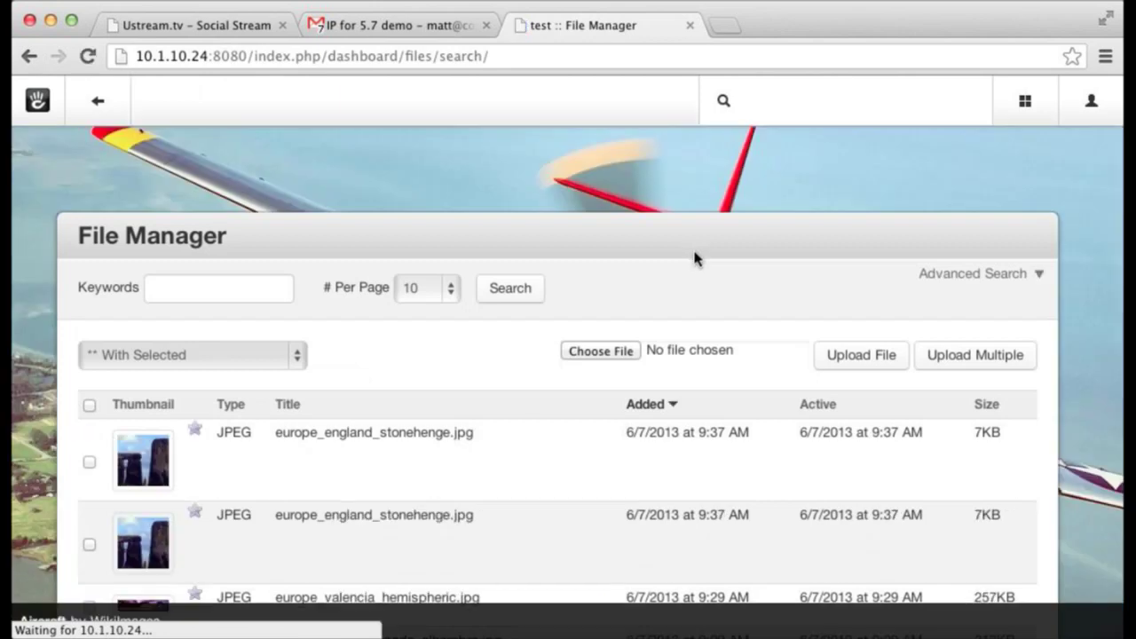
scroll(691, 255, down, 5)
click(537, 338)
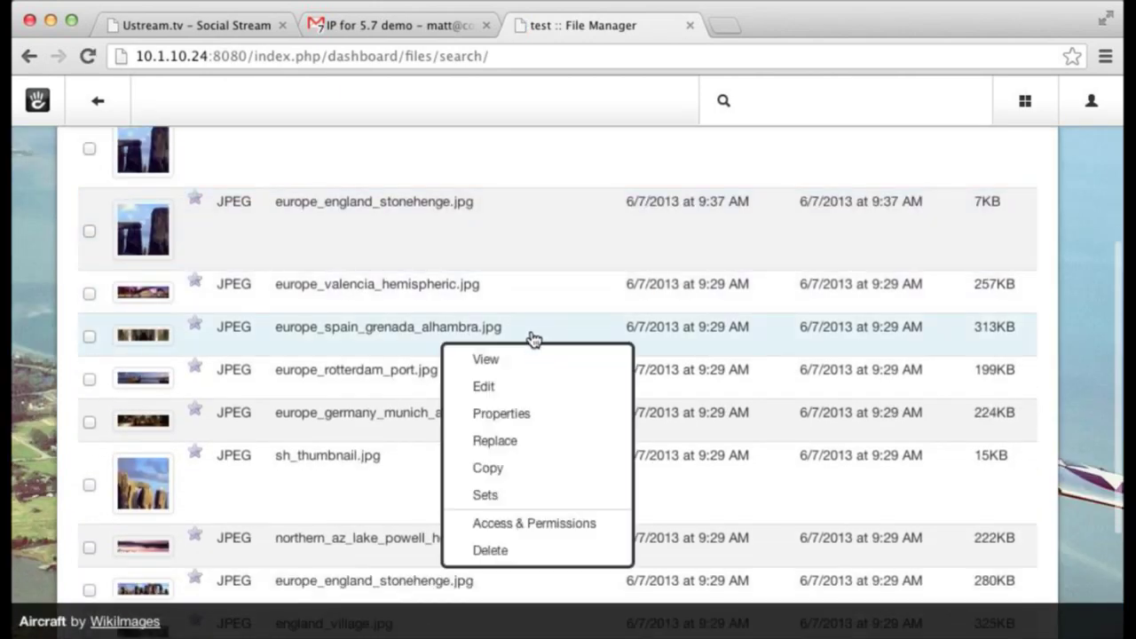
click(538, 393)
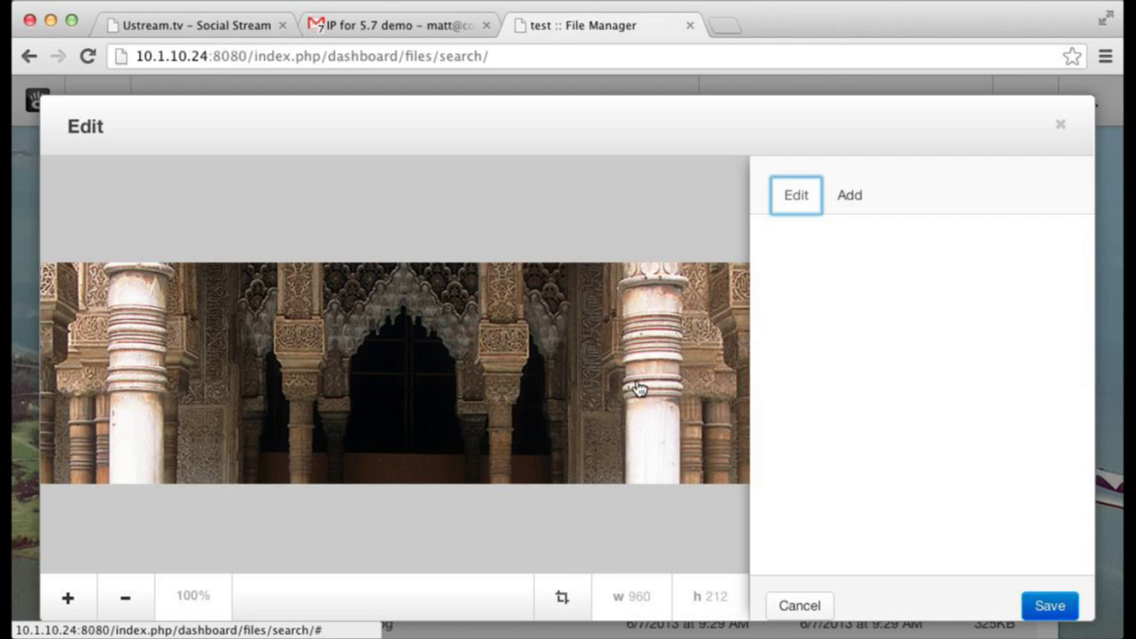
click(498, 401)
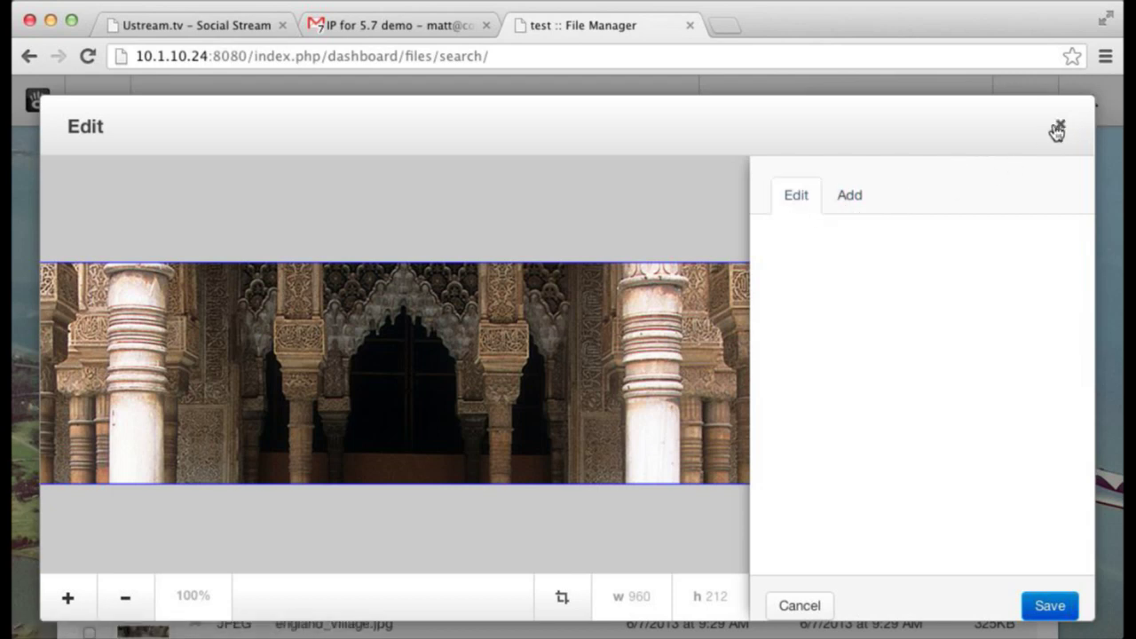
- Run 10.1.10.24:8080/index.php/tools/install in a new tab to install the editor components
key(ctrl+t)
text(10)
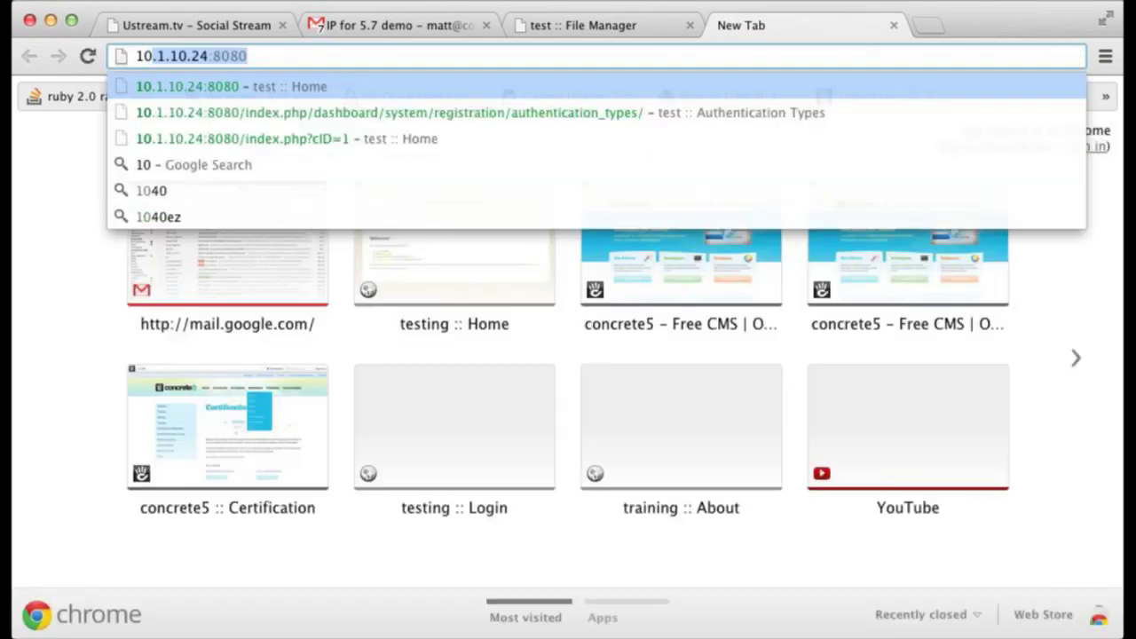
key(Right)
text(/index.php/tools/install)
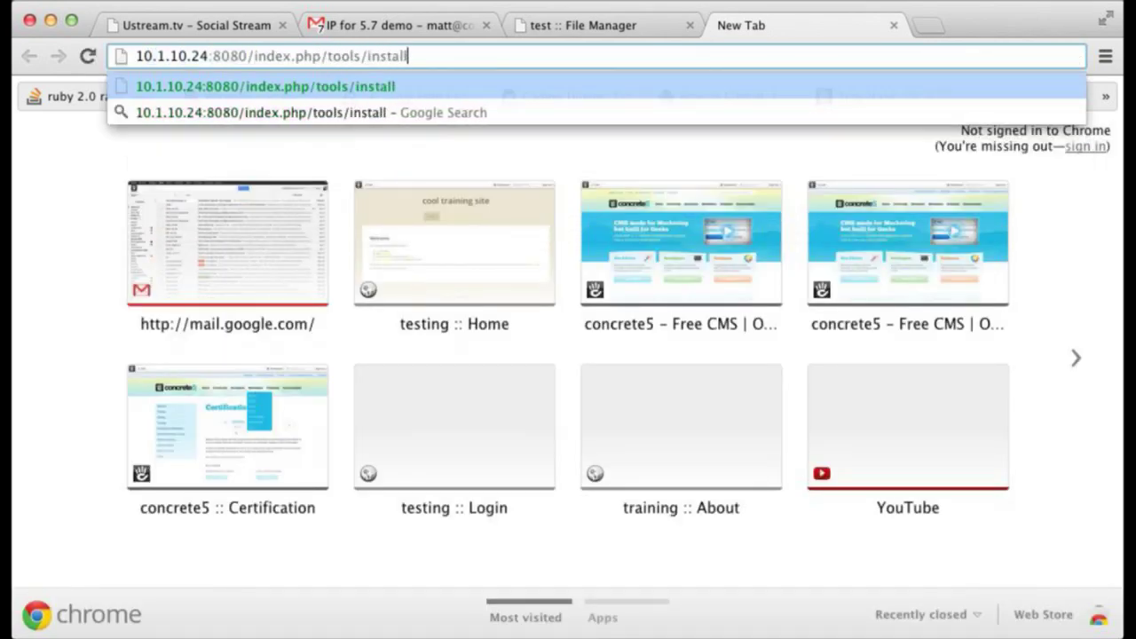
key(Return)
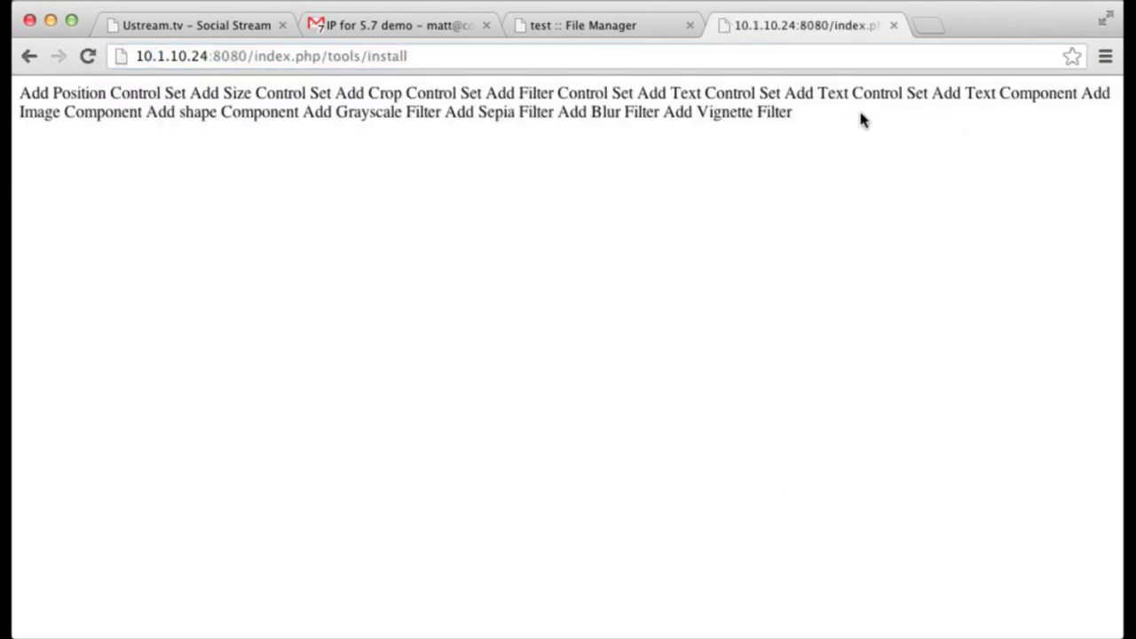
key(ctrl+w)
- Reopen a file in the image editor, then close it to return to the file list
key(Escape)
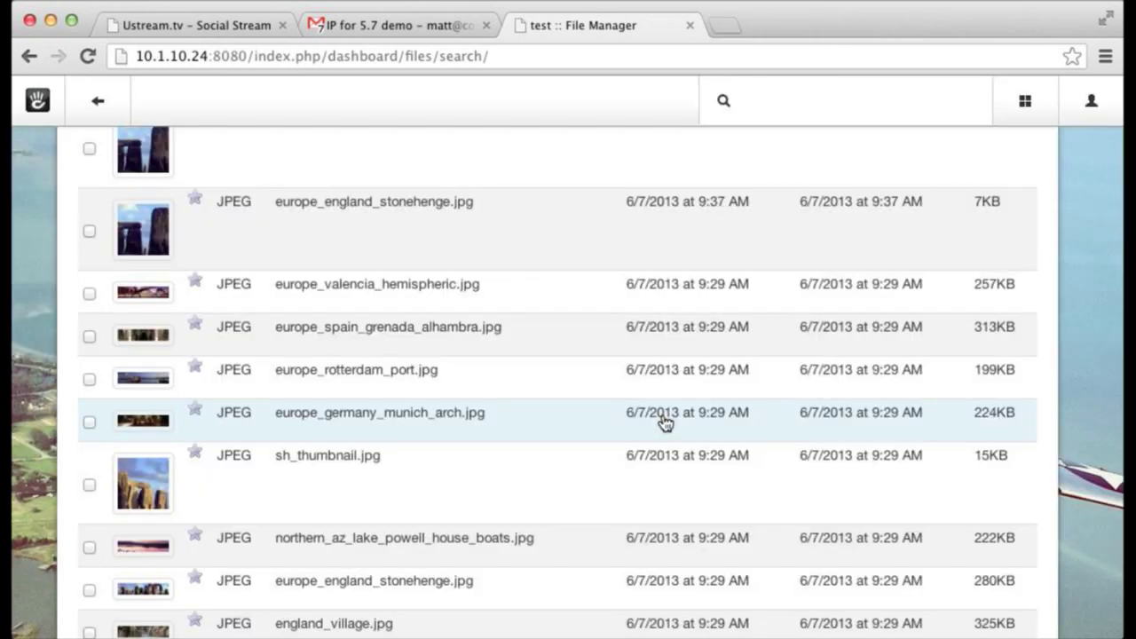
click(497, 383)
click(504, 440)
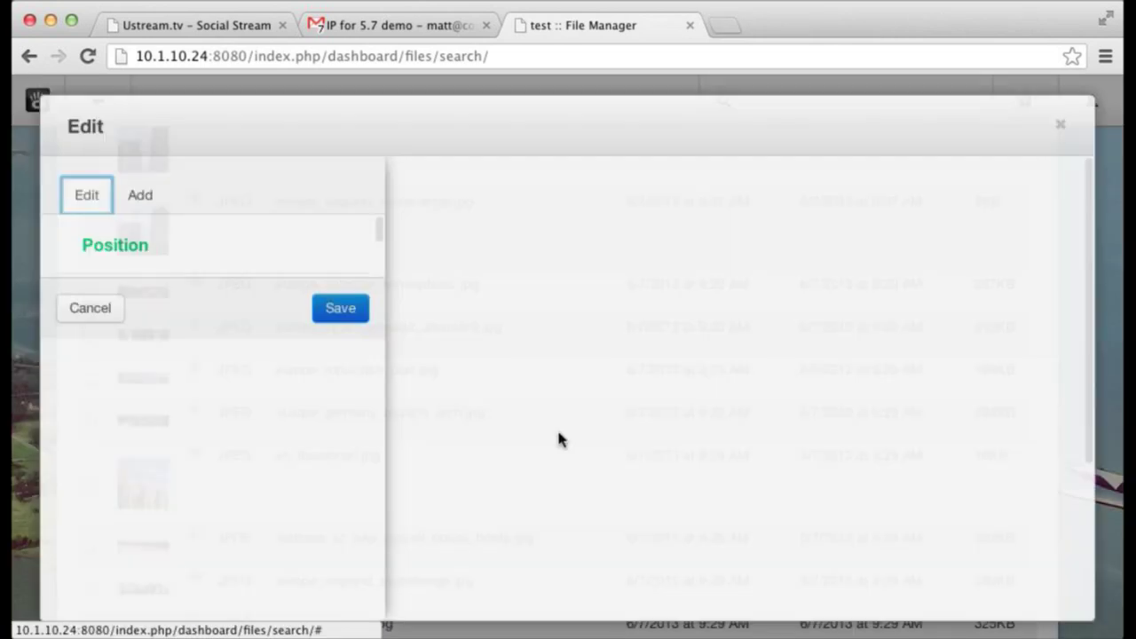
click(1059, 124)
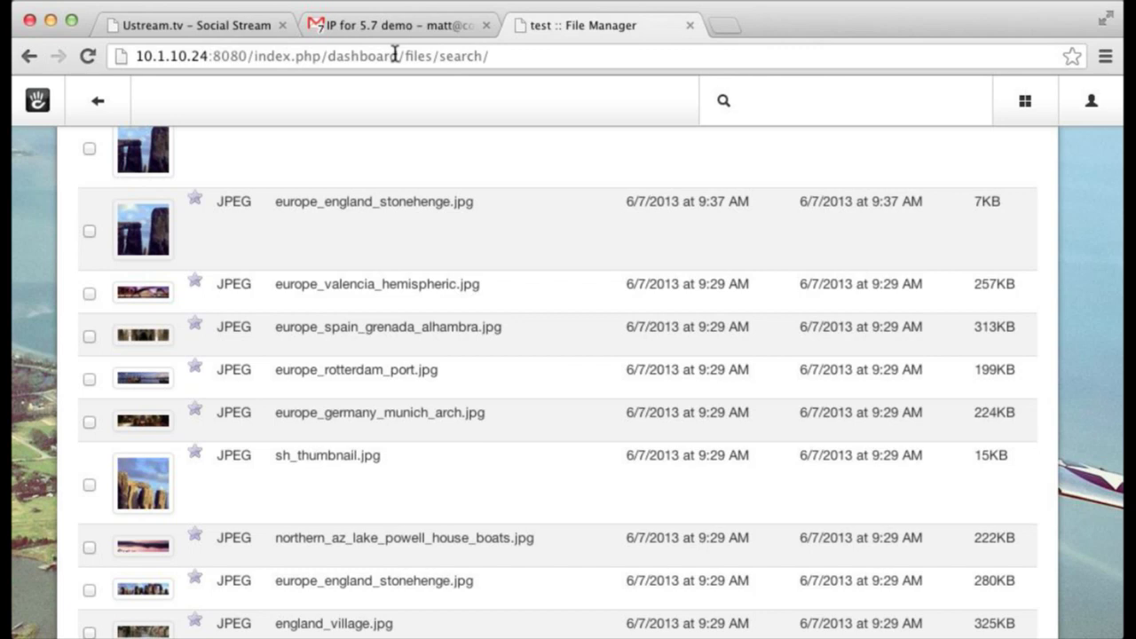
- Load the 5.7 Test site at fiveseven.getconcrete5.com in a new tab
key(super+t)
text(fiveseven.get)
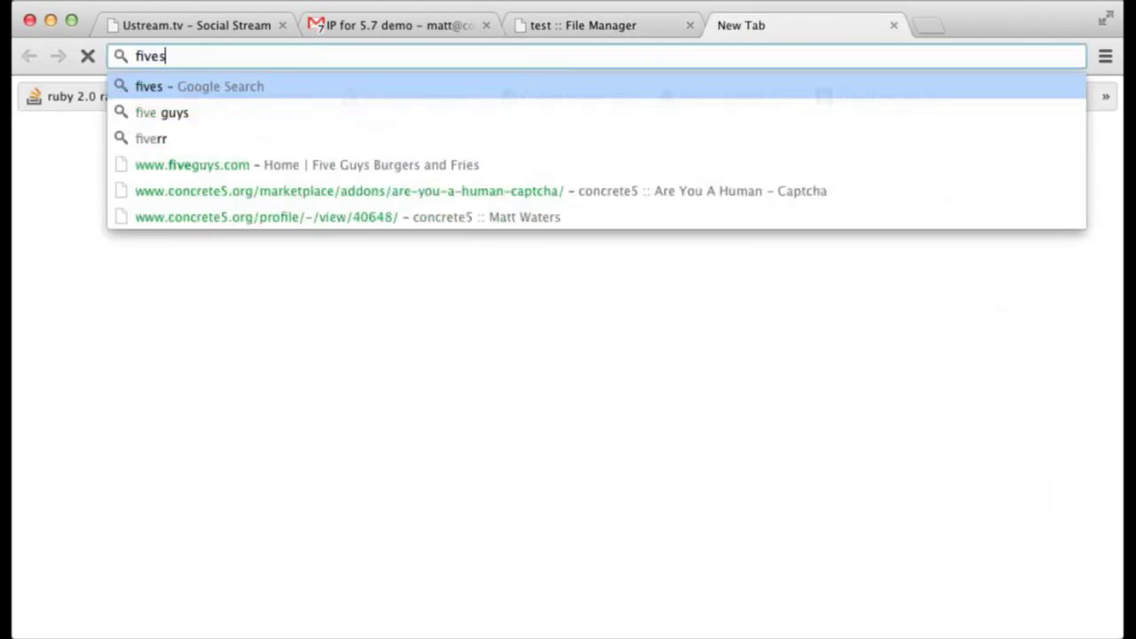
key(BackSpace)
key(BackSpace)
text(etconcrete5.com)
key(Return)
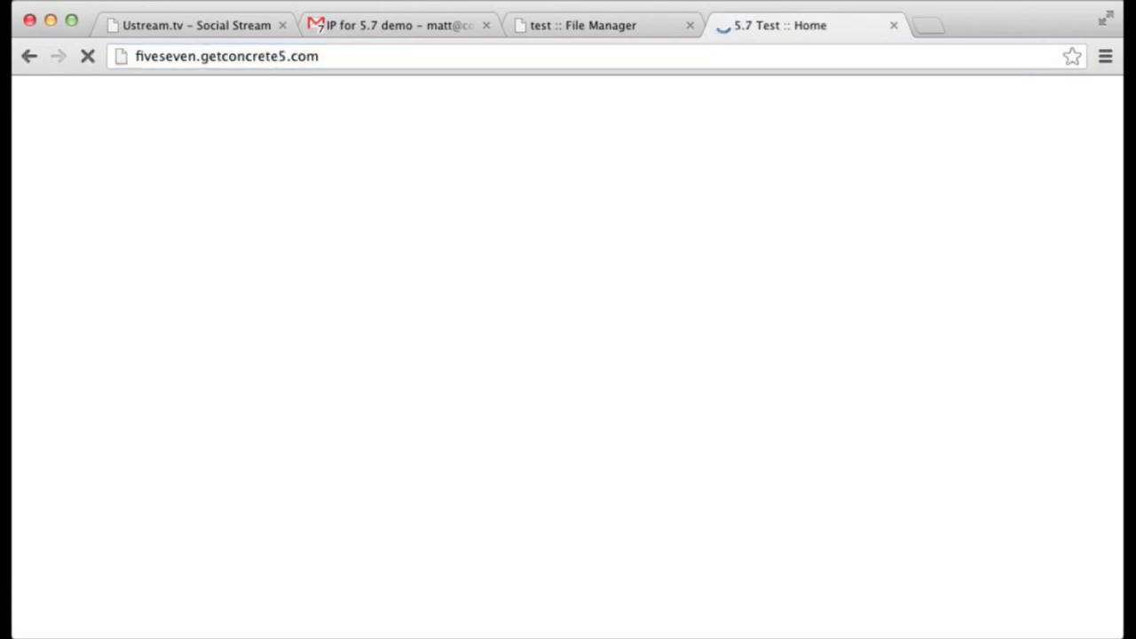
- Sign in on the index.php/login page with the admin username and password
text(/inde)
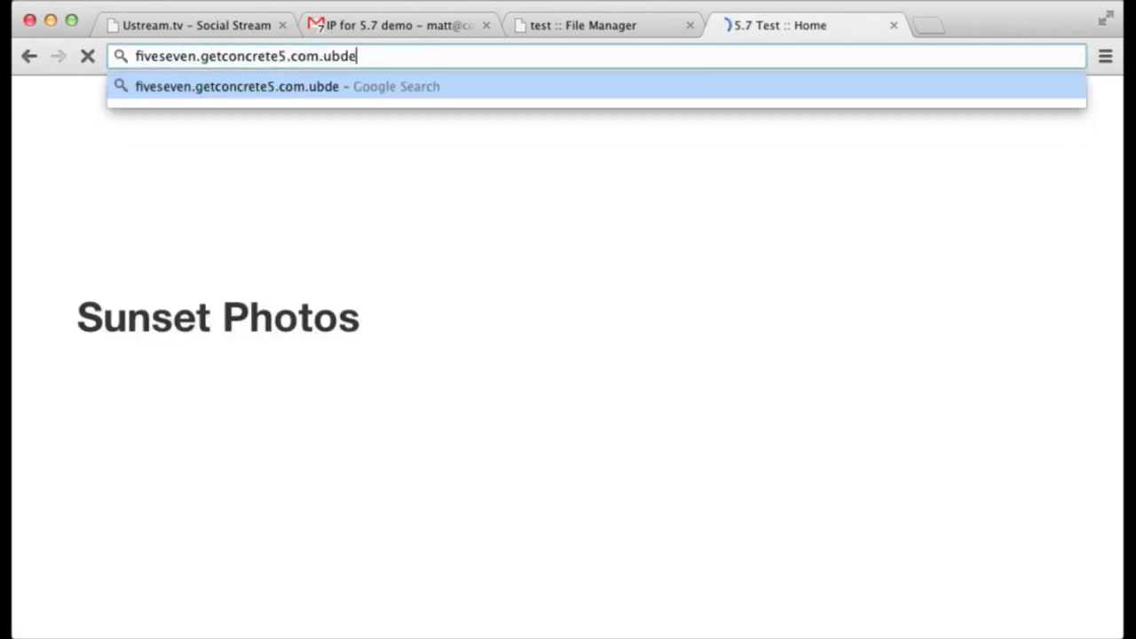
key(BackSpace)
key(BackSpace)
key(BackSpace)
key(BackSpace)
text(index.php/login)
key(Return)
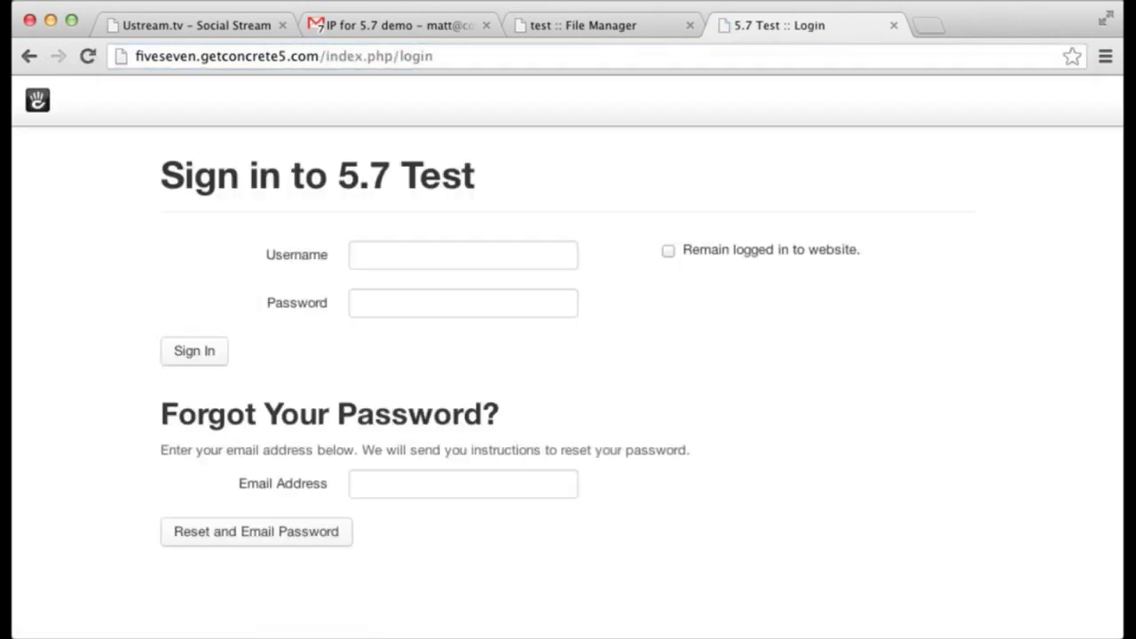
text(admin)
key(Tab)
text(password1)
key(Return)
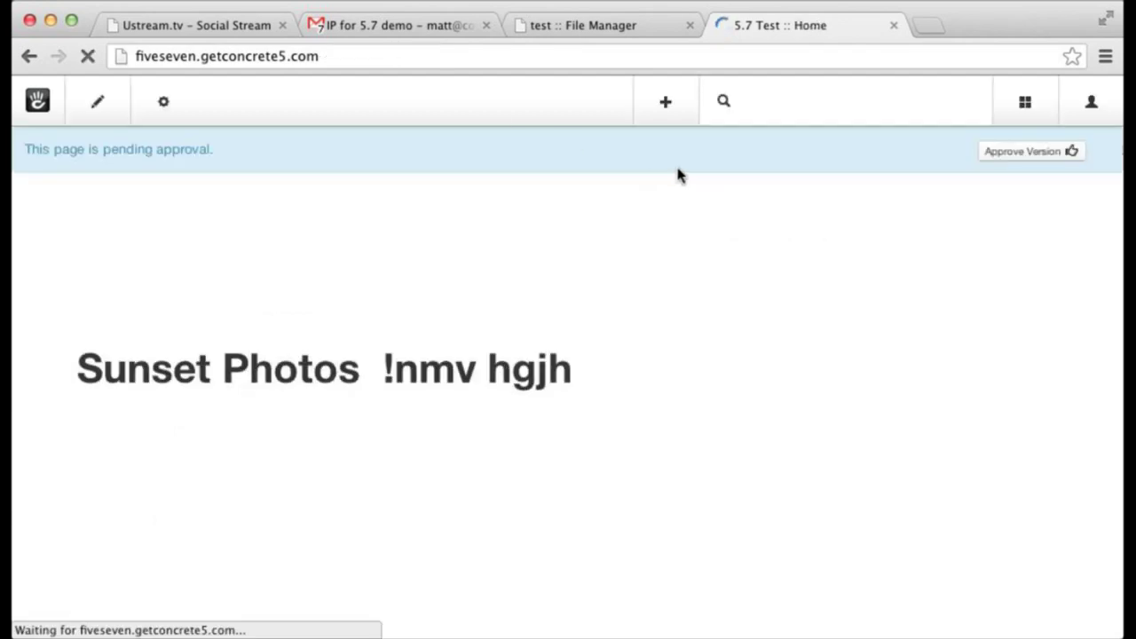
- Dismiss the Welcome Back overlay and go to the File Manager
click(1009, 102)
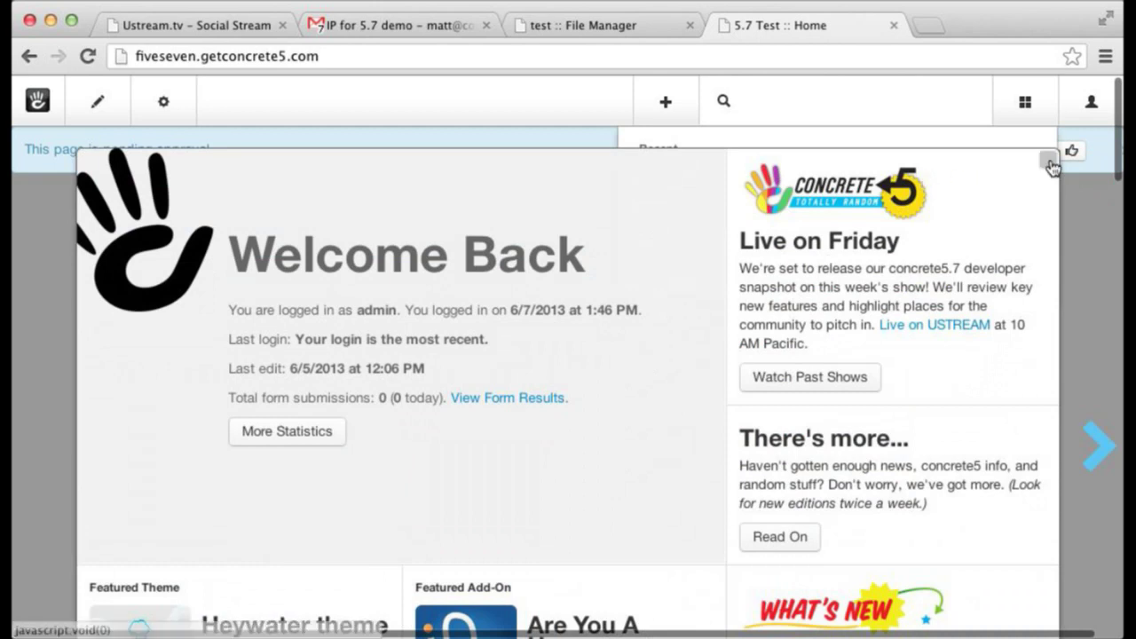
click(1049, 165)
click(1003, 102)
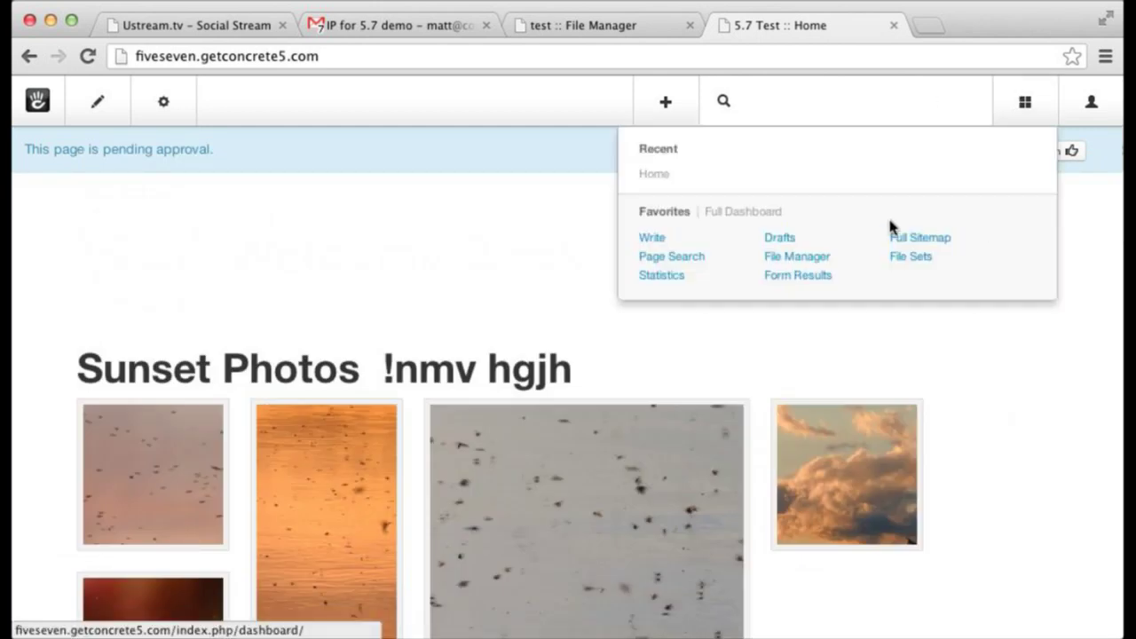
click(813, 260)
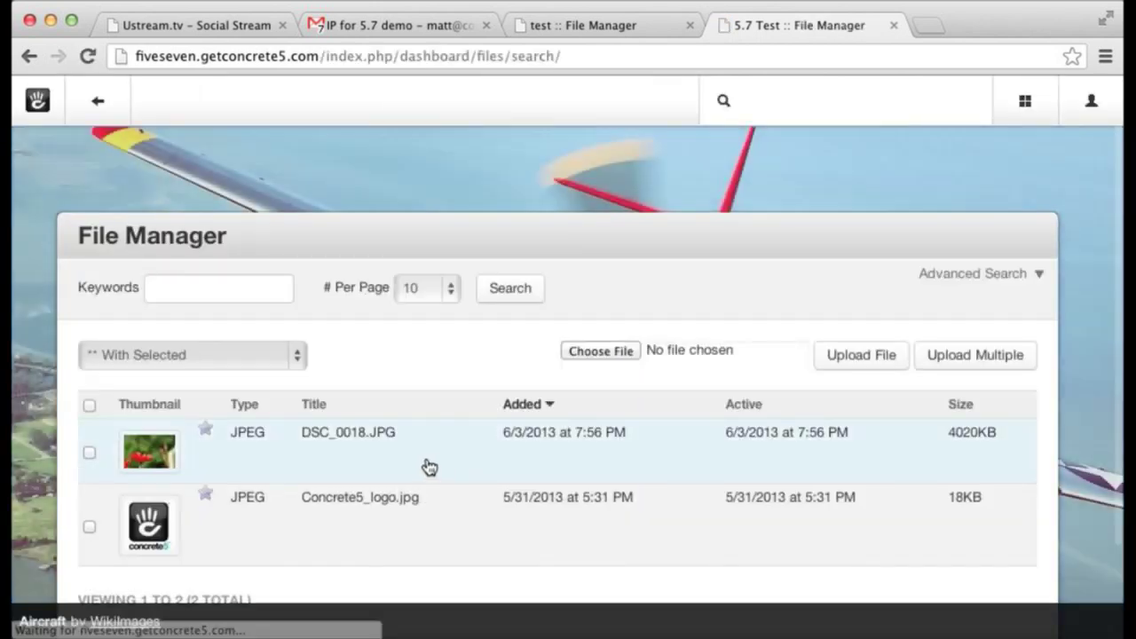
- Open the red flower photo in the image editor, zoom out until it fits, and show Filters
click(426, 462)
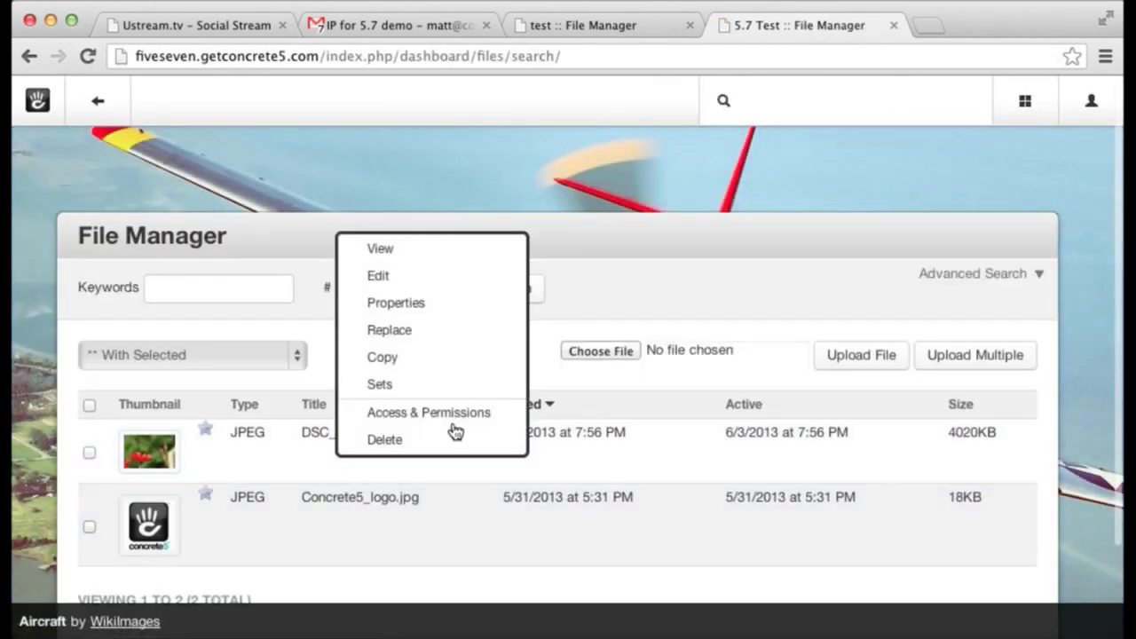
click(459, 276)
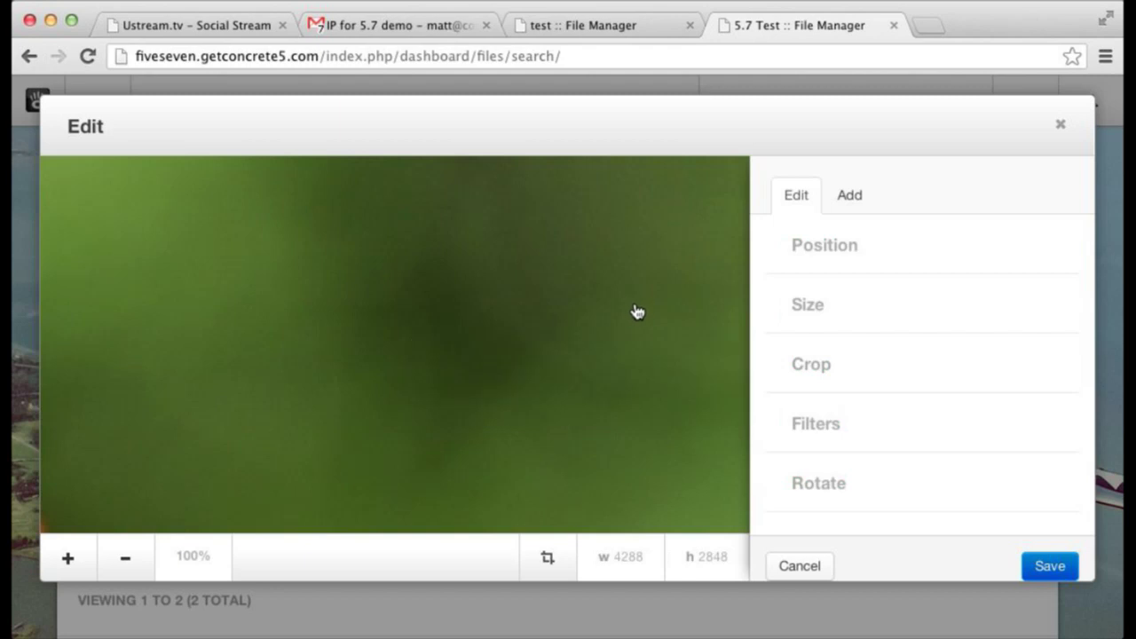
click(127, 559)
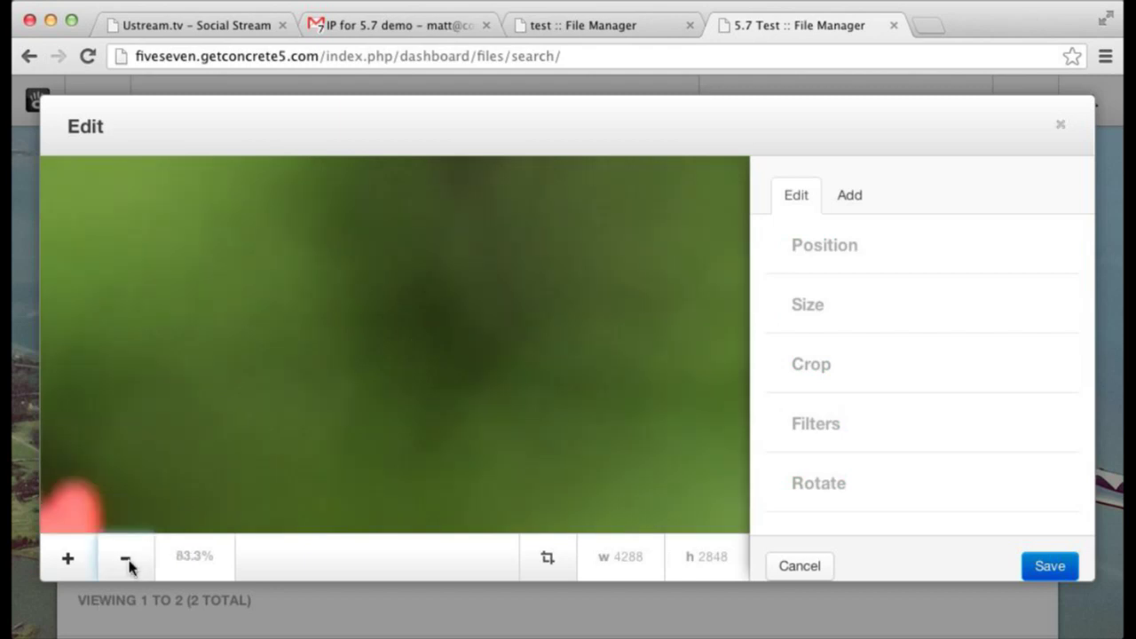
click(127, 561)
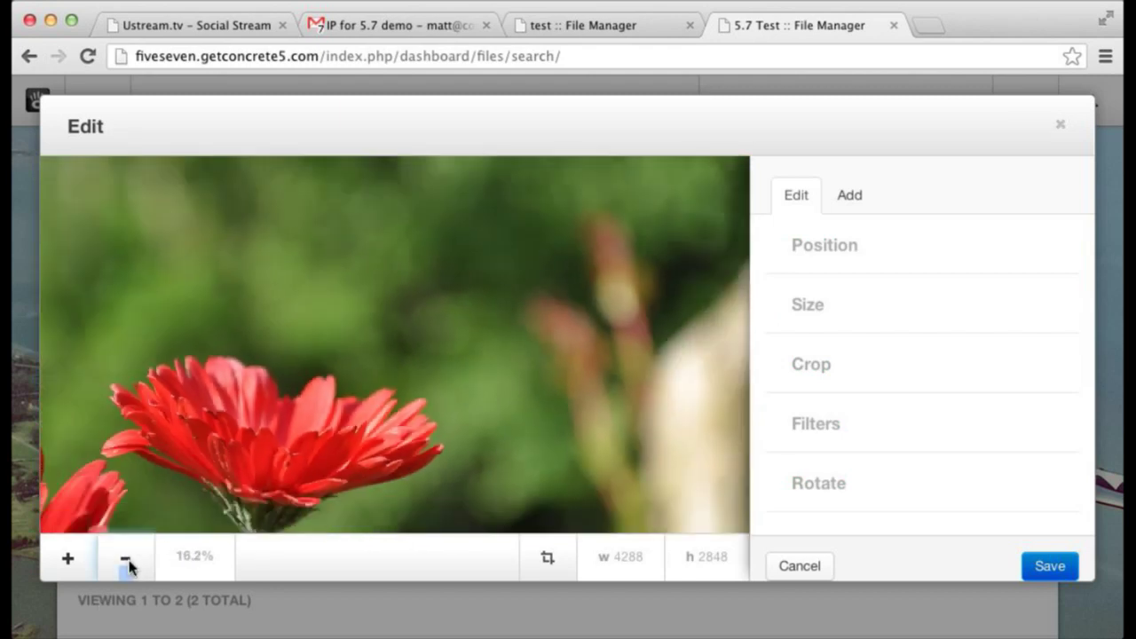
click(127, 560)
click(127, 561)
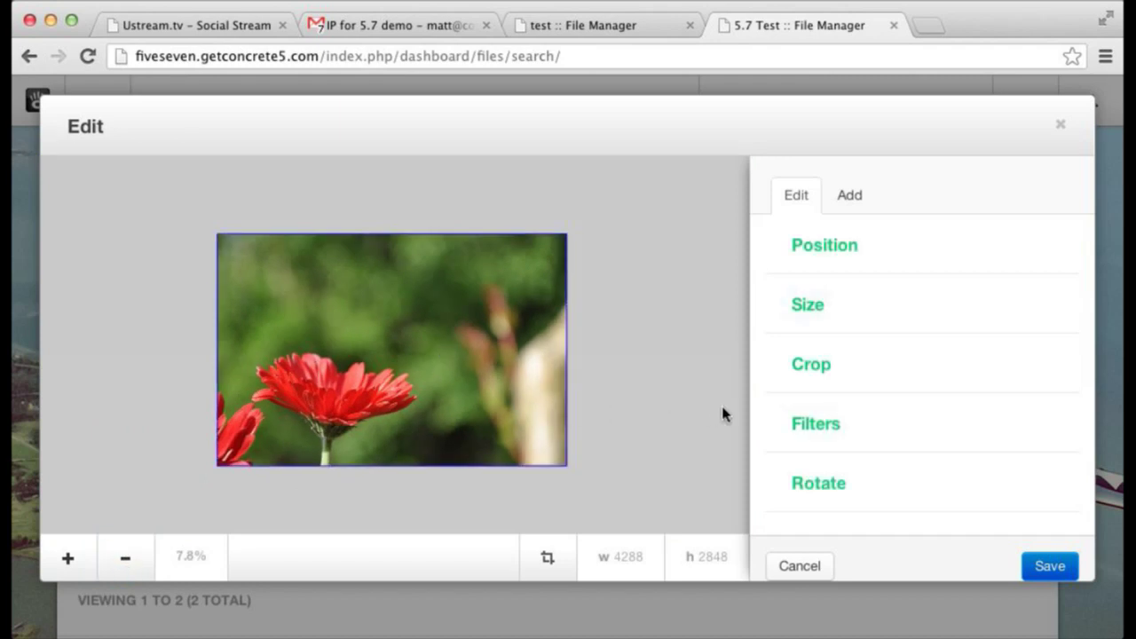
click(811, 424)
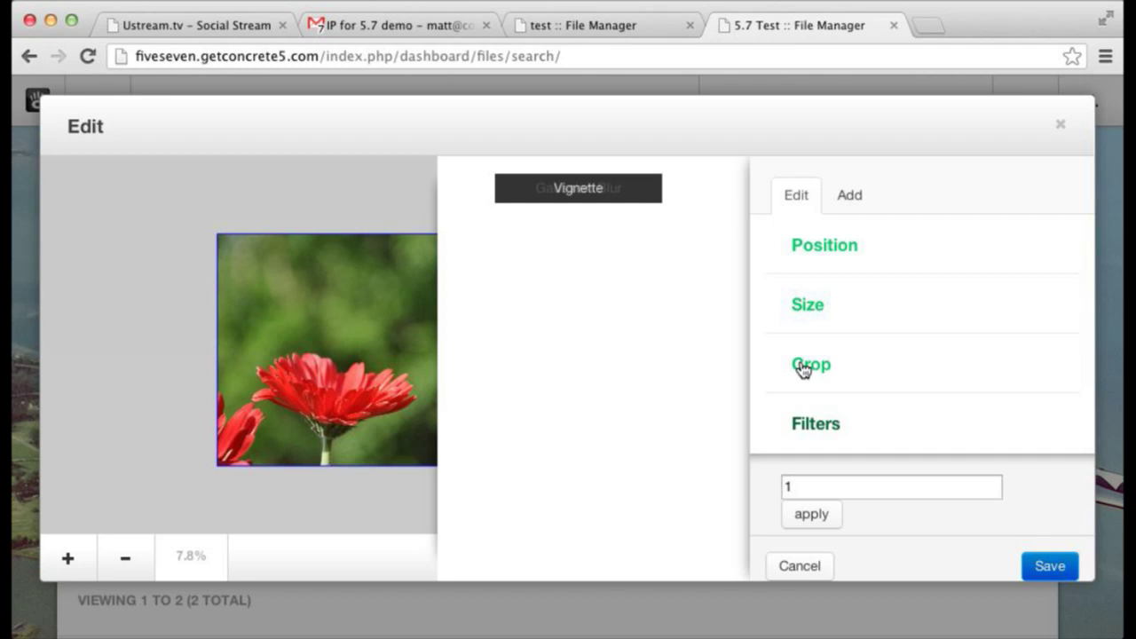
- Shrink the flower photo to about 3250 × 2158 and enlarge the canvas around it
click(808, 306)
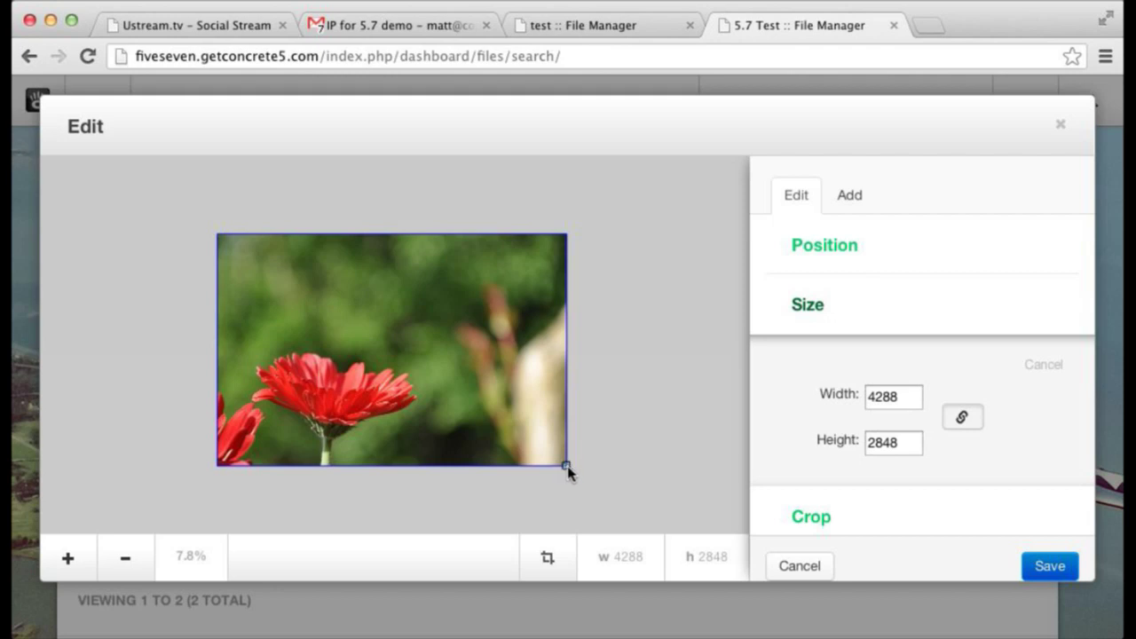
drag(544, 443, 461, 389)
drag(338, 322, 395, 349)
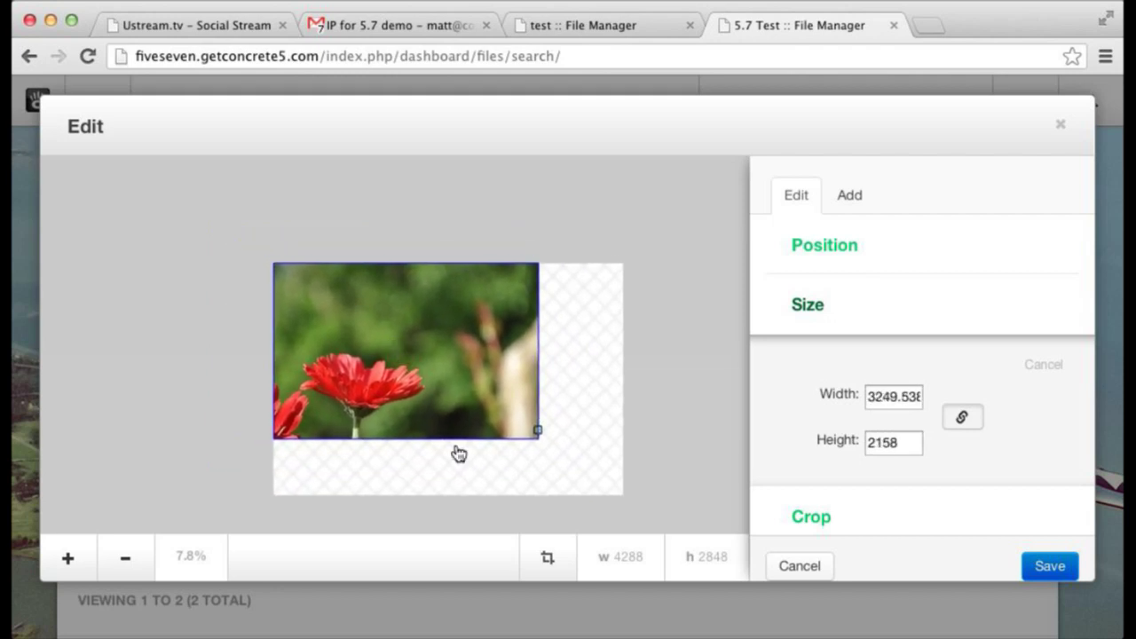
click(545, 559)
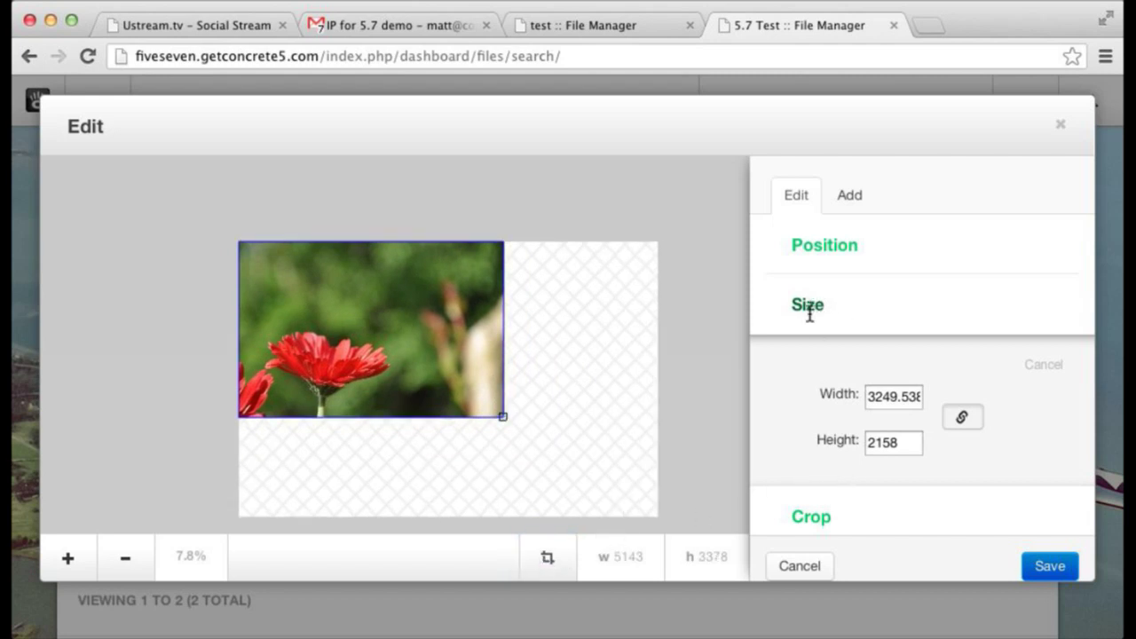
- Reposition the photo on the canvas and trim the canvas to 4624 × 2983
click(822, 246)
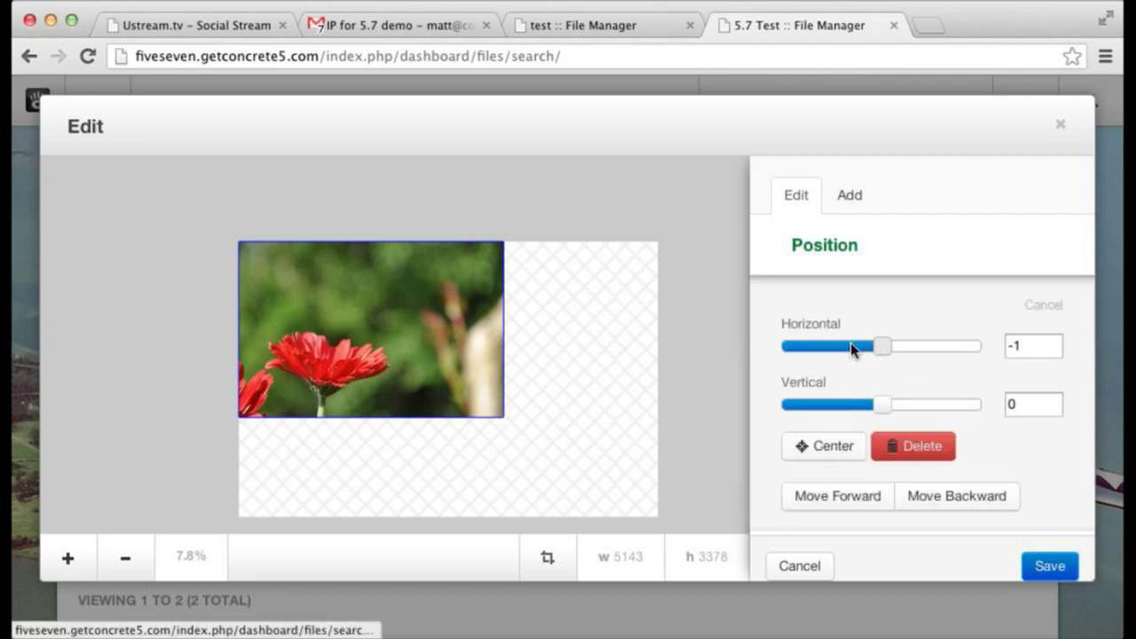
drag(857, 349, 899, 347)
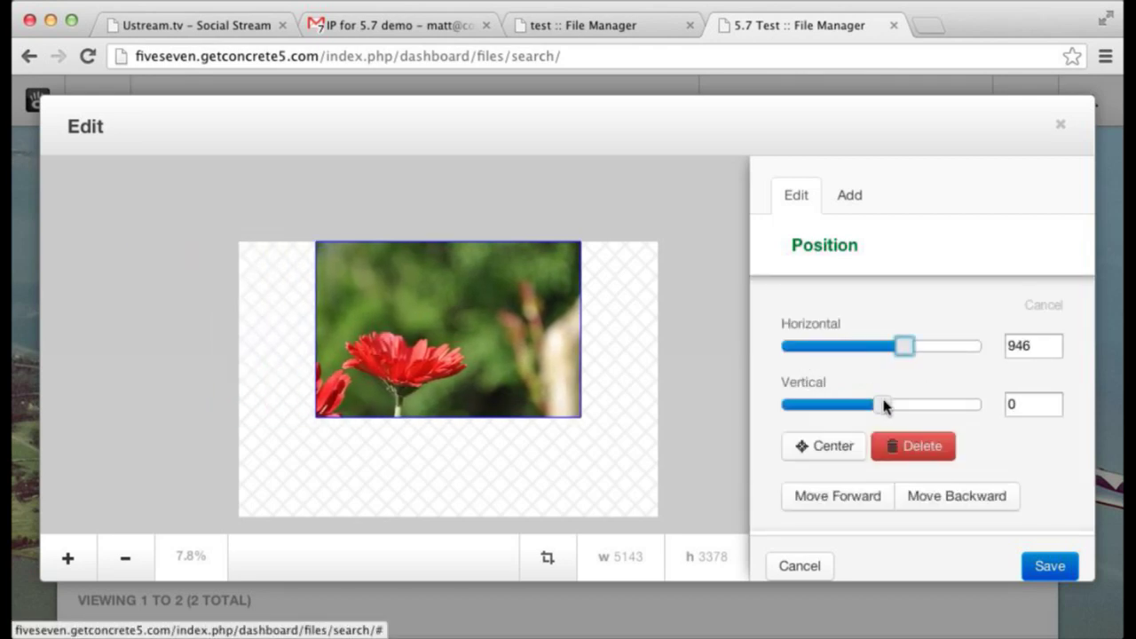
drag(882, 403, 856, 405)
click(548, 559)
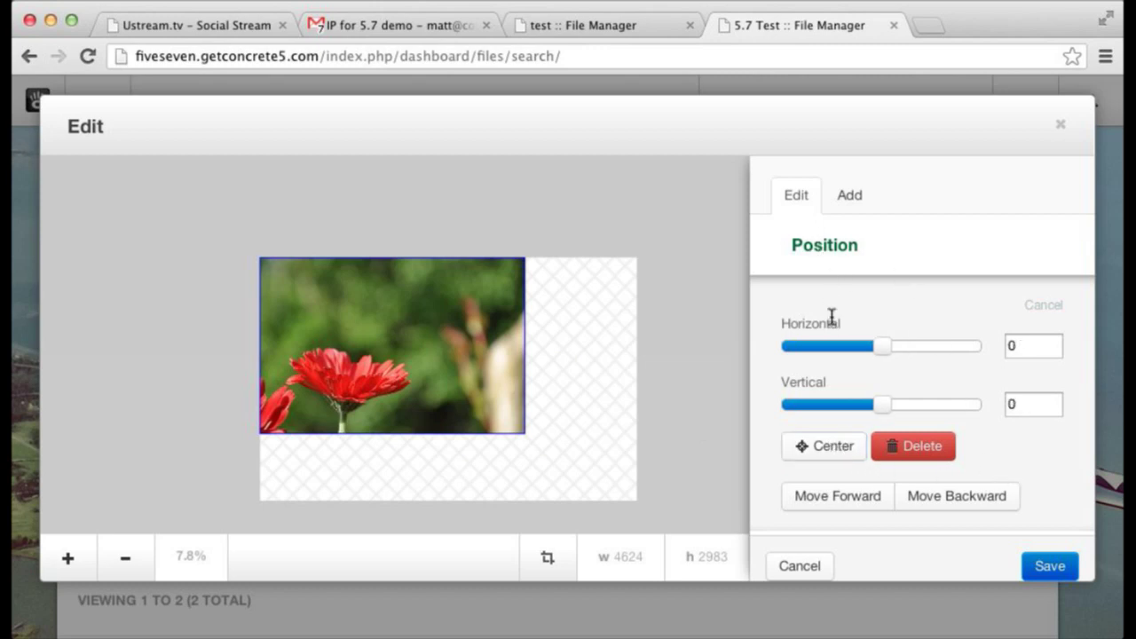
- Browse the filter, text-layer and image-layer options, then return to the test site's File Manager
scroll(798, 524, down, 5)
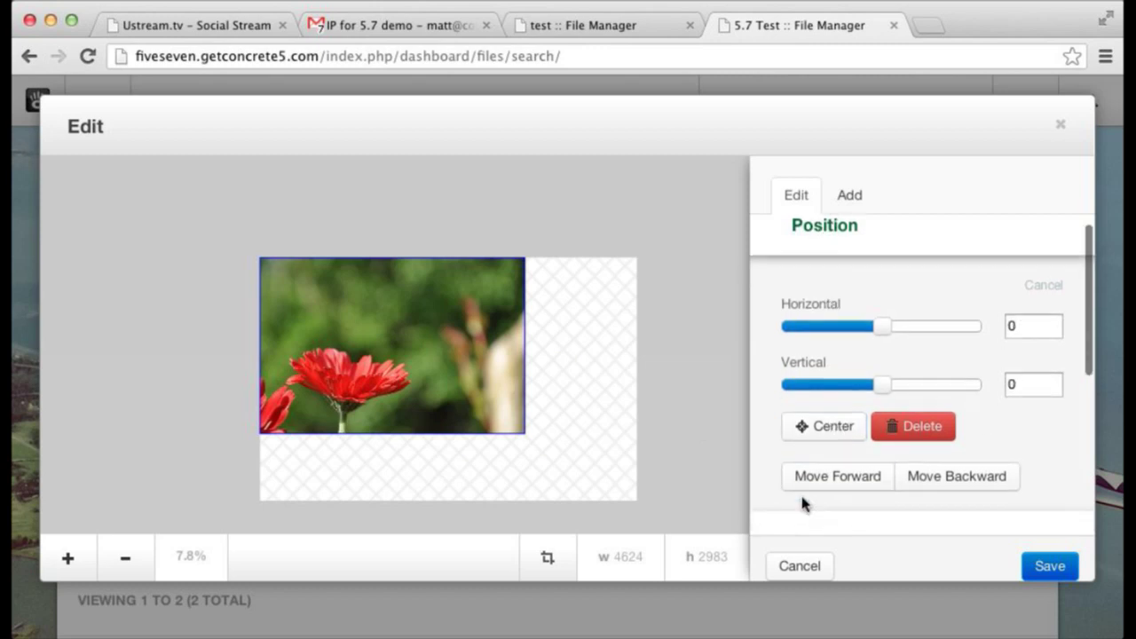
click(807, 473)
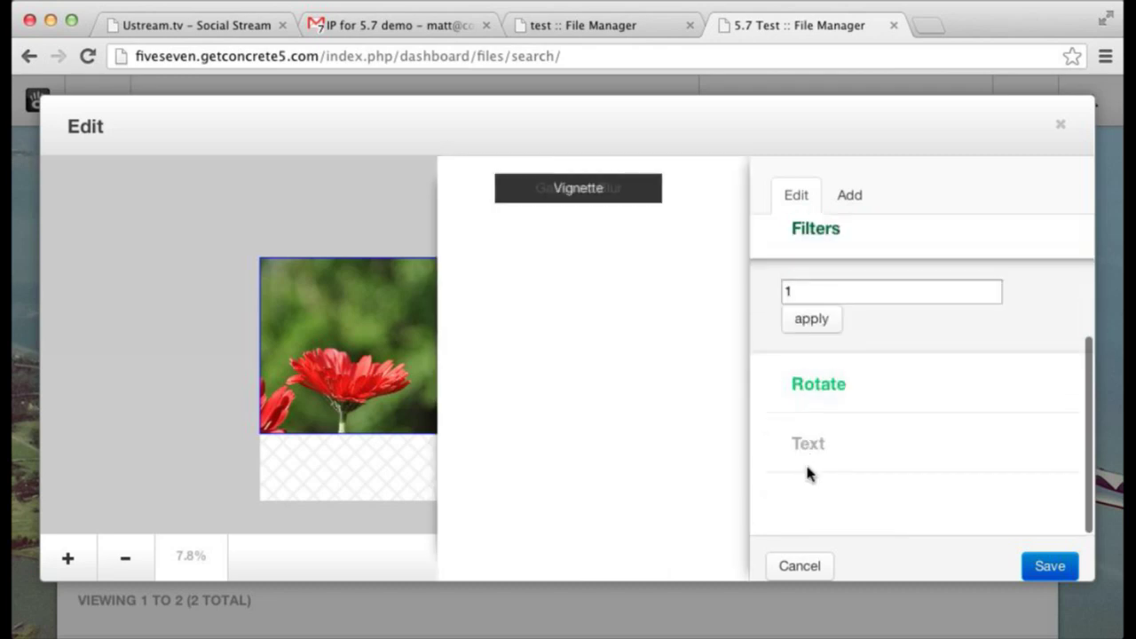
click(850, 200)
click(833, 253)
scroll(854, 342, down, 3)
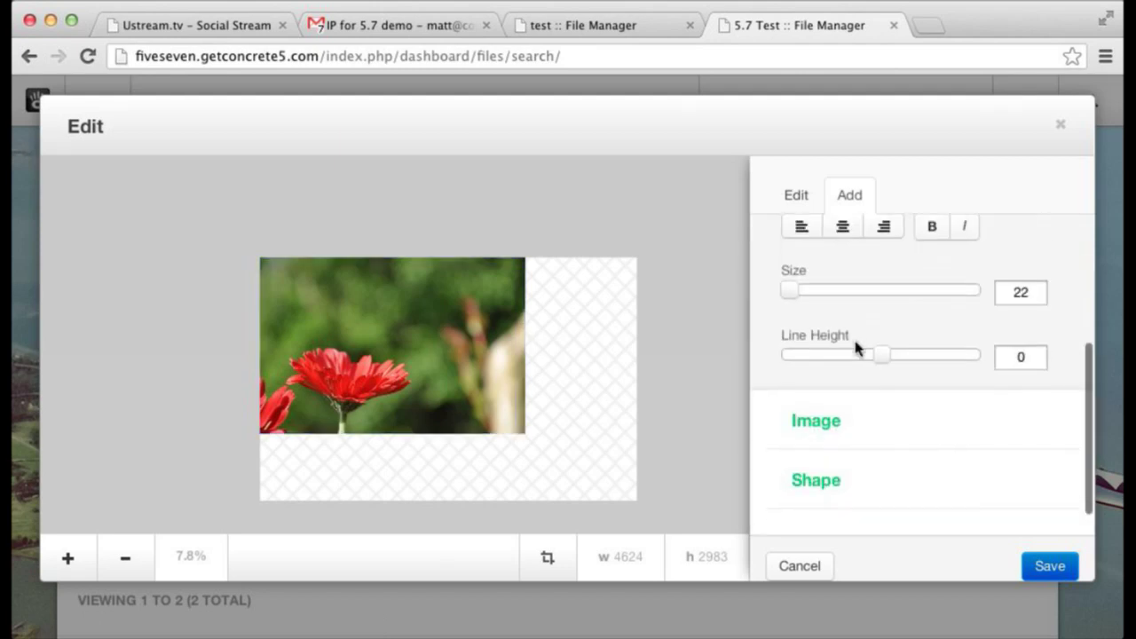
scroll(857, 333, up, 3)
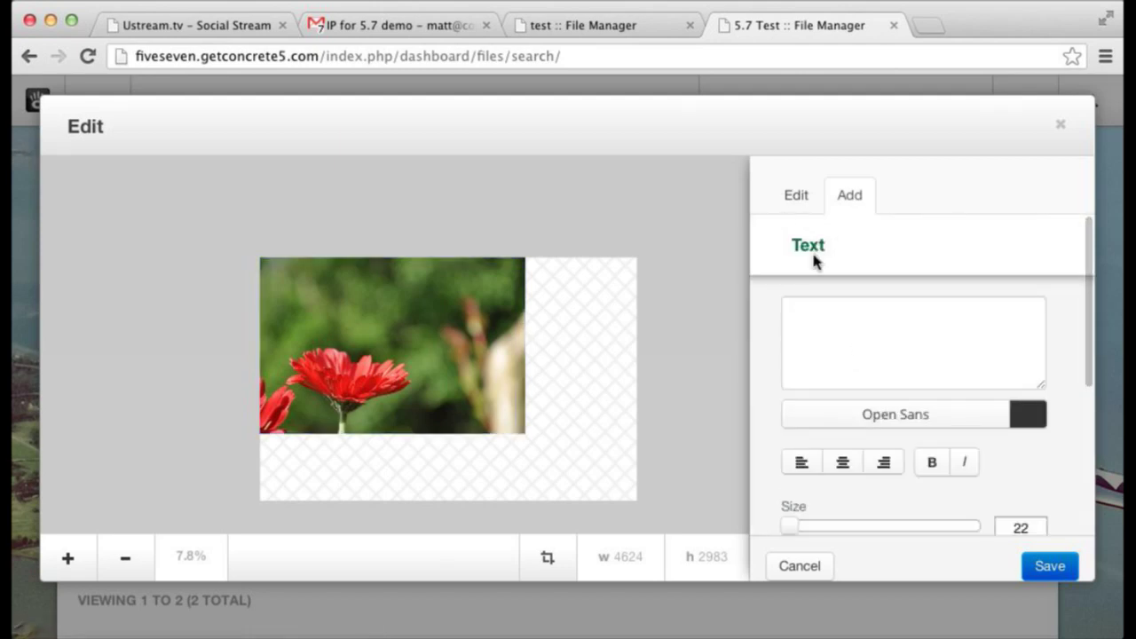
scroll(830, 286, down, 3)
click(809, 387)
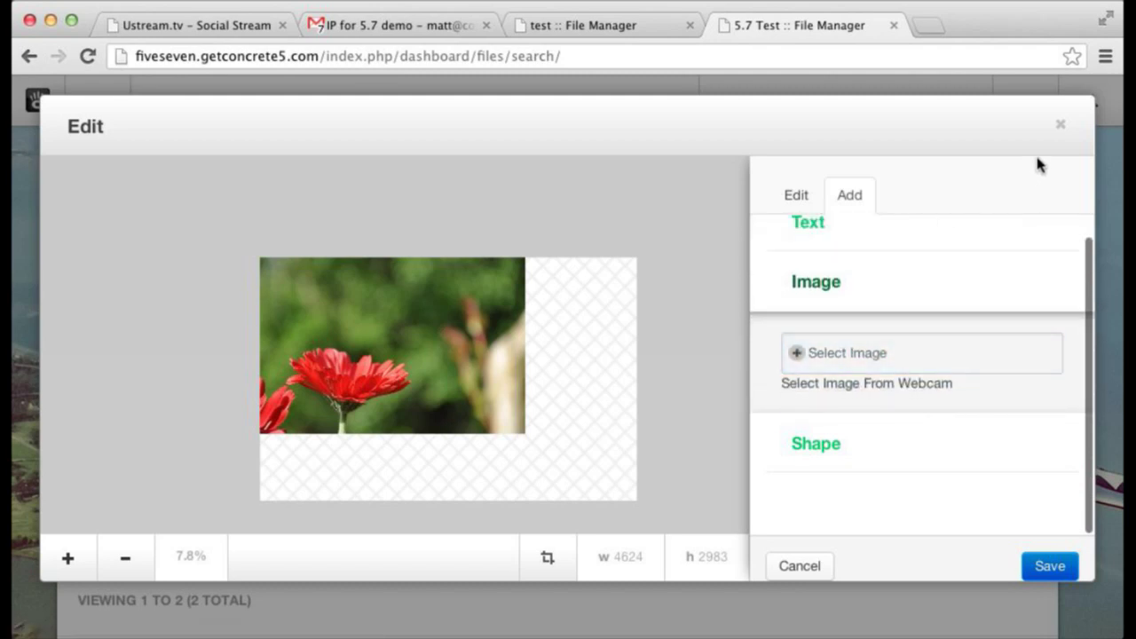
click(640, 30)
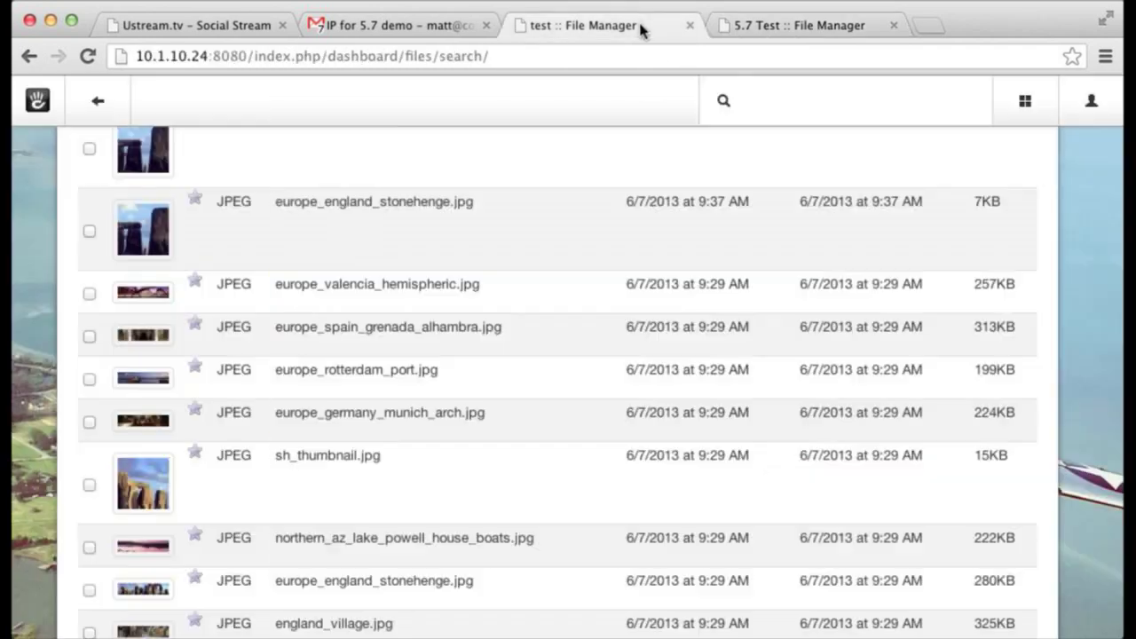
- Close the 5.7 Test File Manager tab and scroll the travel-photo list back to the top
click(893, 24)
scroll(521, 128, up, 1)
scroll(521, 129, up, 5)
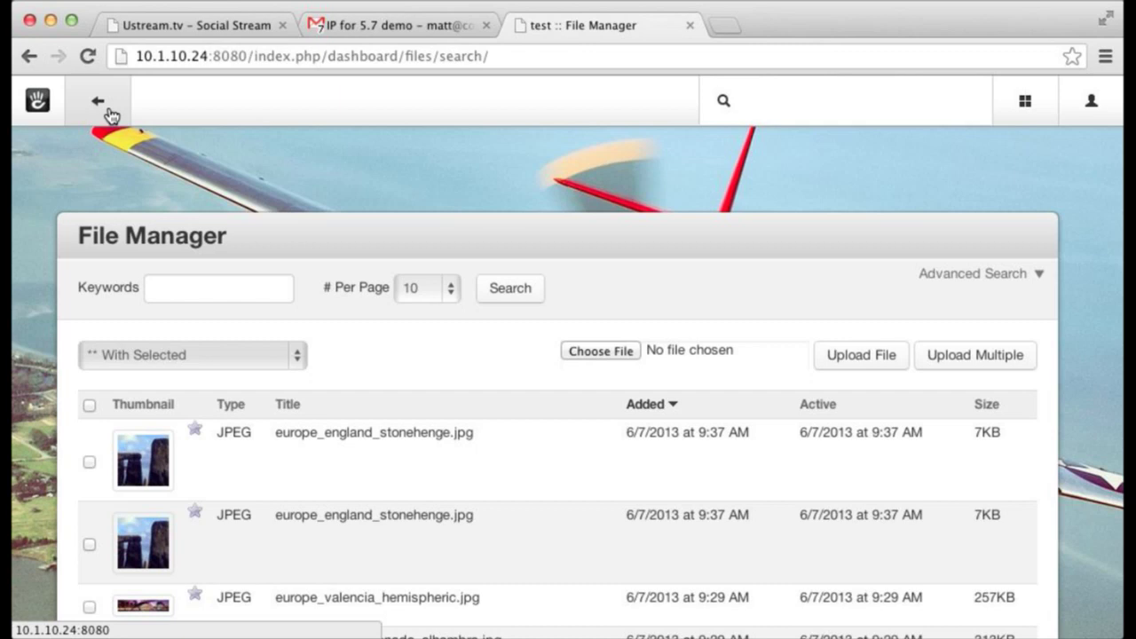
- Go back to the test site's Home page and scroll to its top
click(108, 114)
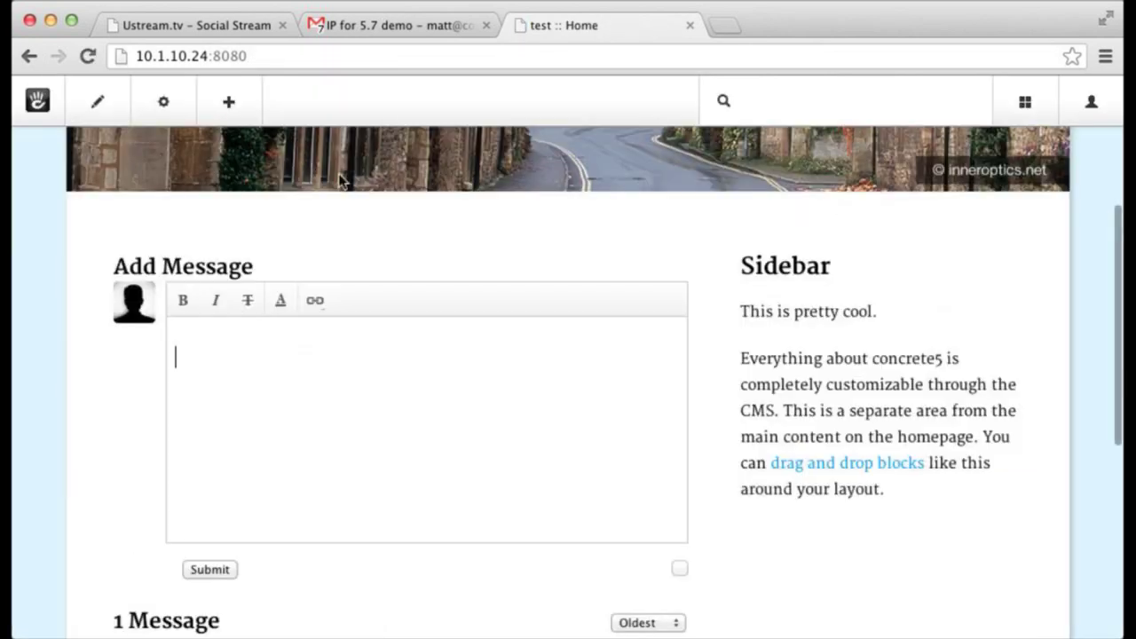
scroll(464, 218, down, 3)
scroll(548, 271, up, 10)
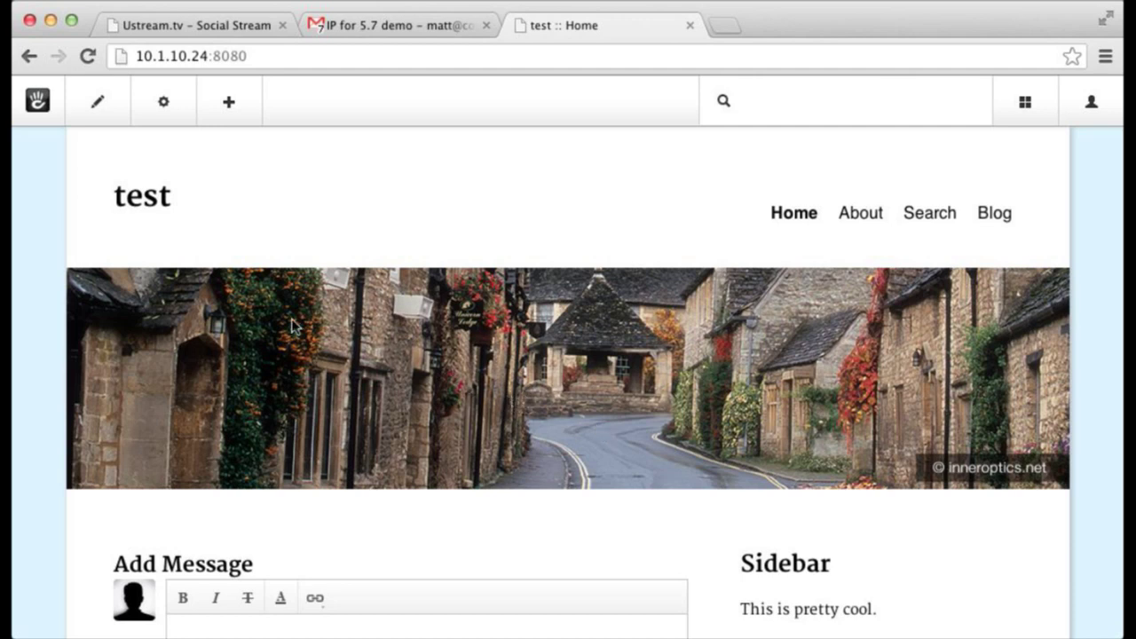
mouse_move(98, 102)
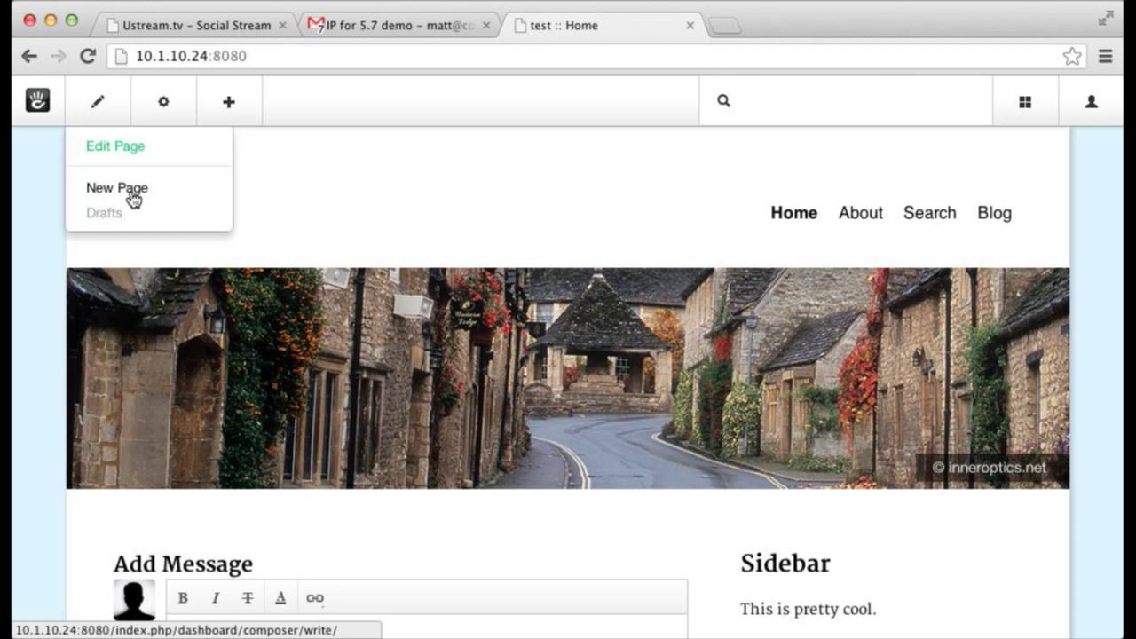
- Start a new page, then open the full Dashboard's Composer list
click(134, 198)
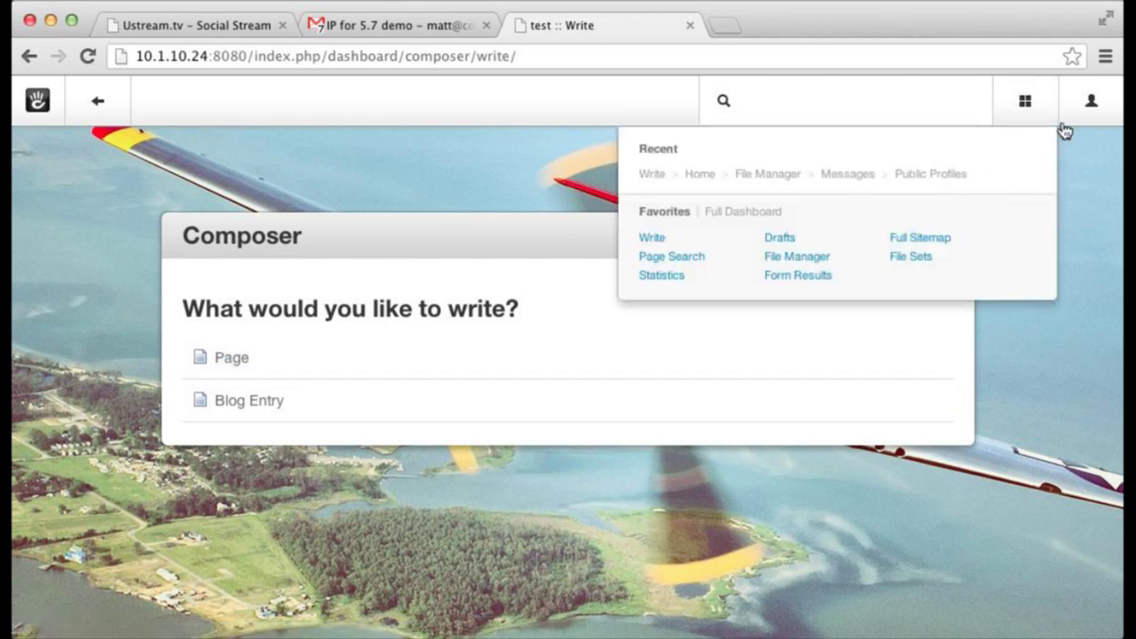
click(1025, 100)
click(151, 339)
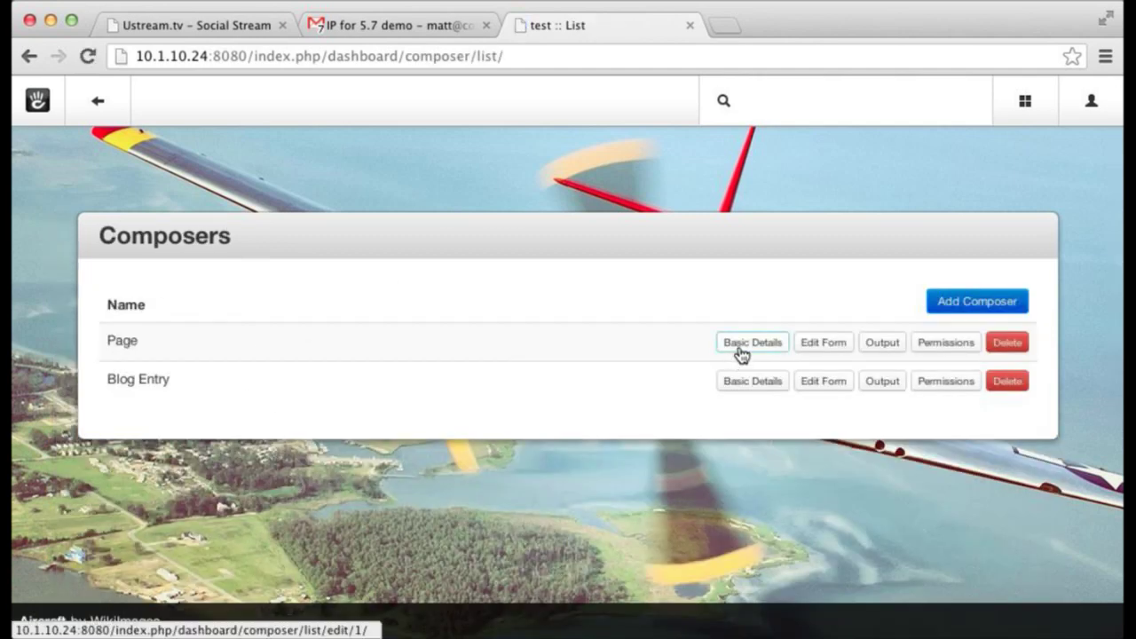
- Review the Blog Entry composer's basic details, leaving Selected Page Types unchanged
click(742, 387)
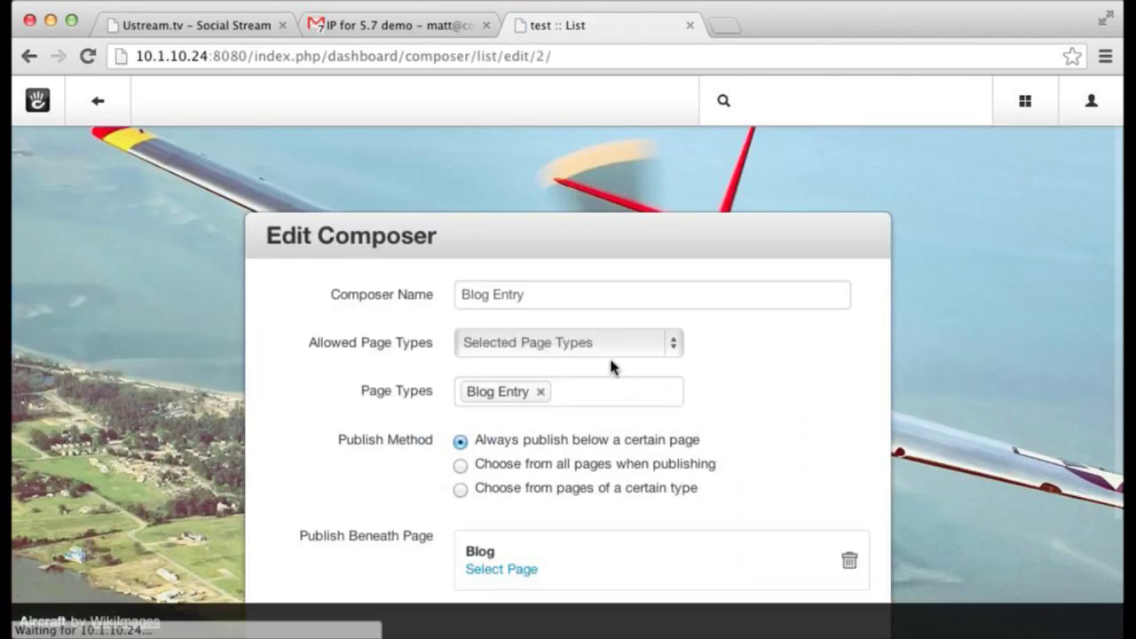
click(560, 348)
click(803, 355)
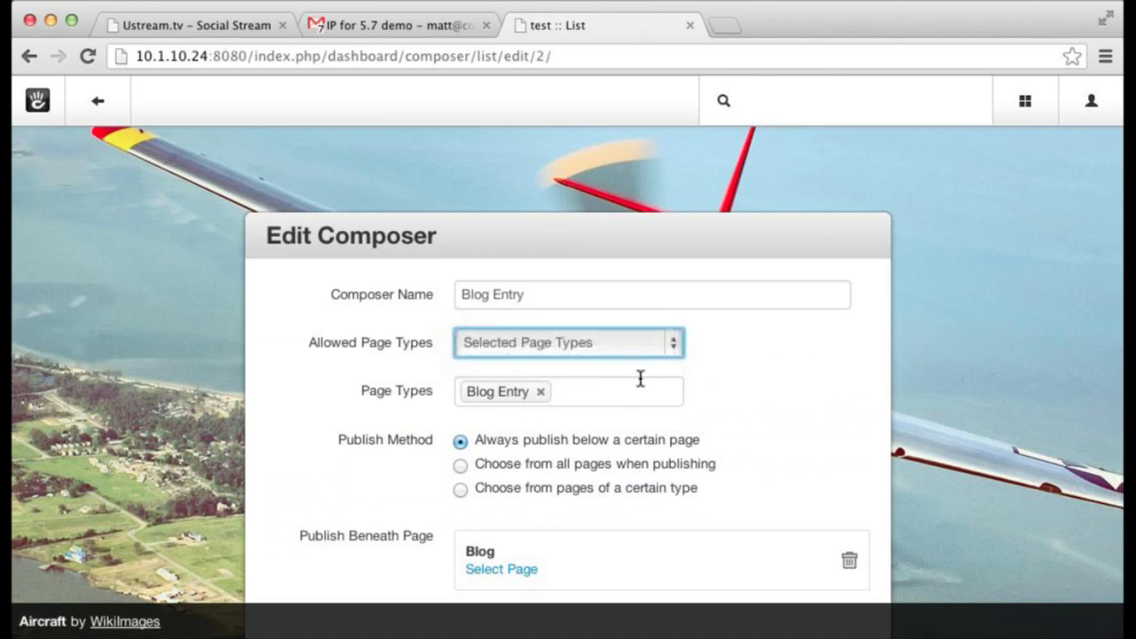
scroll(603, 426, down, 3)
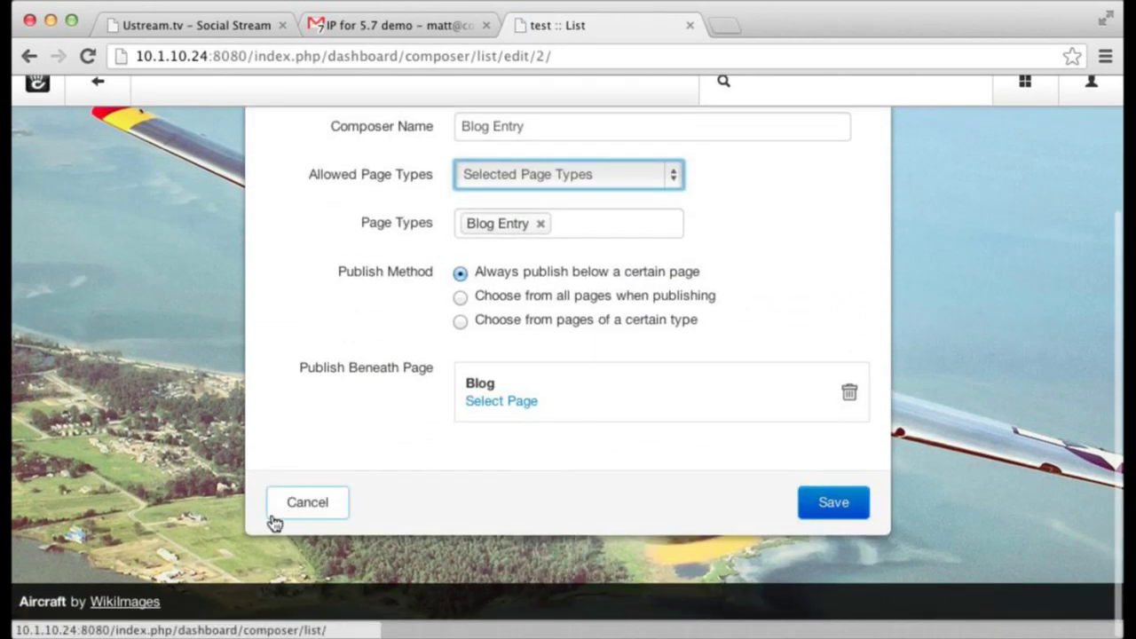
click(318, 513)
- Review the Page composer's basic details, leaving Everything But Selected unchanged
click(760, 345)
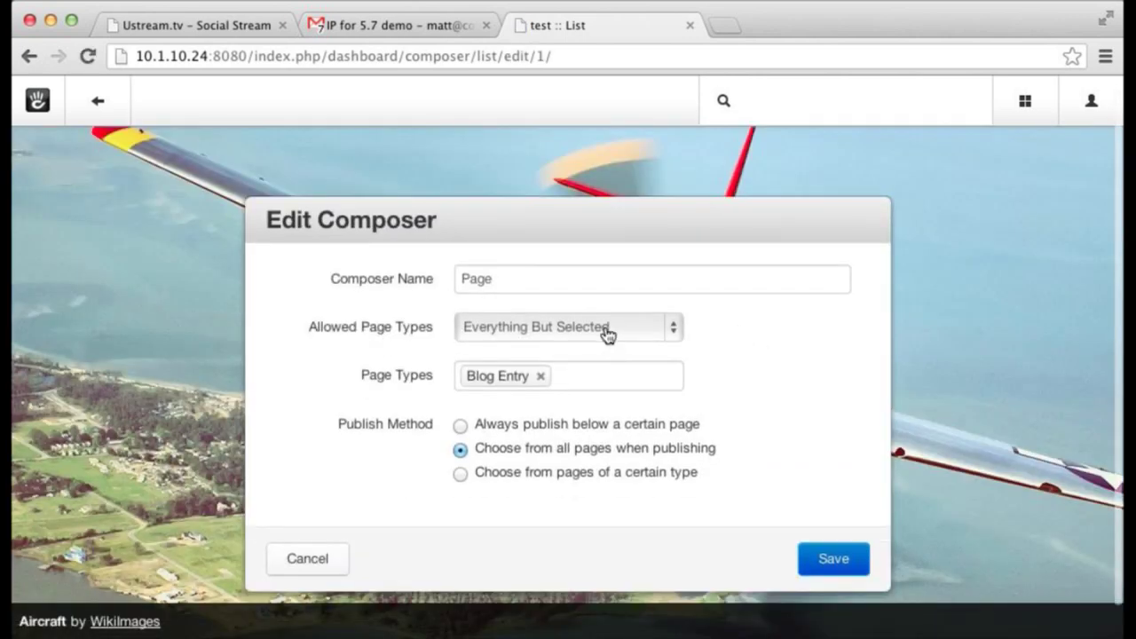
click(609, 329)
click(690, 345)
scroll(637, 457, down, 2)
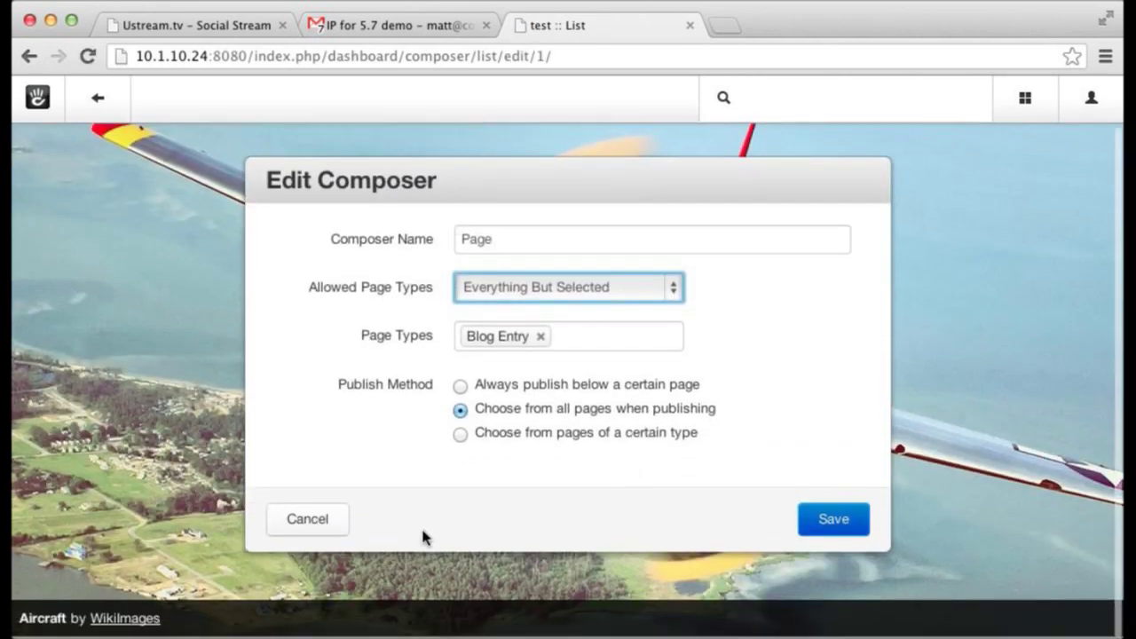
click(295, 528)
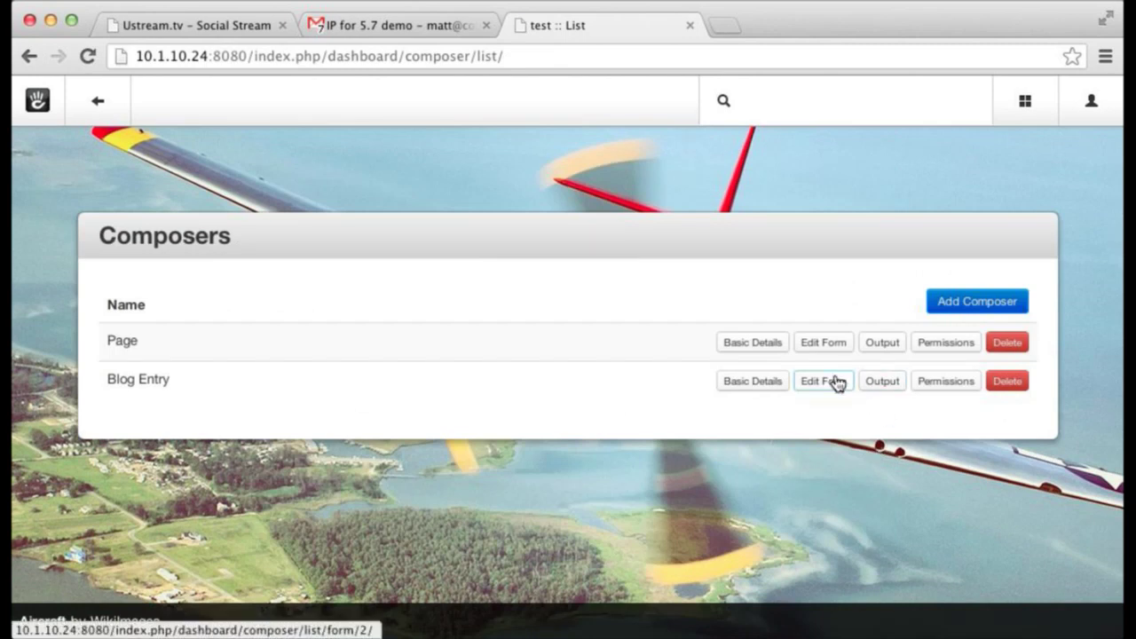
- Open the Blog Entry composer form and look through its Basics, Navigation, Images and Content sets
click(835, 384)
scroll(834, 397, down, 3)
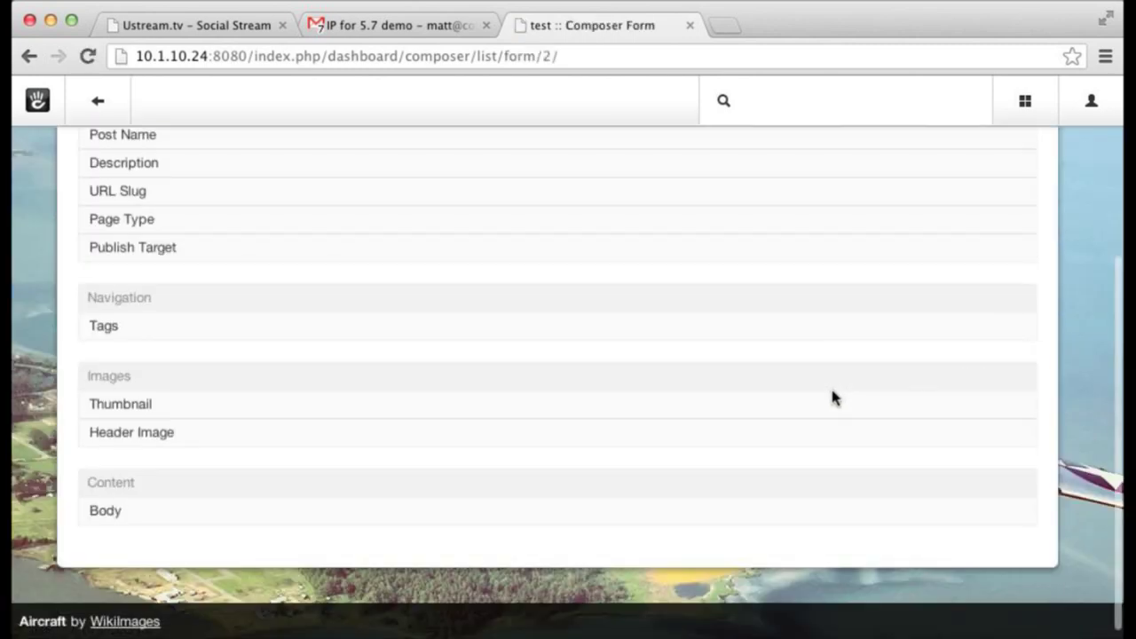
scroll(834, 399, up, 2)
scroll(831, 401, up, 2)
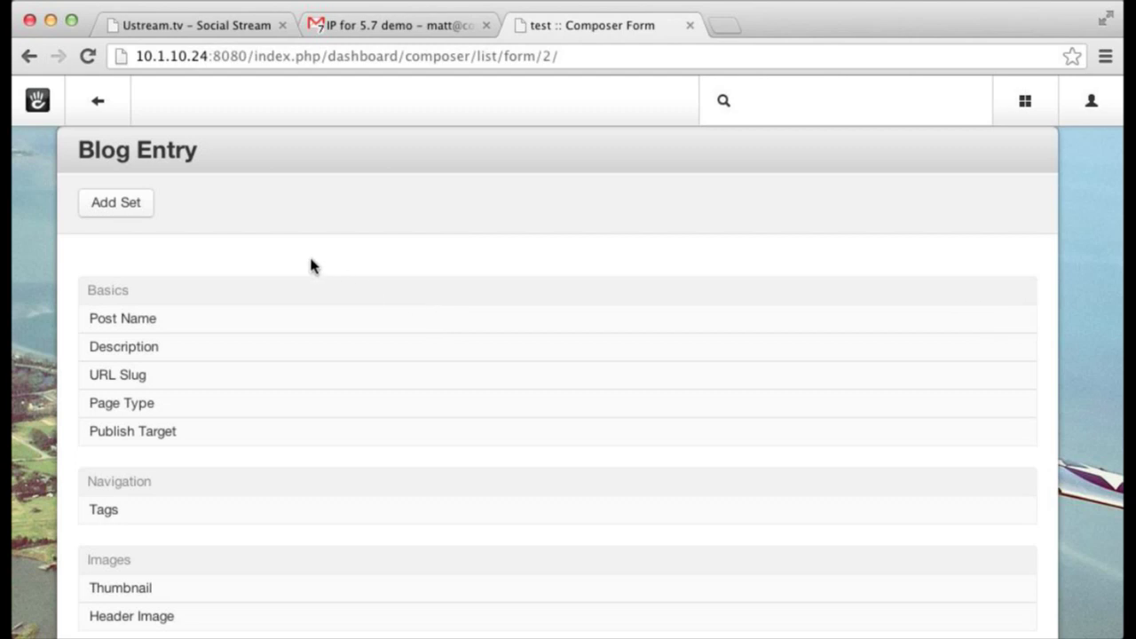
scroll(308, 265, down, 3)
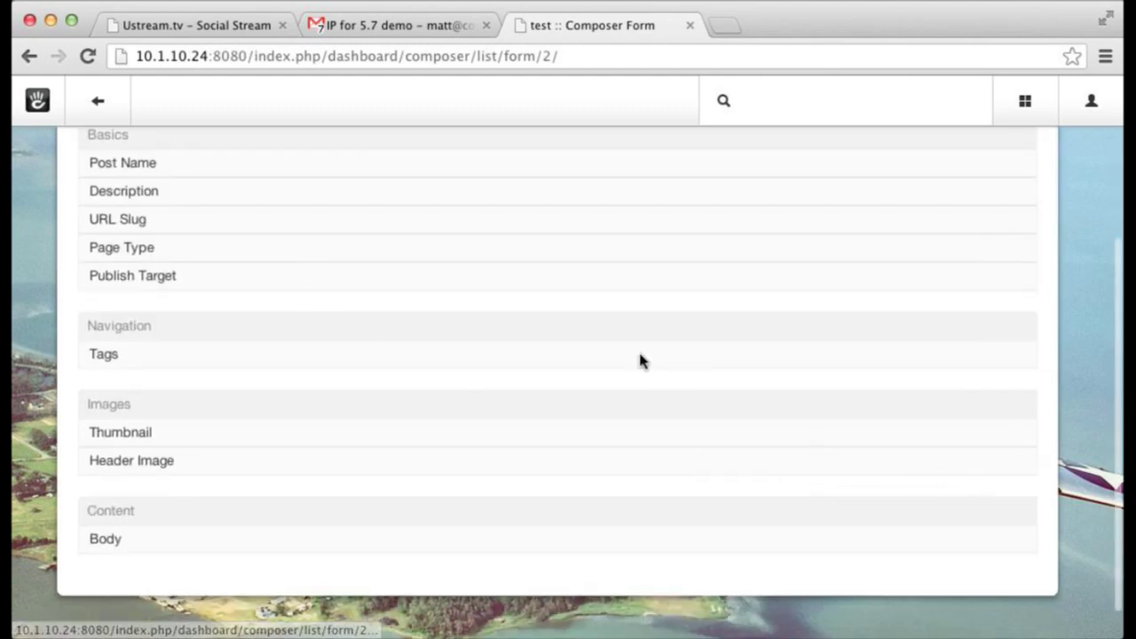
- Return Home and start a new Page titled "This is a basic page."
click(102, 103)
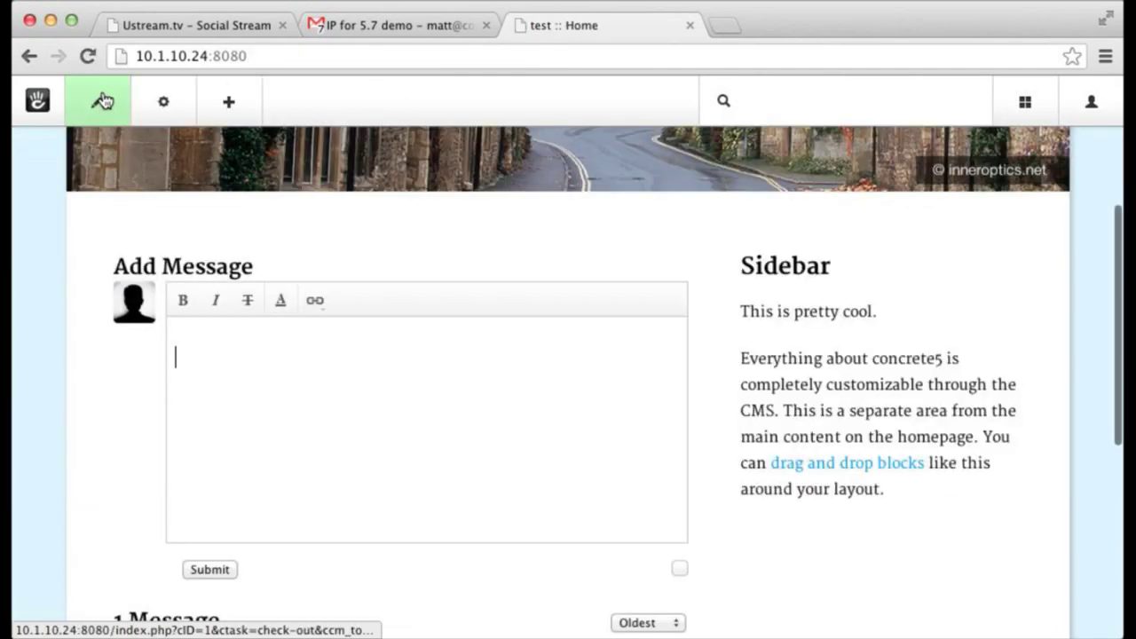
mouse_move(104, 119)
click(110, 185)
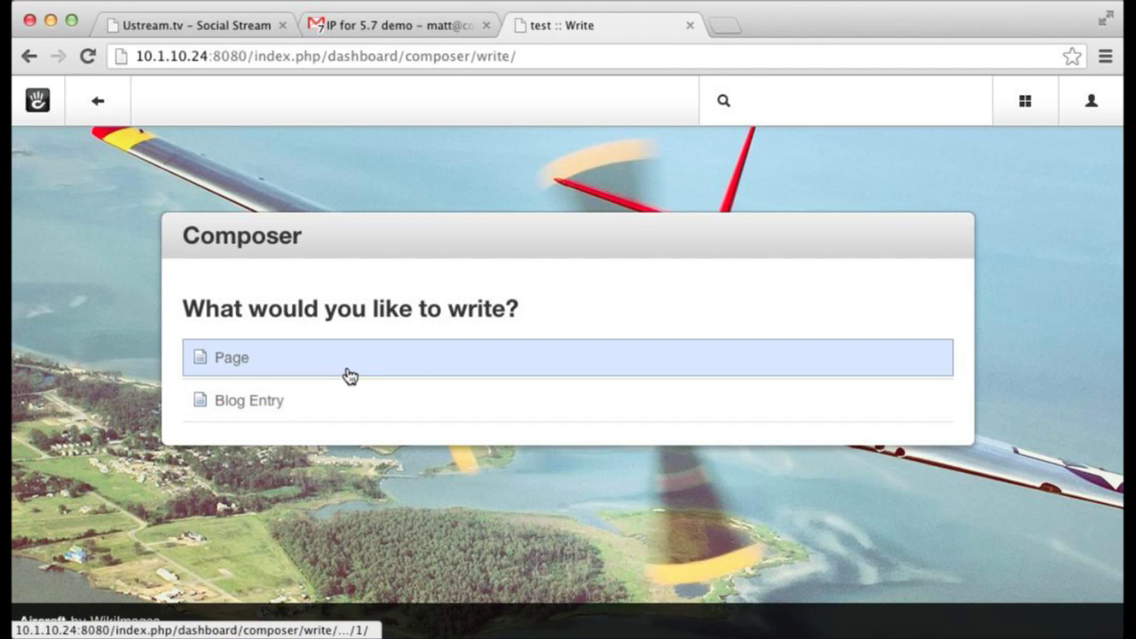
click(417, 360)
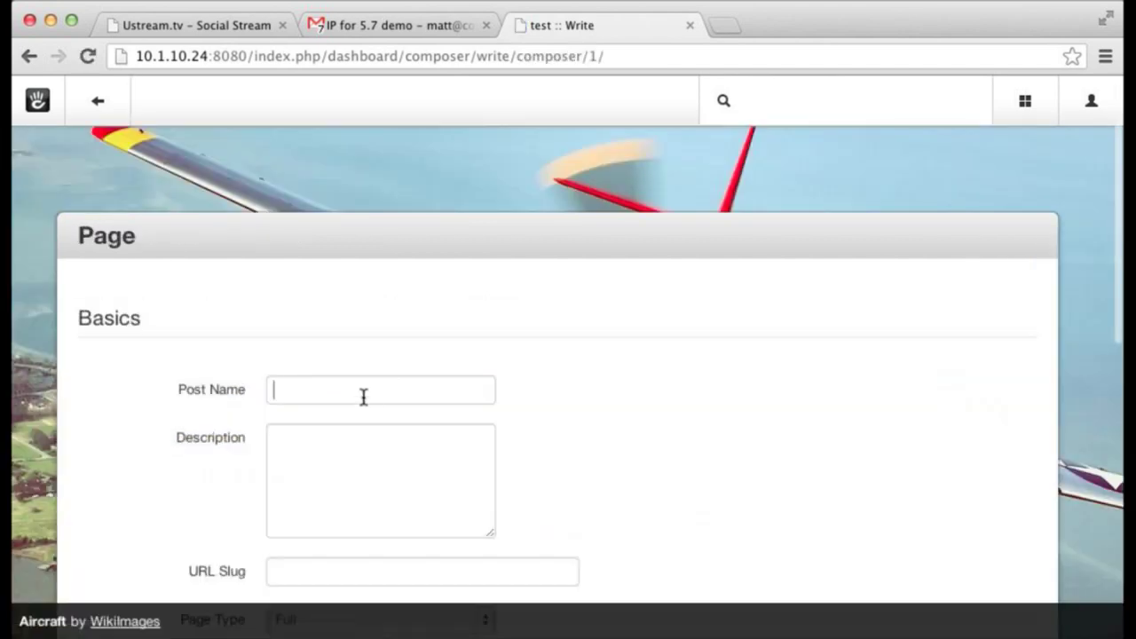
text(This is a basic page.)
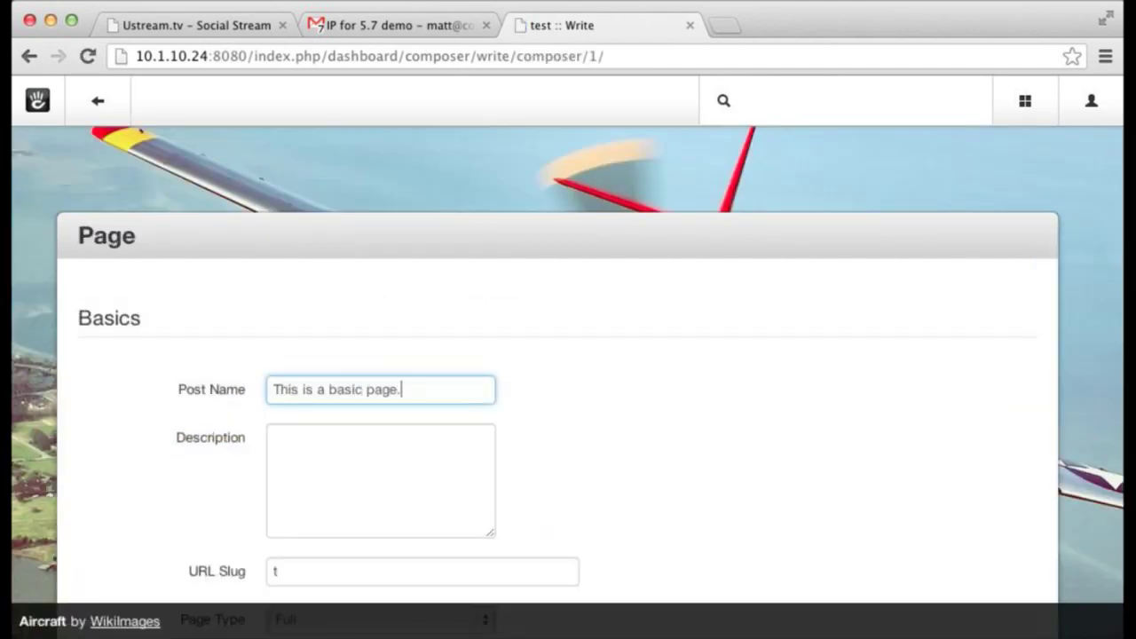
- Give the draft the Right Sidebar page type and focus the body editor
scroll(499, 382, down, 3)
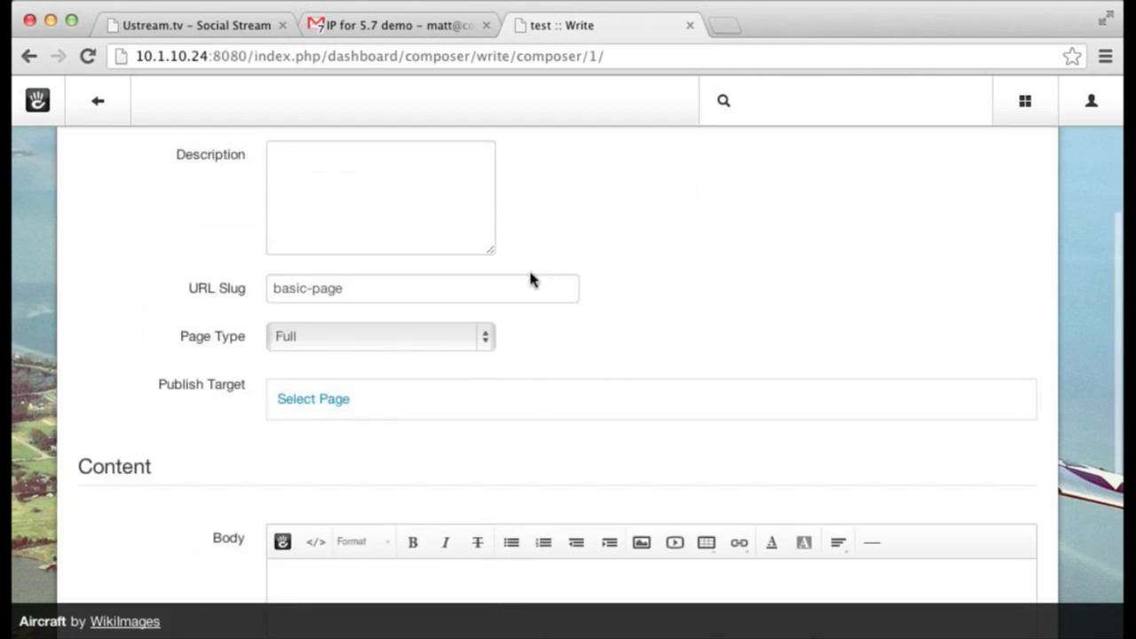
scroll(468, 367, down, 3)
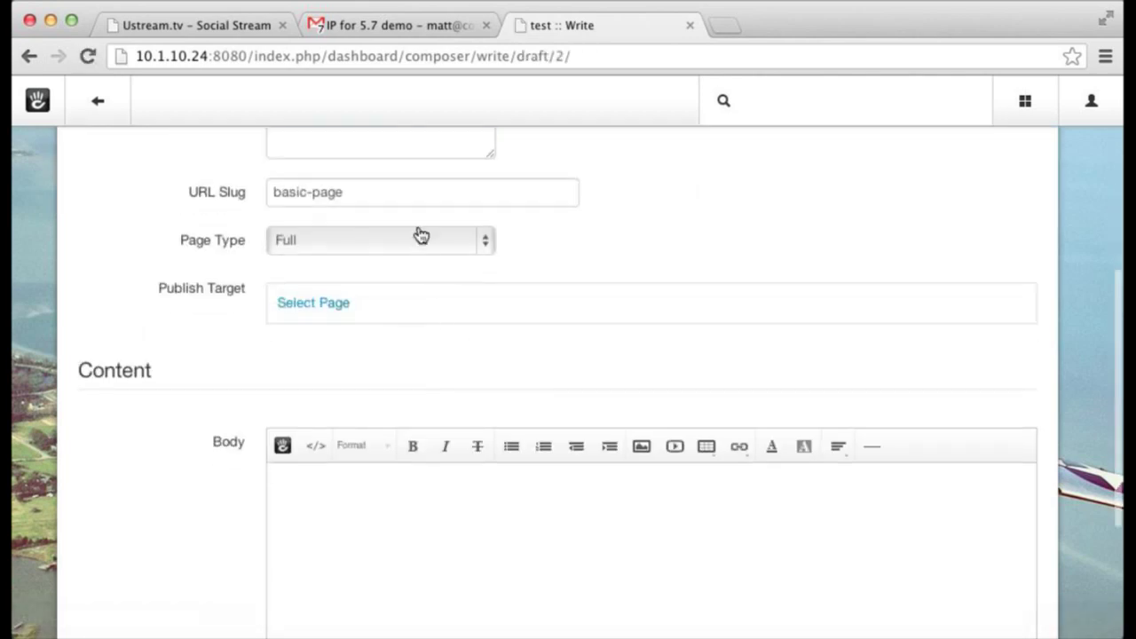
click(421, 237)
click(418, 276)
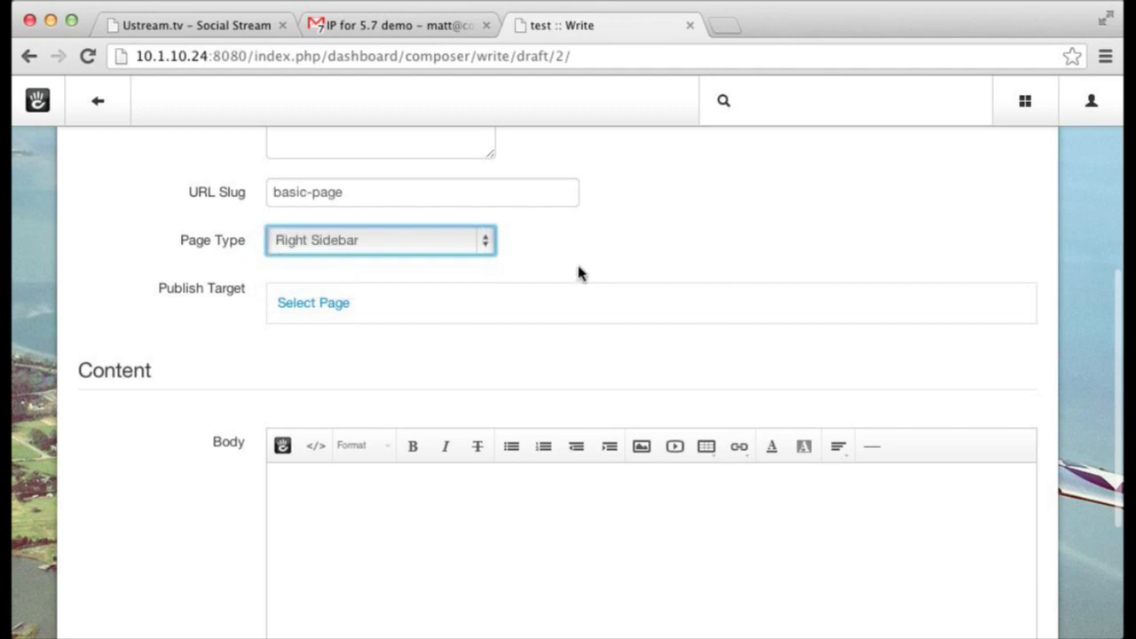
scroll(578, 271, up, 2)
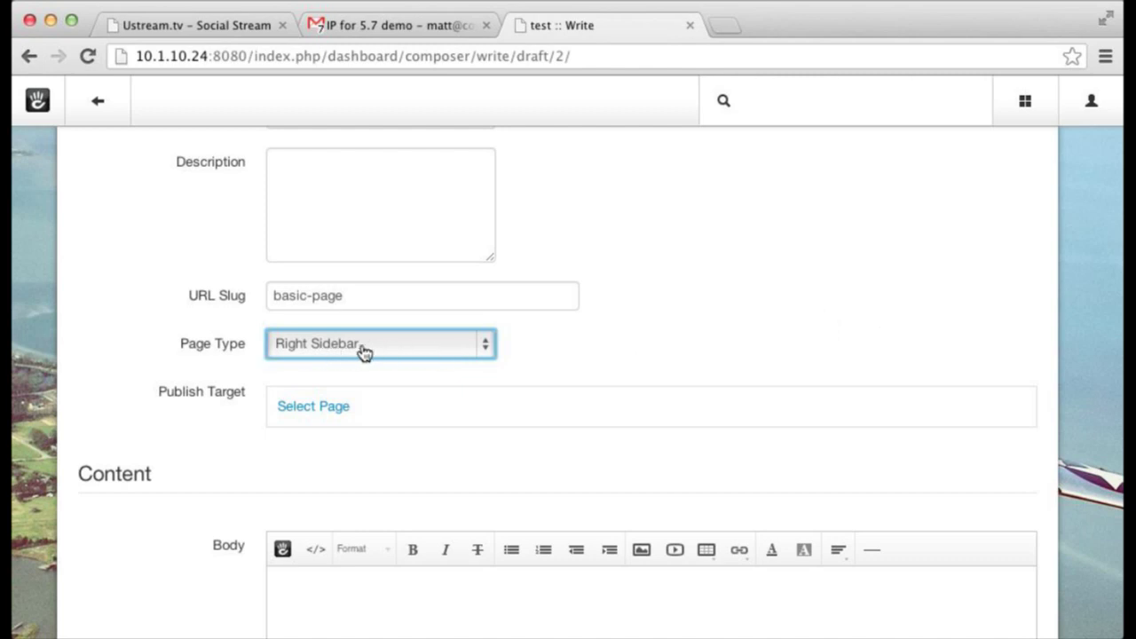
scroll(566, 350, down, 2)
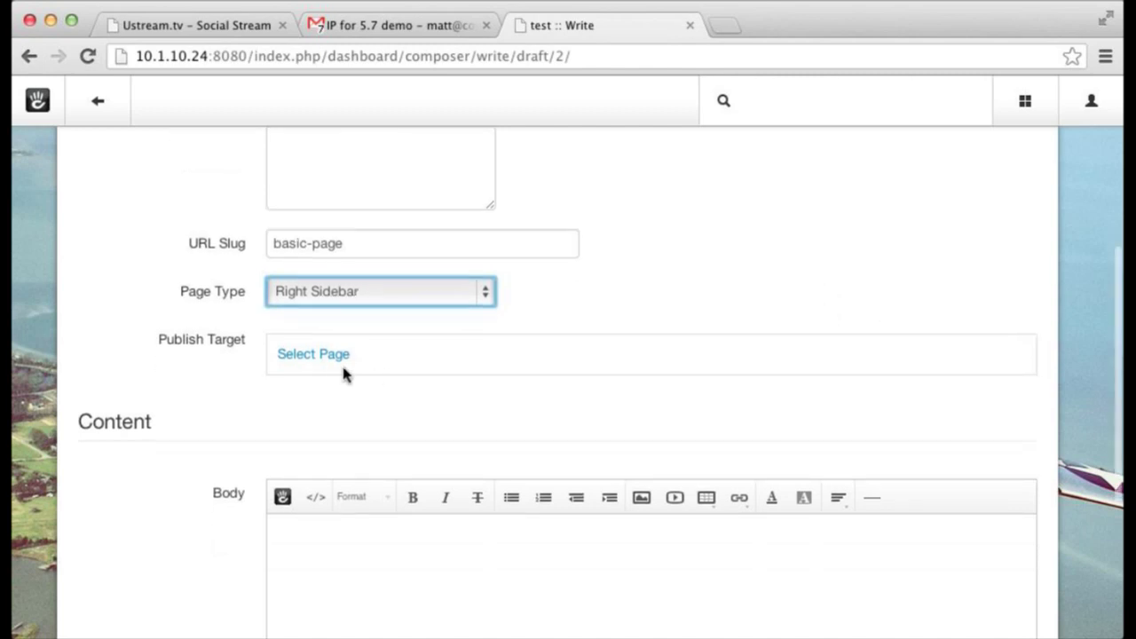
scroll(348, 377, down, 5)
click(370, 377)
scroll(370, 380, up, 8)
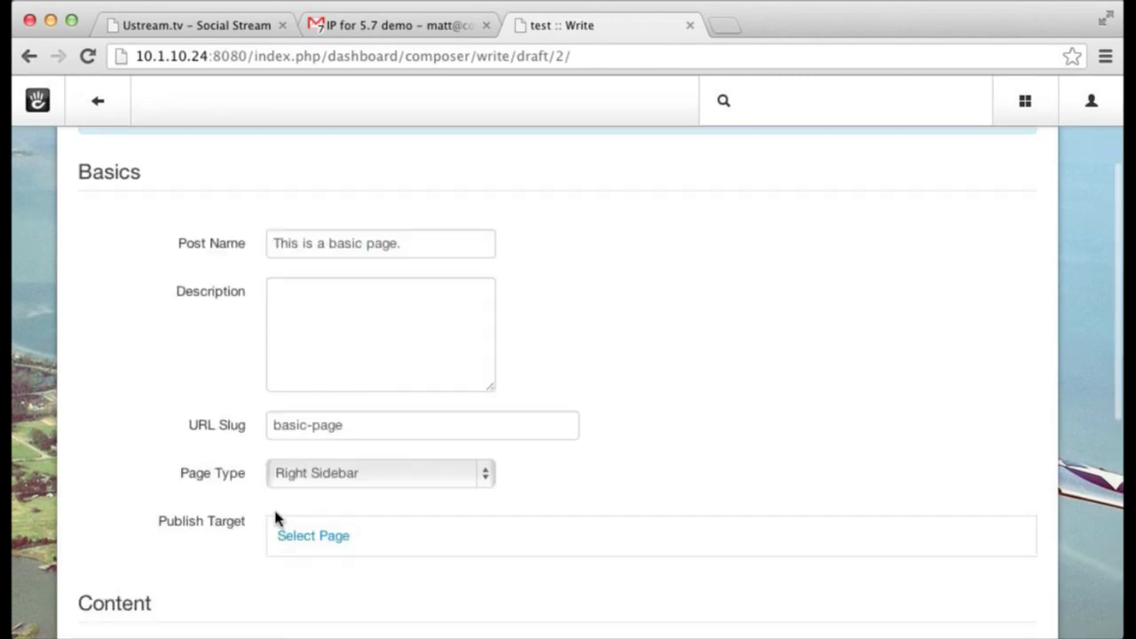
scroll(284, 479, down, 4)
- Set the publish target to About, enter the body "This is going to be pusblished under about.", and save the draft
click(306, 293)
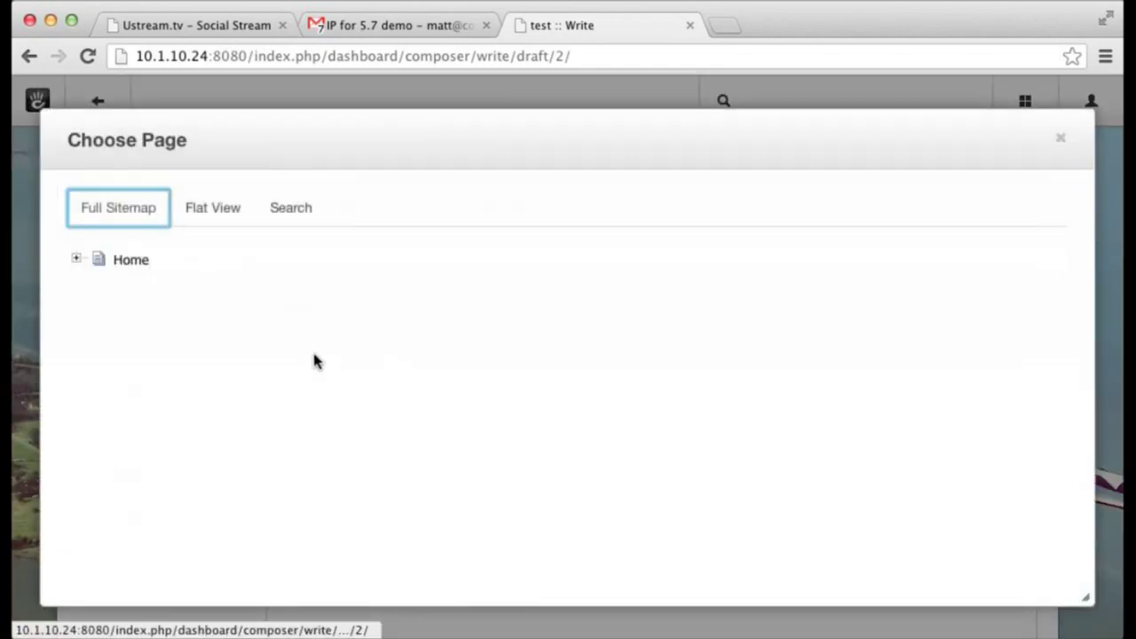
click(75, 261)
click(146, 280)
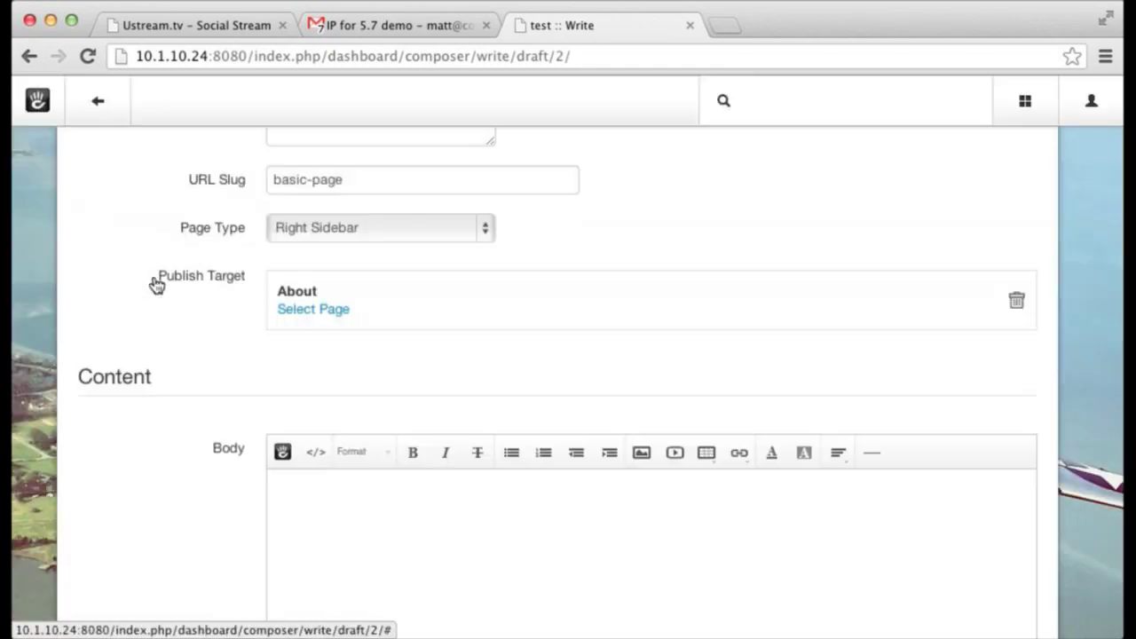
click(459, 577)
text(This is going to be pusblished under about.)
scroll(568, 355, down, 5)
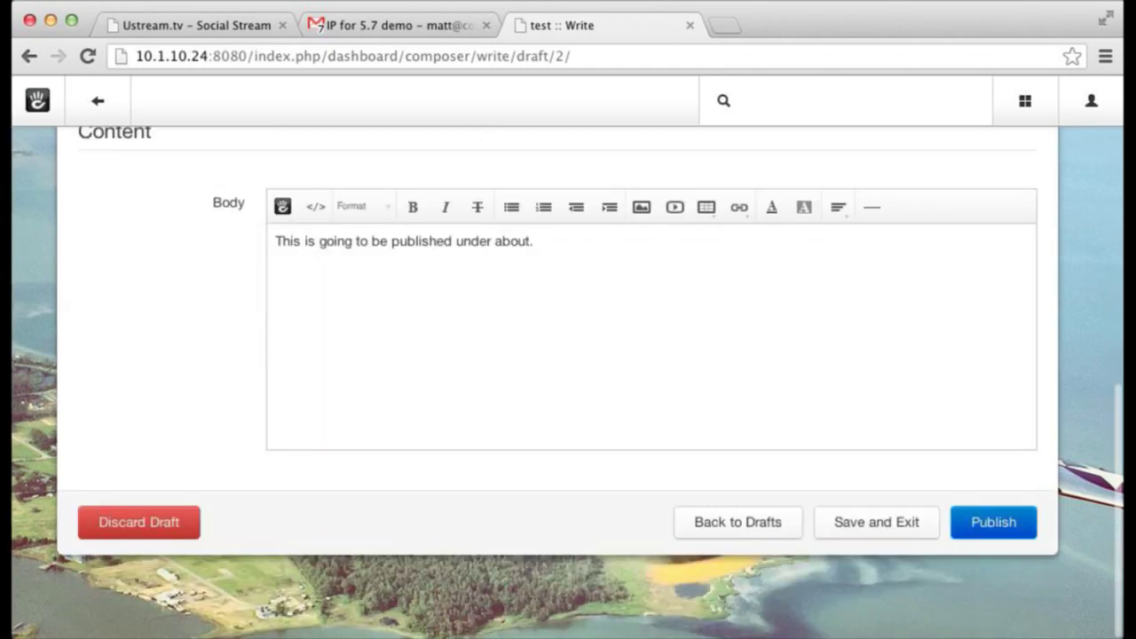
click(870, 529)
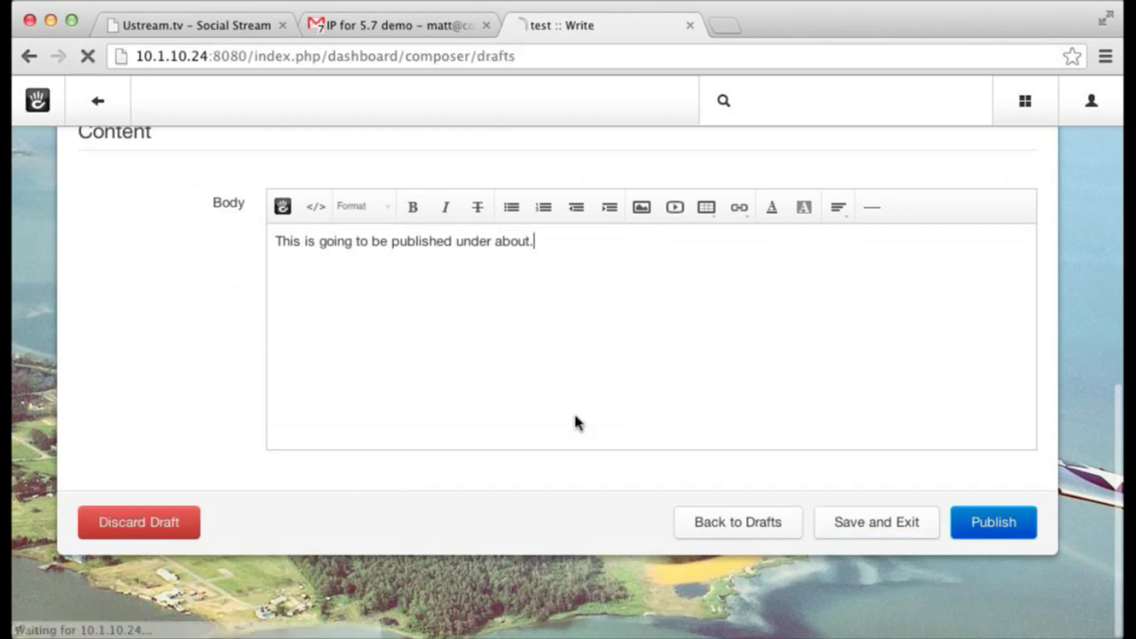
- Reopen the draft, set Post Name to "This is my page.", and publish it
click(158, 335)
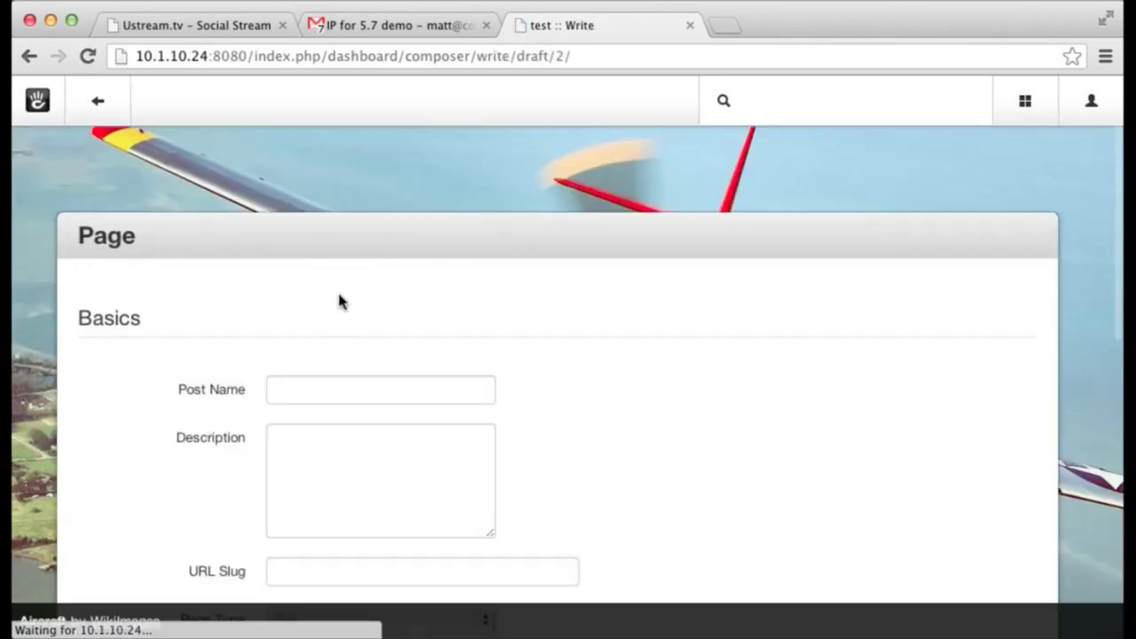
scroll(340, 301, down, 10)
scroll(428, 371, up, 5)
scroll(427, 371, up, 3)
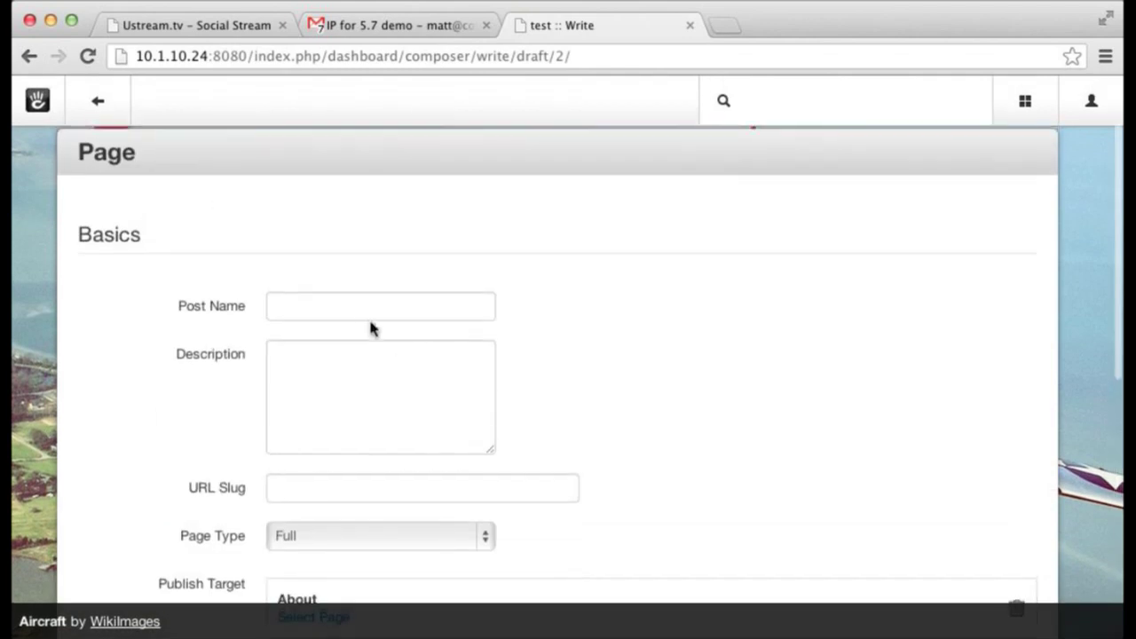
click(358, 310)
text(This is my page.)
scroll(491, 379, down, 10)
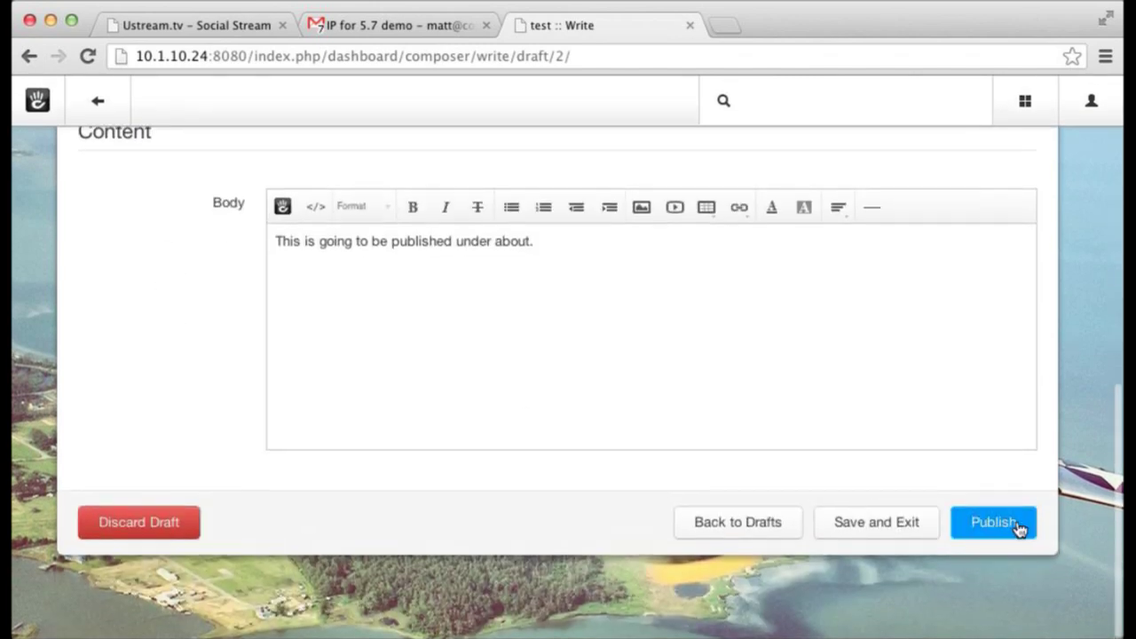
click(994, 524)
scroll(930, 495, down, 3)
click(1004, 512)
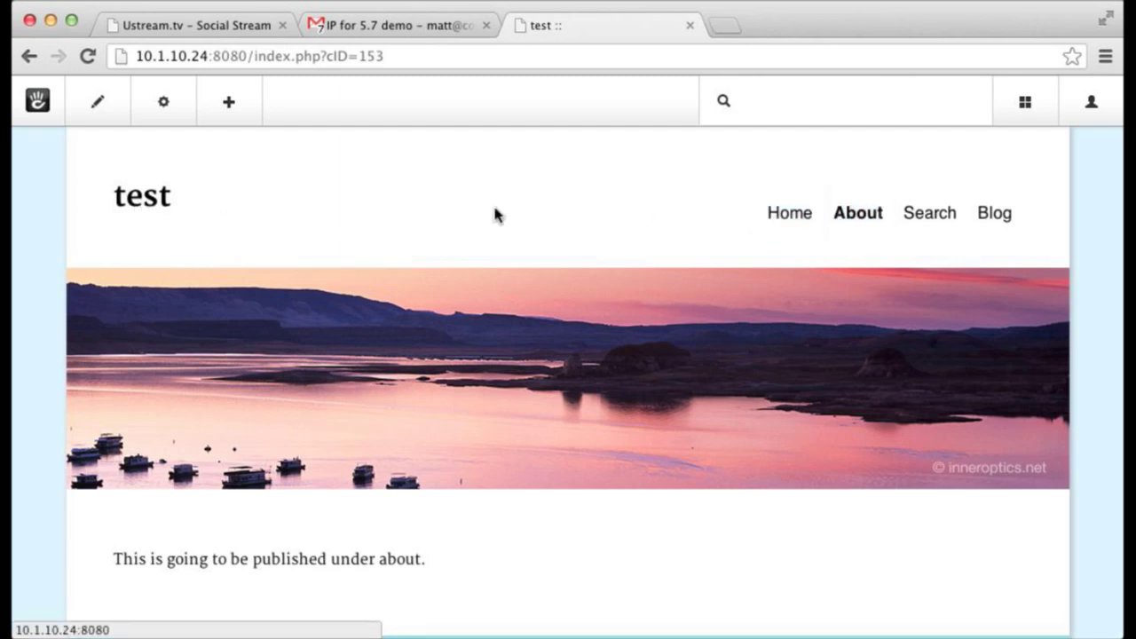
- Wait for the new page under About to finish publishing
mouse_move(119, 114)
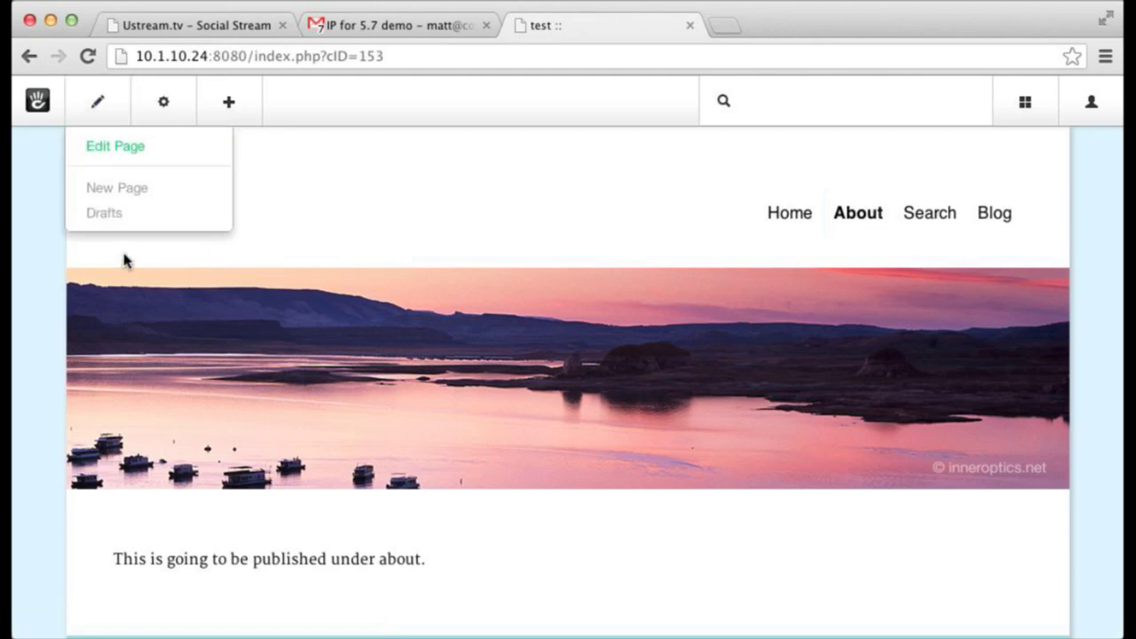
- Go back to the Home page and put it into edit mode
click(142, 205)
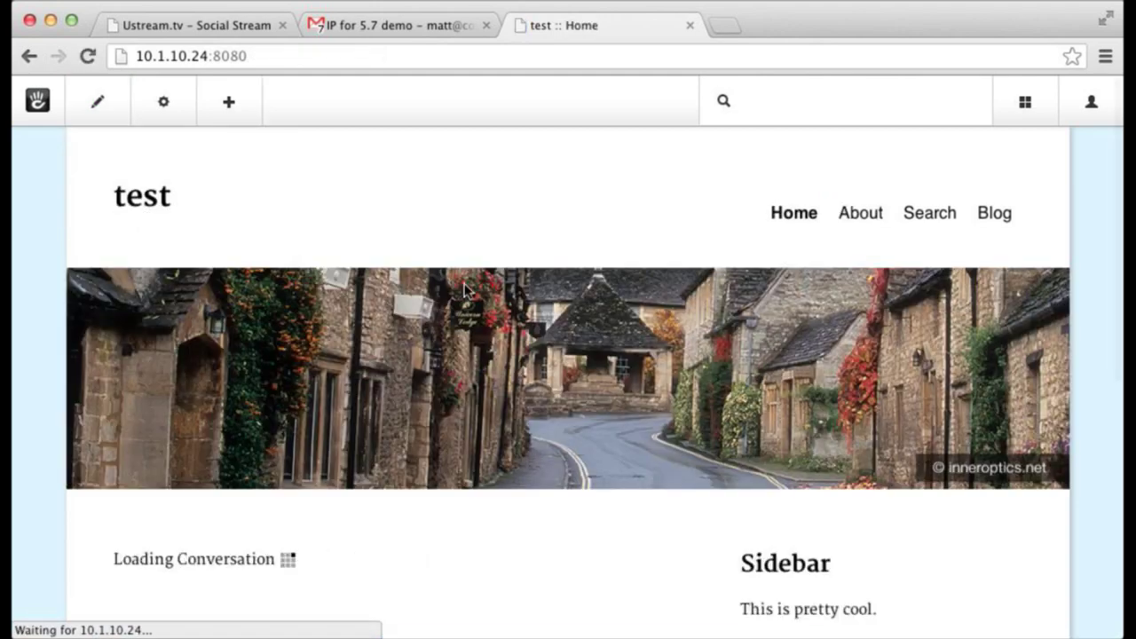
scroll(704, 327, up, 5)
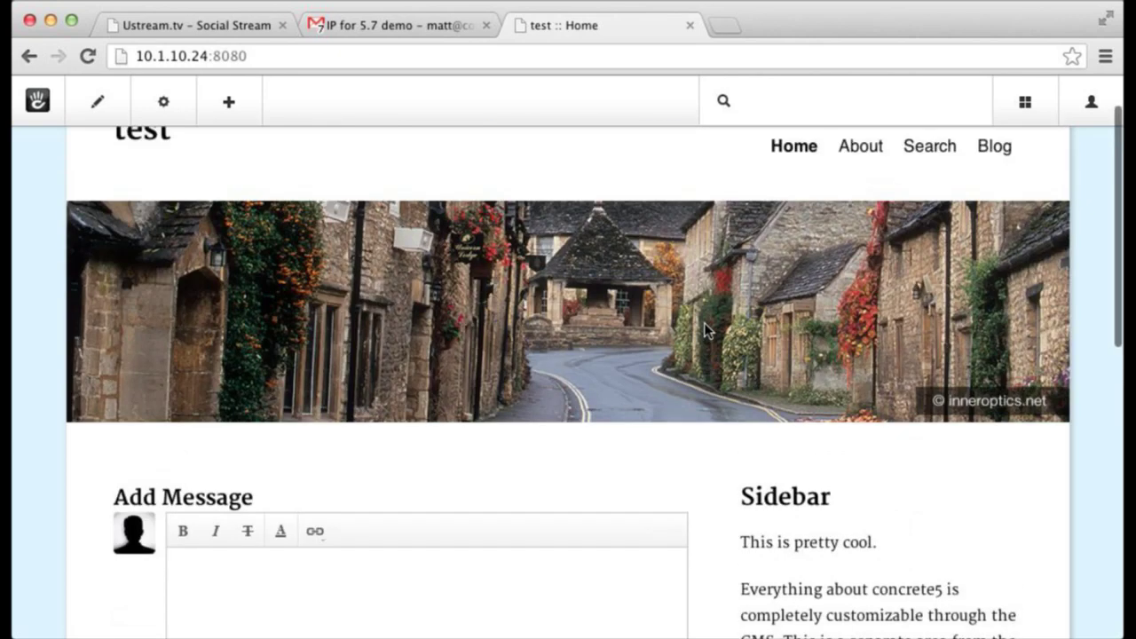
scroll(704, 322, up, 2)
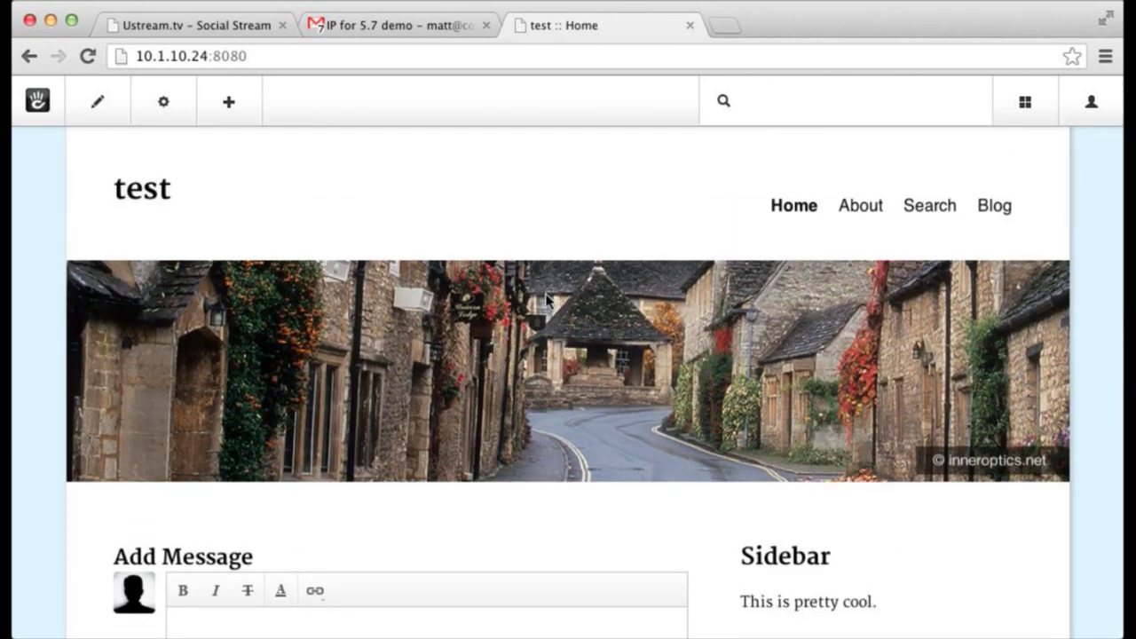
scroll(546, 298, down, 3)
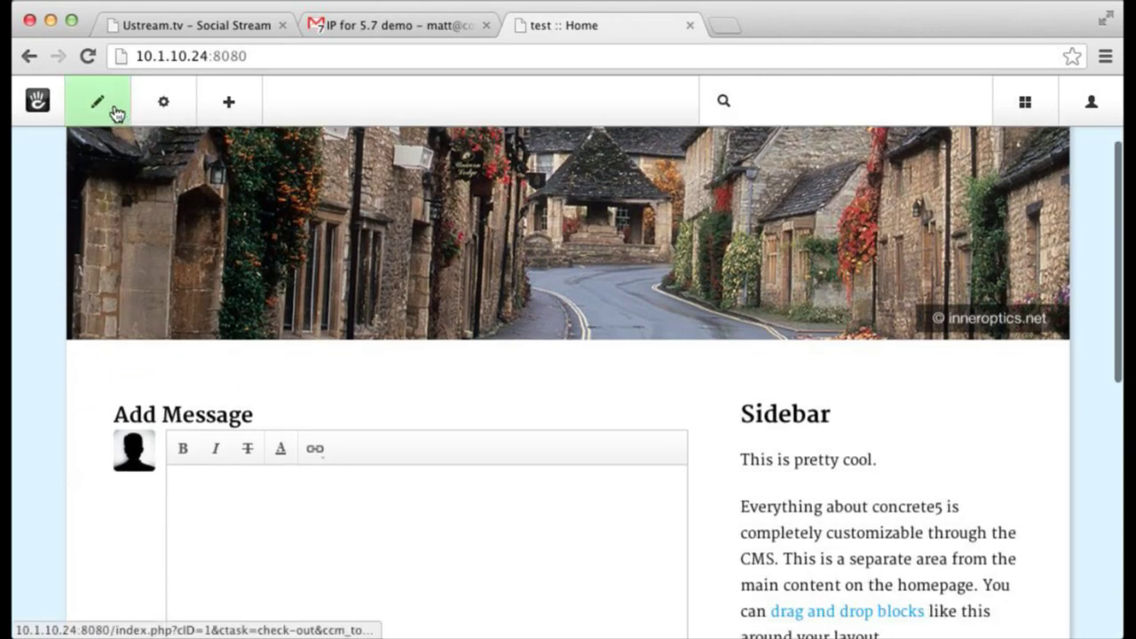
mouse_move(110, 111)
click(117, 160)
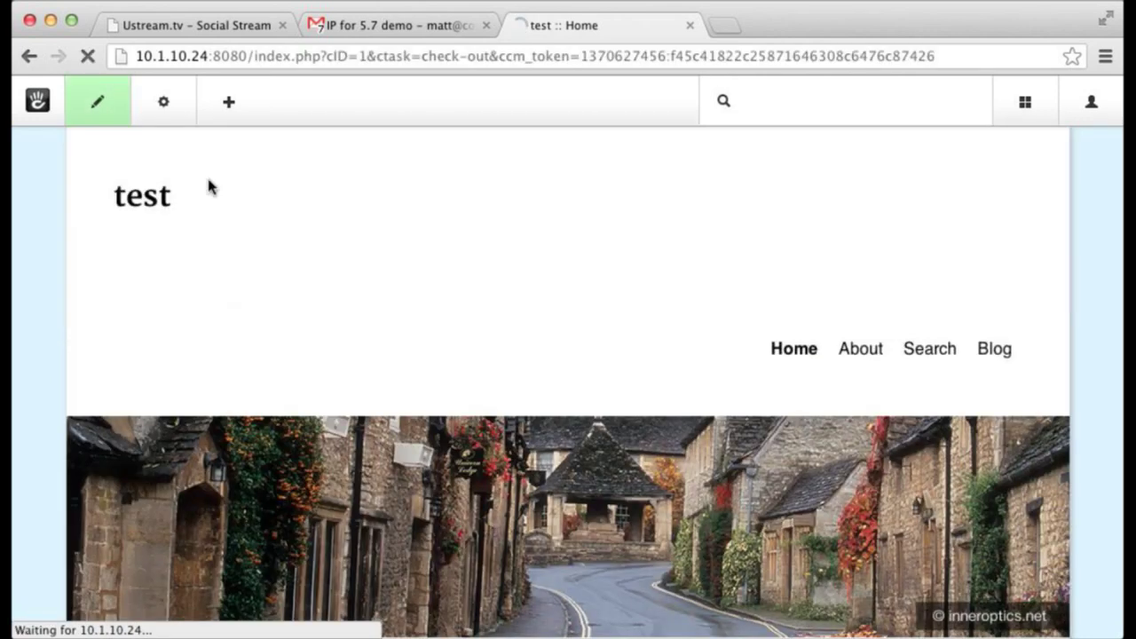
- Delete the conversation block, the Sidebar heading, the sidebar paragraph and the 'This is pretty cool.' text block
scroll(209, 182, down, 10)
click(356, 233)
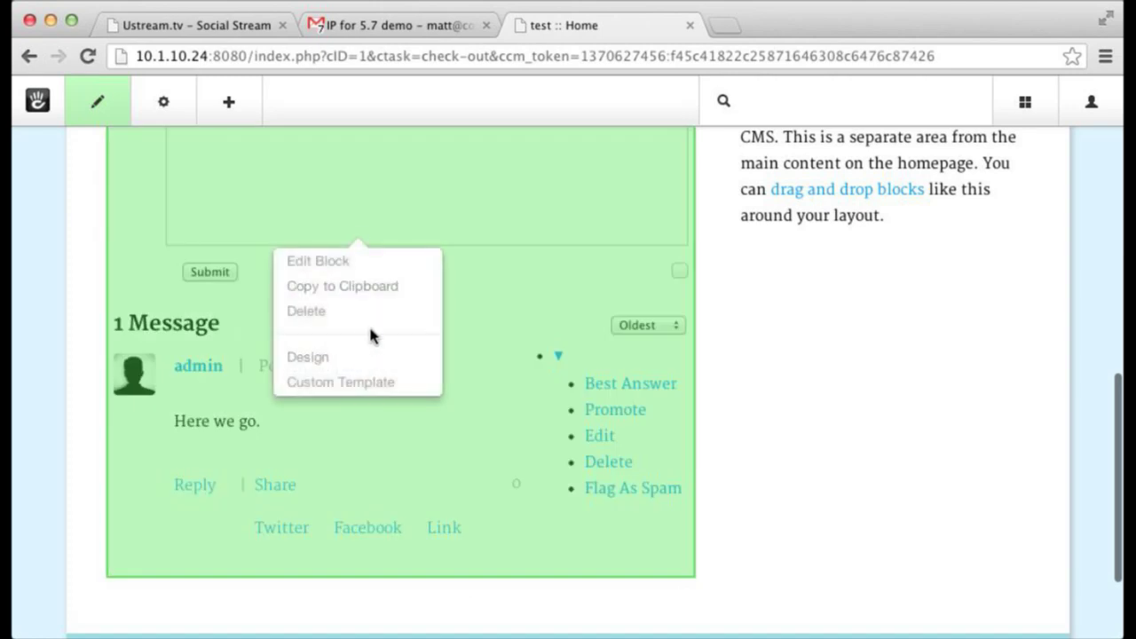
click(371, 313)
click(310, 232)
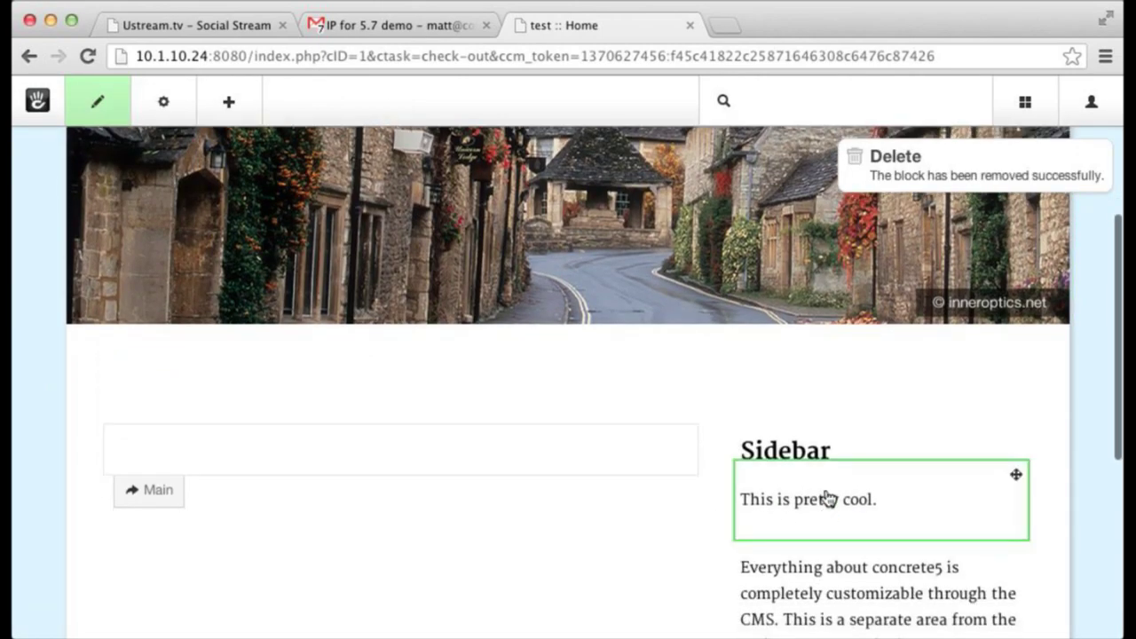
click(827, 472)
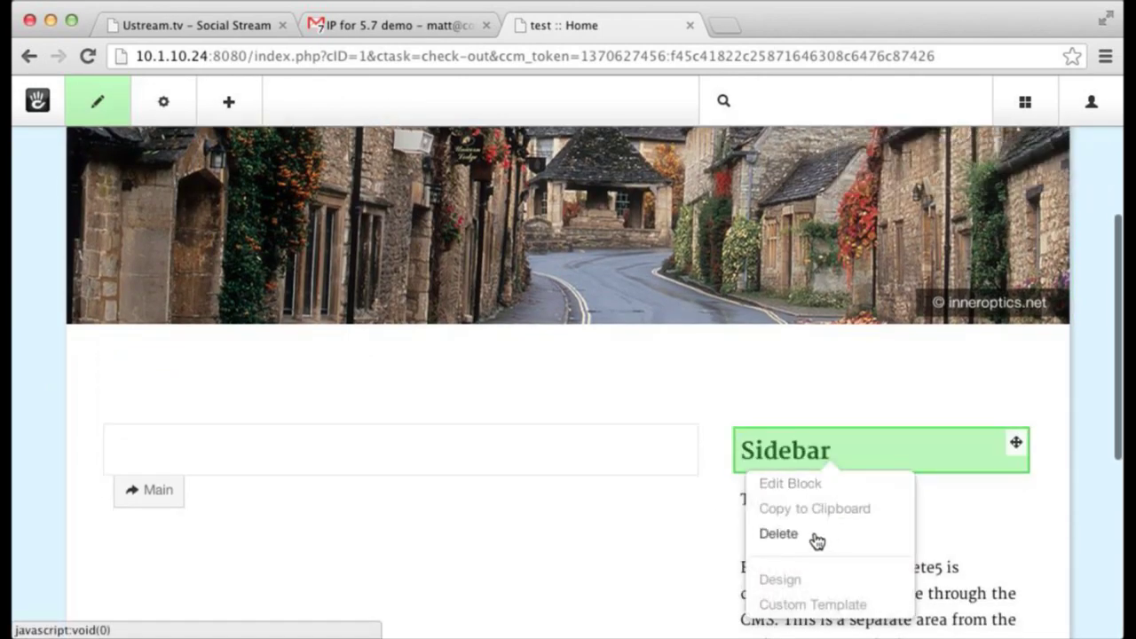
click(812, 533)
key(Return)
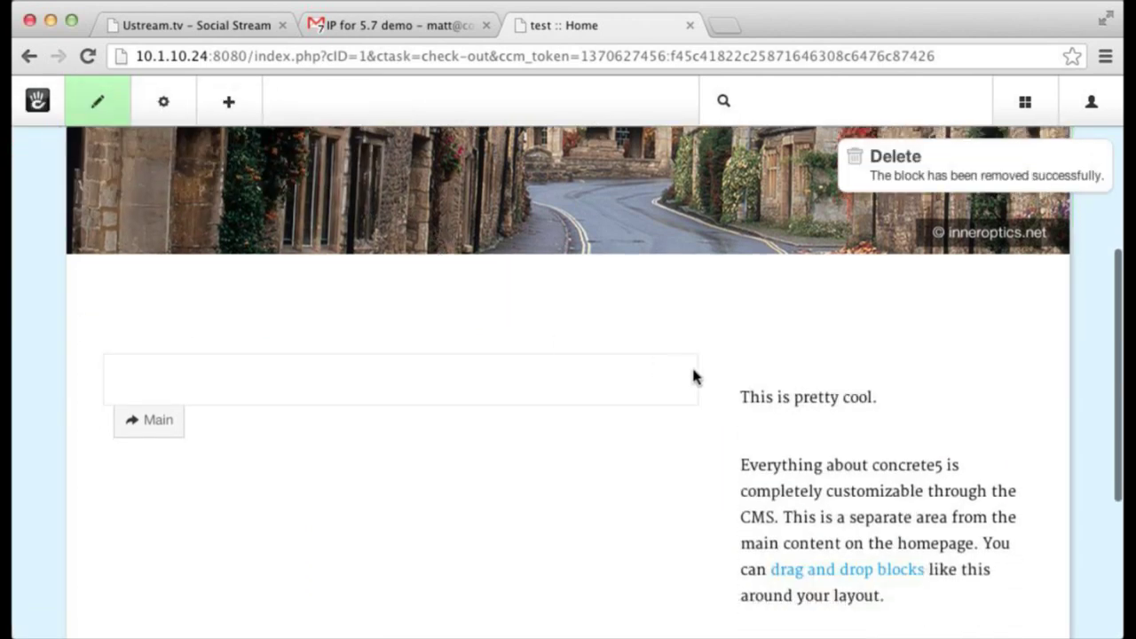
click(822, 495)
click(817, 404)
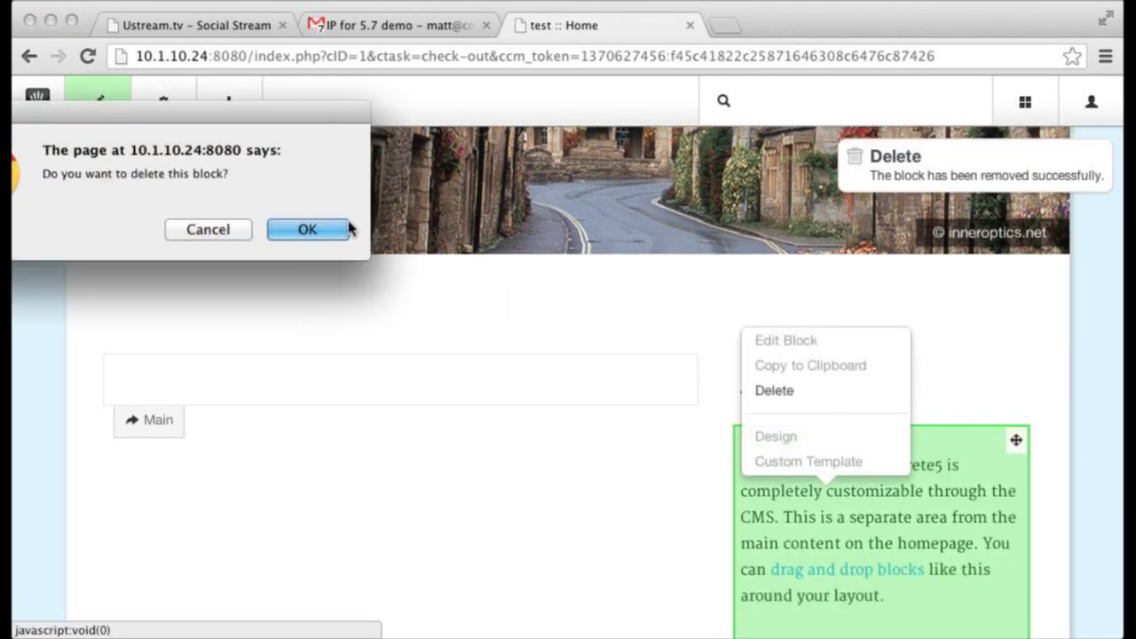
click(298, 229)
click(828, 435)
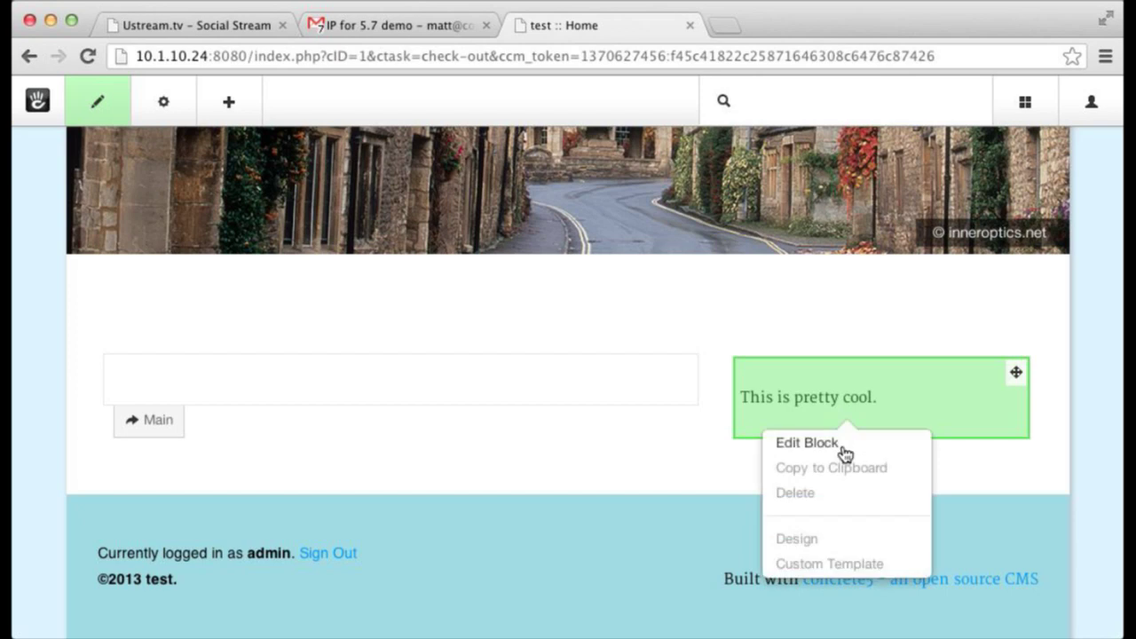
click(839, 492)
click(302, 229)
- Switch the Home page design to the Full page type and save
click(164, 106)
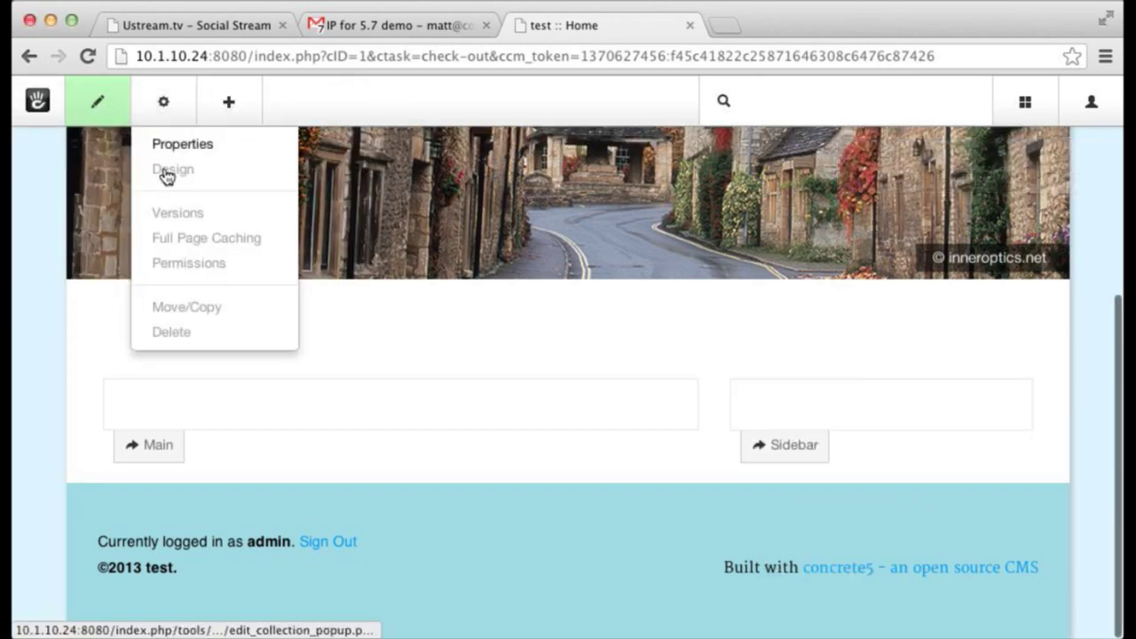
click(175, 182)
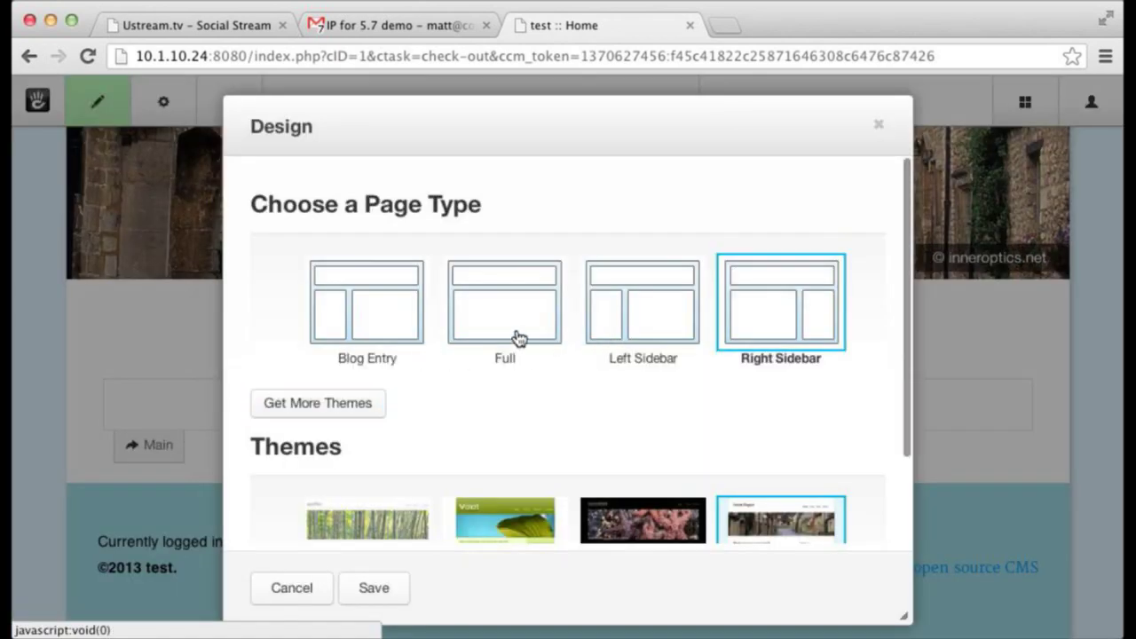
click(517, 334)
scroll(417, 479, down, 1)
click(382, 590)
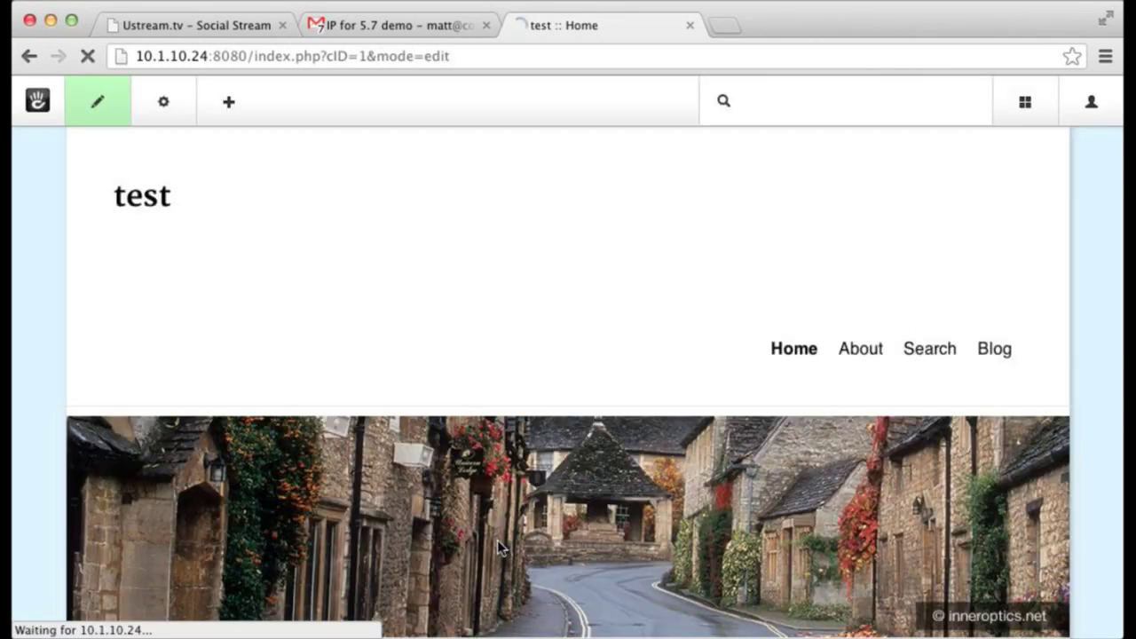
scroll(445, 431, down, 4)
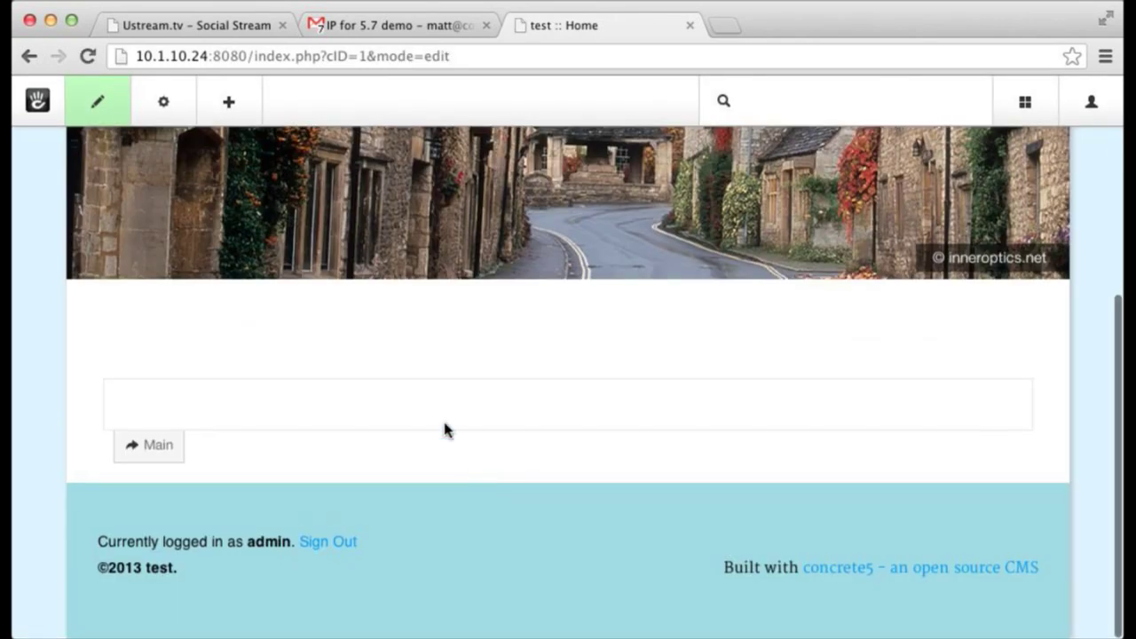
- Drag a Gathering block from the Navigation block types into the Main area
click(233, 106)
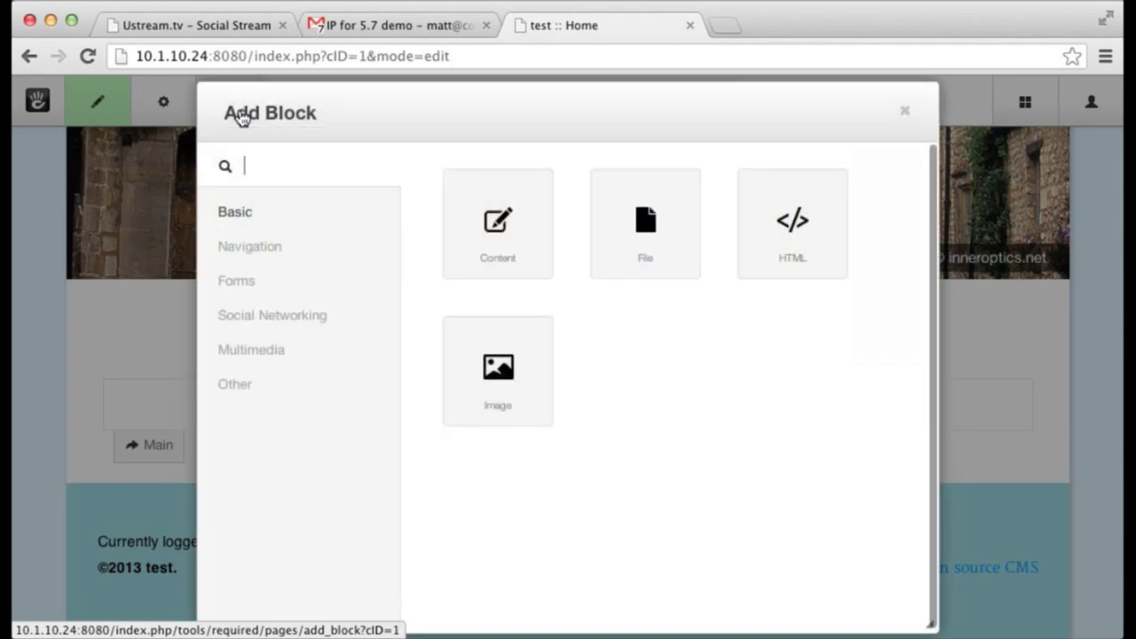
click(270, 256)
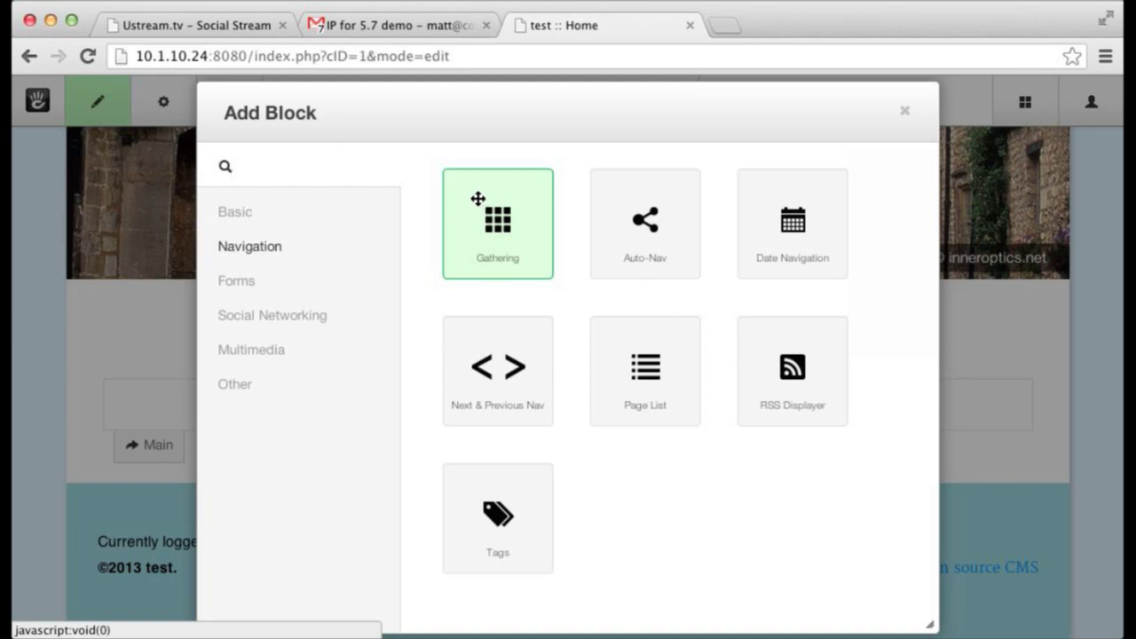
drag(477, 198, 455, 418)
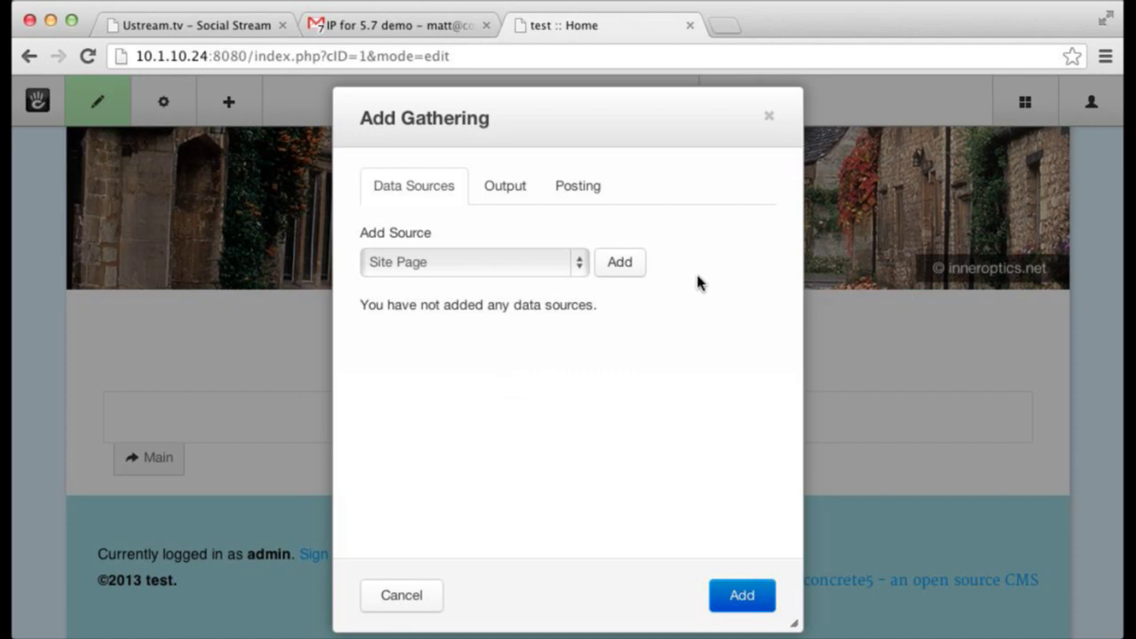
click(560, 263)
click(625, 268)
click(626, 267)
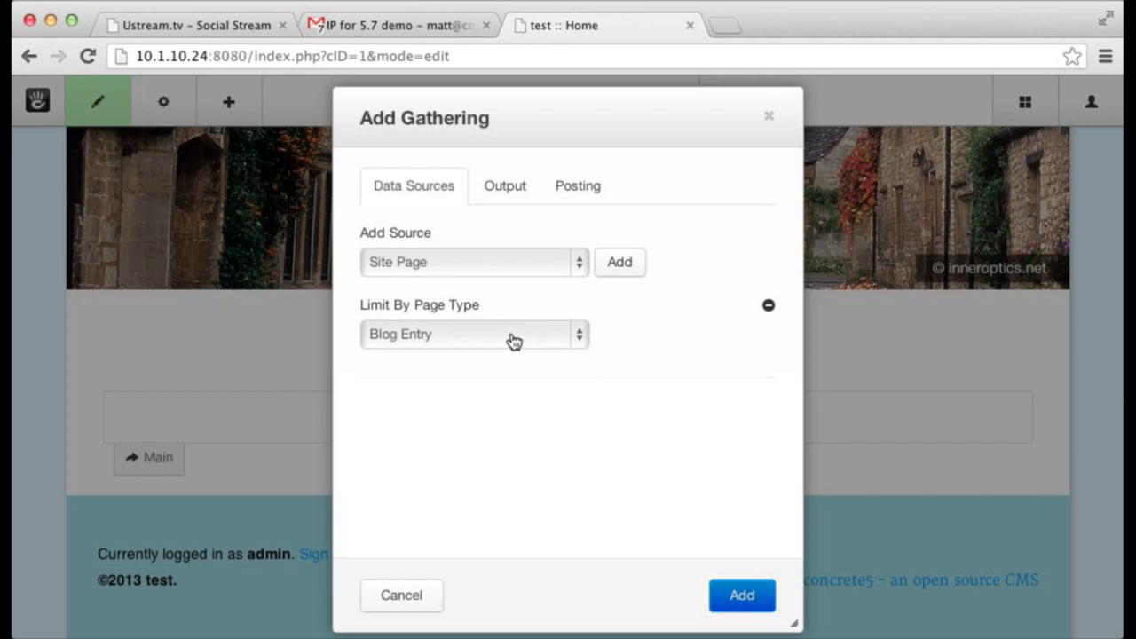
click(576, 261)
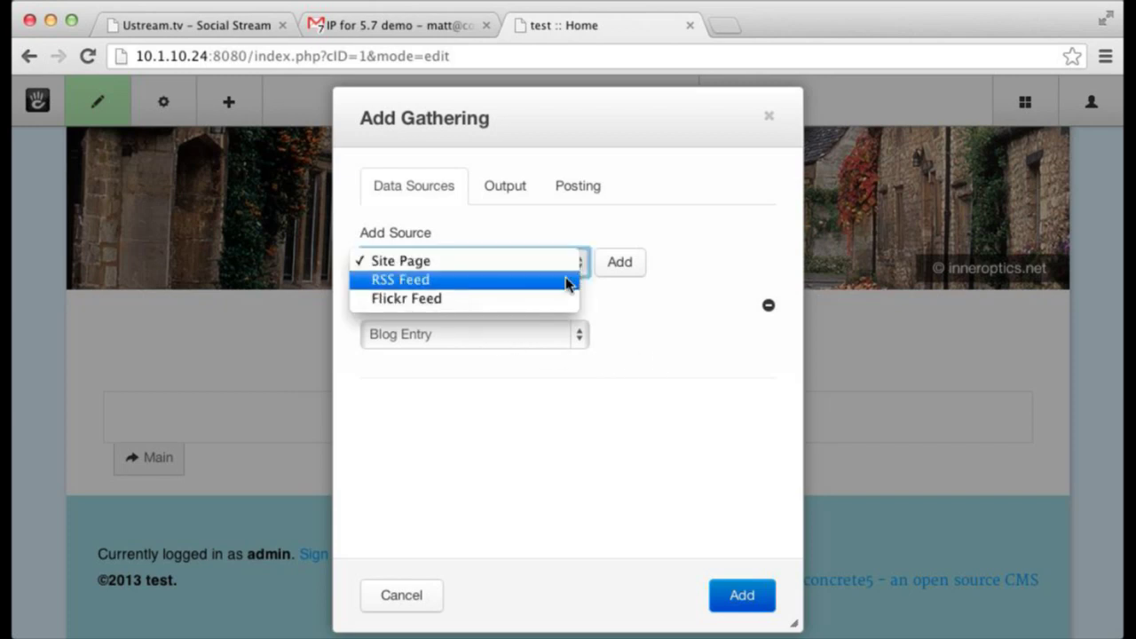
click(636, 215)
click(523, 267)
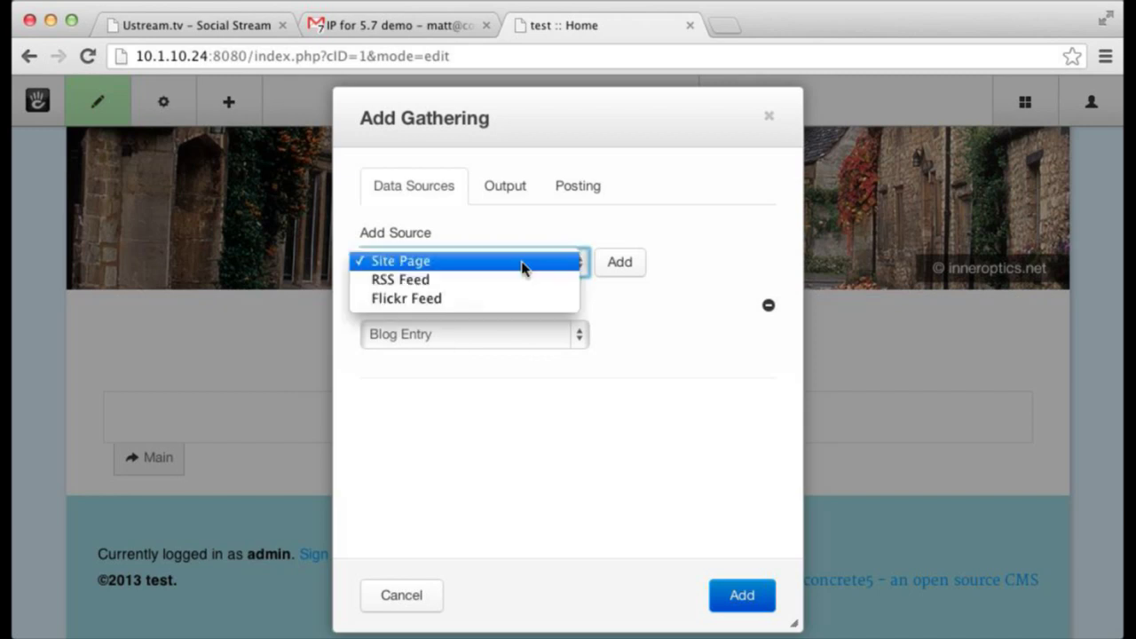
click(522, 286)
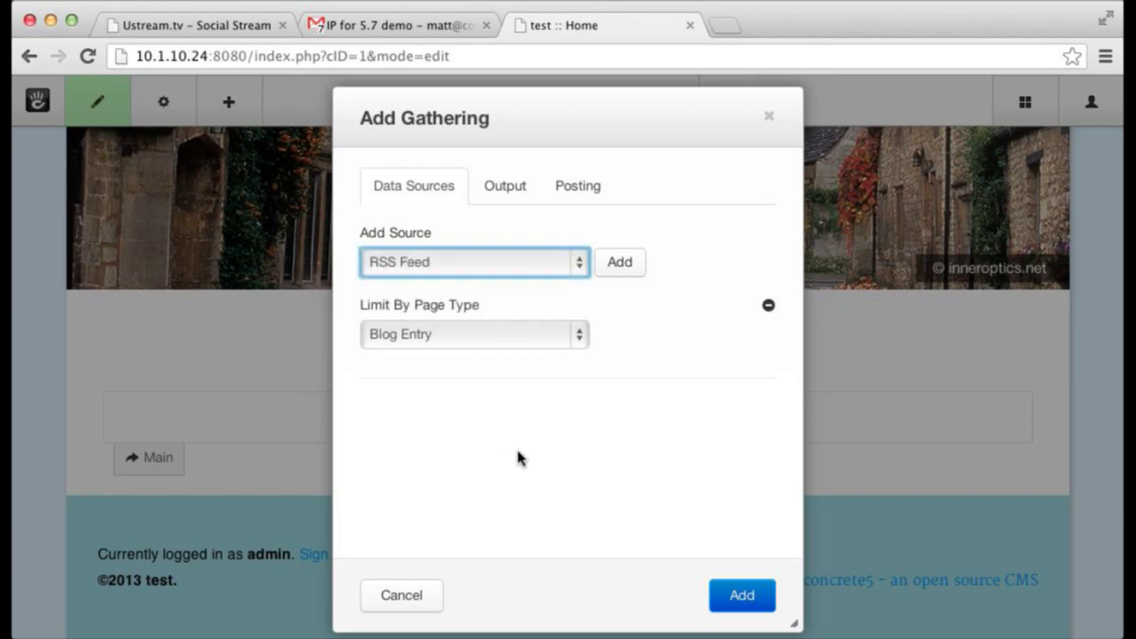
click(619, 268)
click(476, 430)
text(http://andrewembler.com/feed/)
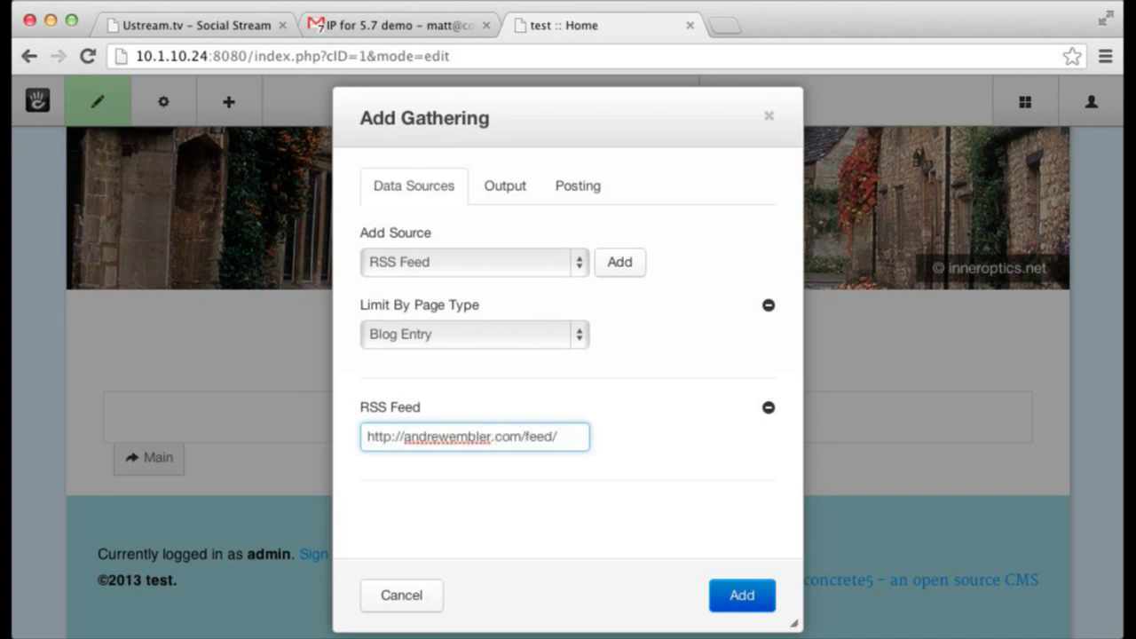
- Add a Flickr Feed source with the tag concrete5
click(578, 266)
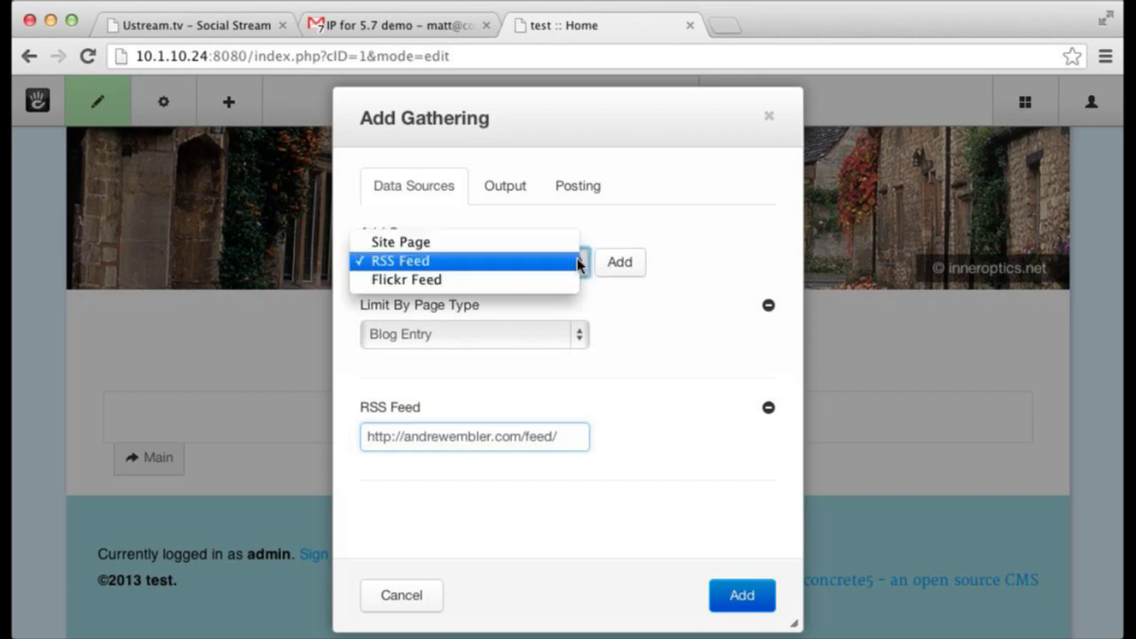
click(532, 279)
click(620, 262)
scroll(603, 350, down, 1)
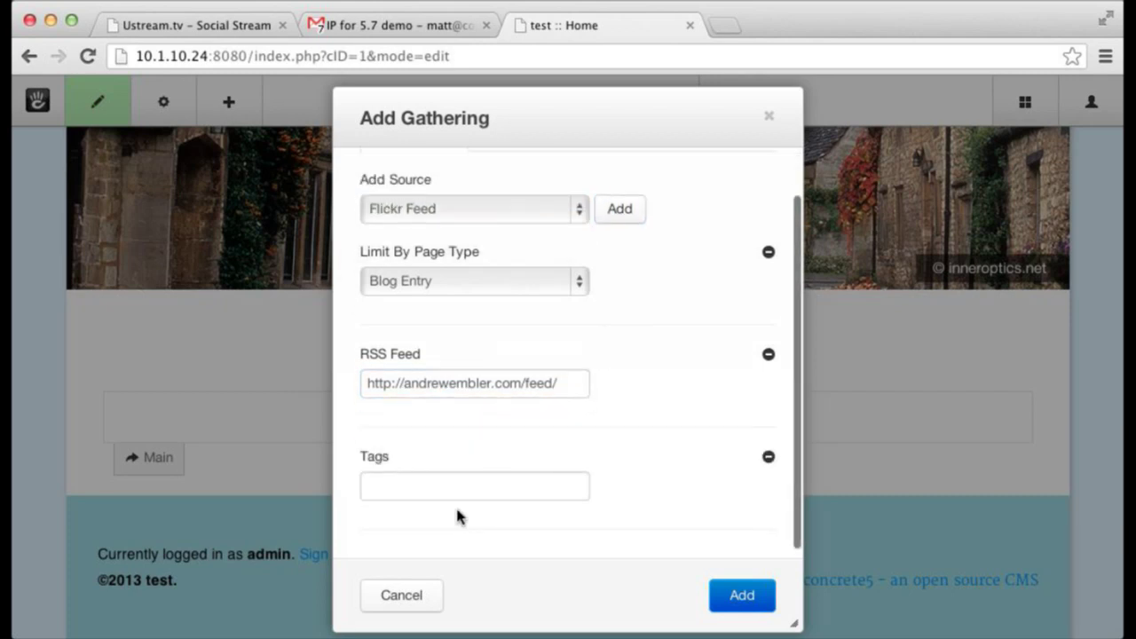
click(443, 489)
text(beach)
key(super+a)
text(concrete5)
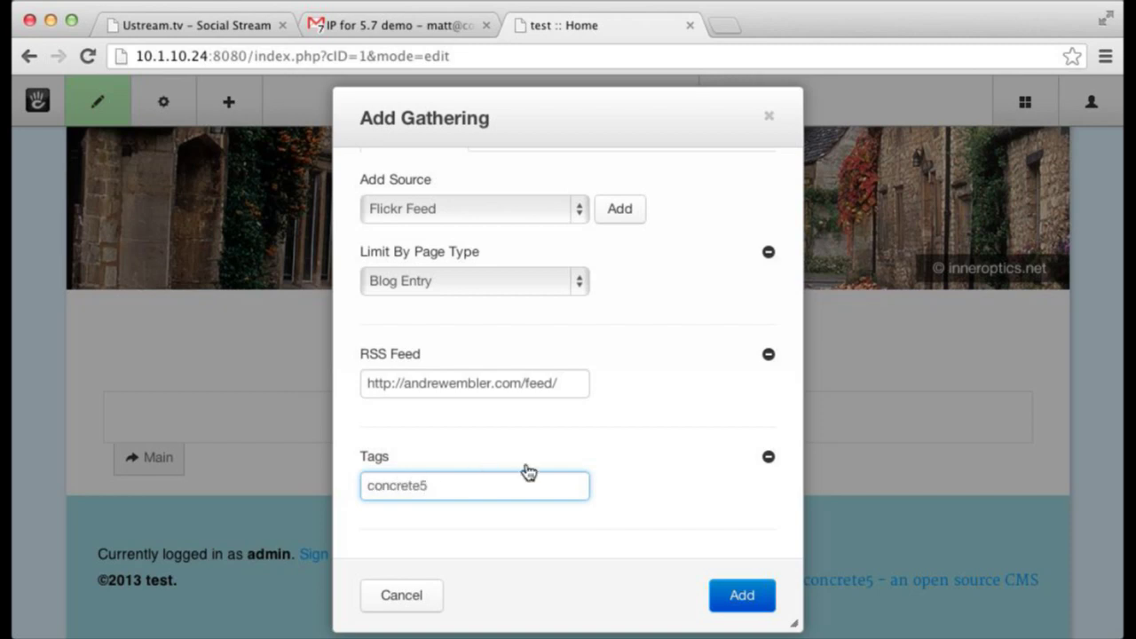
scroll(536, 457, up, 1)
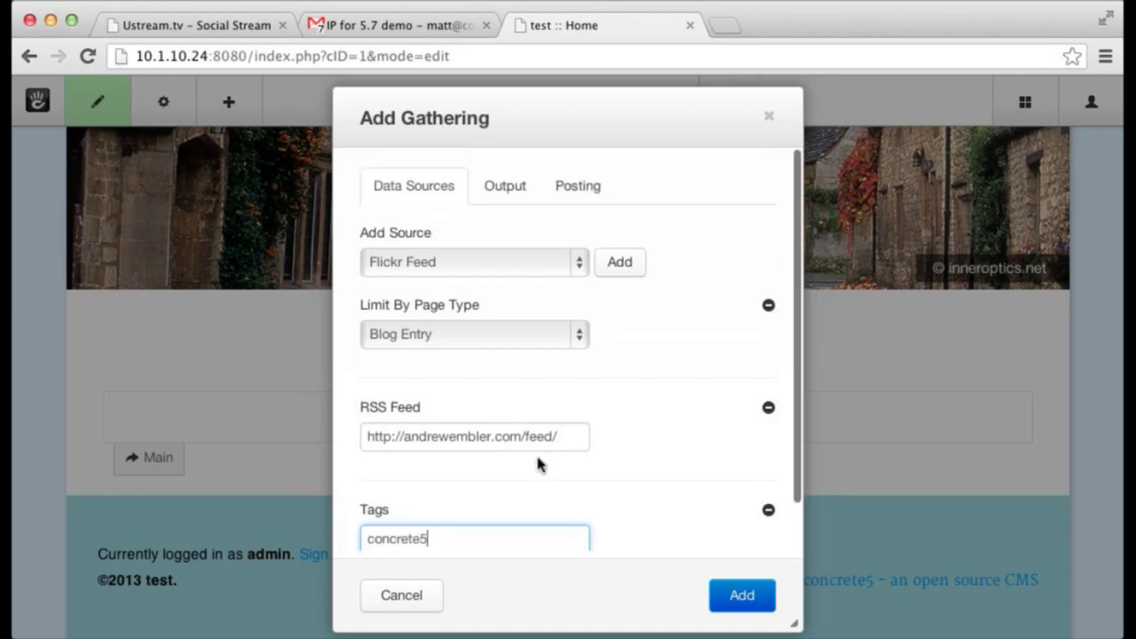
click(515, 259)
click(693, 235)
scroll(690, 240, down, 1)
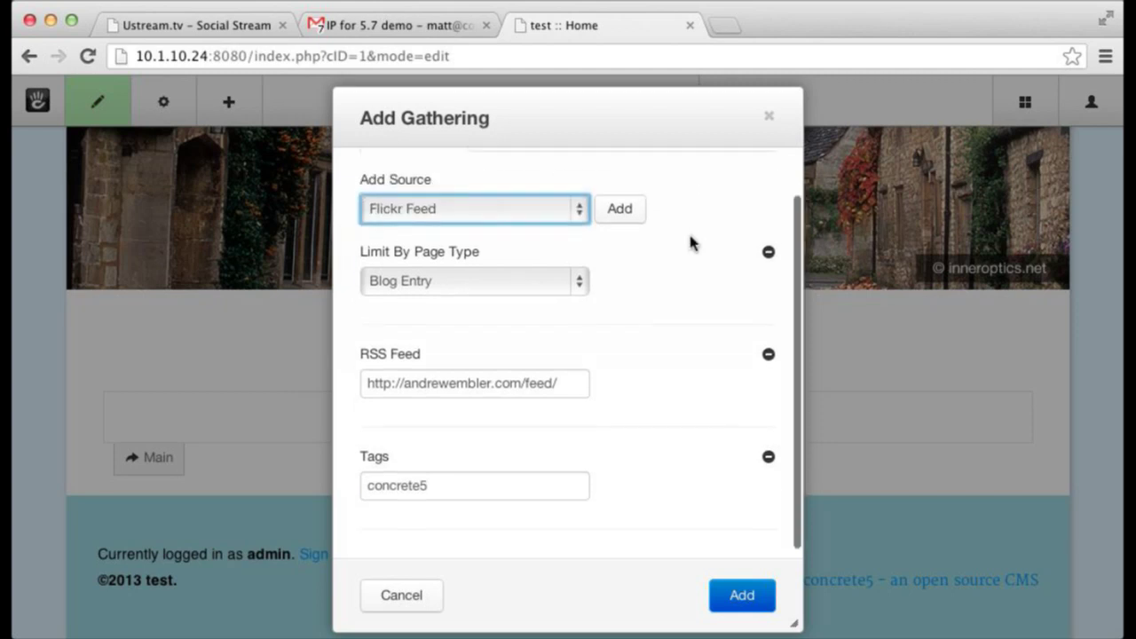
- Review the Gathering's Output and Posting settings, then add the Gathering
click(515, 162)
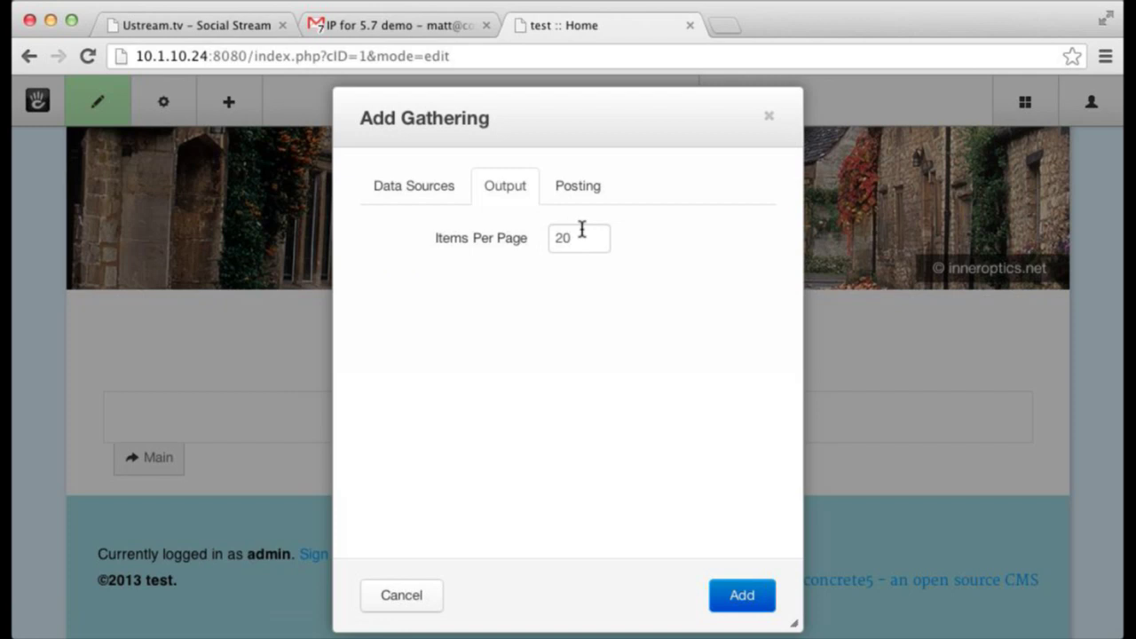
click(404, 188)
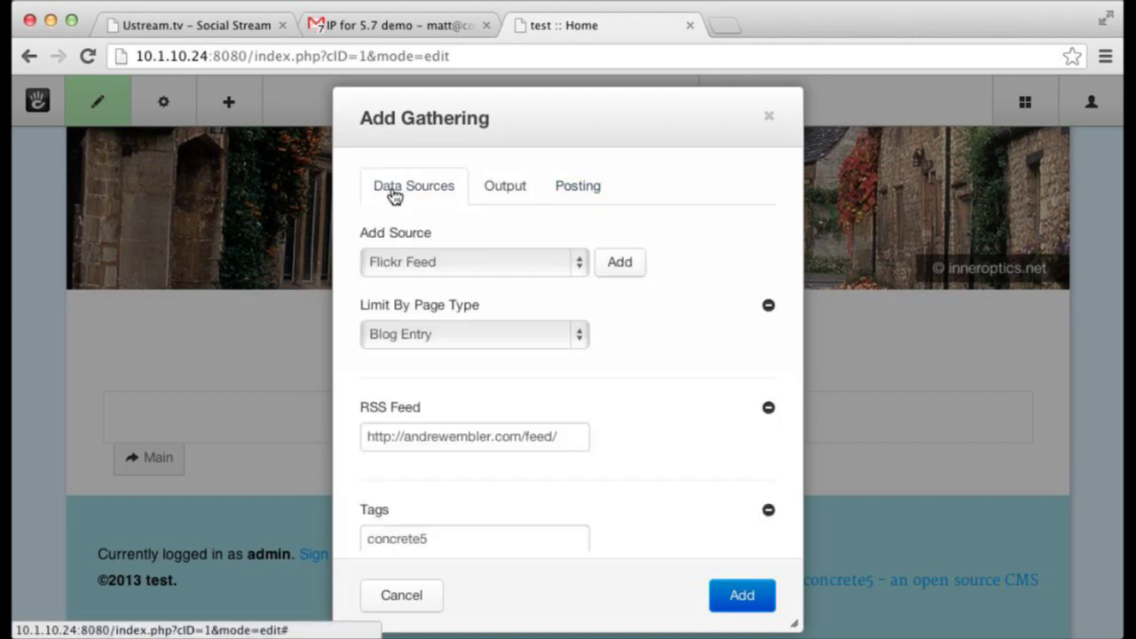
scroll(537, 302, down, 1)
scroll(537, 302, up, 1)
click(510, 188)
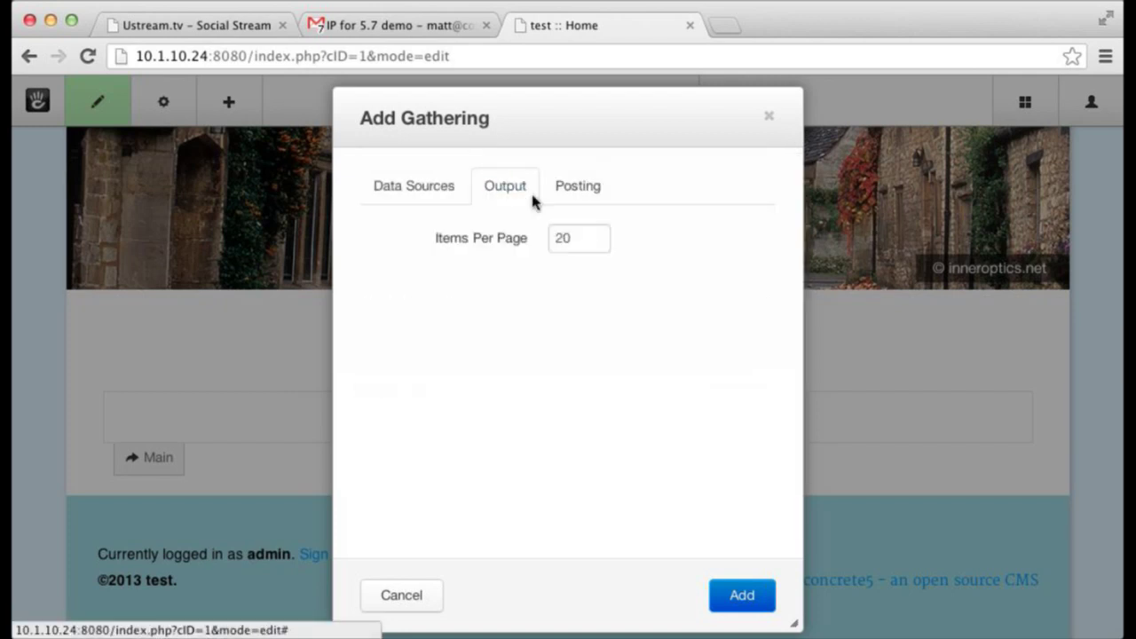
click(572, 201)
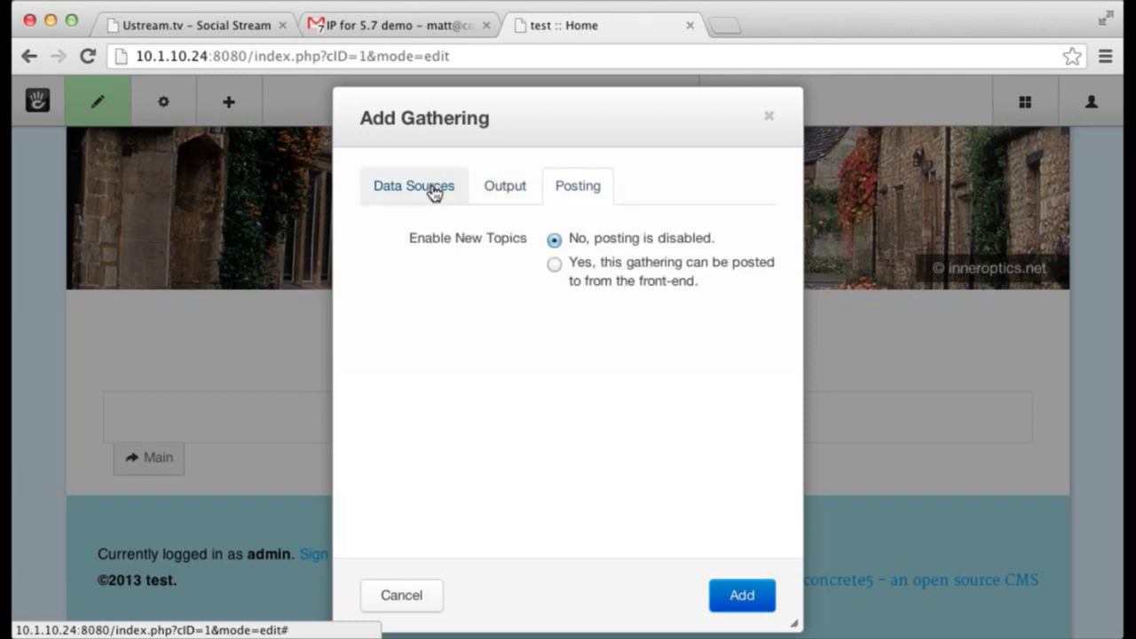
click(434, 188)
scroll(677, 524, down, 2)
click(752, 599)
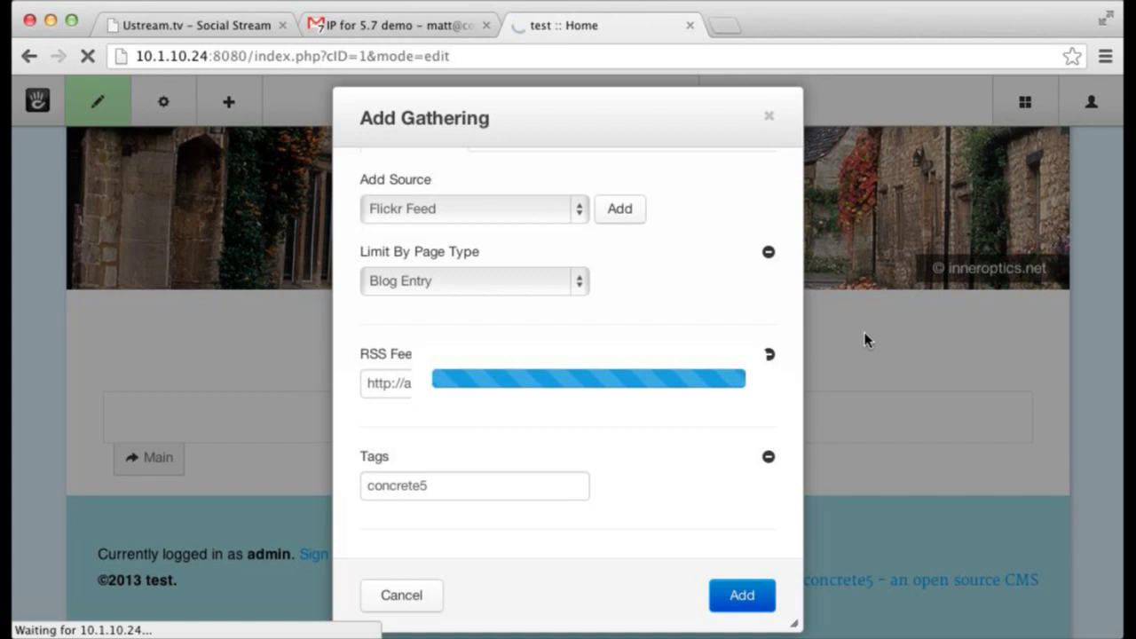
- Publish My Edits to save the Home page and leave edit mode
scroll(844, 311, down, 10)
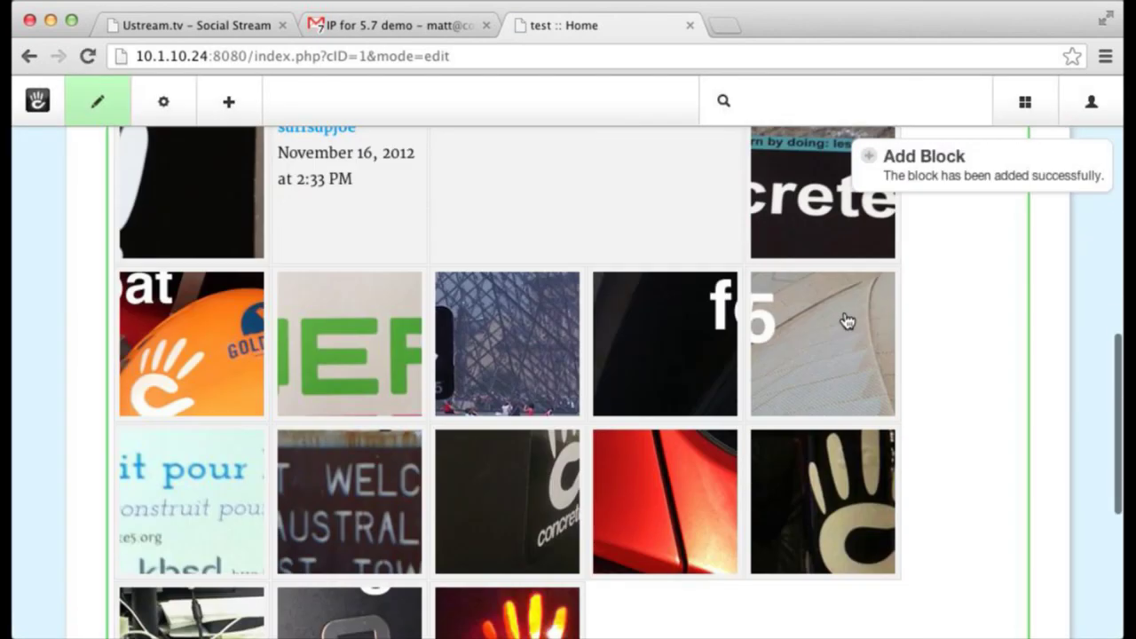
click(99, 96)
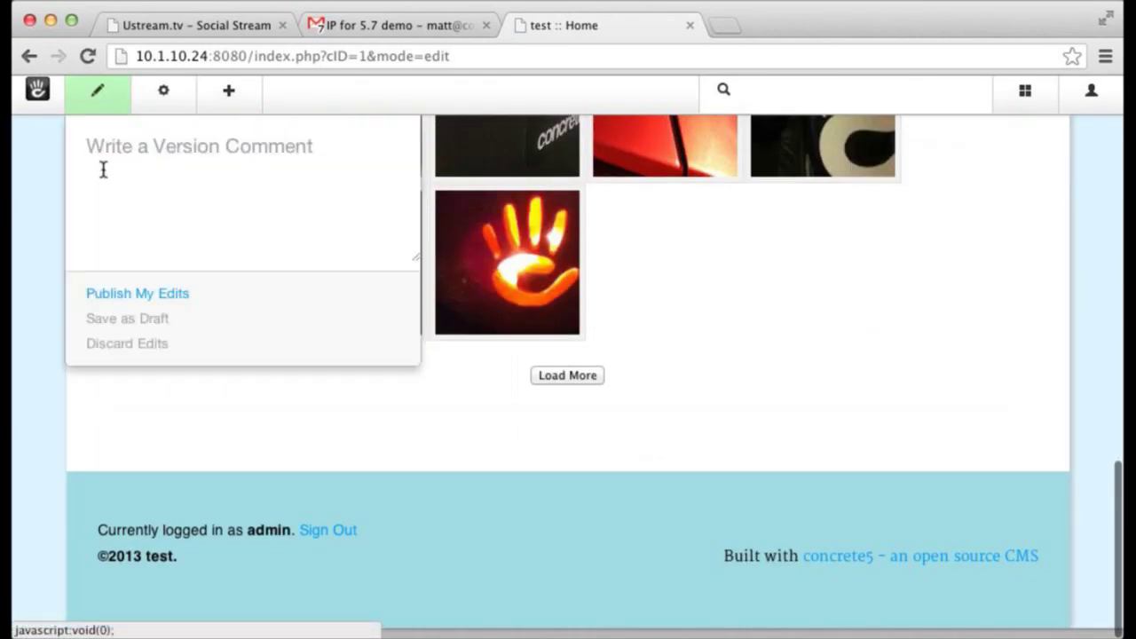
click(236, 317)
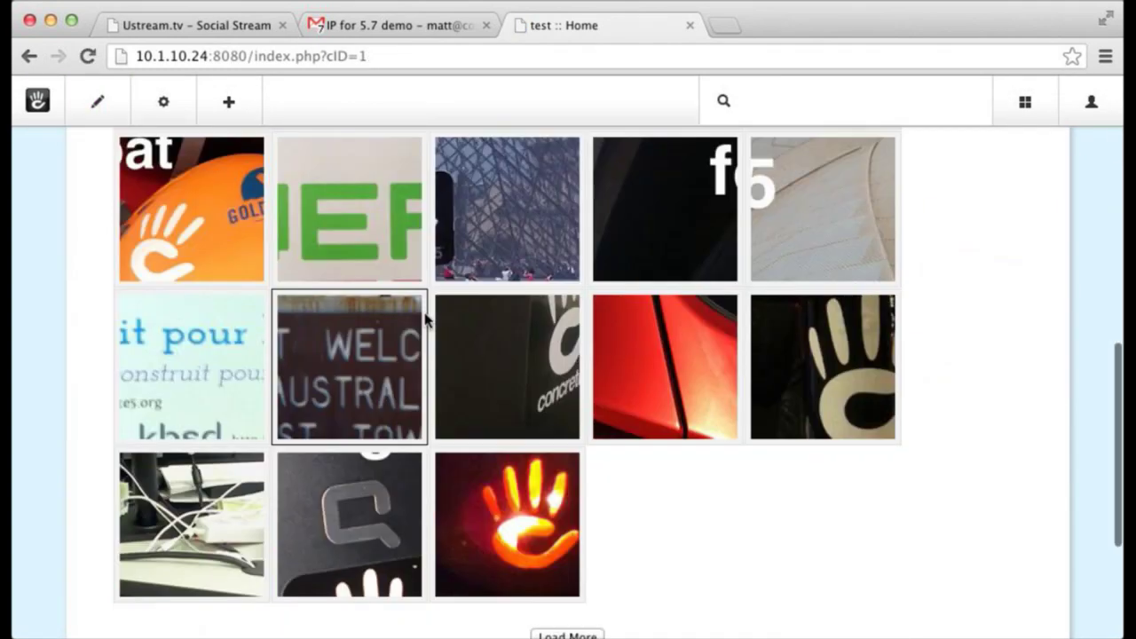
- Preview the Hello World image tile enlarged, close it, then load more tiles
scroll(426, 317, up, 6)
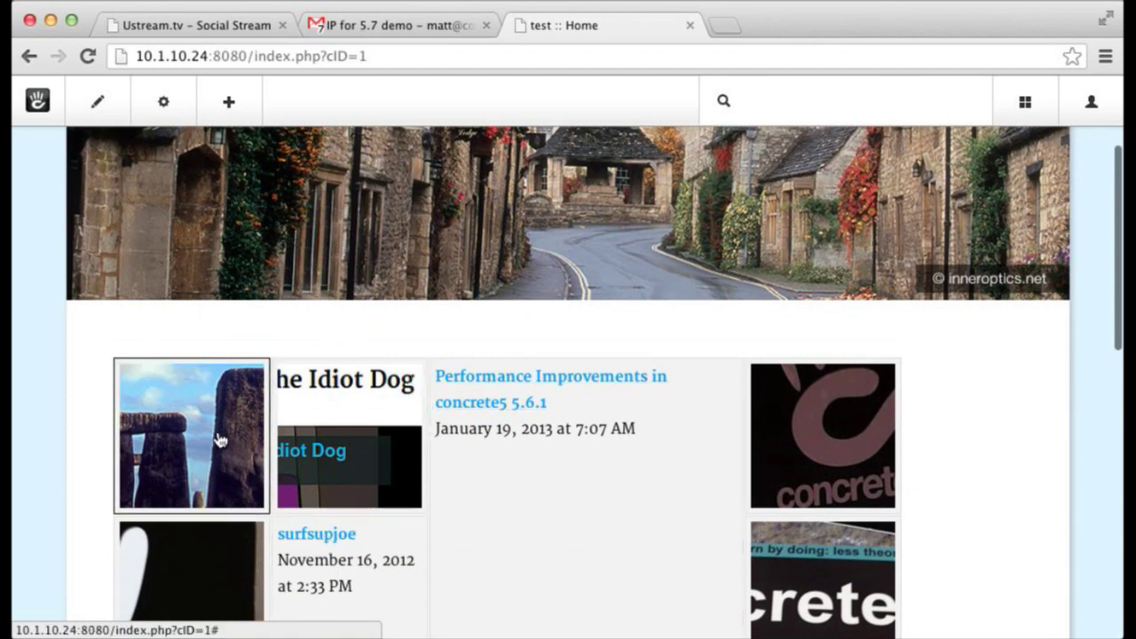
scroll(322, 500, down, 4)
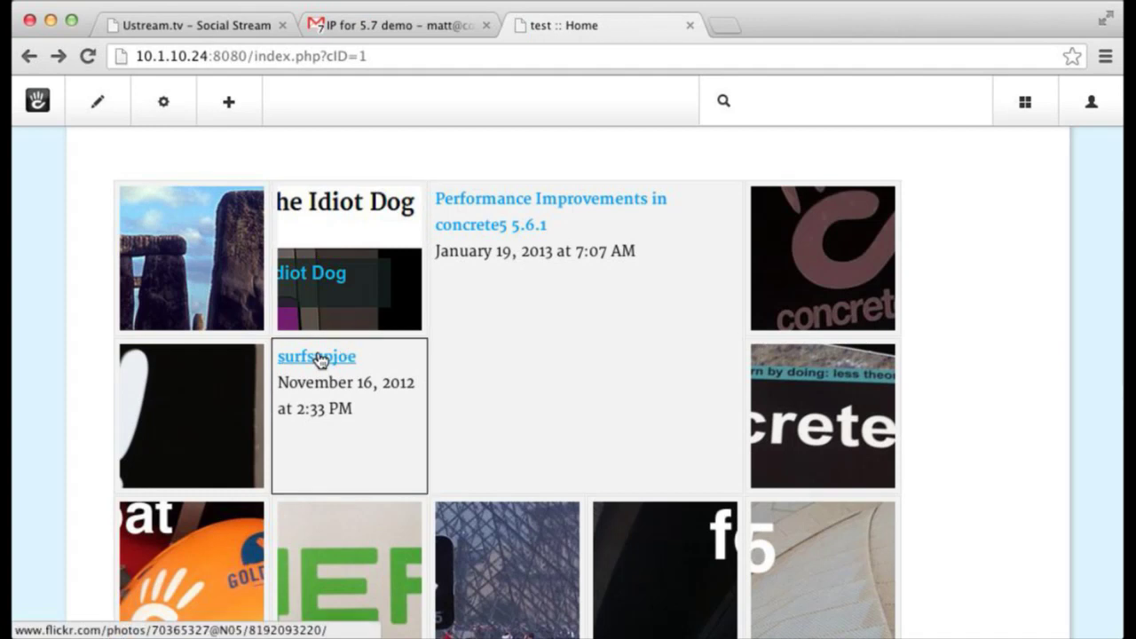
click(218, 249)
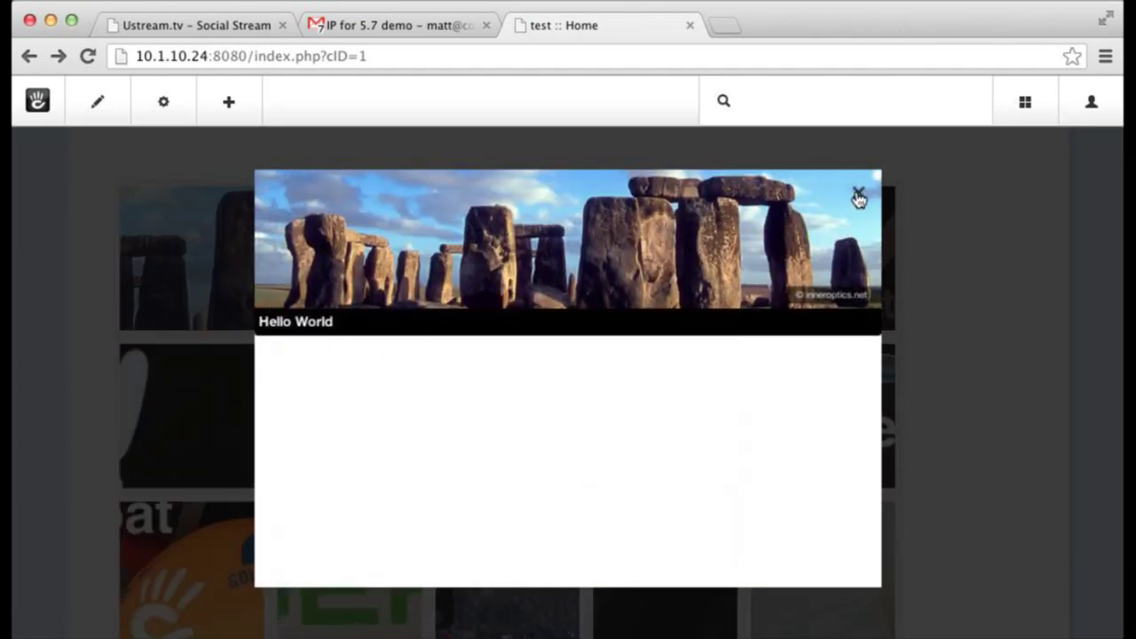
click(858, 198)
scroll(151, 222, down, 5)
scroll(170, 272, down, 3)
click(558, 461)
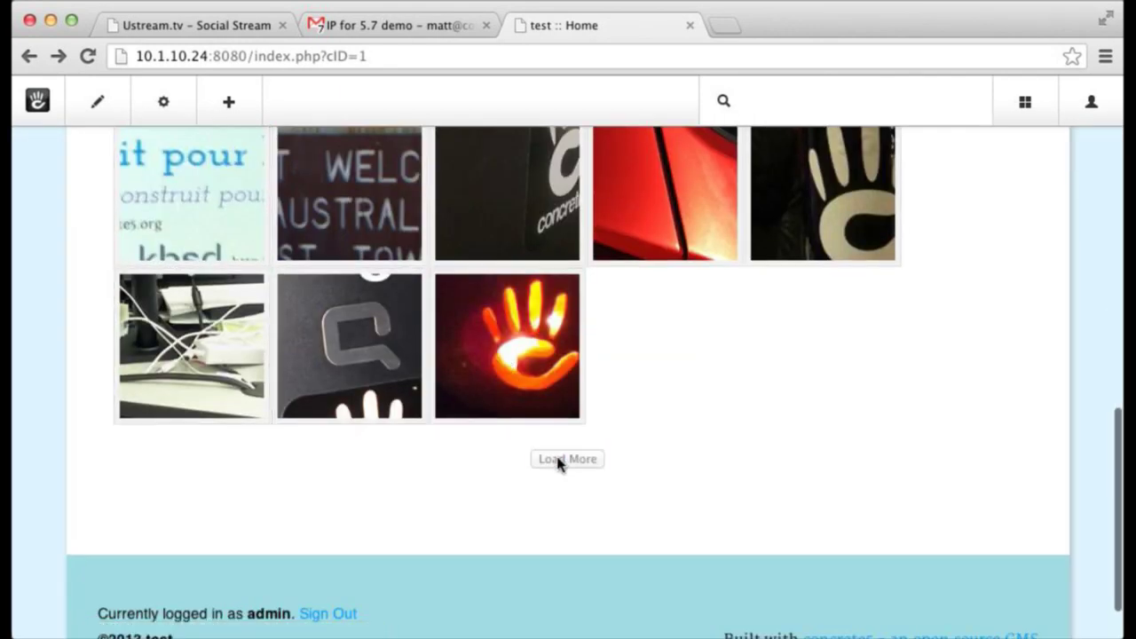
scroll(757, 473, down, 4)
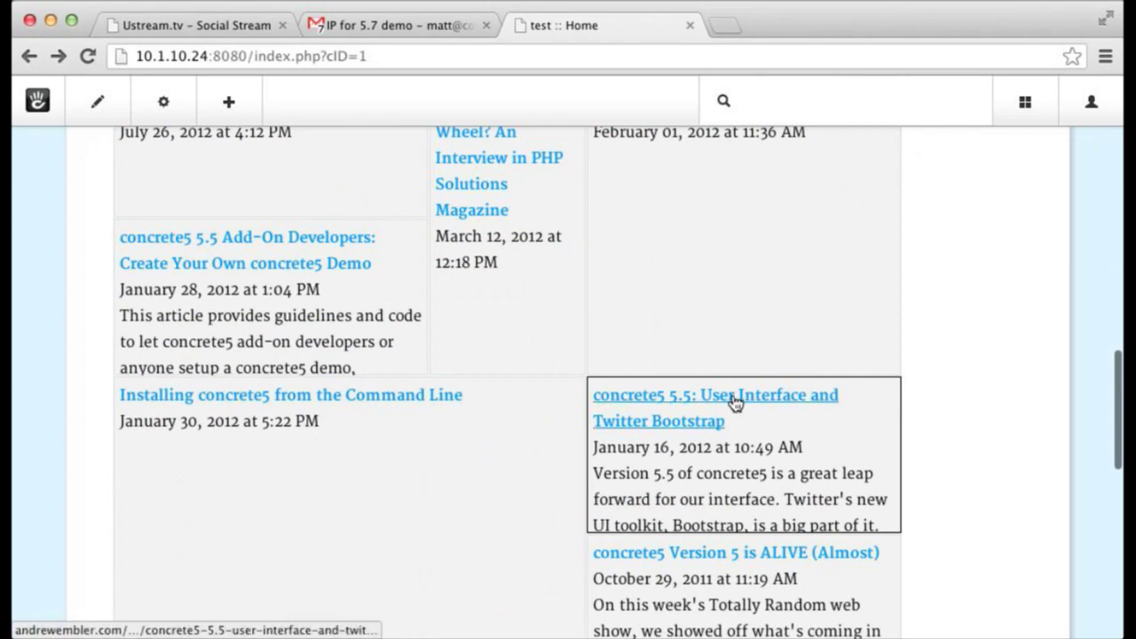
scroll(736, 394, down, 1)
scroll(740, 378, up, 10)
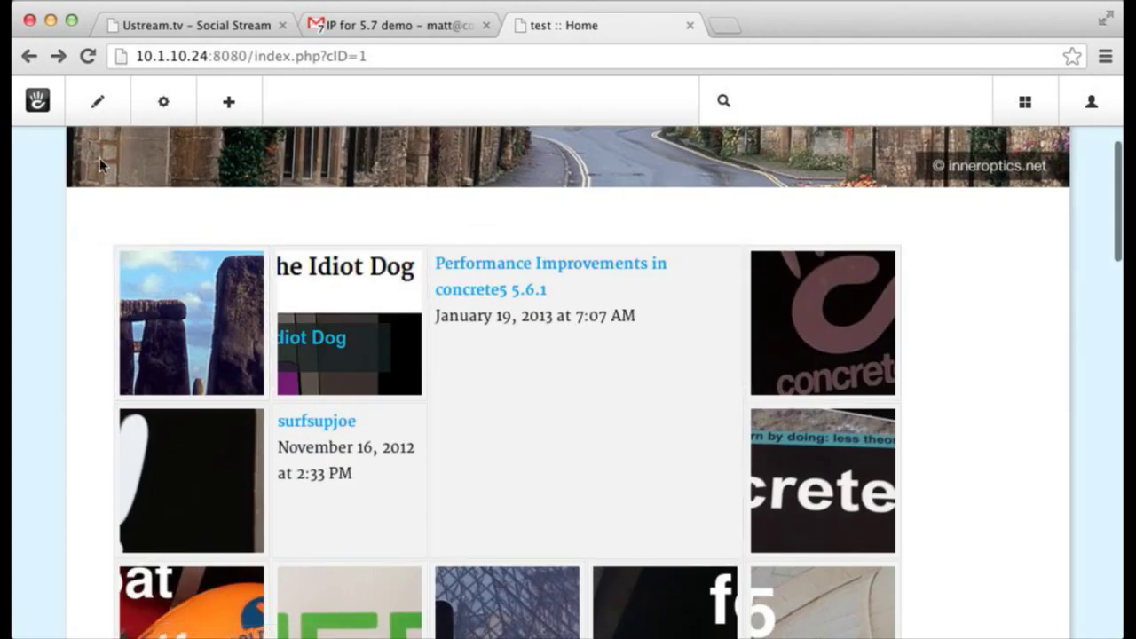
- Put the Home page into edit mode and start editing the gathering block's tiles
click(103, 112)
click(107, 151)
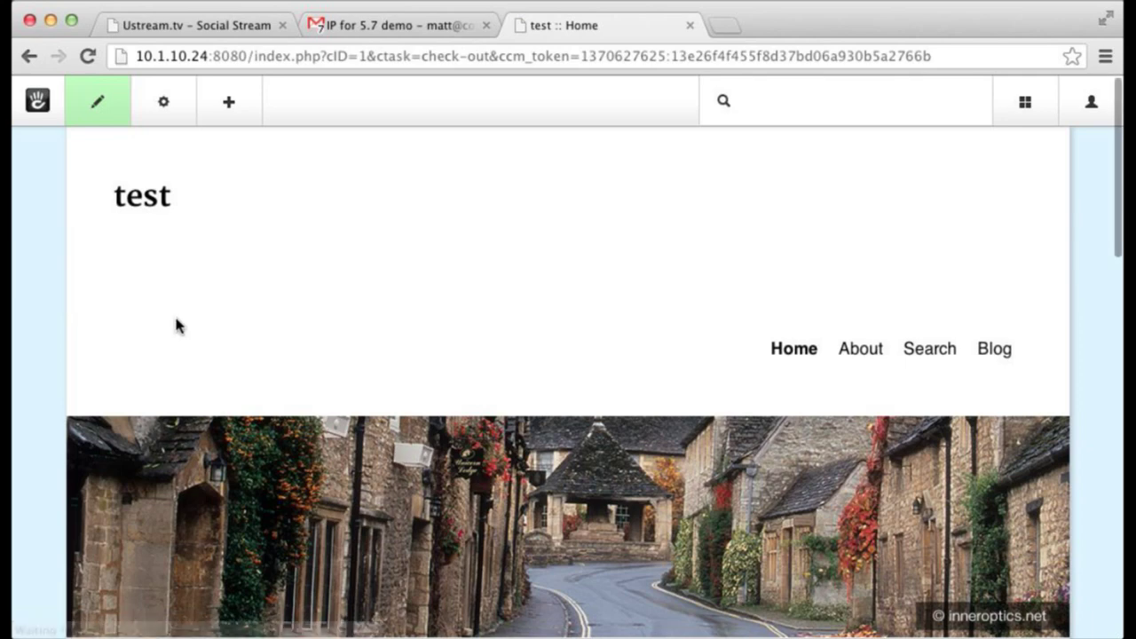
scroll(175, 325, down, 6)
click(493, 320)
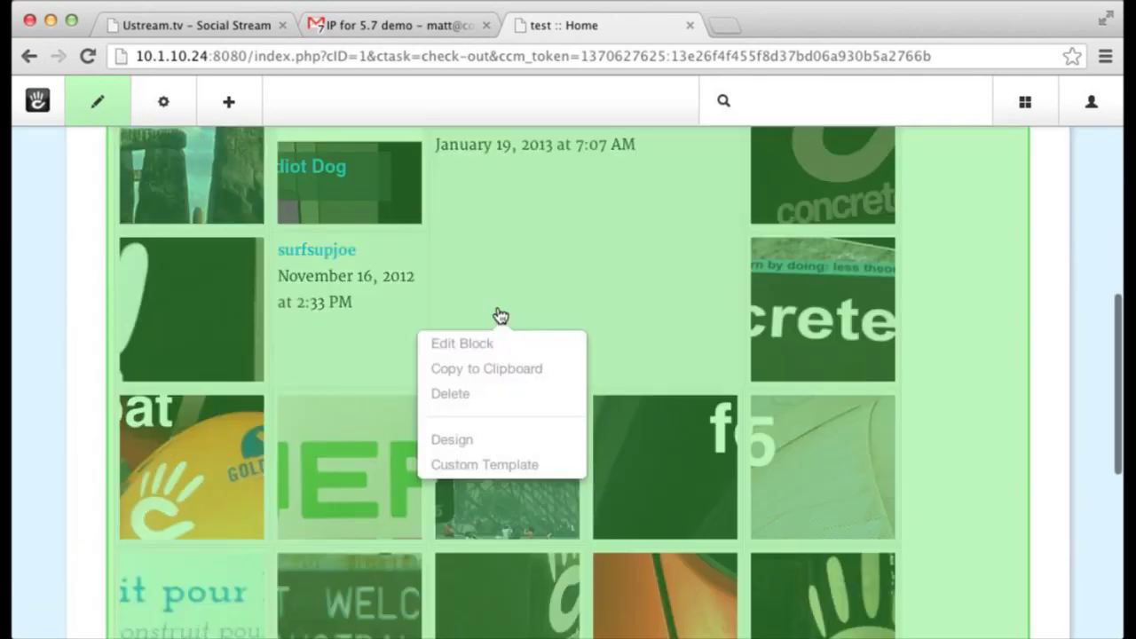
click(498, 344)
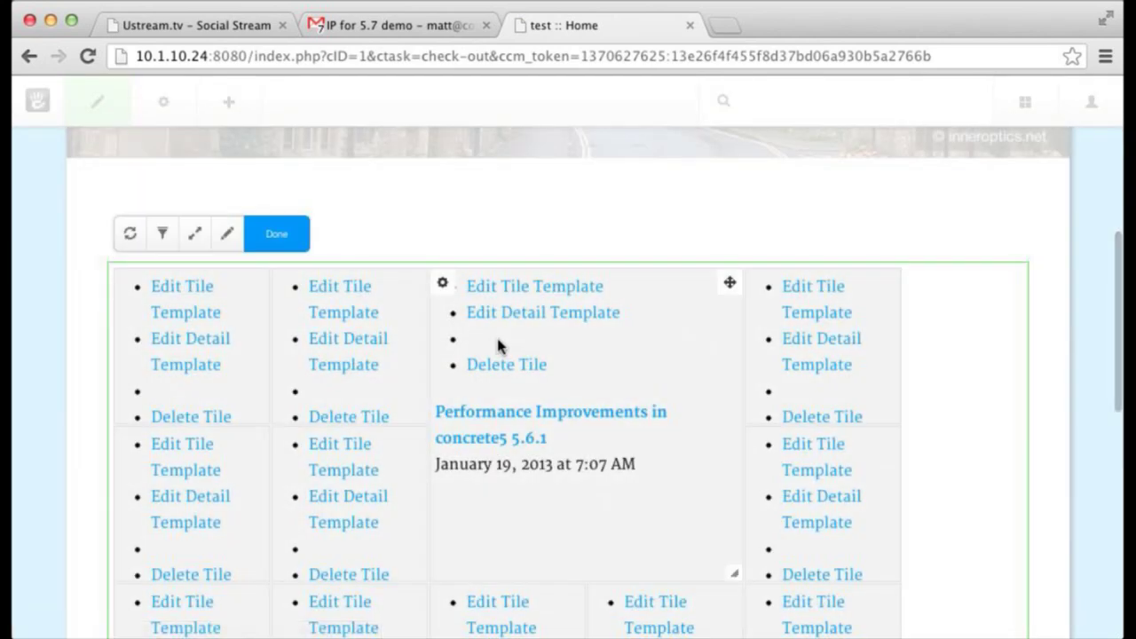
scroll(441, 287, down, 3)
scroll(414, 236, up, 3)
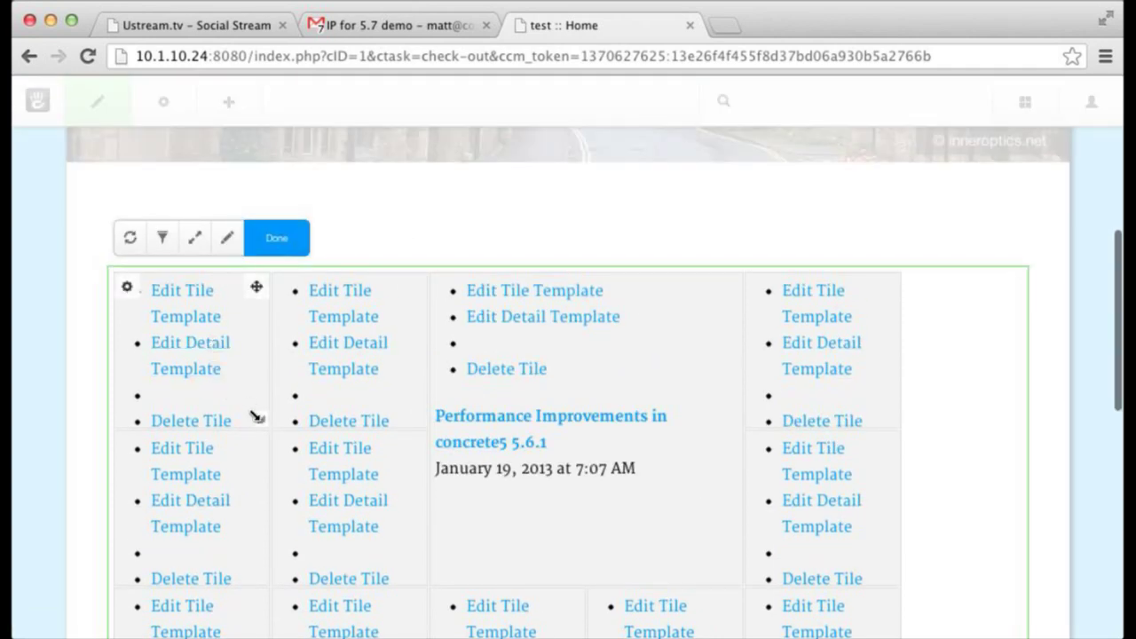
- Resize tiles: make Idiot Dog two rows tall and Performance Improvements one row
drag(257, 418, 417, 522)
scroll(409, 399, down, 1)
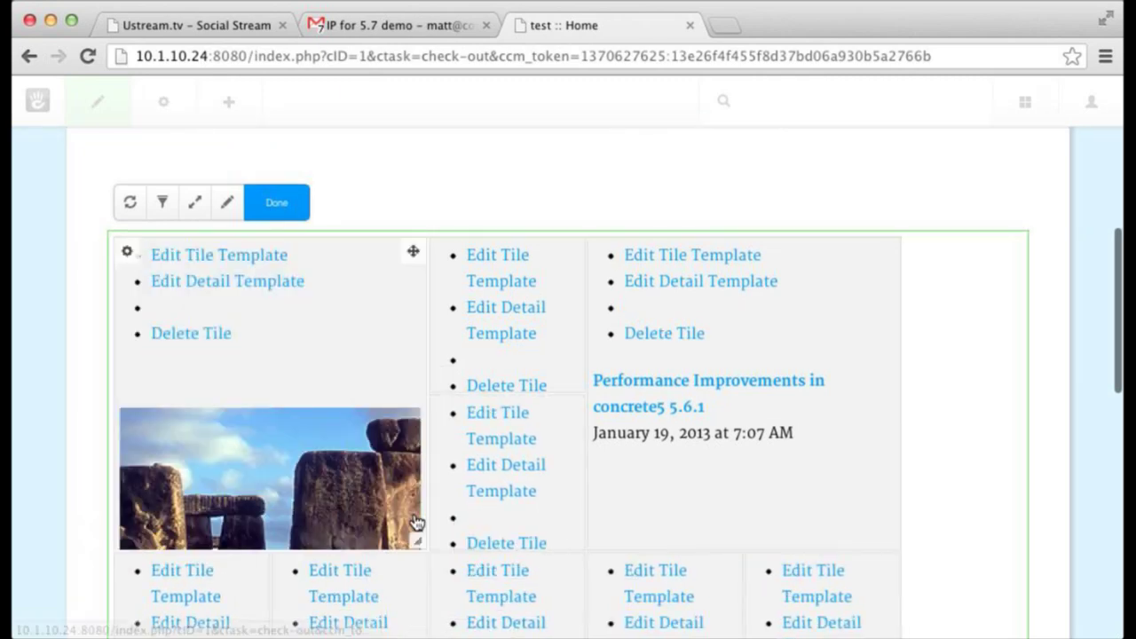
click(128, 254)
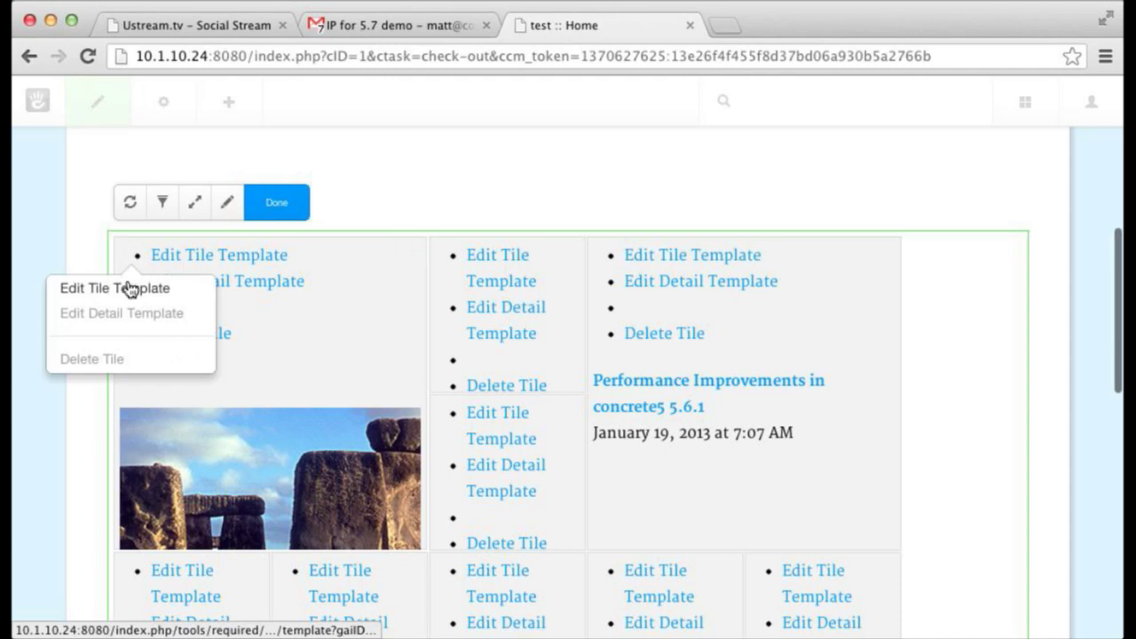
click(129, 293)
scroll(454, 245, down, 5)
scroll(454, 245, up, 5)
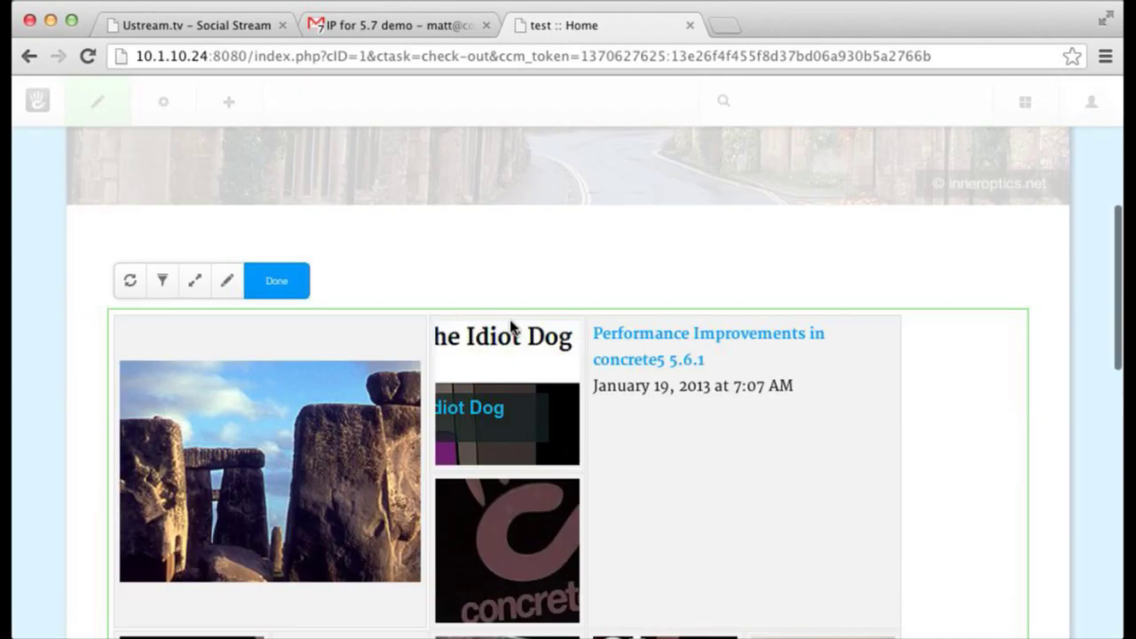
scroll(510, 328, down, 3)
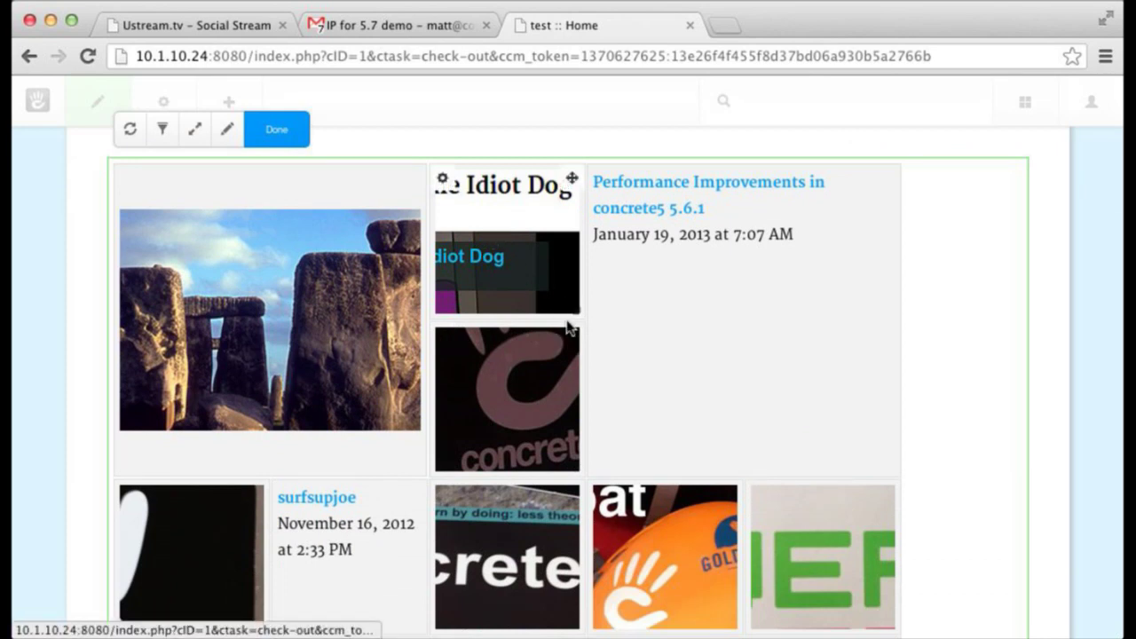
drag(571, 307, 581, 455)
scroll(579, 456, down, 3)
scroll(918, 441, up, 3)
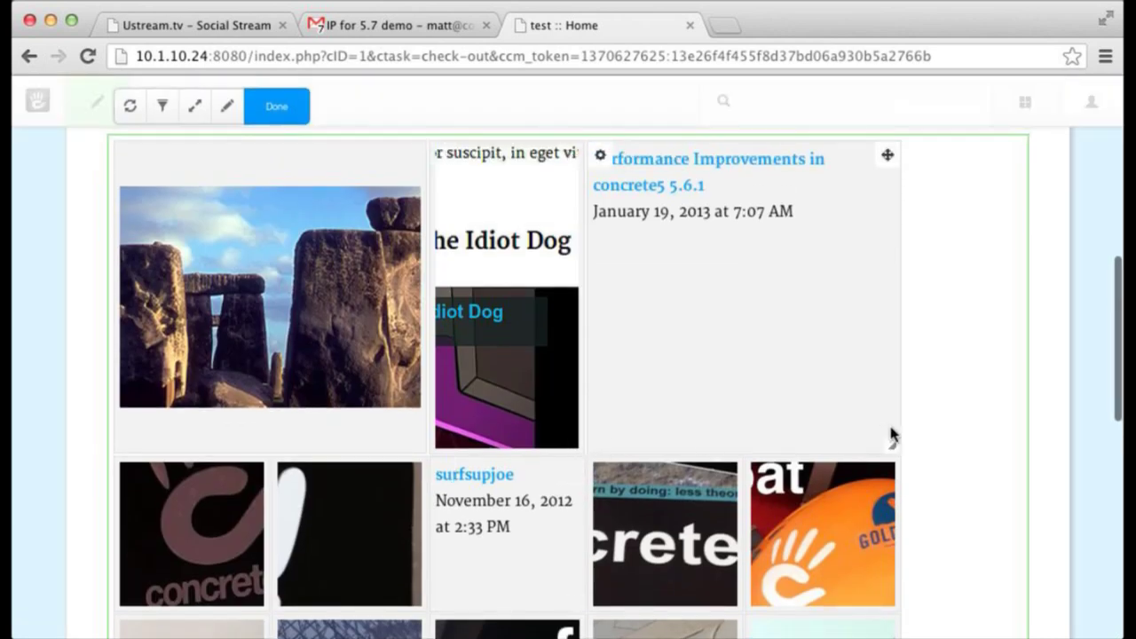
drag(887, 445, 893, 277)
- Give the Hello World tile the Title & Date template and shrink it to one cell
click(601, 156)
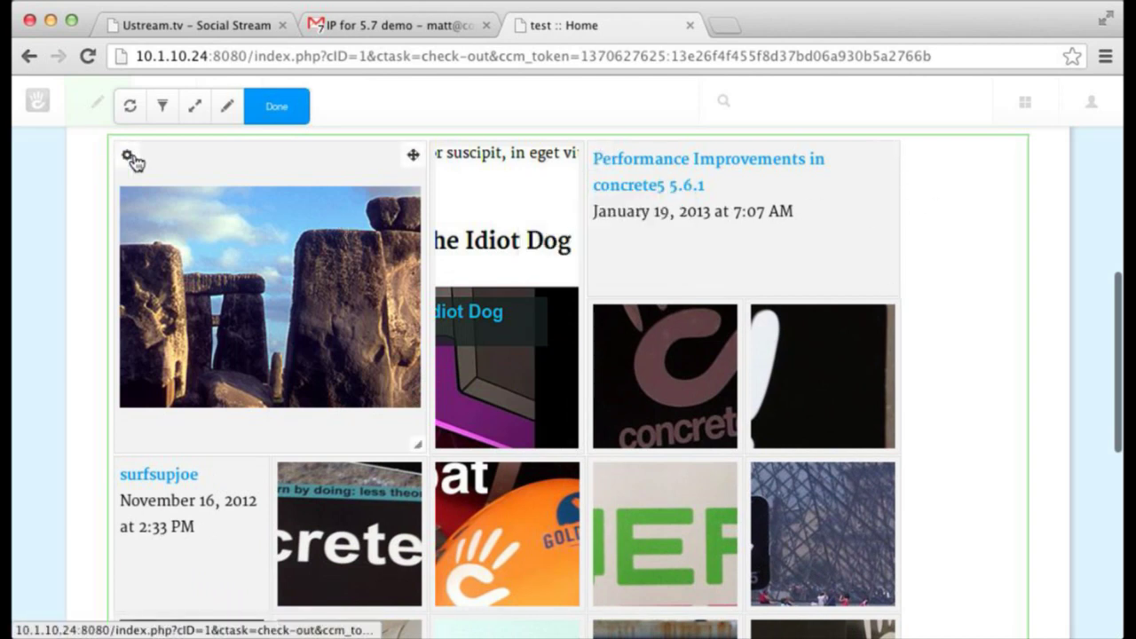
click(129, 156)
click(134, 191)
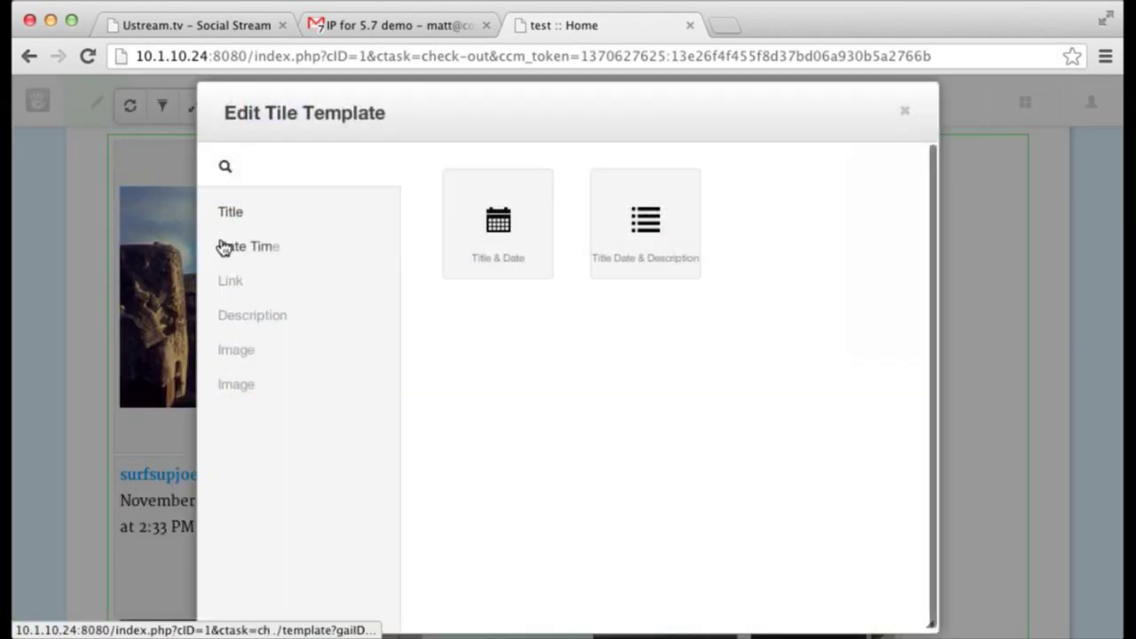
click(520, 243)
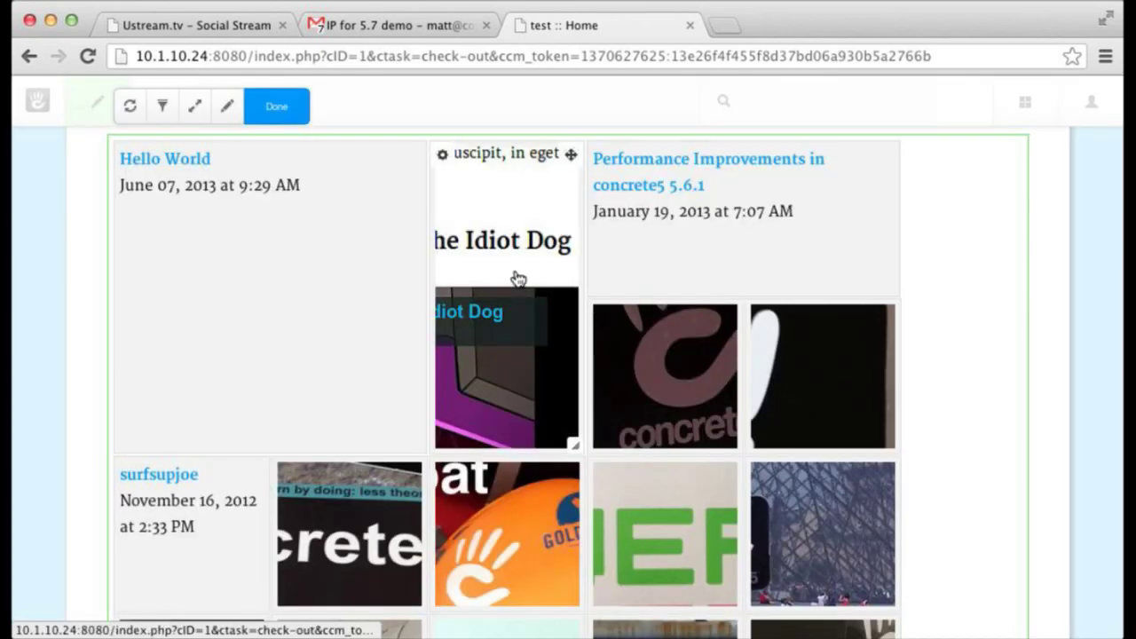
drag(420, 446, 234, 240)
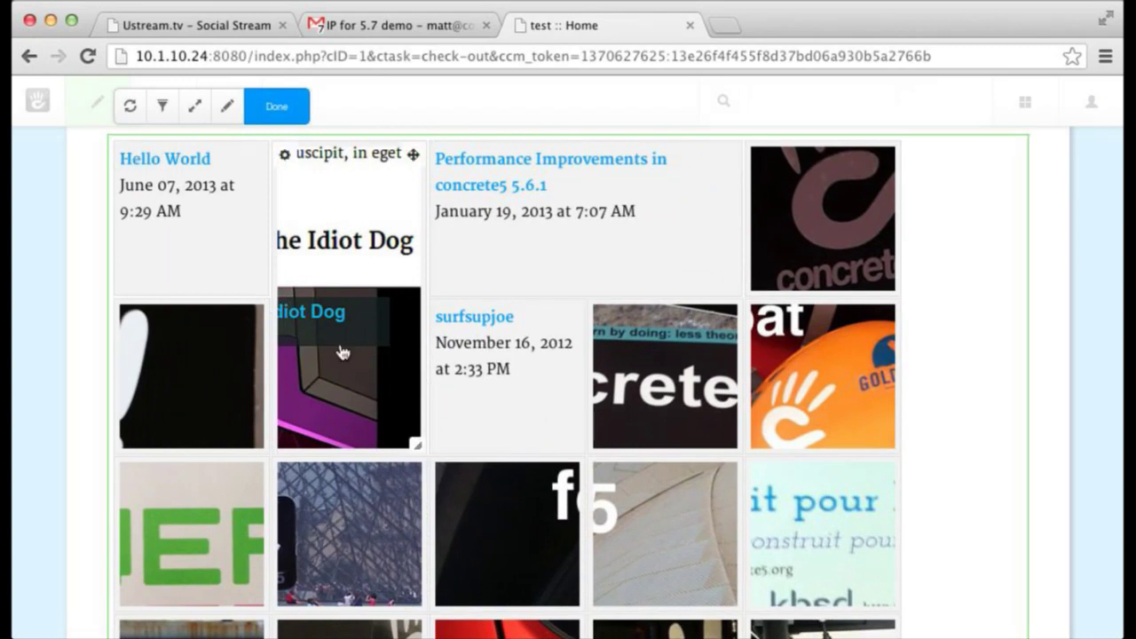
- Stretch the red tile to two rows and widen the glowing hand tile across the row
scroll(271, 452, down, 5)
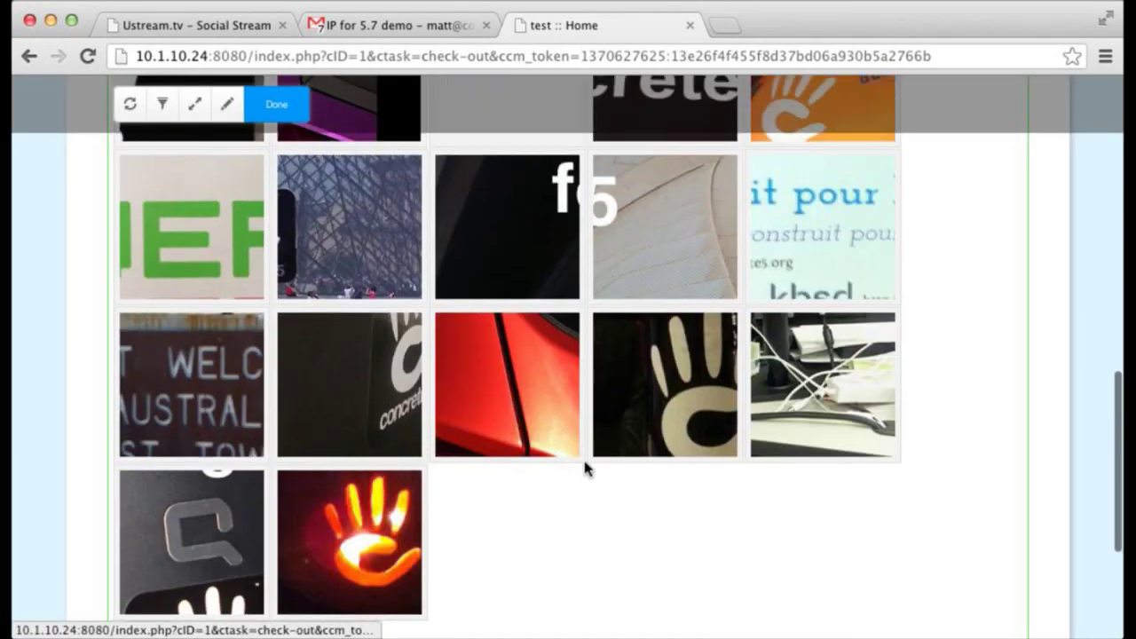
drag(575, 452, 575, 568)
drag(734, 456, 866, 550)
scroll(681, 536, down, 5)
drag(253, 404, 885, 388)
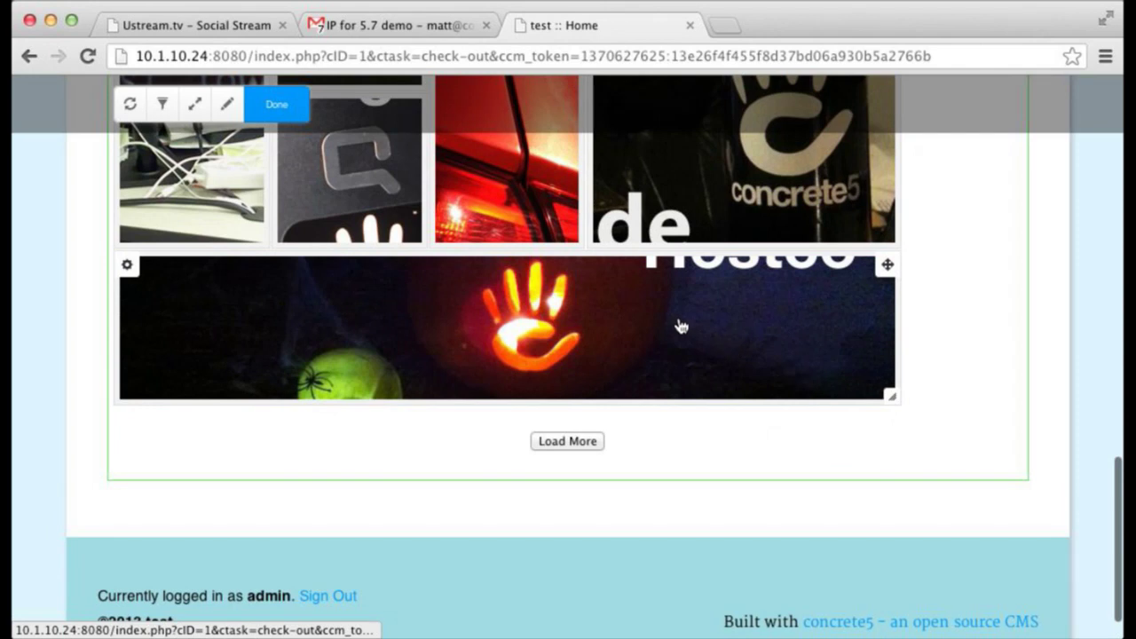
scroll(680, 327, up, 5)
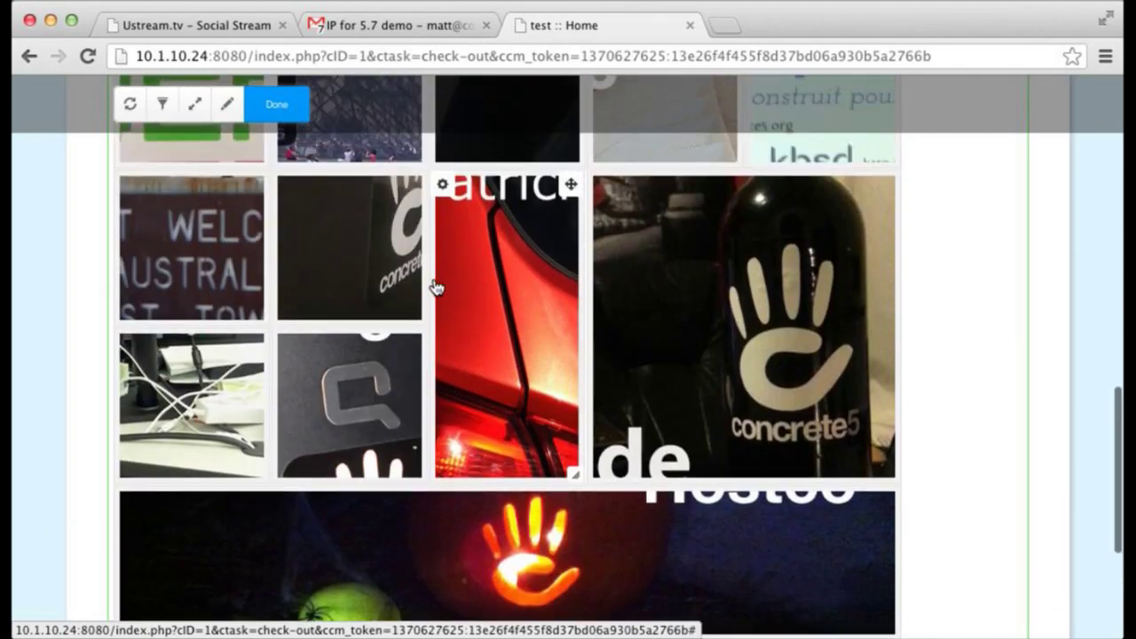
scroll(434, 287, up, 2)
drag(414, 306, 238, 305)
scroll(238, 306, down, 2)
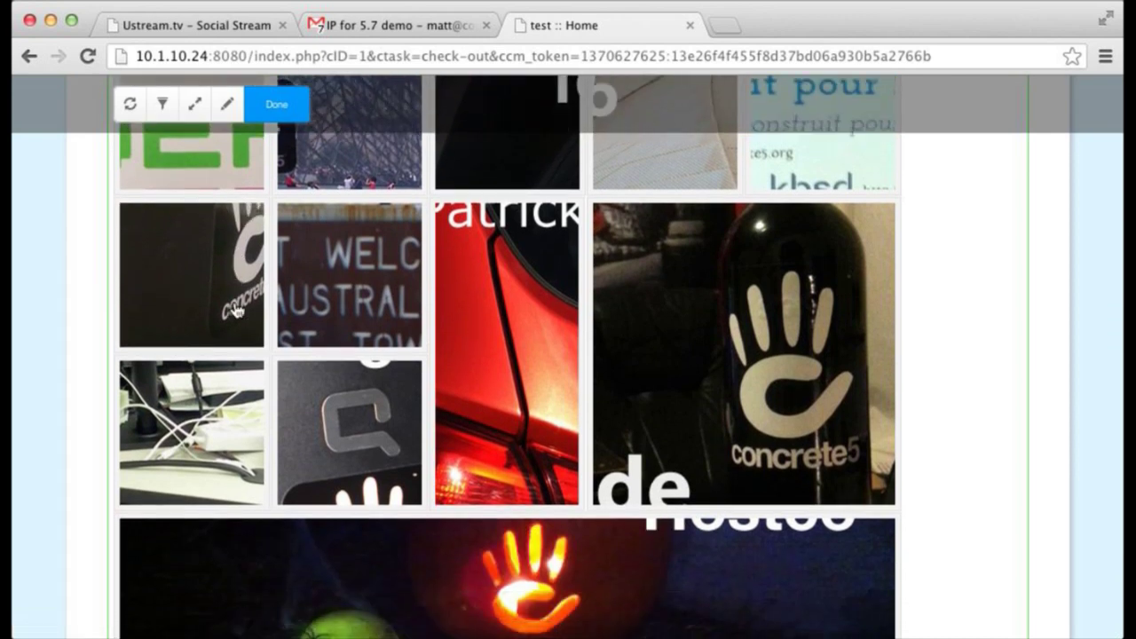
scroll(236, 310, down, 5)
scroll(554, 447, down, 1)
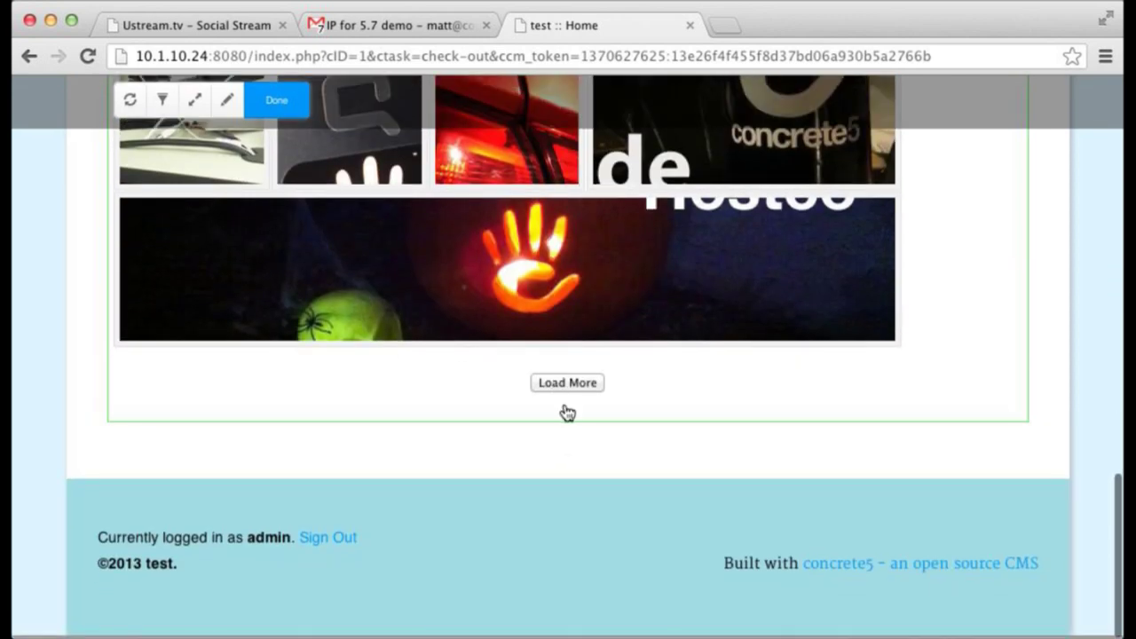
- Finish editing the gathering block and leave edit mode, publishing the page changes
click(576, 401)
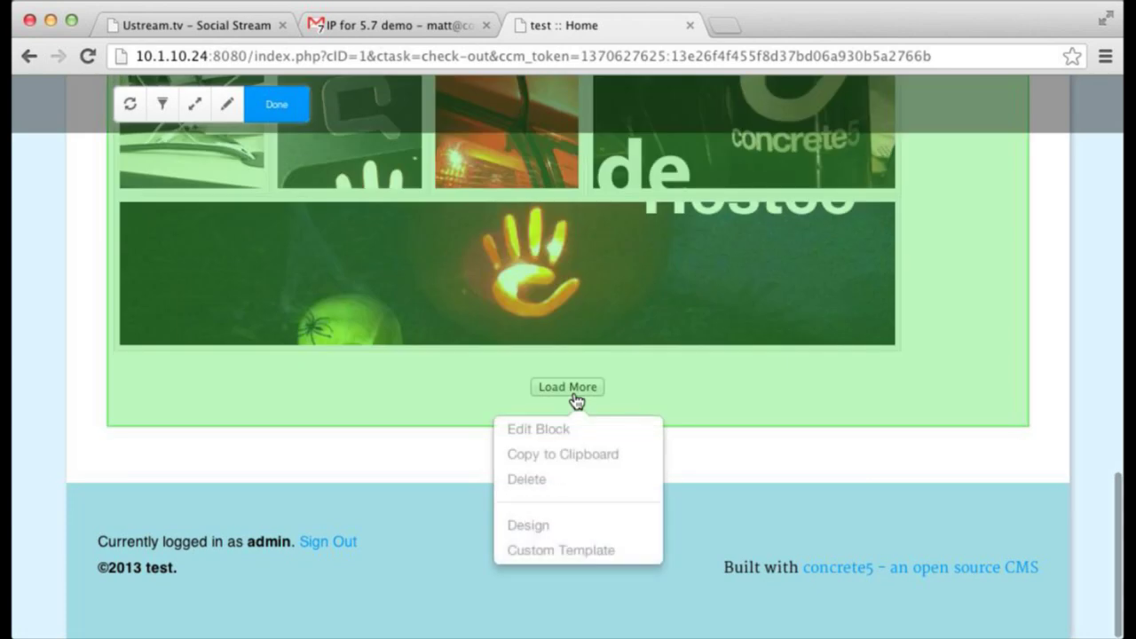
click(665, 445)
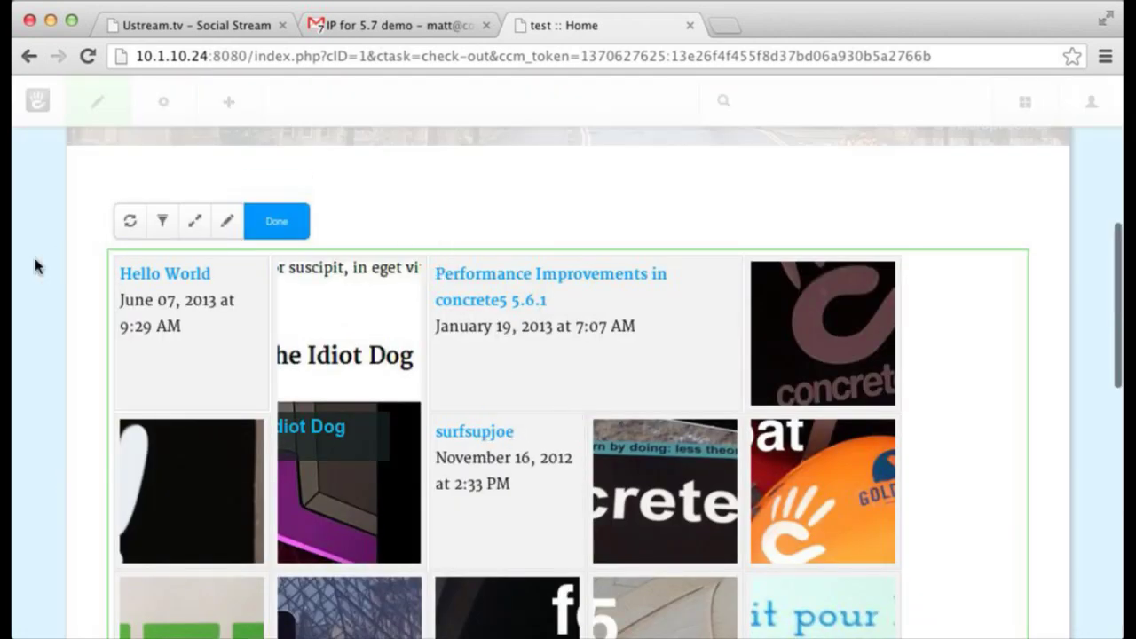
click(272, 222)
scroll(309, 277, down, 10)
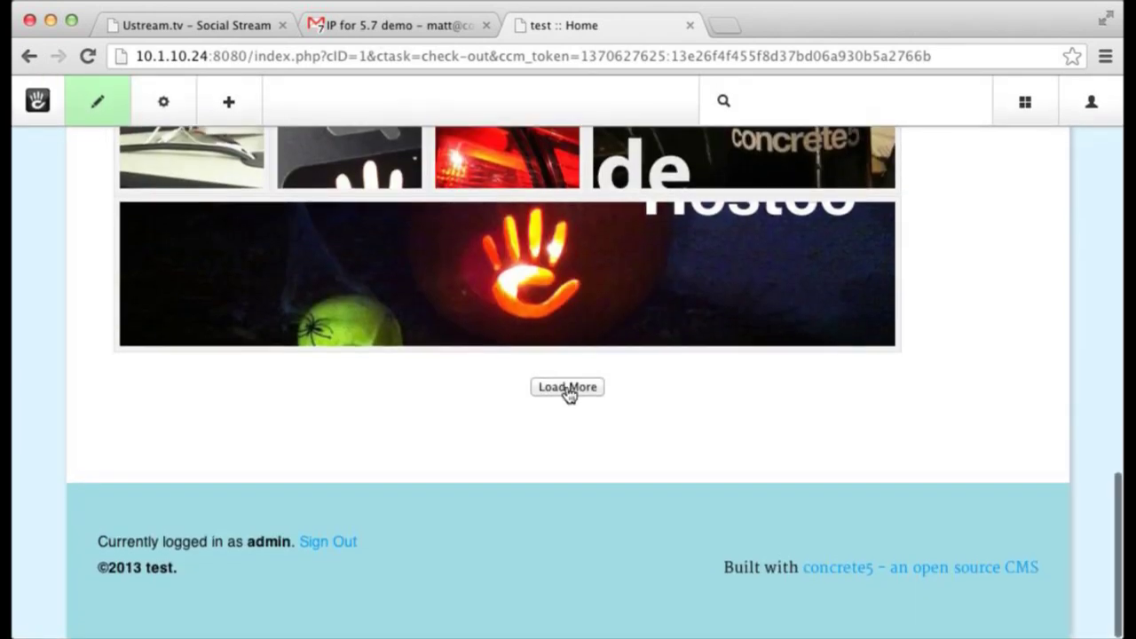
click(576, 396)
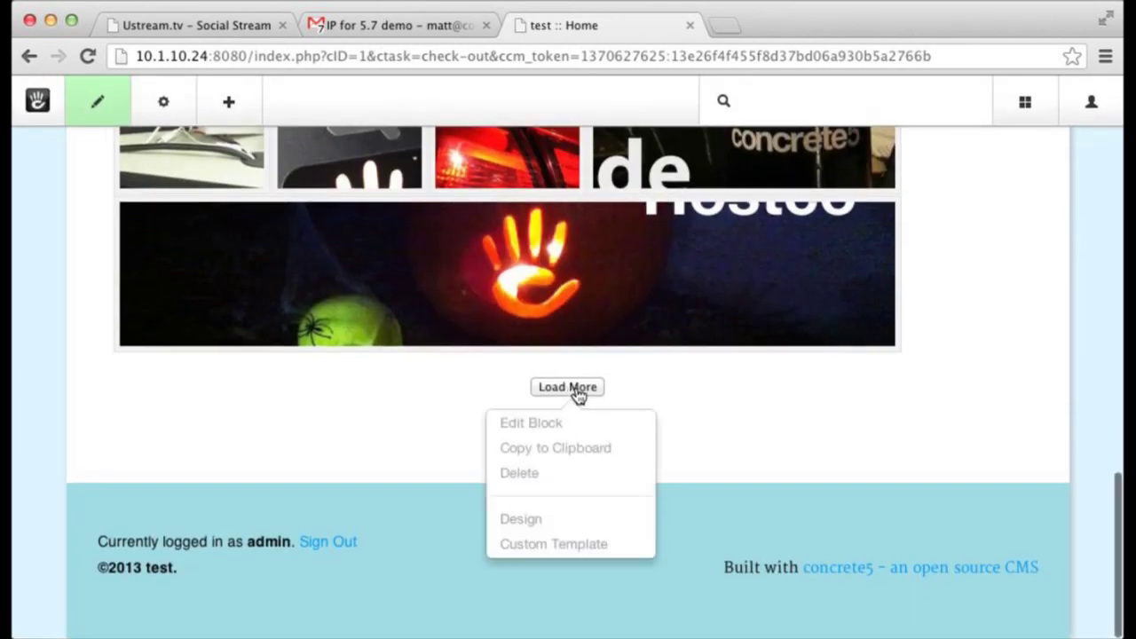
click(377, 446)
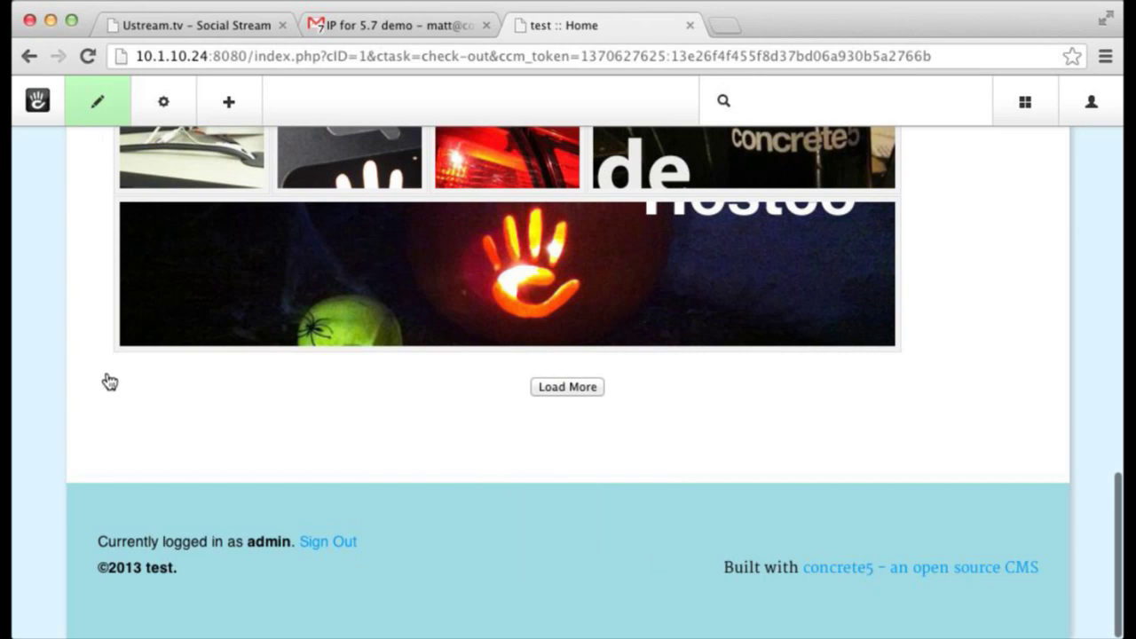
click(98, 100)
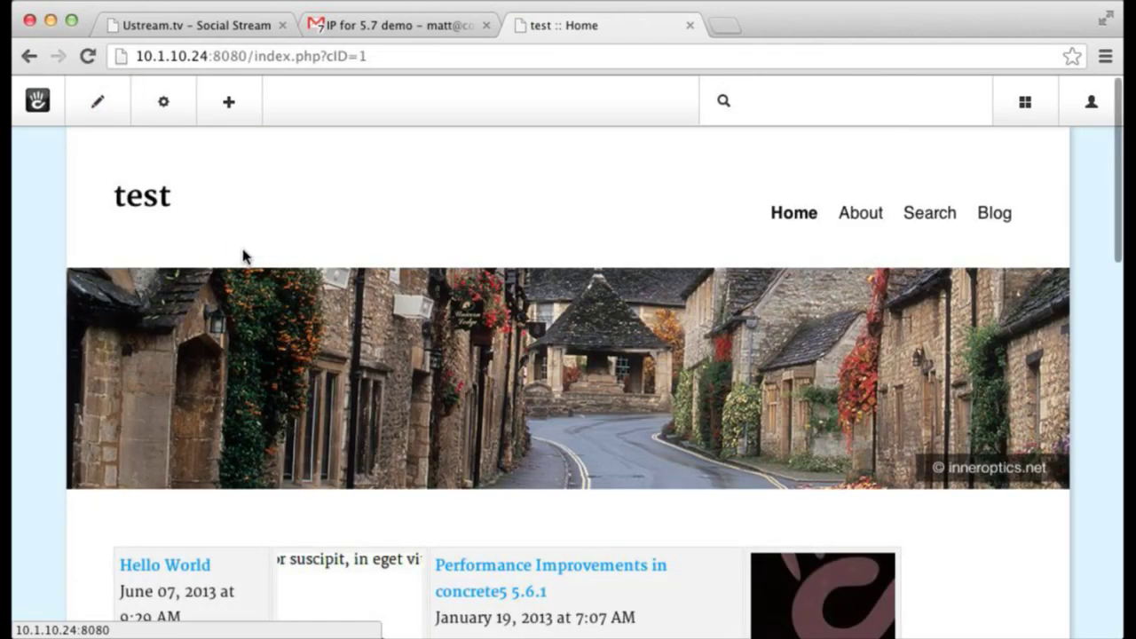
- Load more posts to check the rearranged gathering as visitors see it
scroll(248, 253, down, 12)
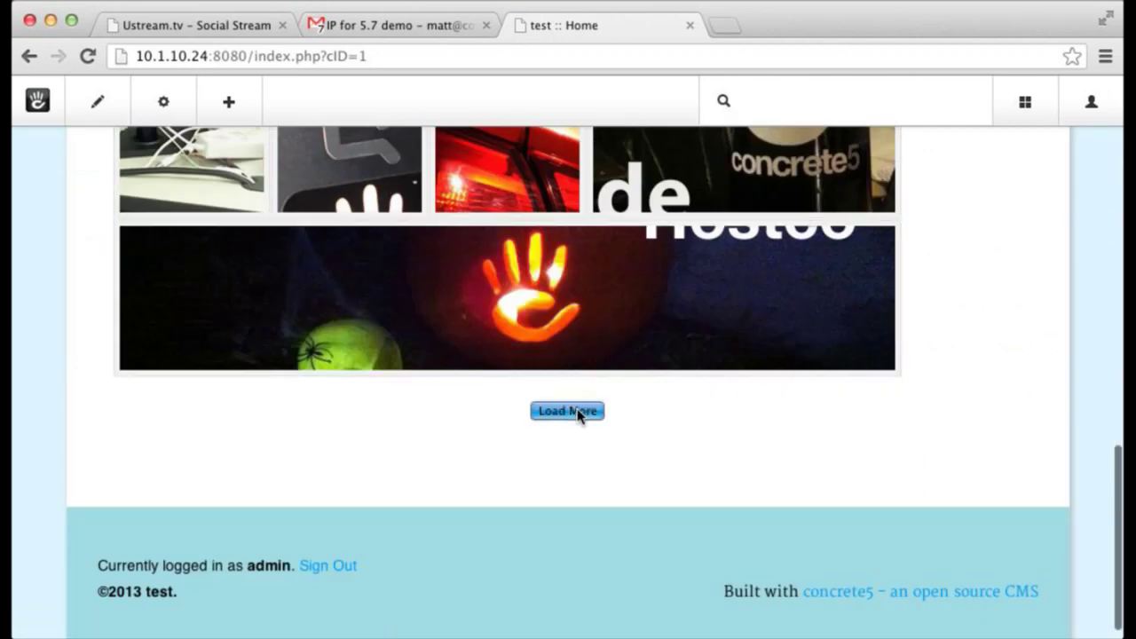
click(568, 411)
scroll(577, 411, down, 5)
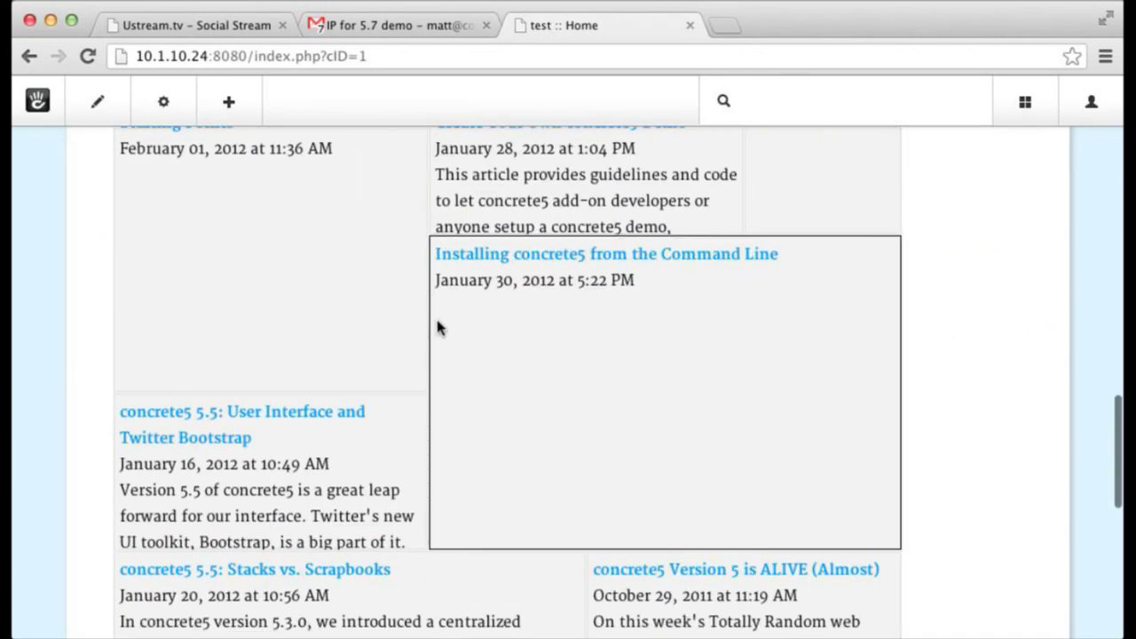
scroll(437, 326, down, 5)
scroll(256, 244, up, 20)
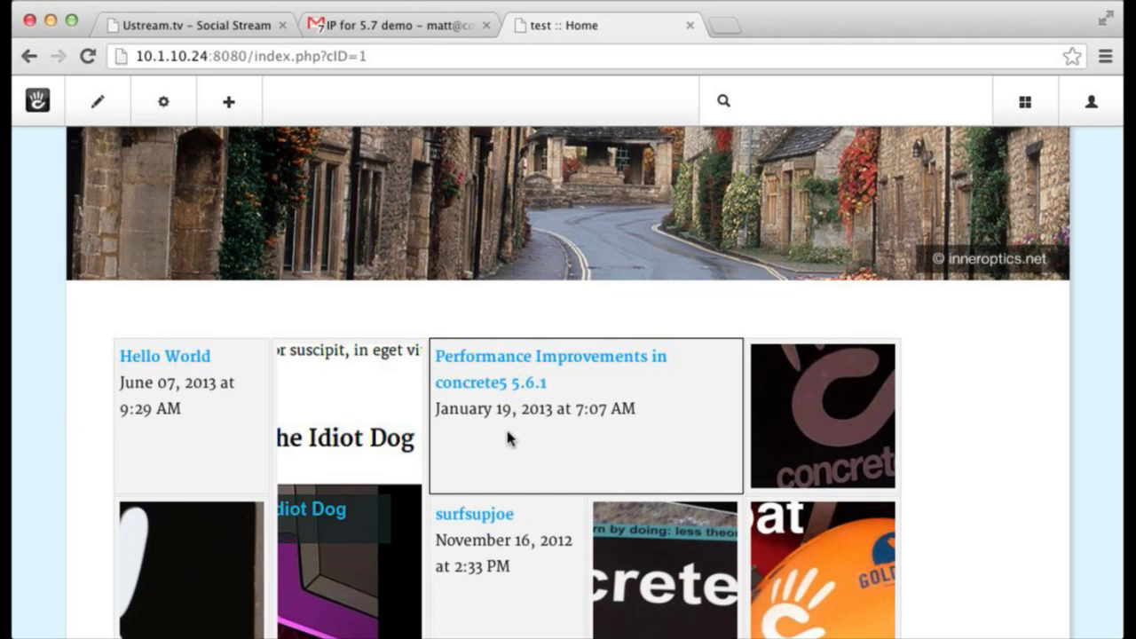
click(98, 101)
click(104, 151)
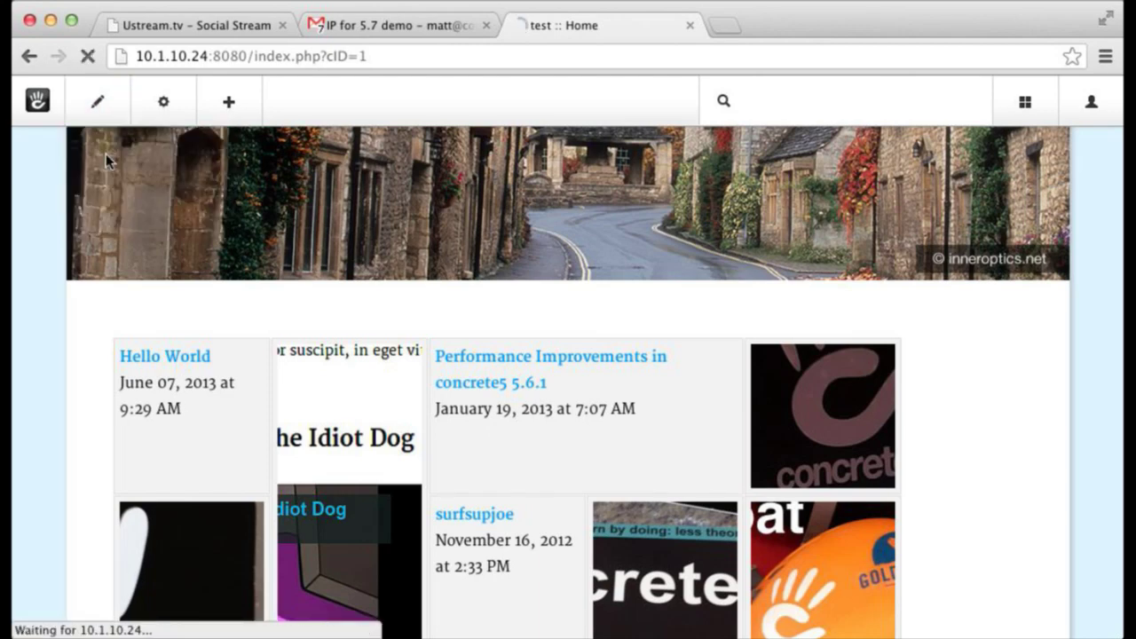
scroll(153, 289, down, 5)
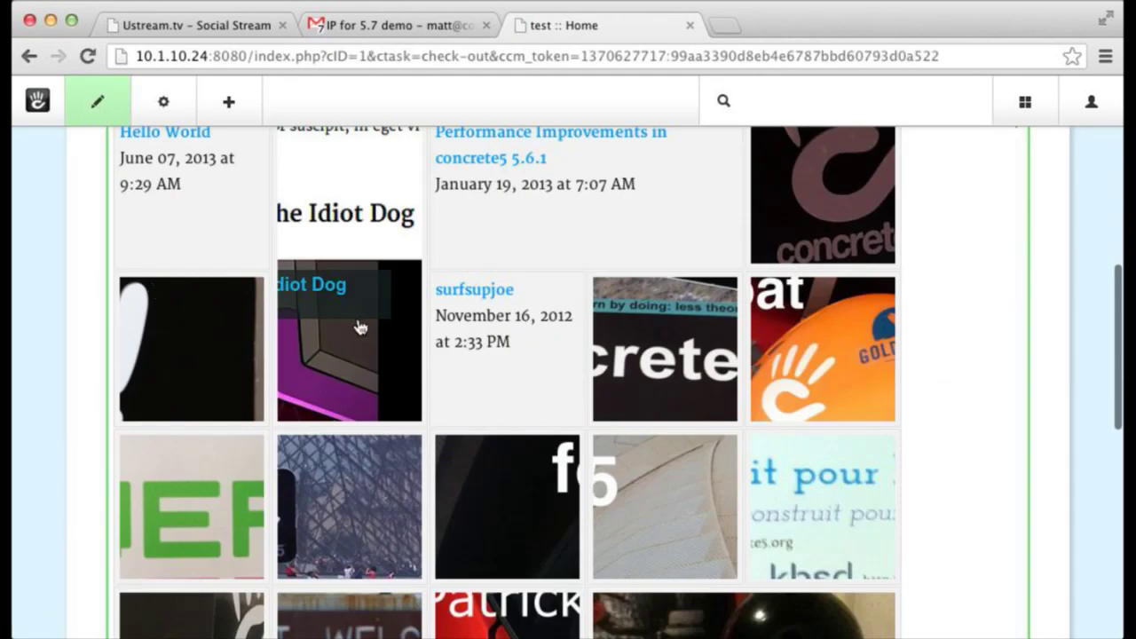
click(480, 504)
click(477, 330)
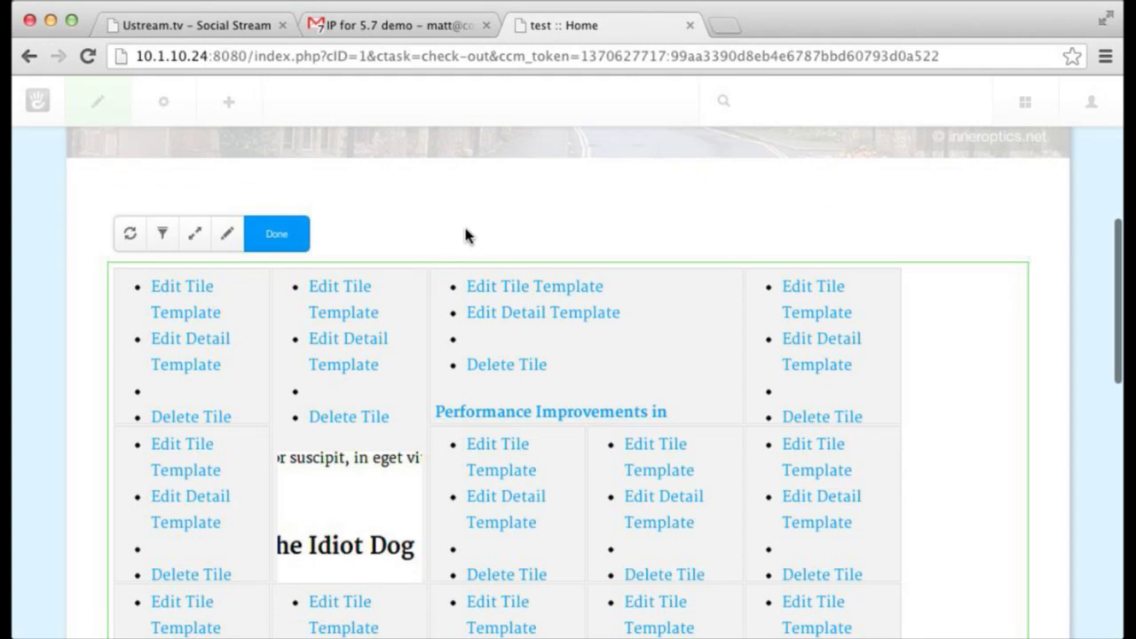
scroll(284, 432, down, 10)
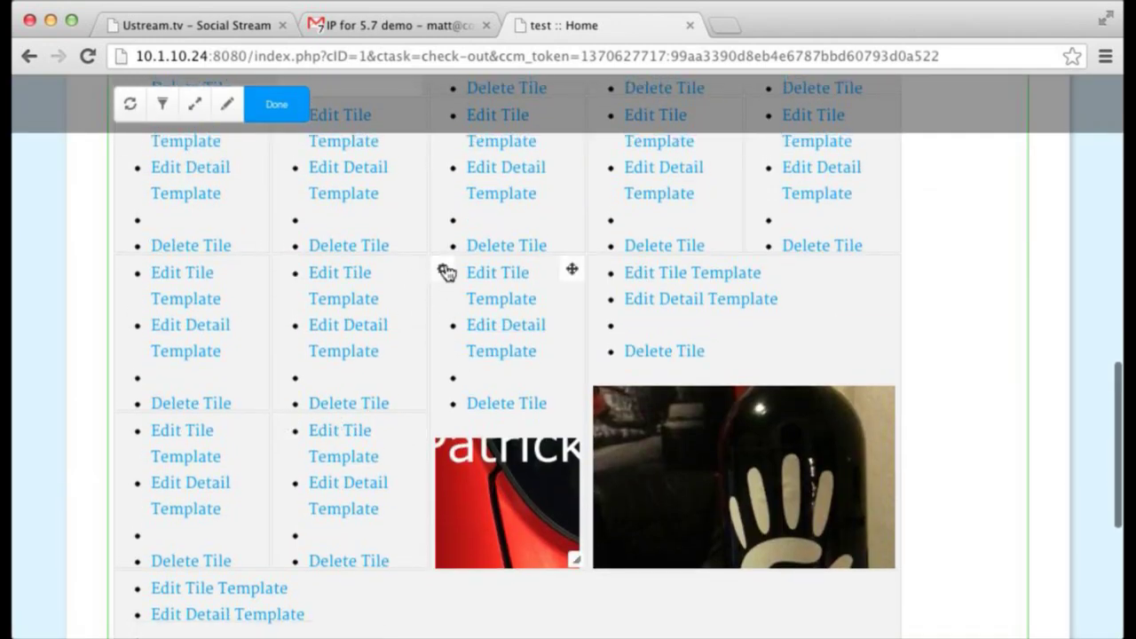
click(445, 272)
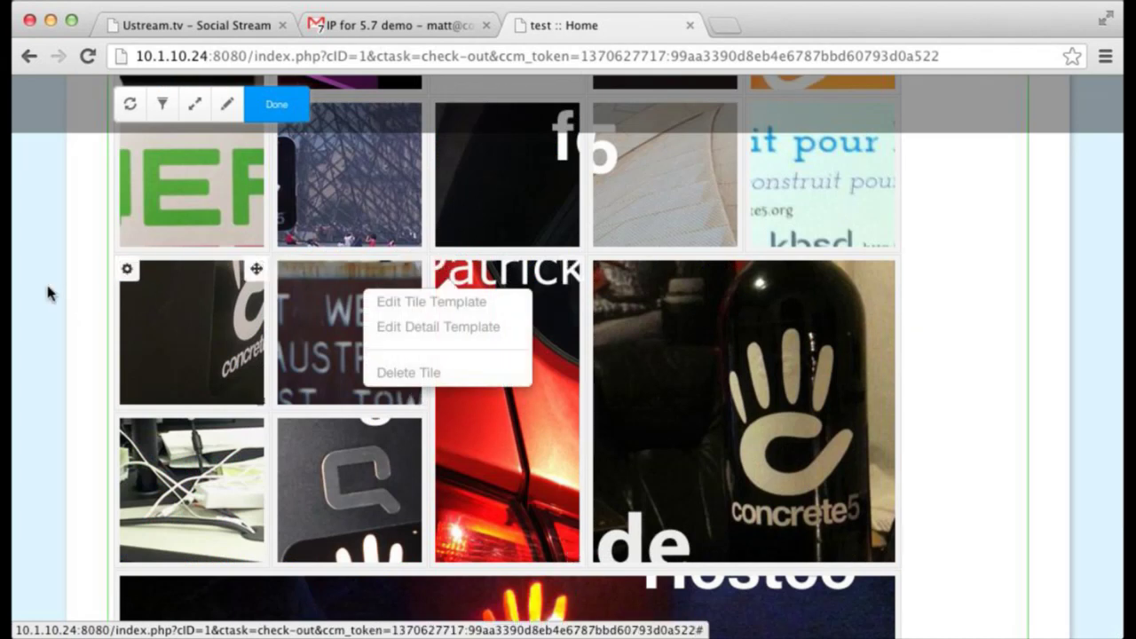
click(45, 292)
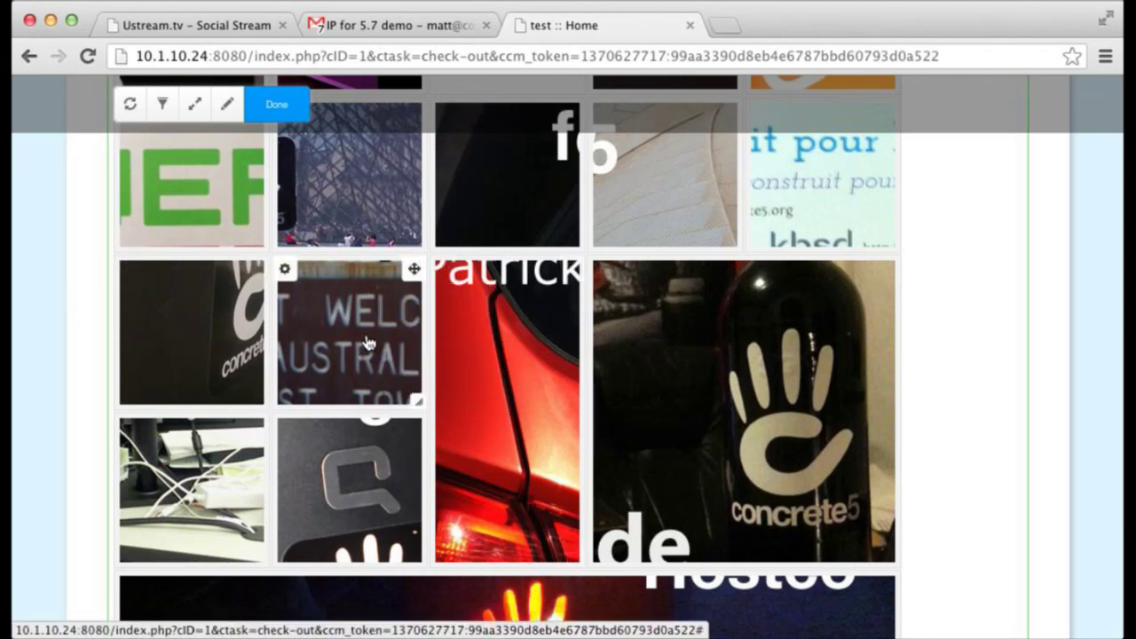
click(443, 274)
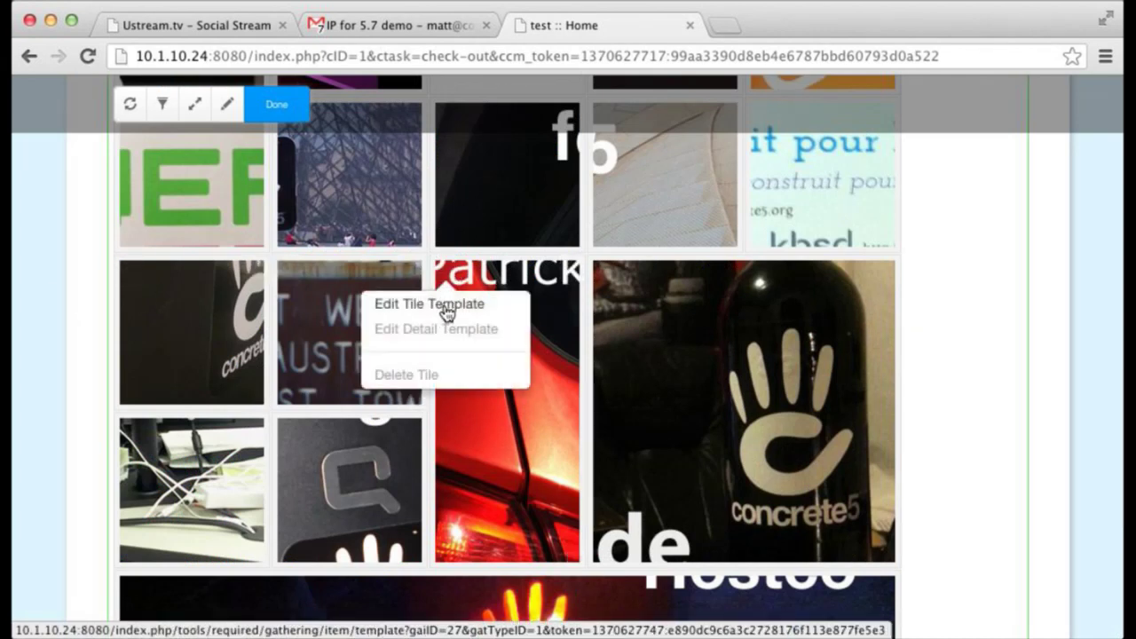
click(446, 308)
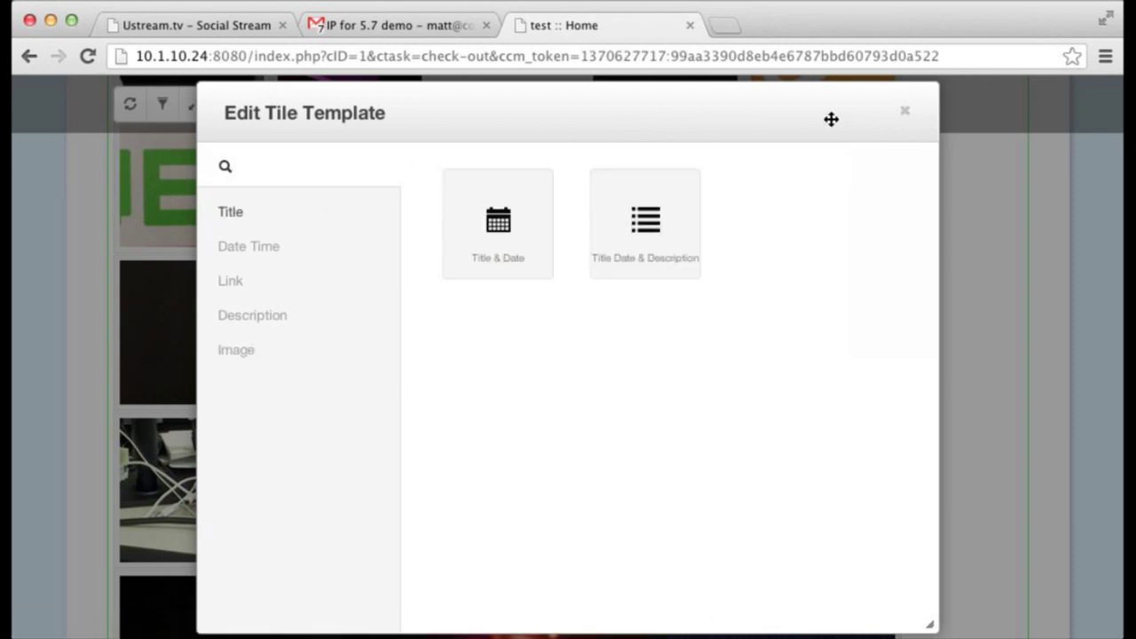
drag(831, 119, 444, 124)
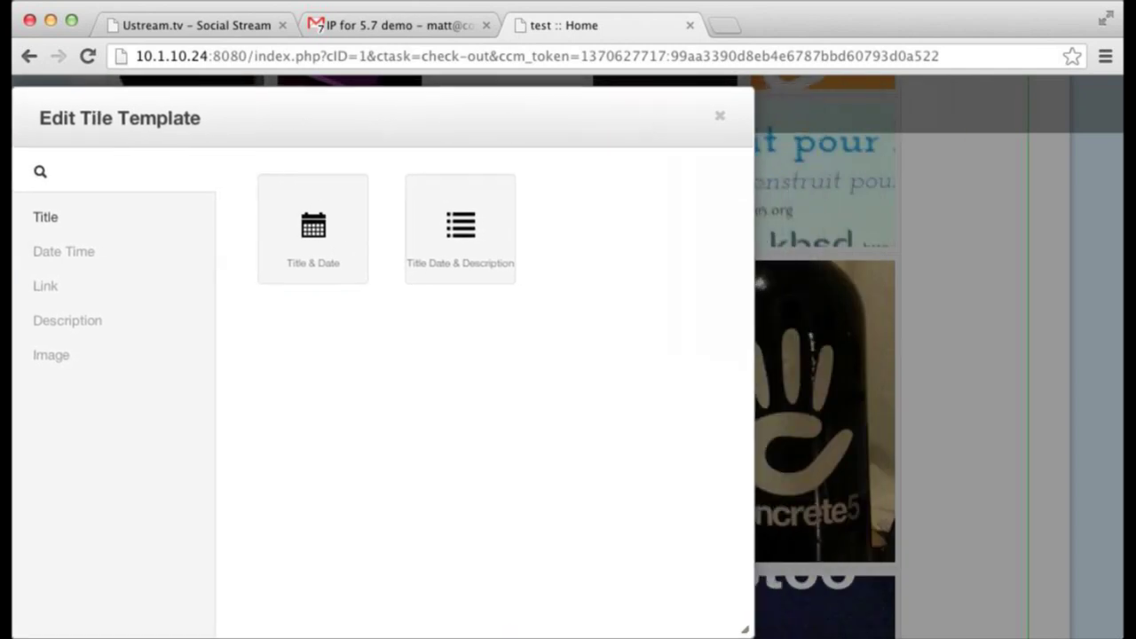
key(Escape)
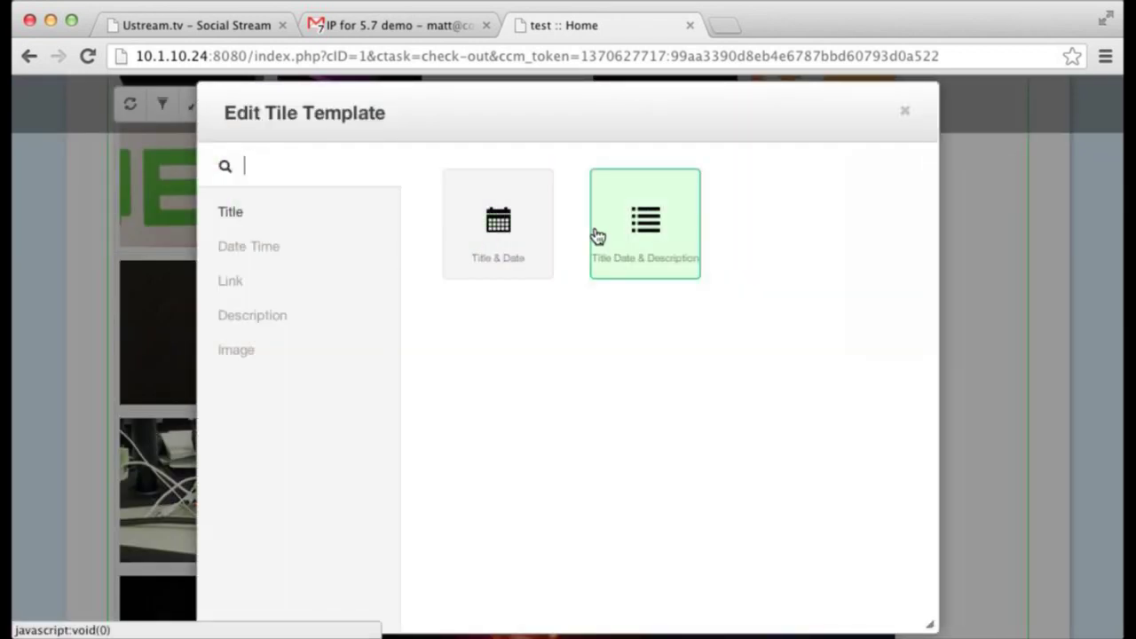
click(282, 359)
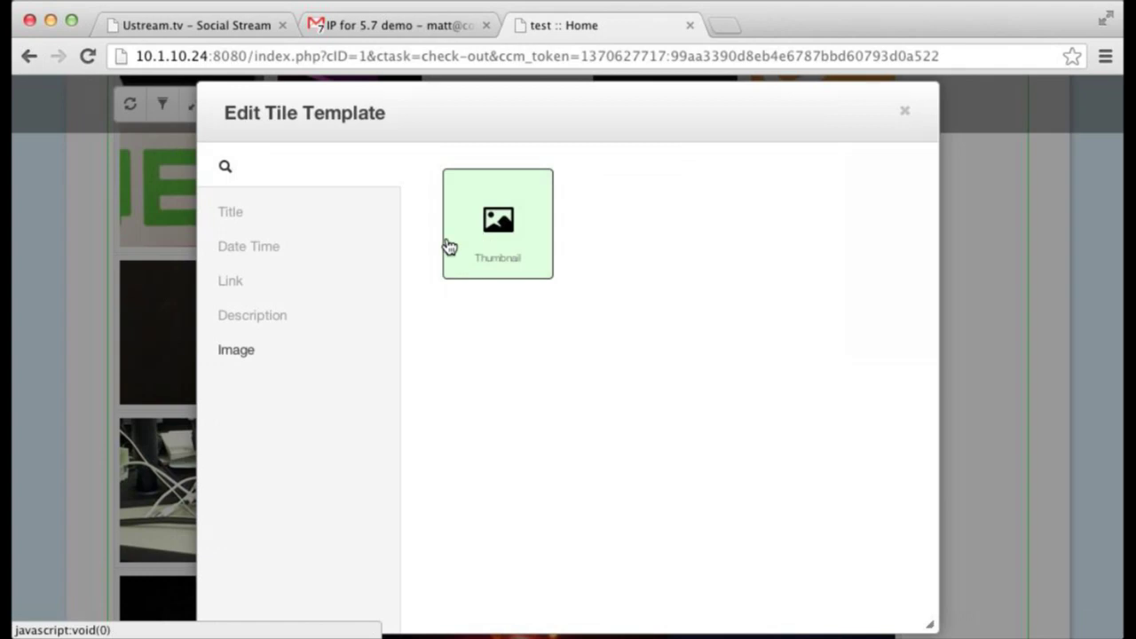
click(252, 220)
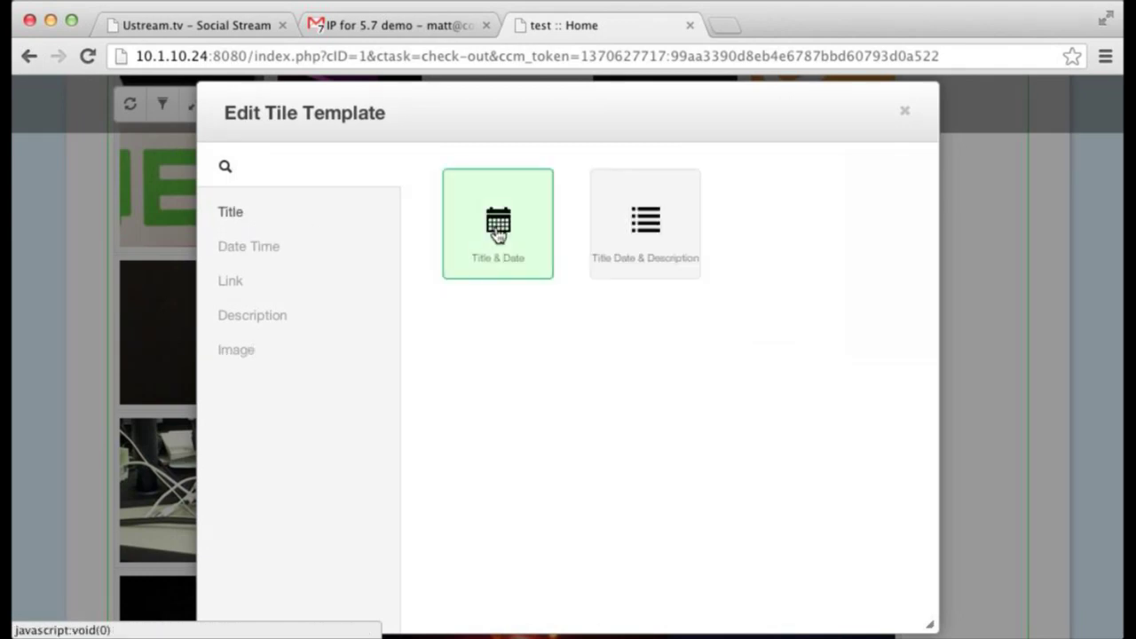
click(905, 112)
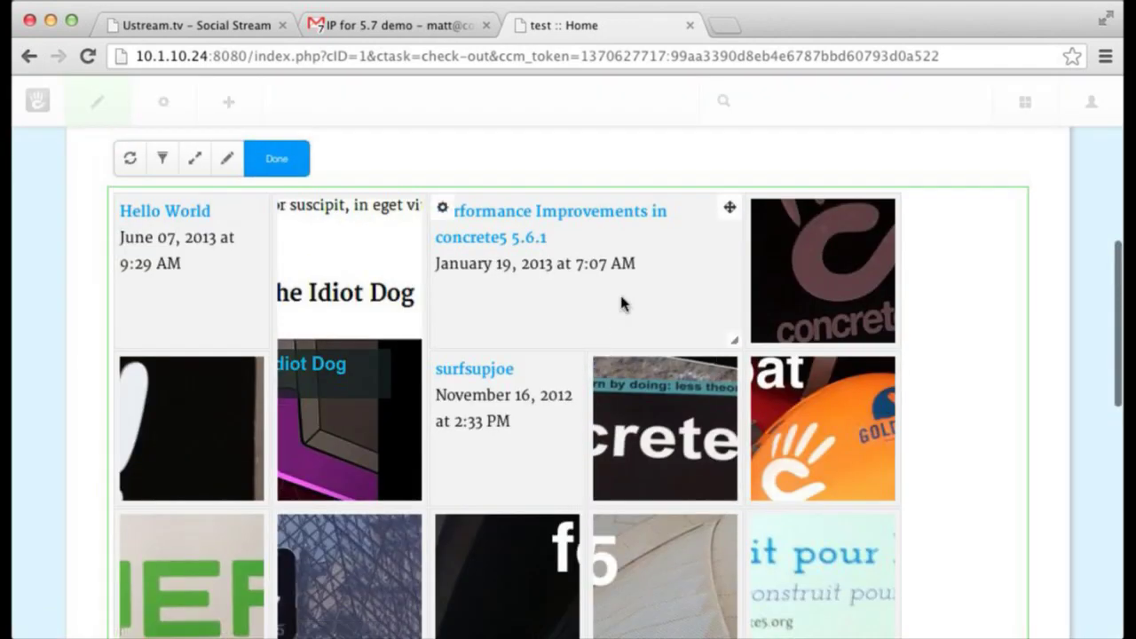
- Switch the f5 photo tile to the Title Date & Description template
scroll(621, 302, down, 3)
scroll(620, 309, up, 2)
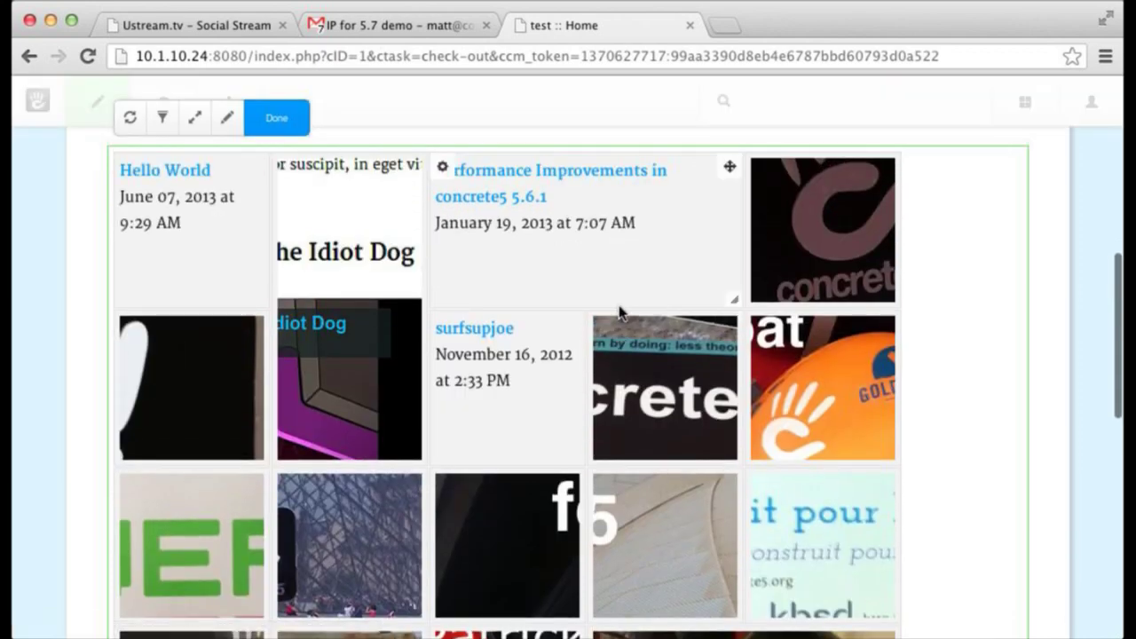
scroll(617, 338, down, 4)
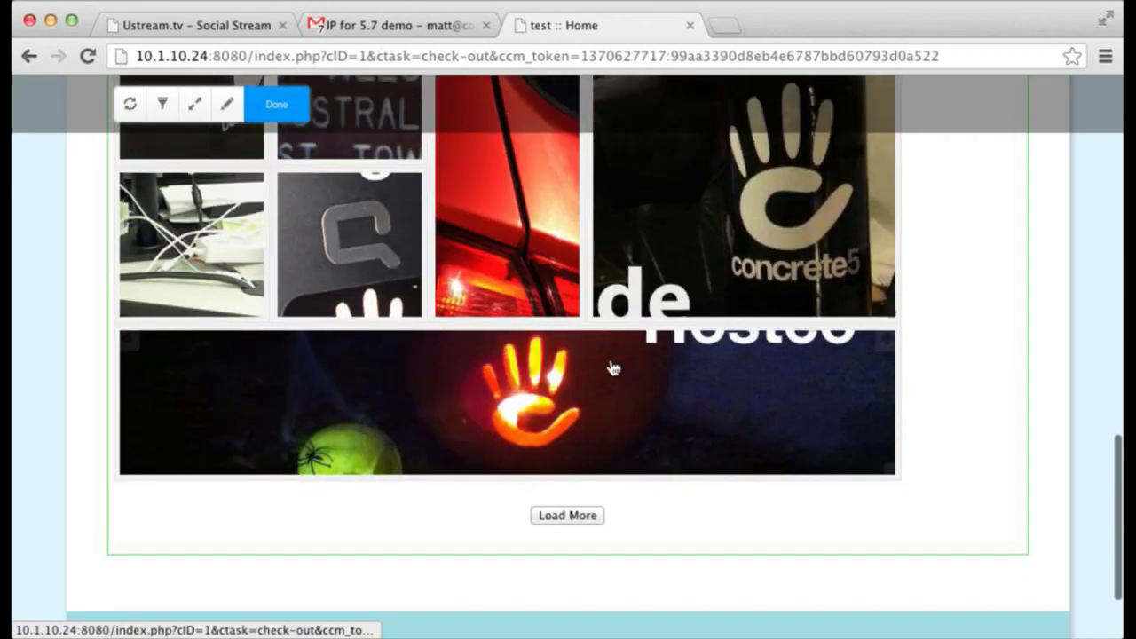
scroll(612, 365, up, 10)
scroll(609, 362, down, 1)
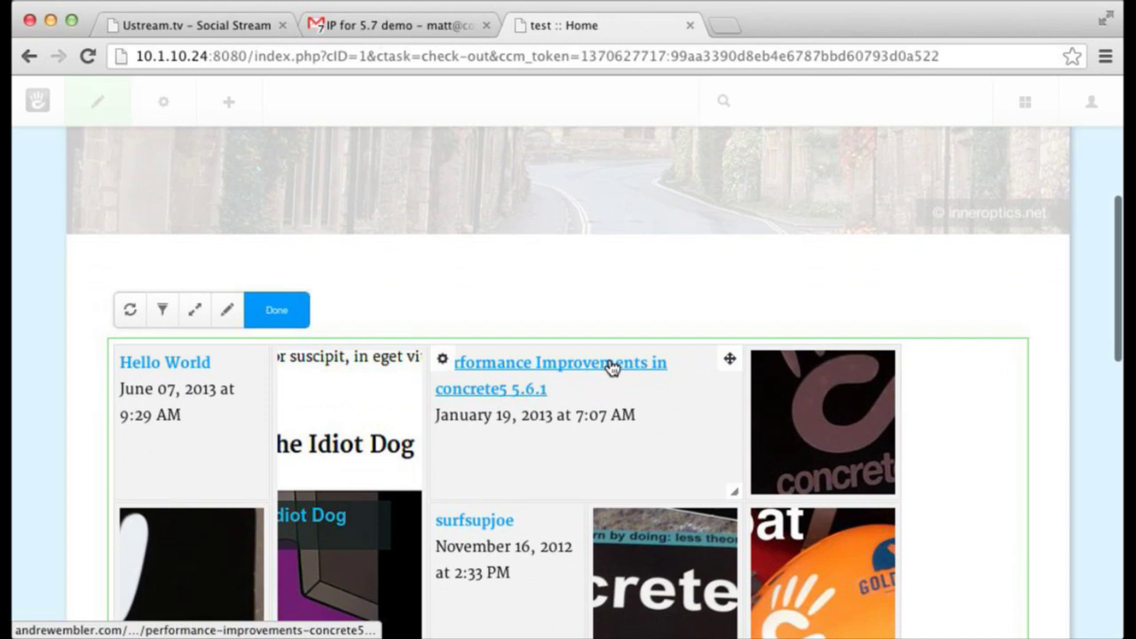
scroll(592, 366, down, 5)
click(442, 357)
click(448, 388)
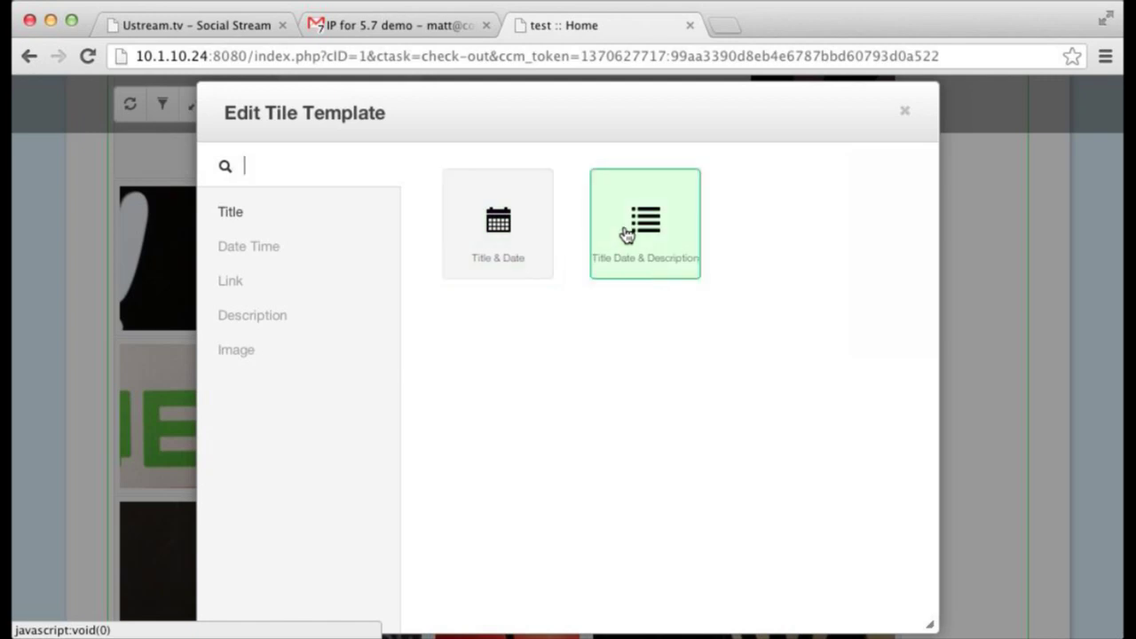
click(675, 236)
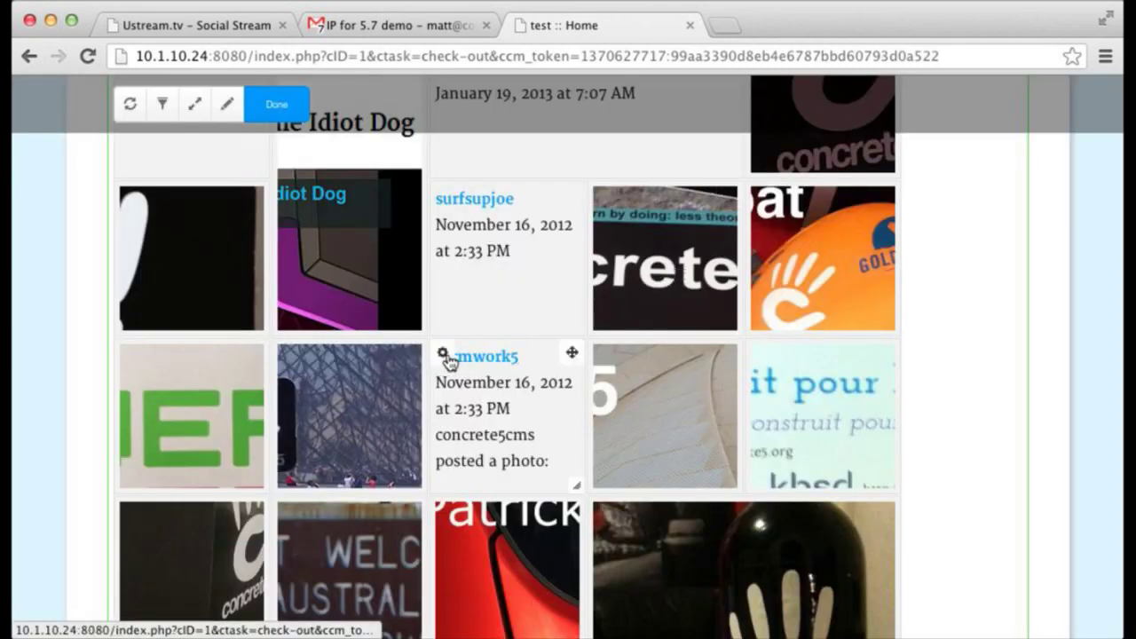
scroll(447, 362, up, 2)
scroll(447, 362, up, 2)
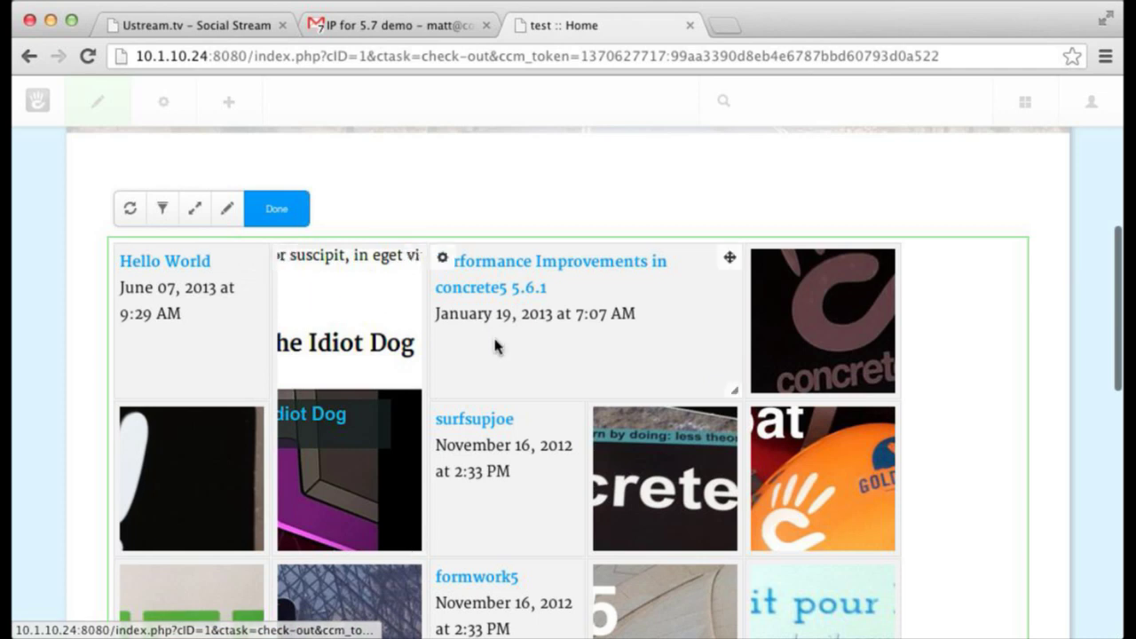
scroll(496, 344, down, 2)
scroll(497, 346, up, 1)
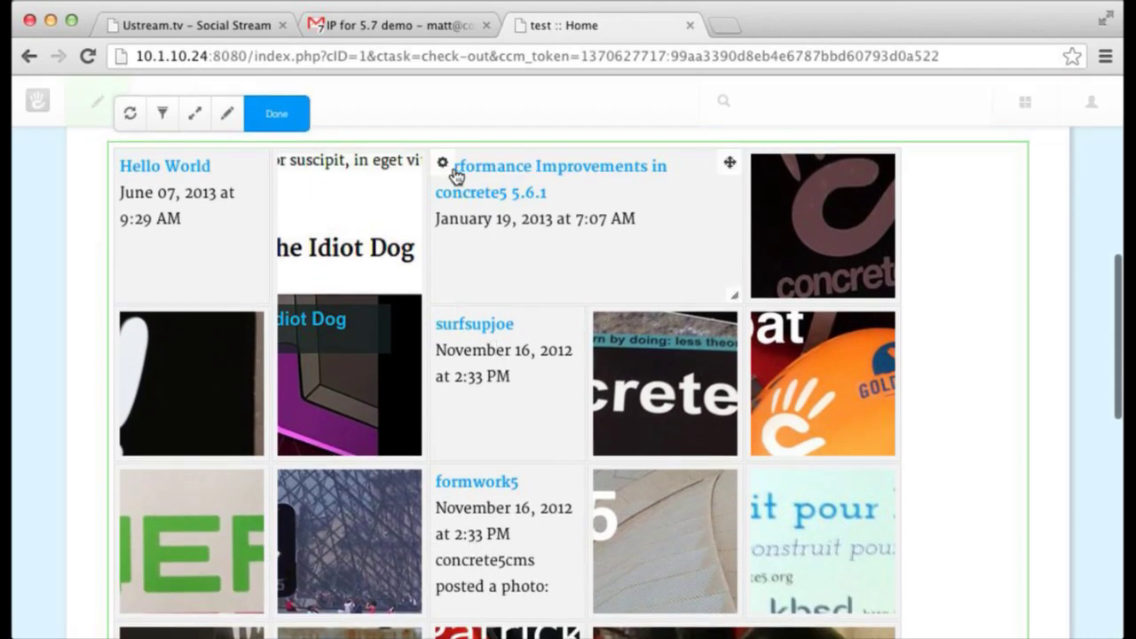
click(443, 167)
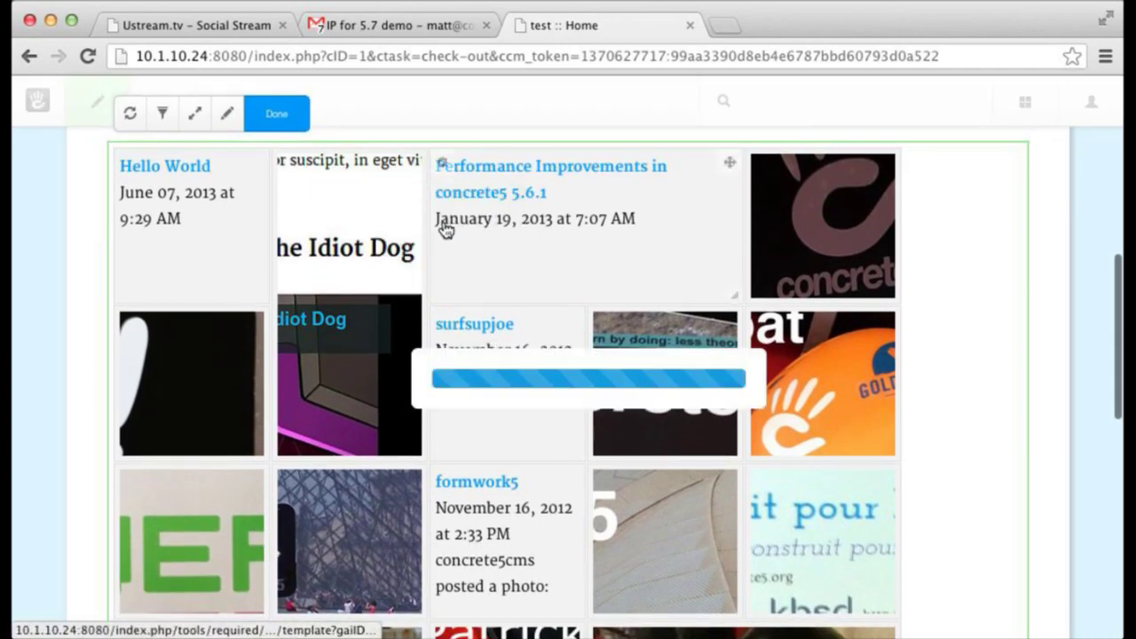
click(444, 222)
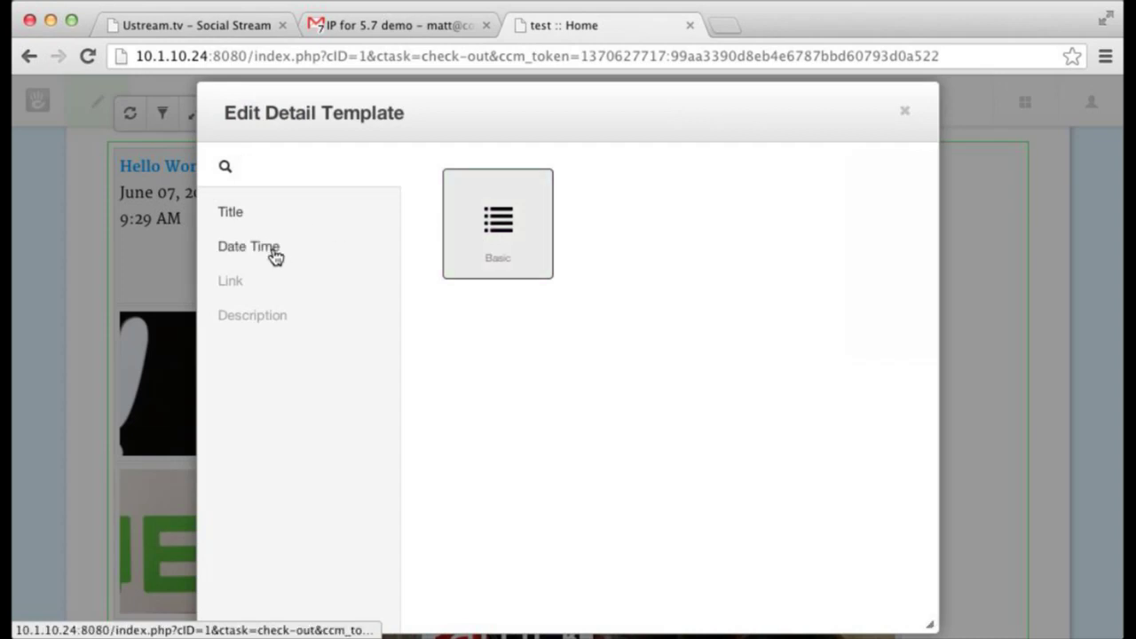
click(904, 110)
click(602, 323)
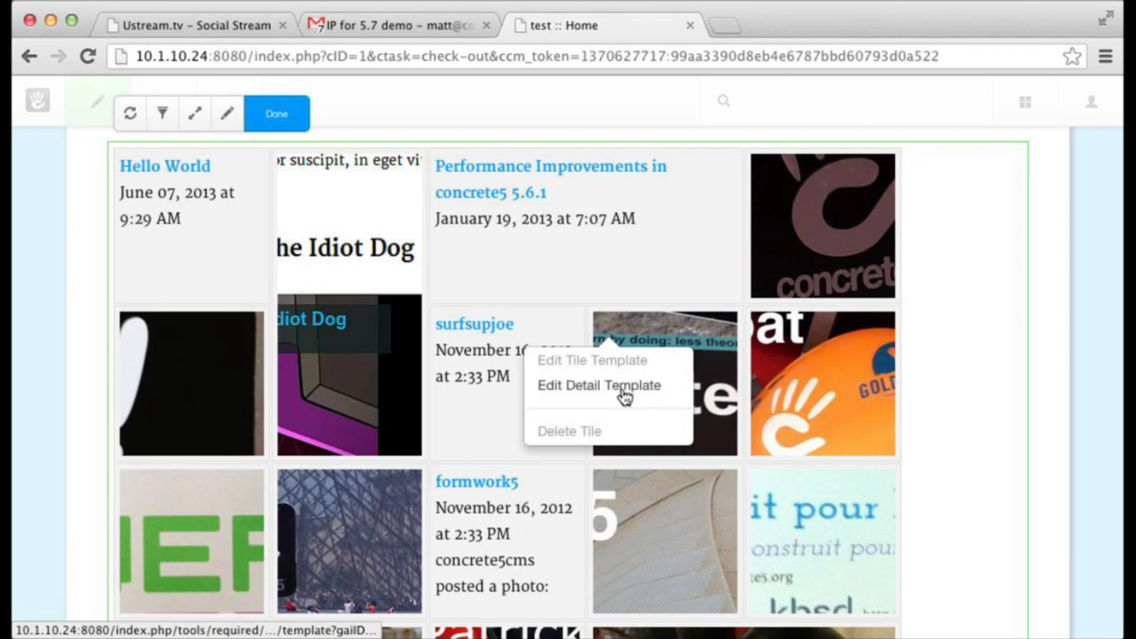
click(618, 388)
click(233, 351)
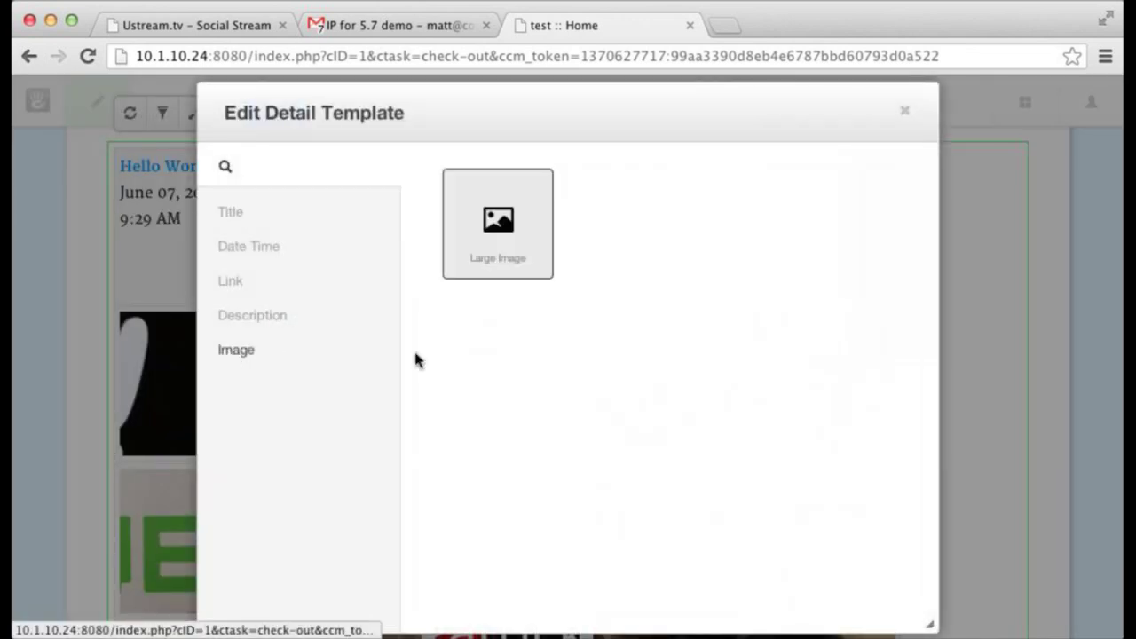
click(474, 264)
click(242, 321)
click(251, 258)
click(246, 216)
click(501, 224)
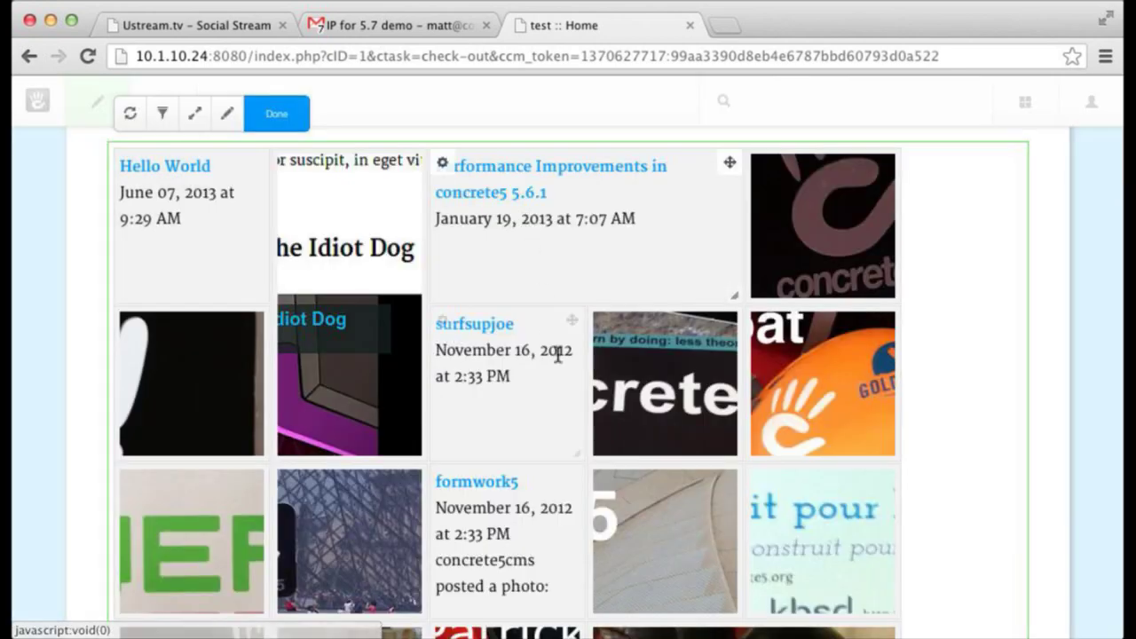
click(636, 358)
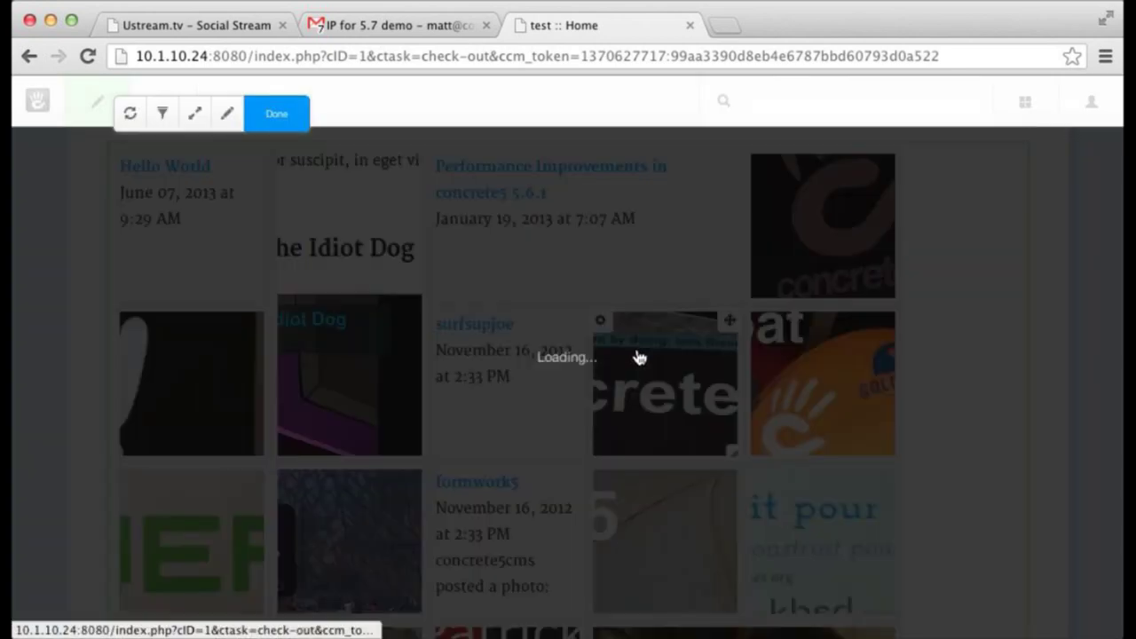
click(857, 186)
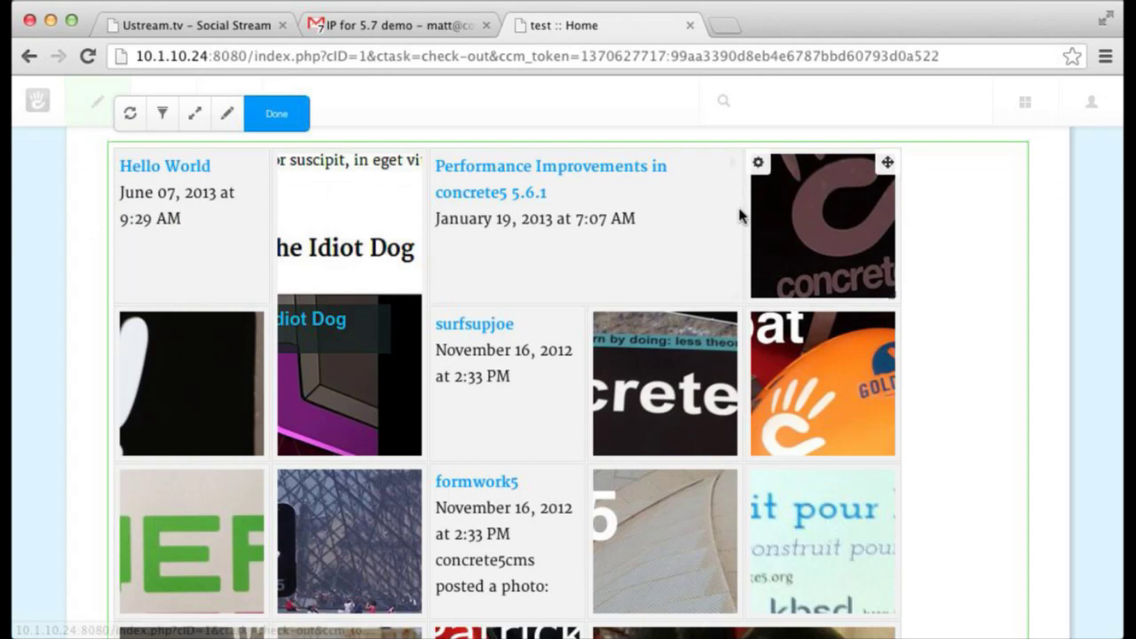
scroll(722, 329, down, 5)
scroll(706, 338, up, 1)
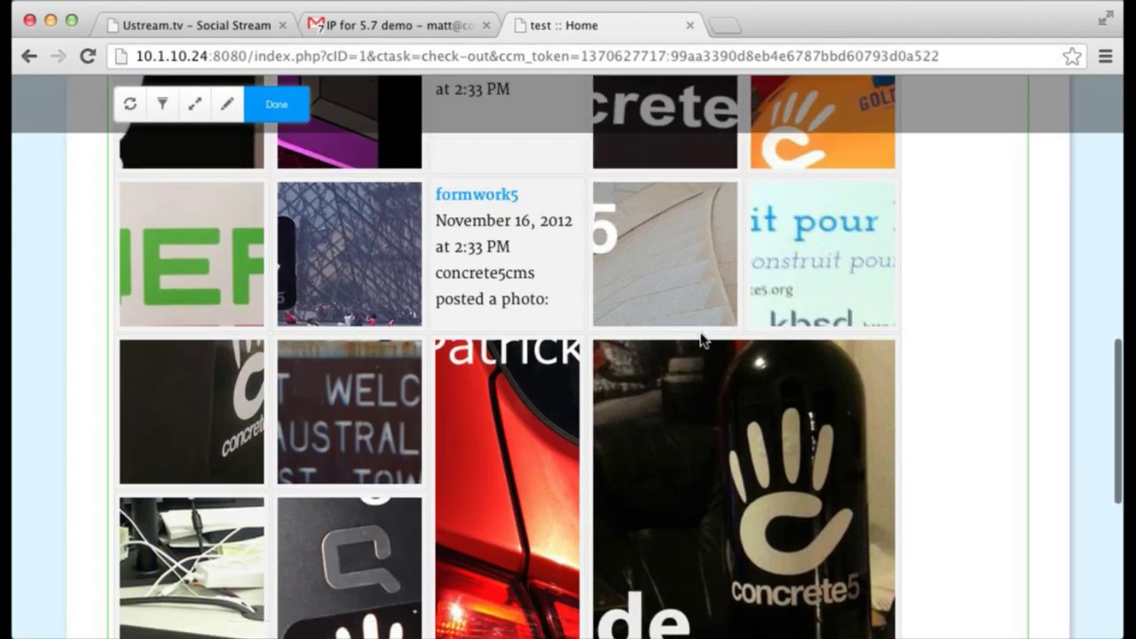
scroll(702, 340, down, 3)
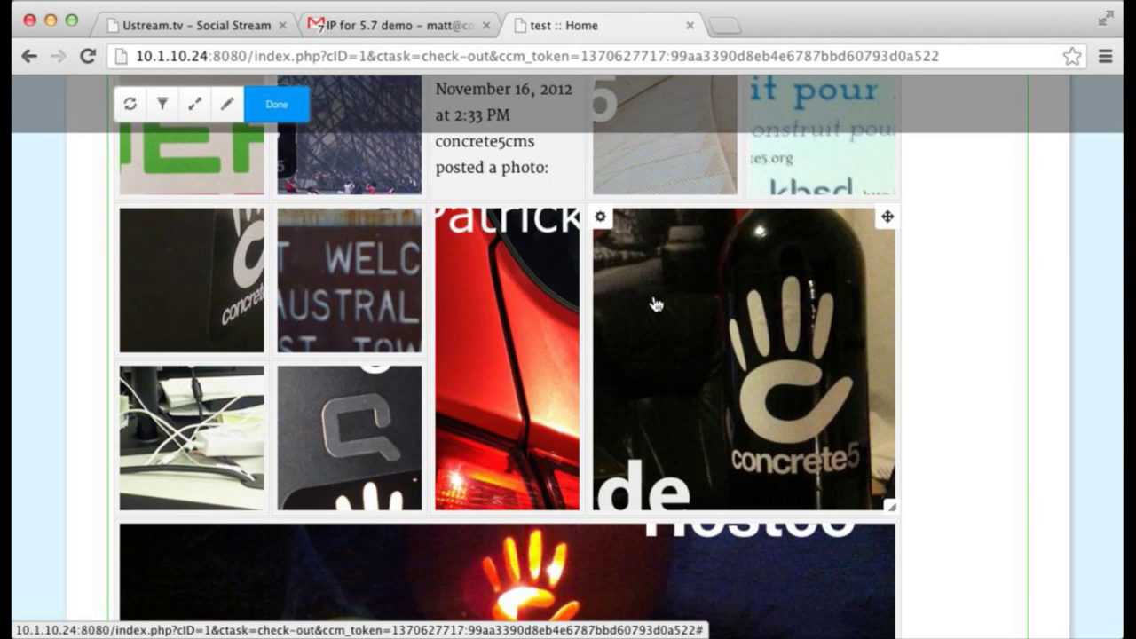
scroll(656, 304, down, 3)
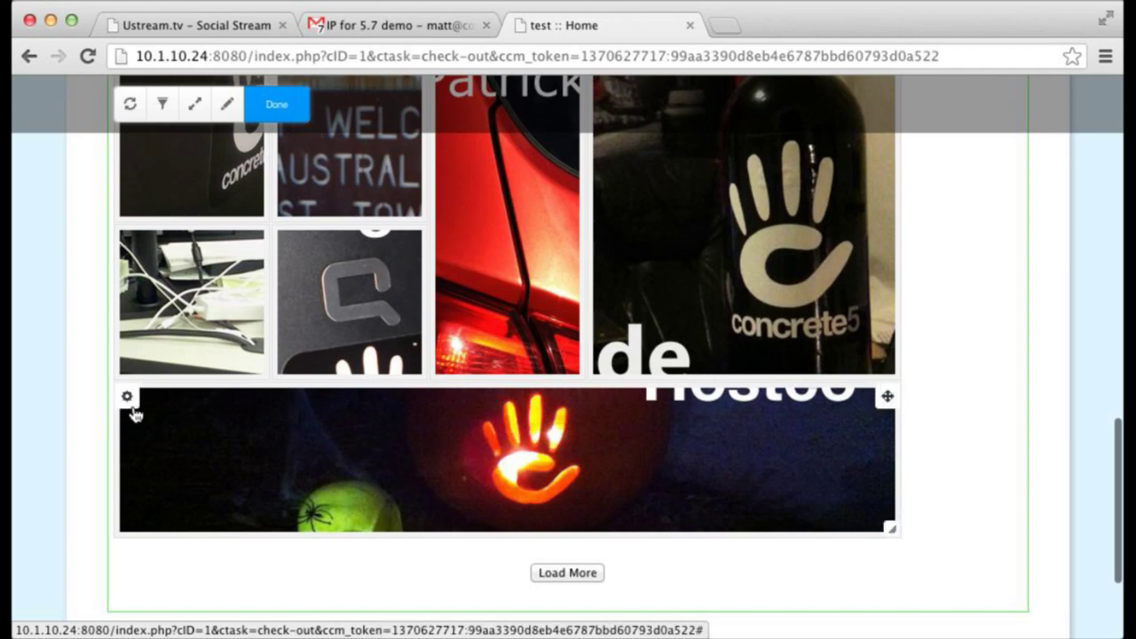
click(130, 401)
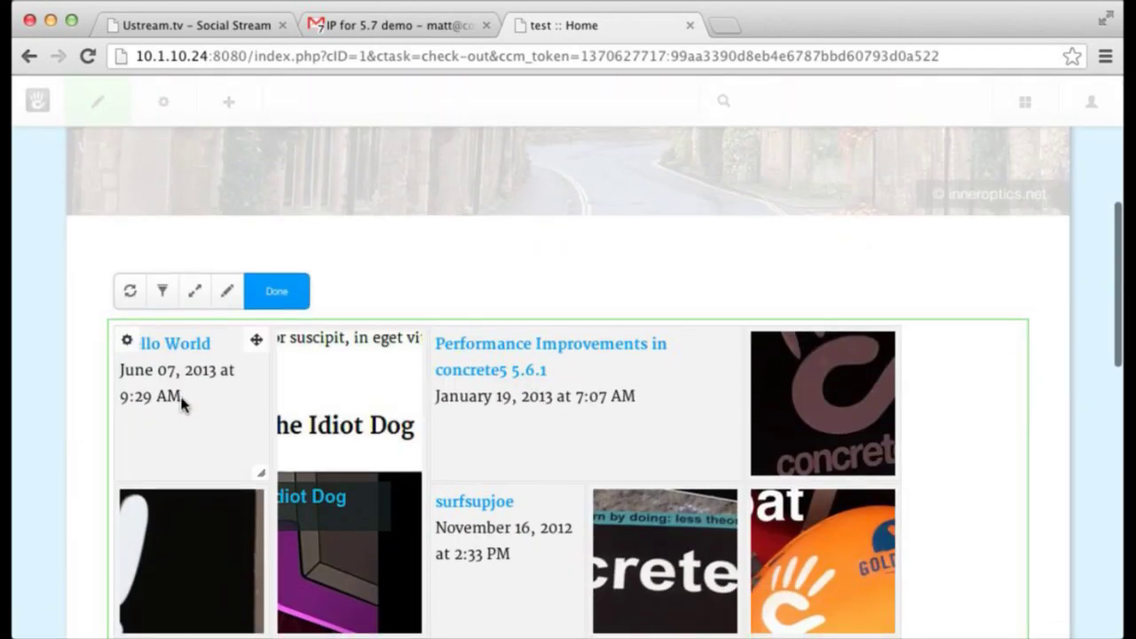
scroll(219, 351, down, 1)
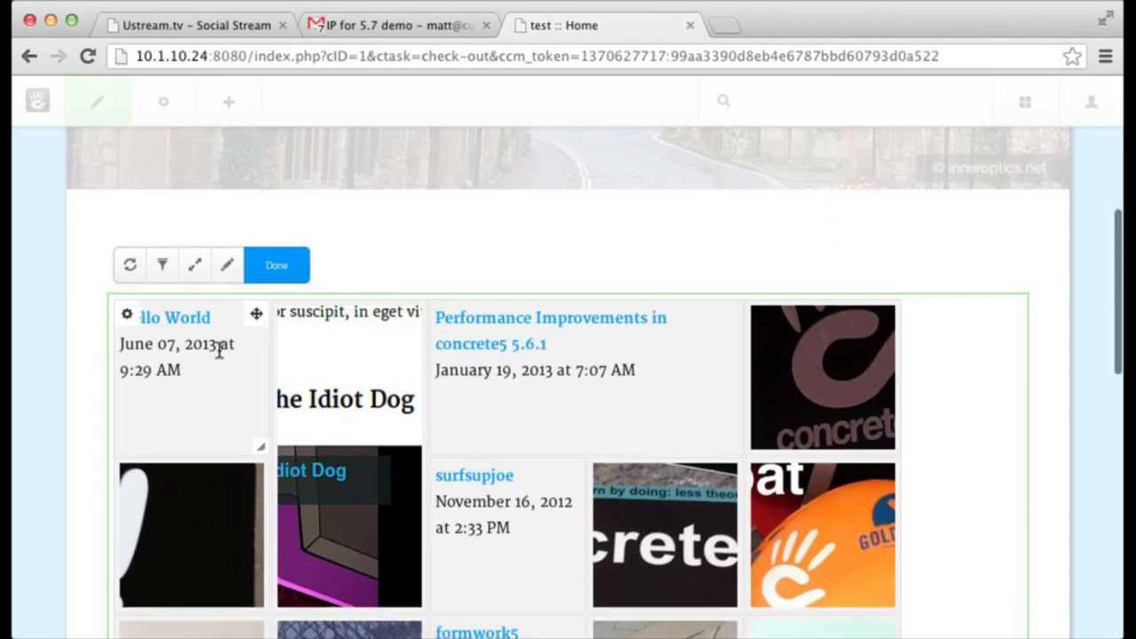
mouse_move(292, 370)
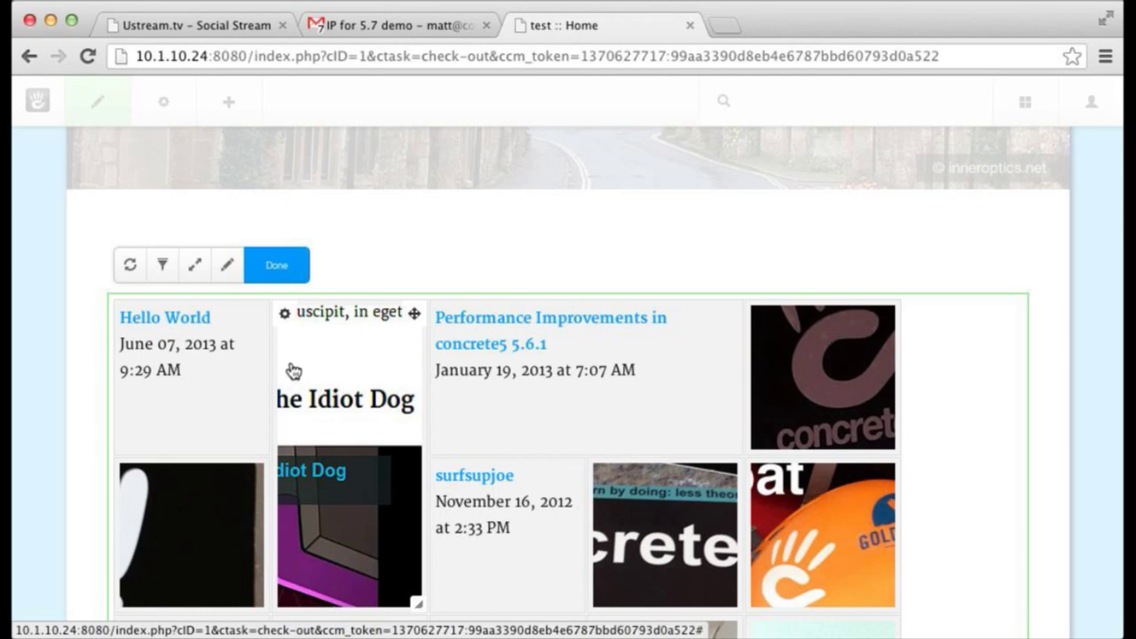
scroll(292, 370, down, 4)
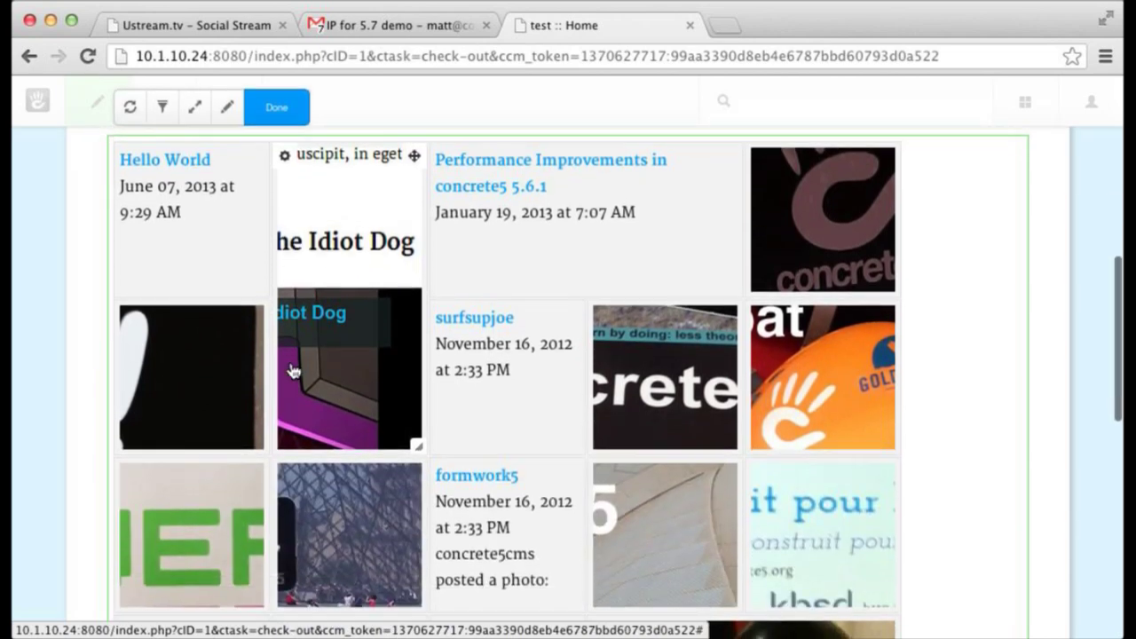
scroll(292, 370, down, 1)
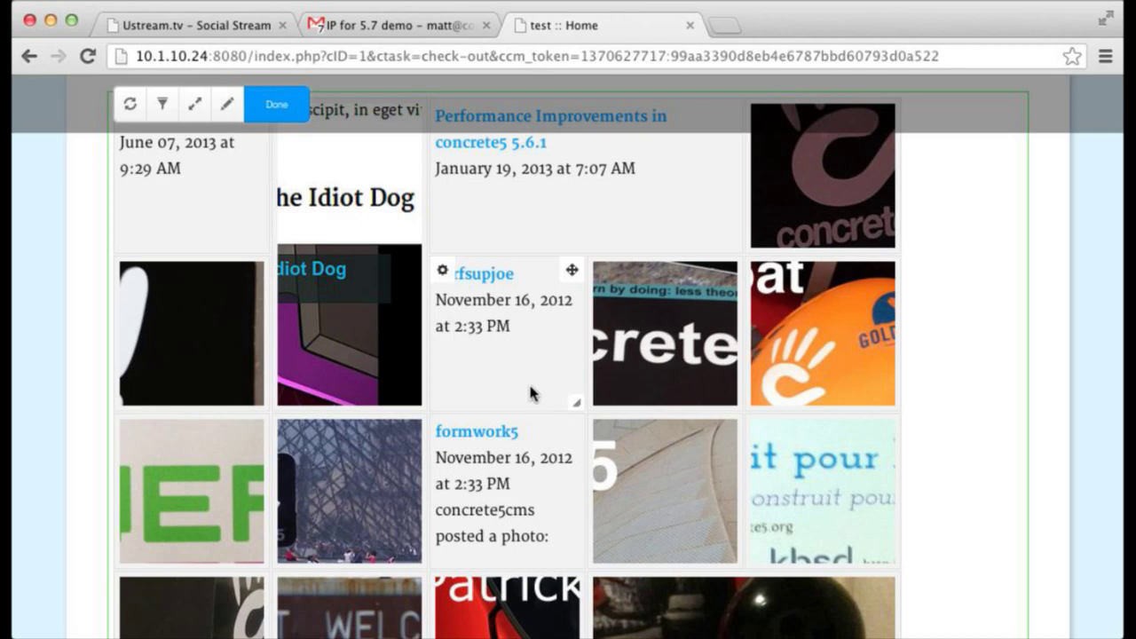
scroll(446, 353, up, 2)
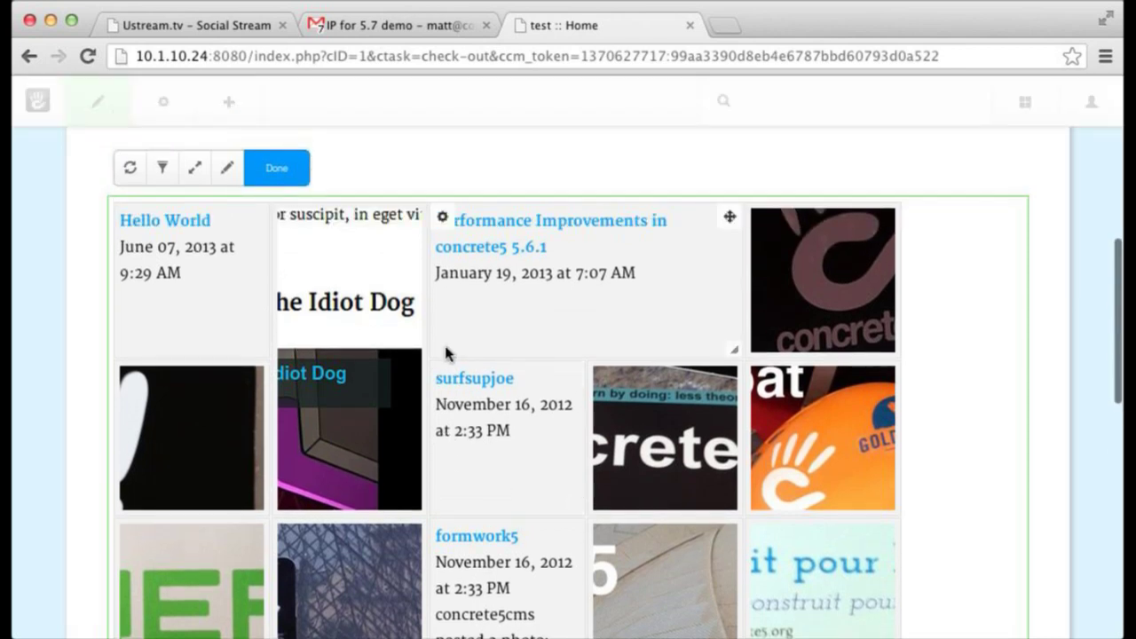
- Enable front-end posting on the gathering, creating Blog Entry pages, and save the settings
click(227, 171)
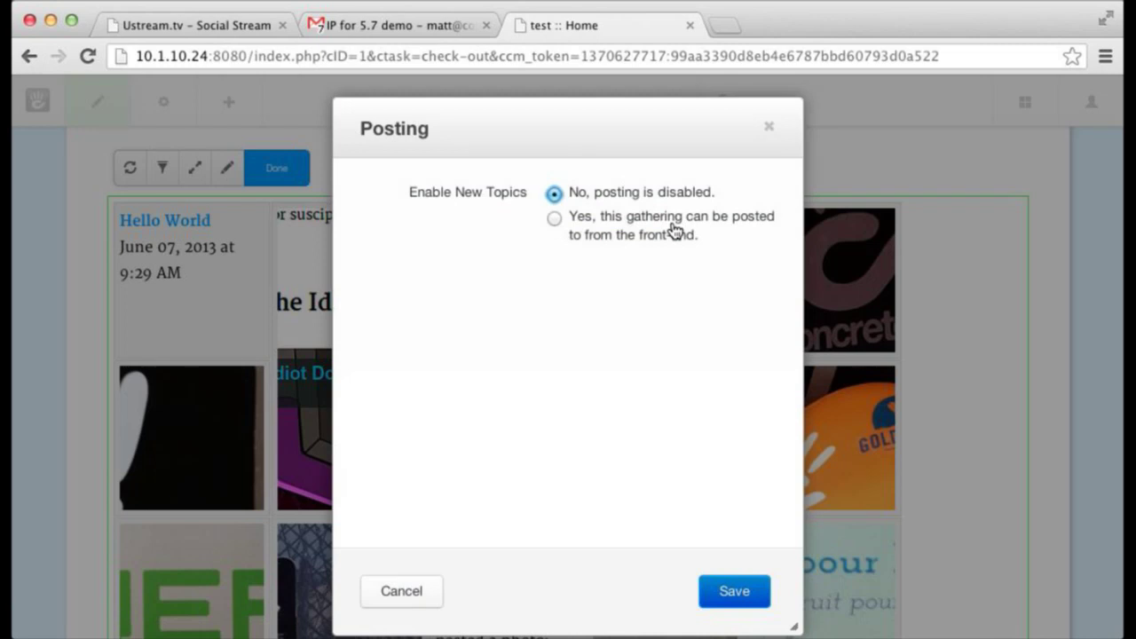
click(675, 229)
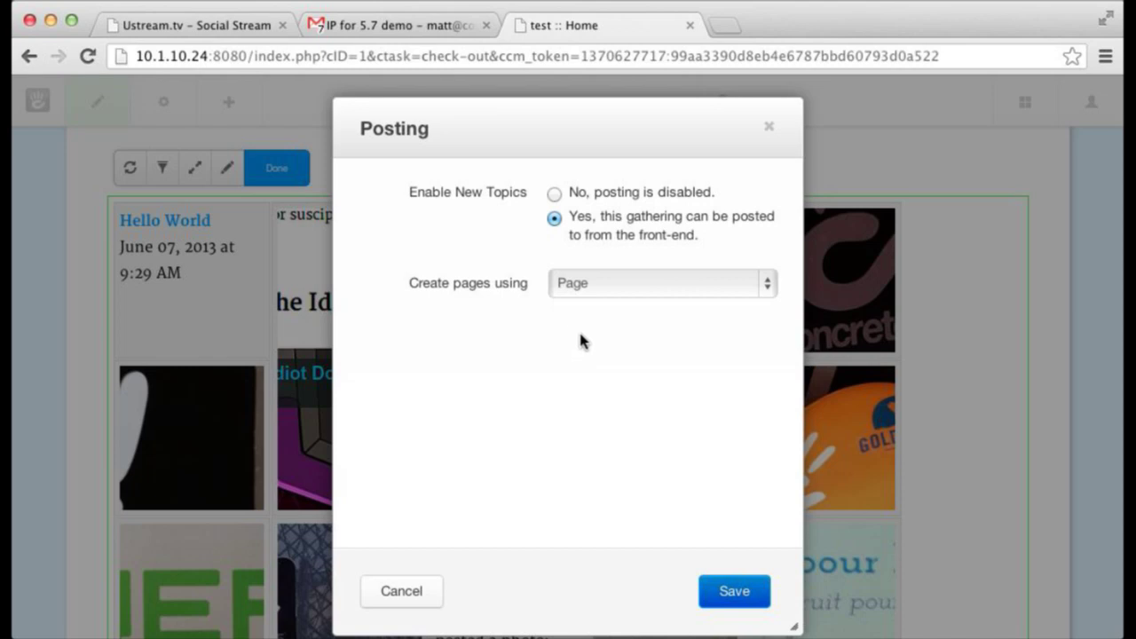
click(662, 293)
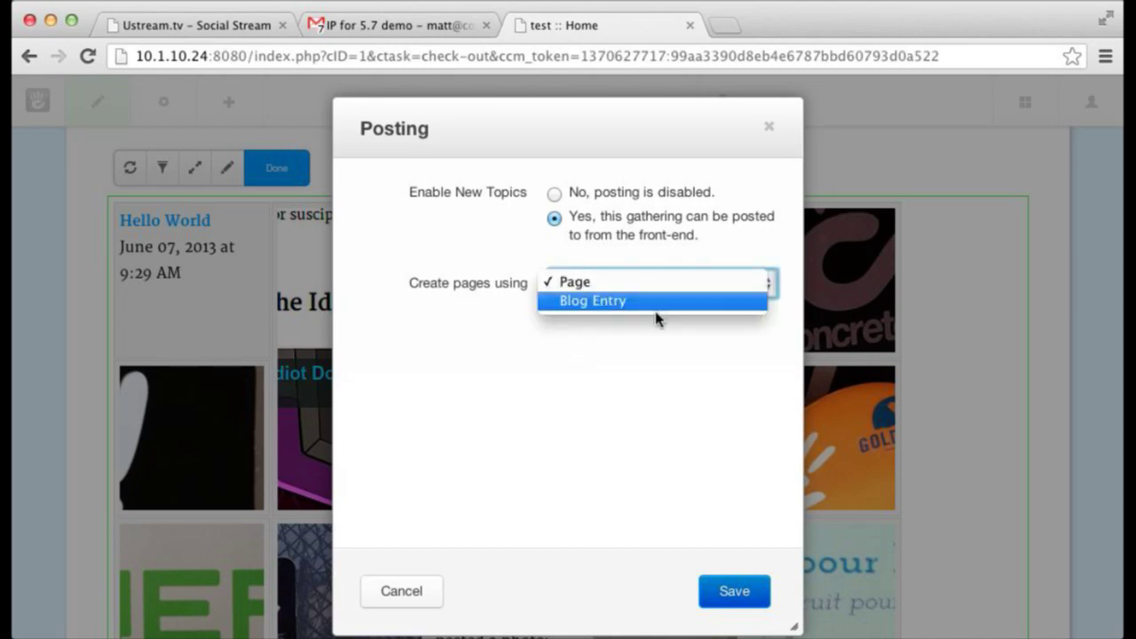
click(621, 301)
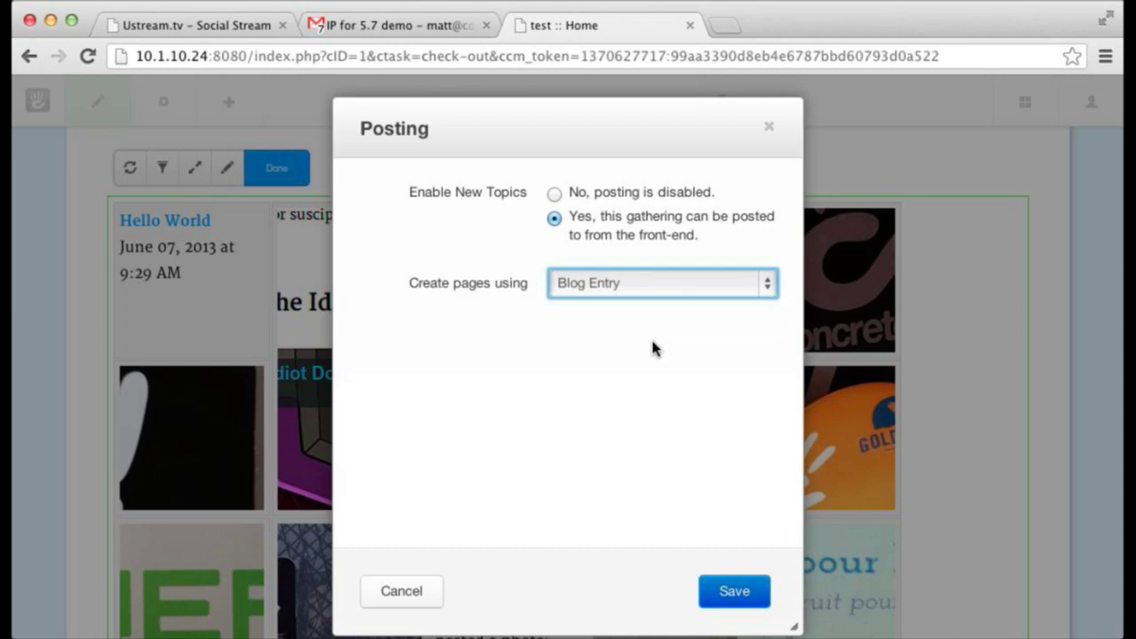
click(742, 592)
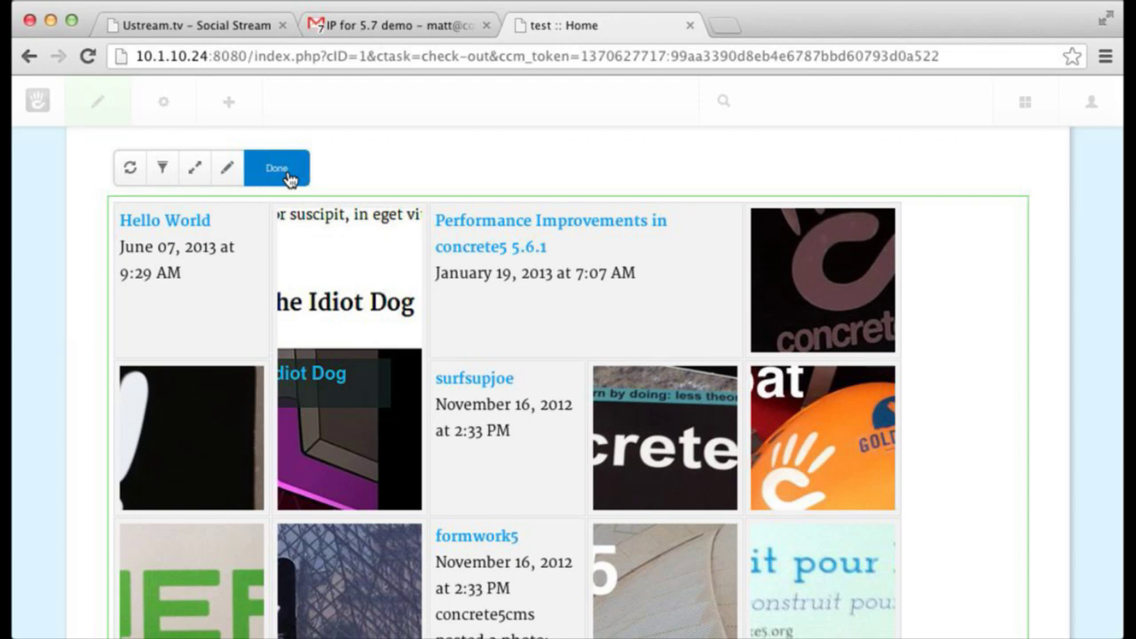
- Finish the gathering block edit and Publish My Edits on the Home page
click(285, 178)
click(99, 107)
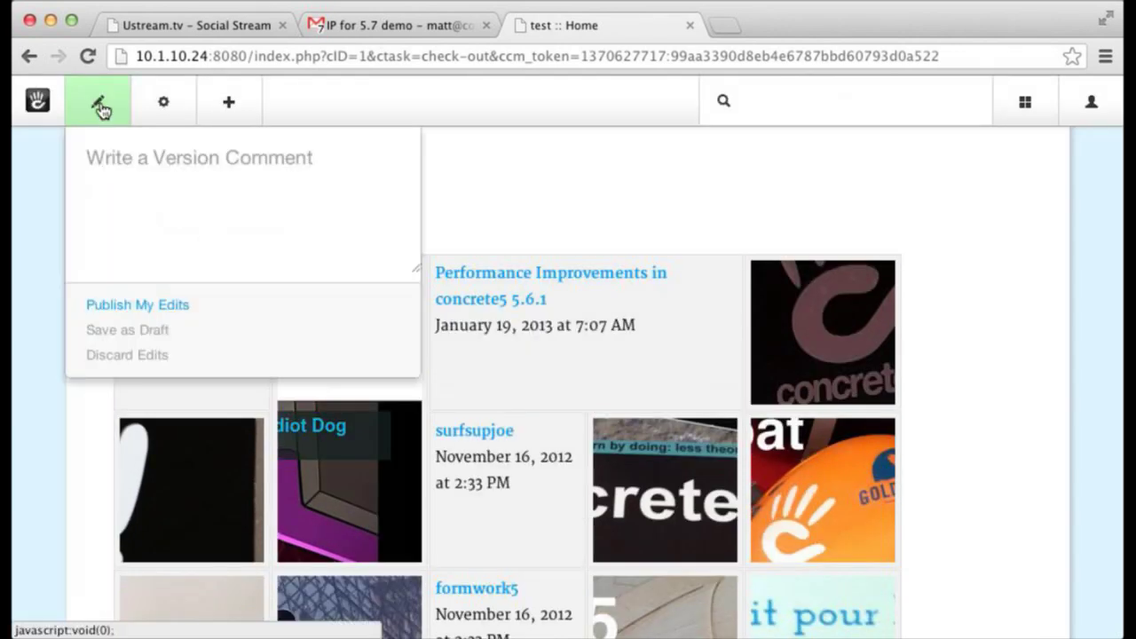
click(112, 306)
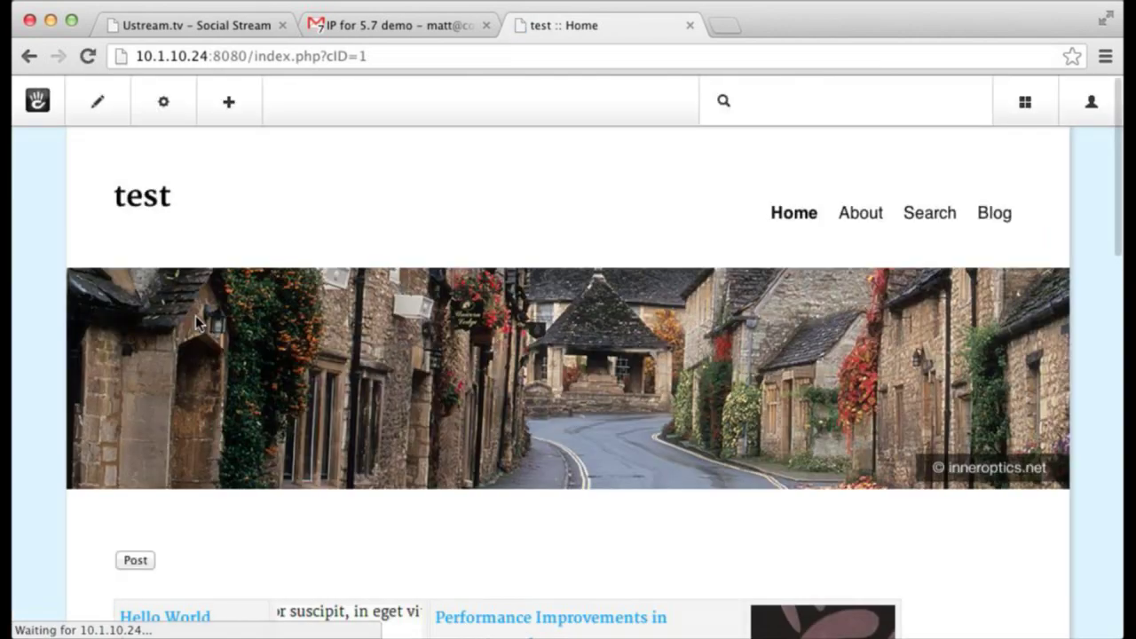
scroll(195, 315, down, 5)
scroll(198, 322, up, 4)
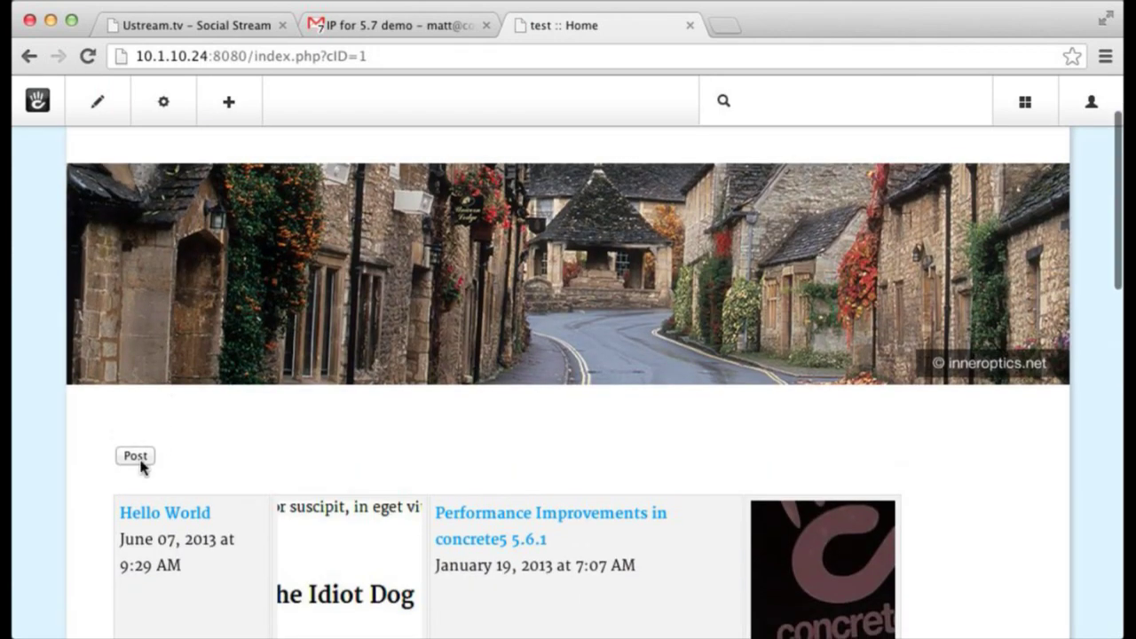
- Submit a front-end post titled 'Post Name' with short body text to the gathering
click(138, 460)
scroll(637, 414, down, 5)
scroll(639, 413, down, 10)
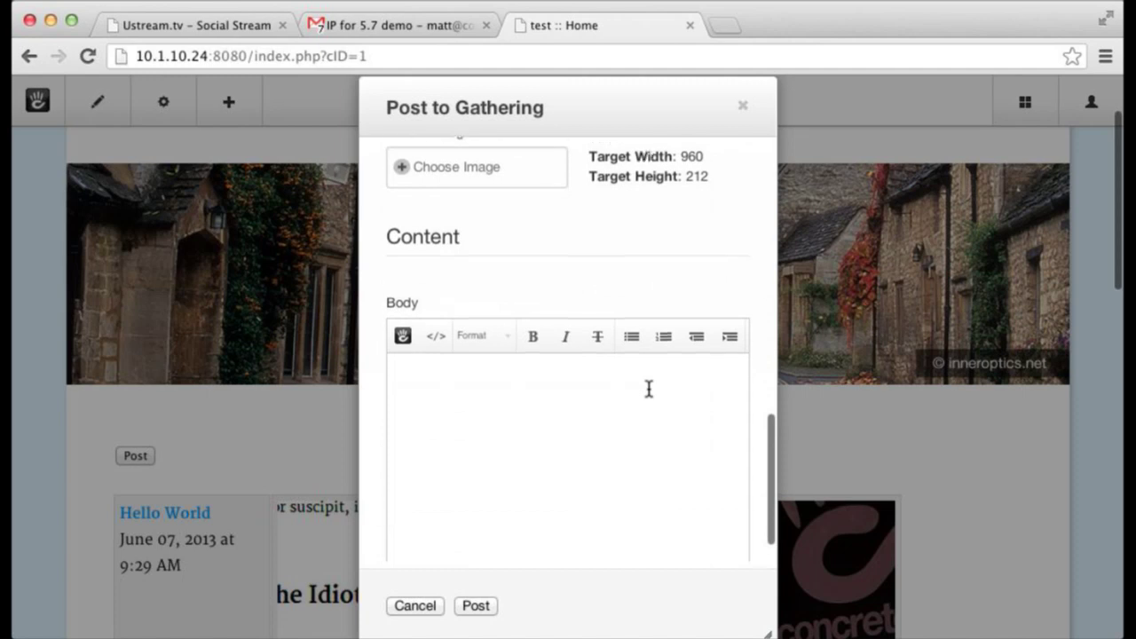
scroll(649, 387, down, 3)
scroll(651, 389, up, 8)
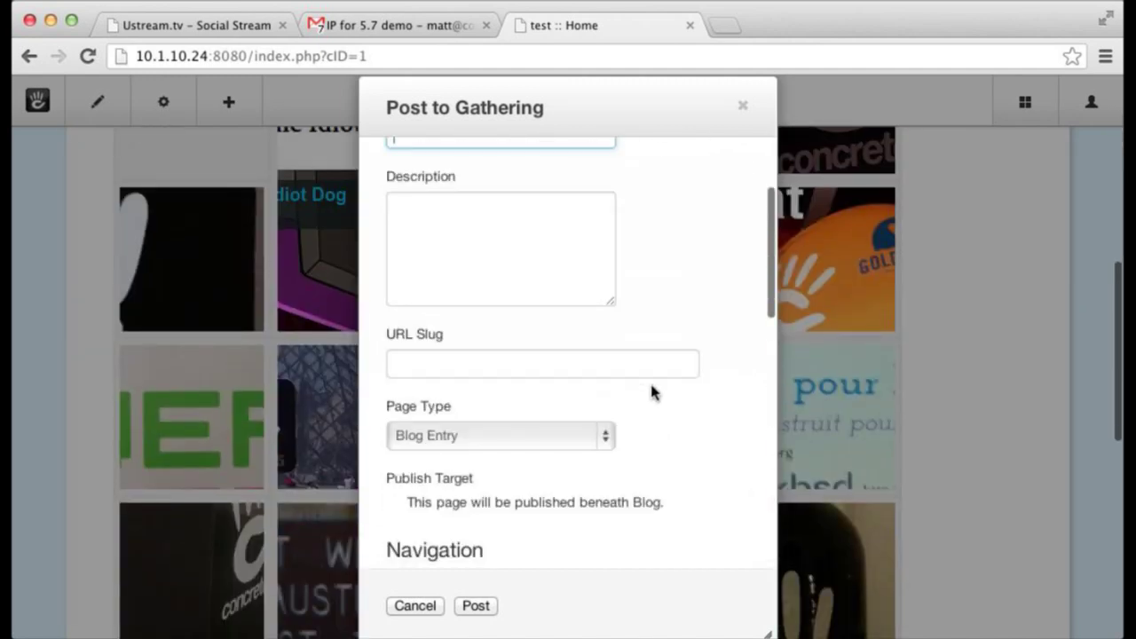
scroll(651, 393, up, 2)
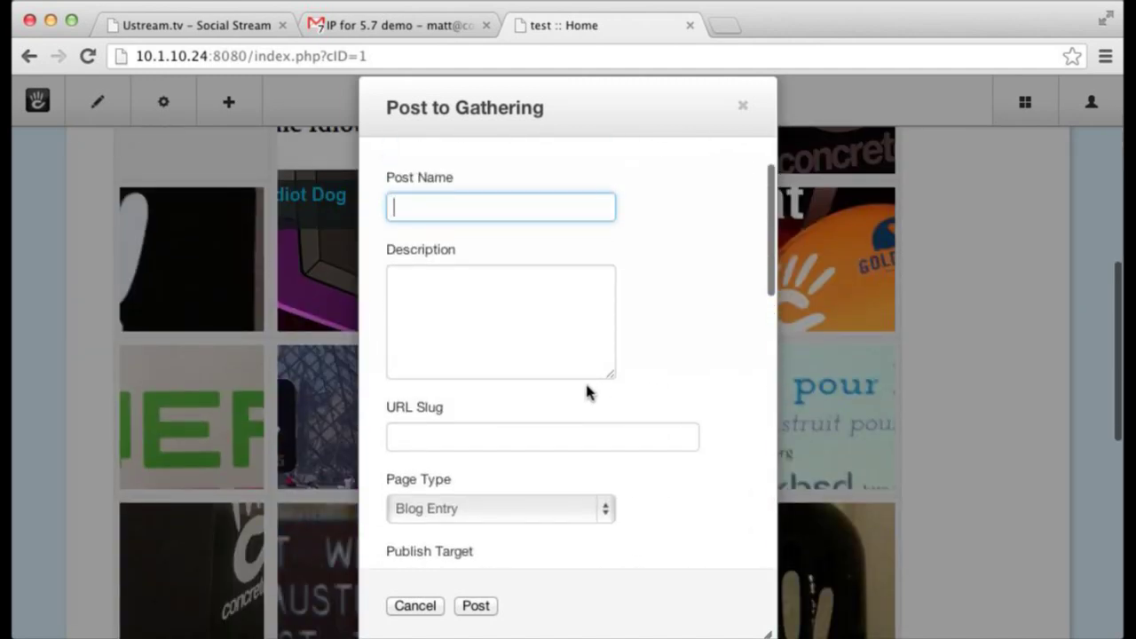
text(Post Name)
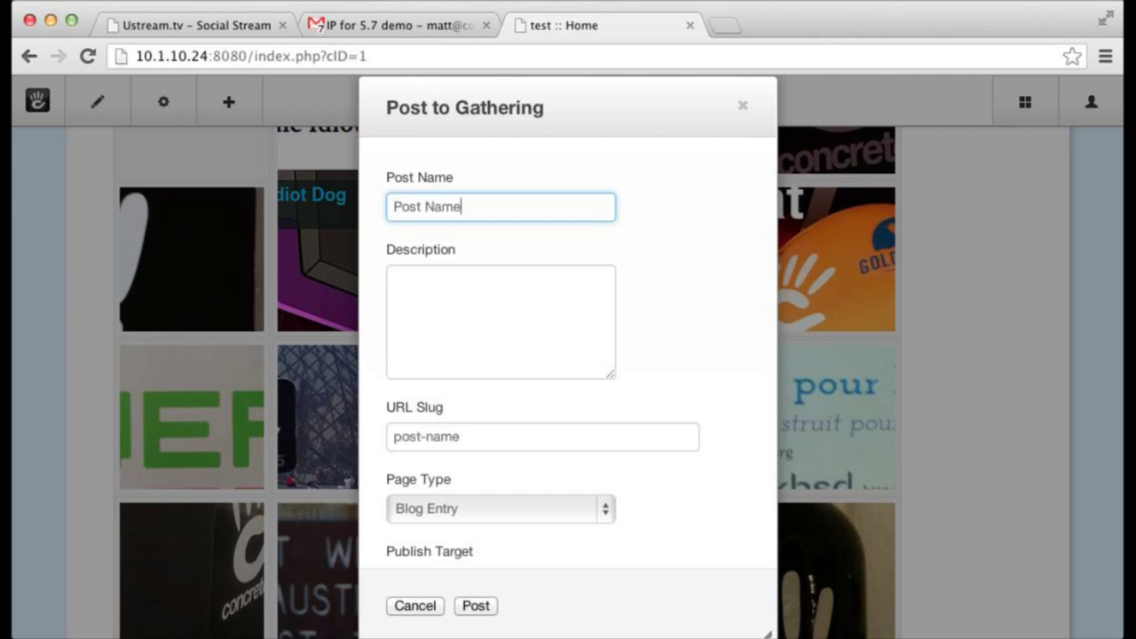
scroll(577, 343, down, 1)
scroll(577, 343, down, 10)
click(563, 540)
scroll(555, 520, down, 2)
scroll(555, 520, down, 2)
text(Body.)
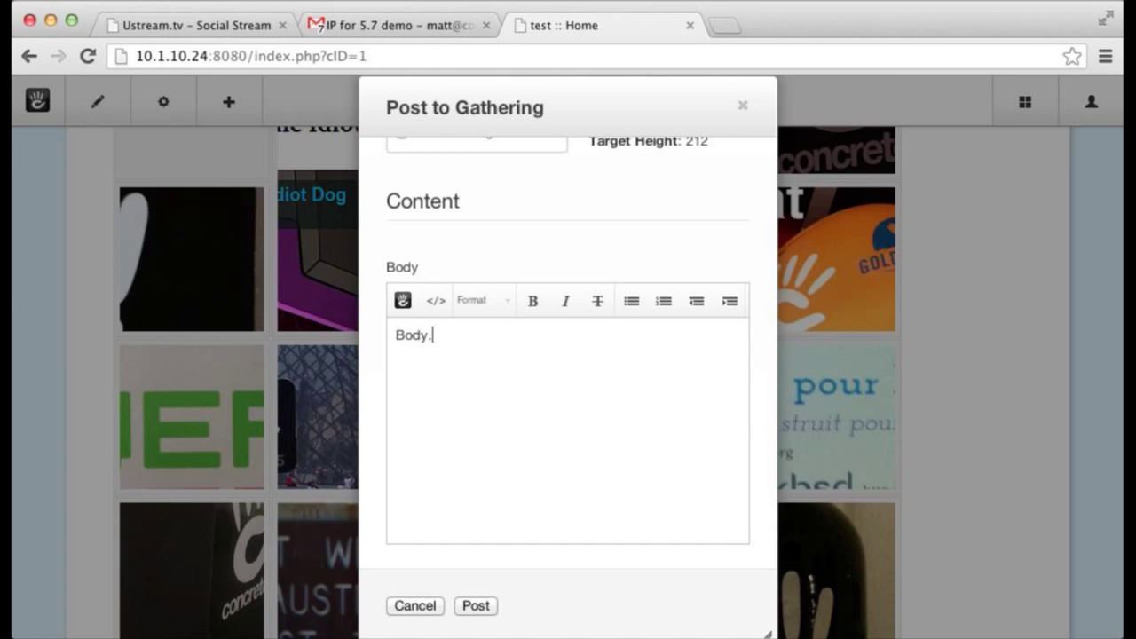
click(474, 609)
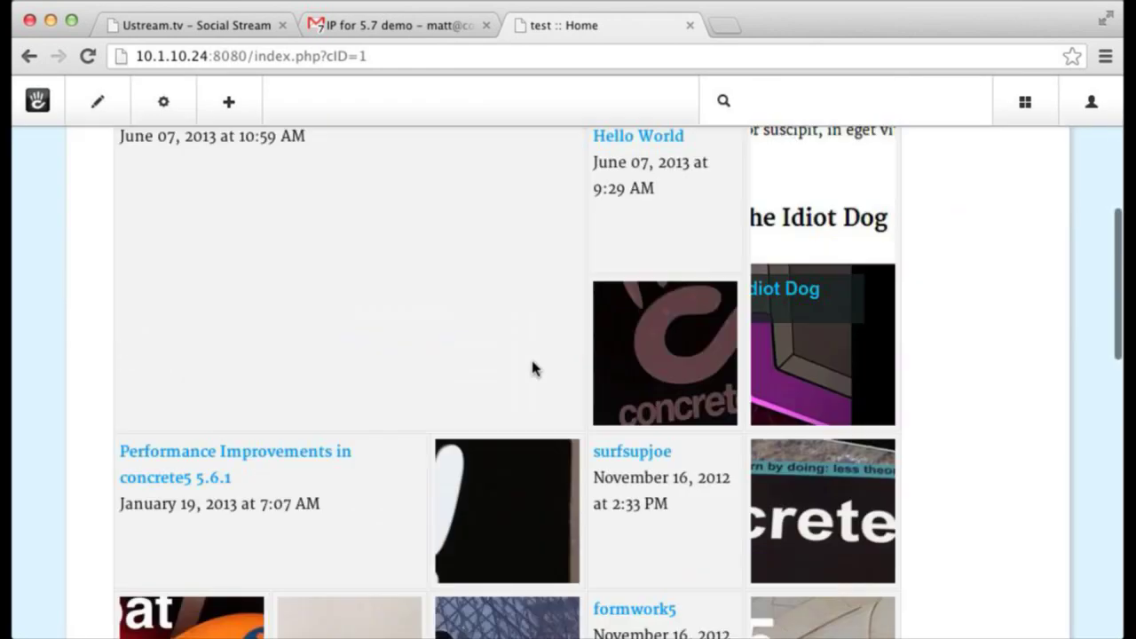
- Load fiveseven.getconcrete5.com in a new tab and open its page editing menu
scroll(426, 266, up, 5)
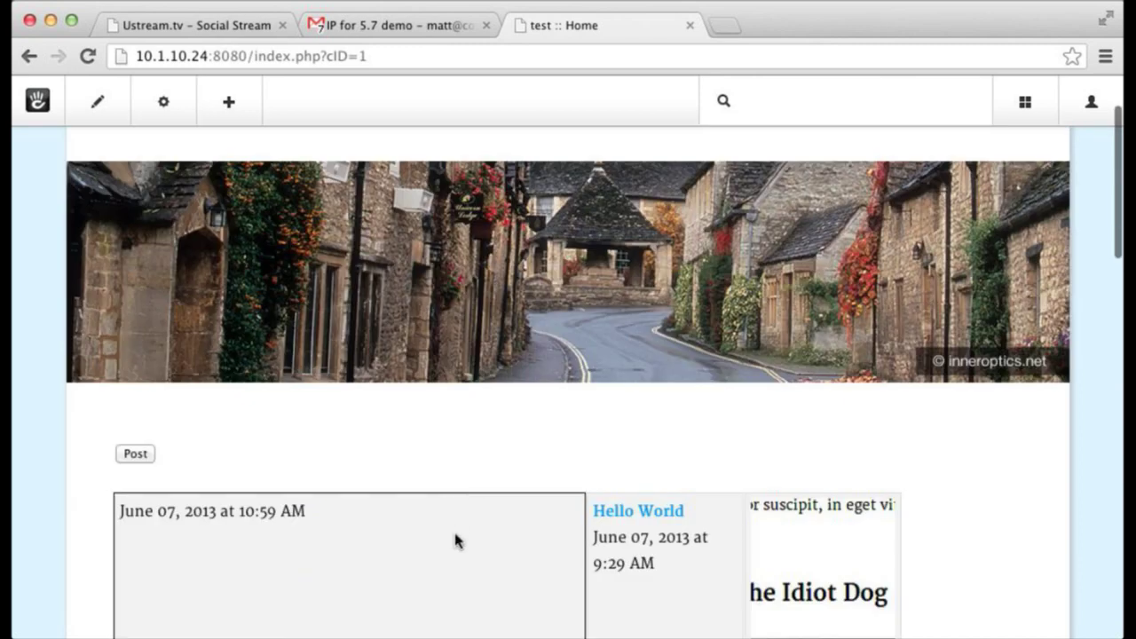
scroll(459, 546, down, 5)
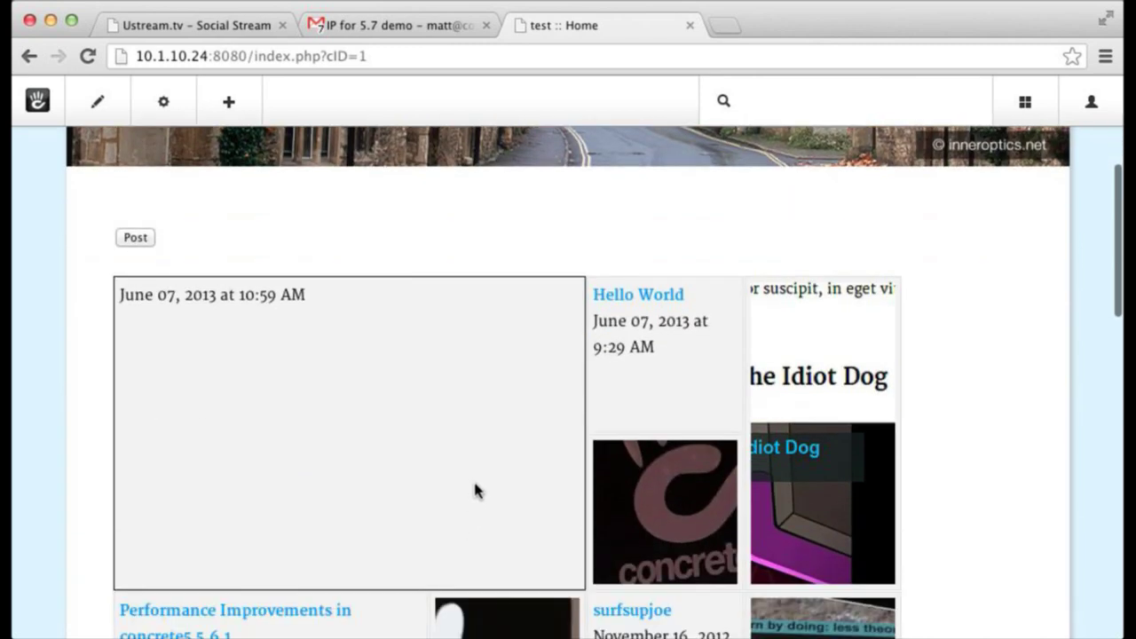
scroll(471, 340, down, 1)
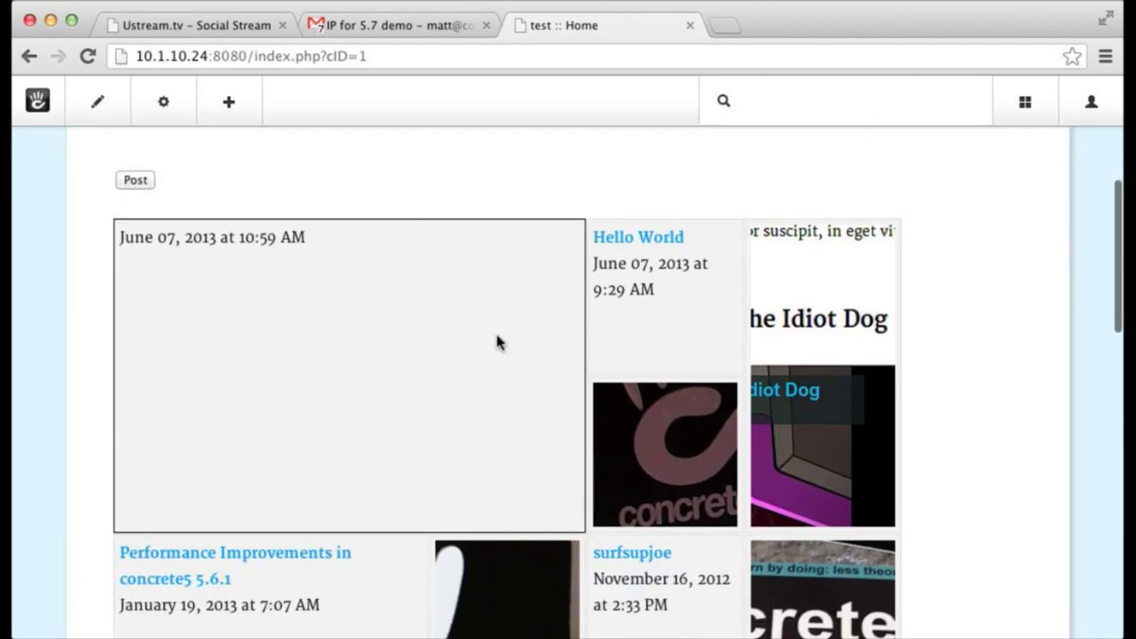
scroll(498, 341, down, 4)
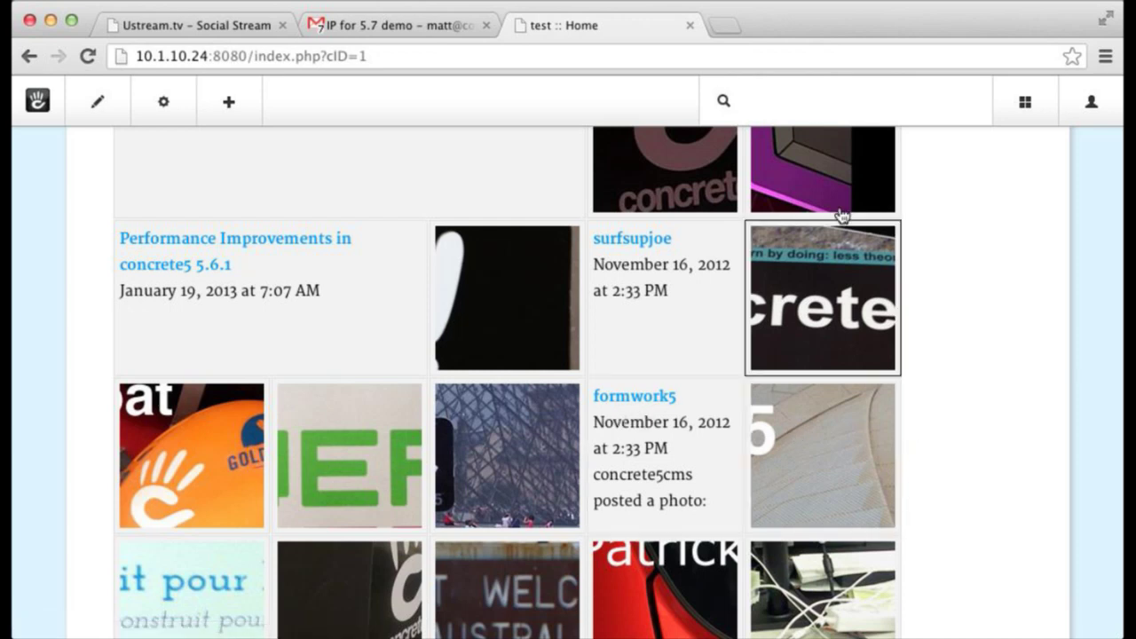
key(super+t)
text(fiveseven.getconcrete5.com)
key(Return)
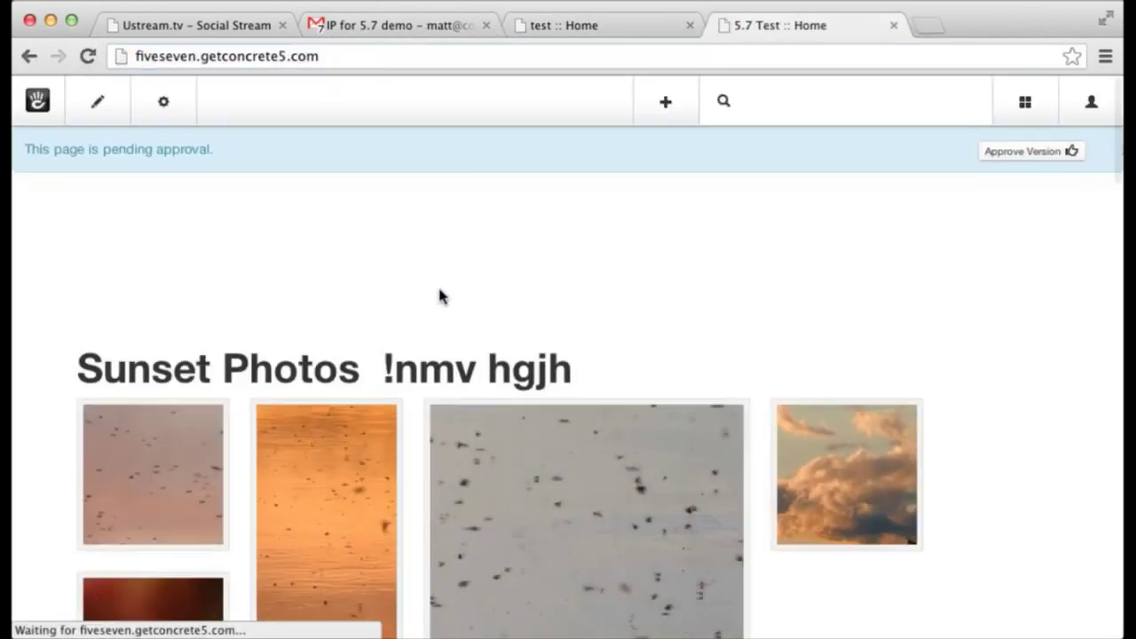
scroll(437, 293, down, 5)
click(98, 101)
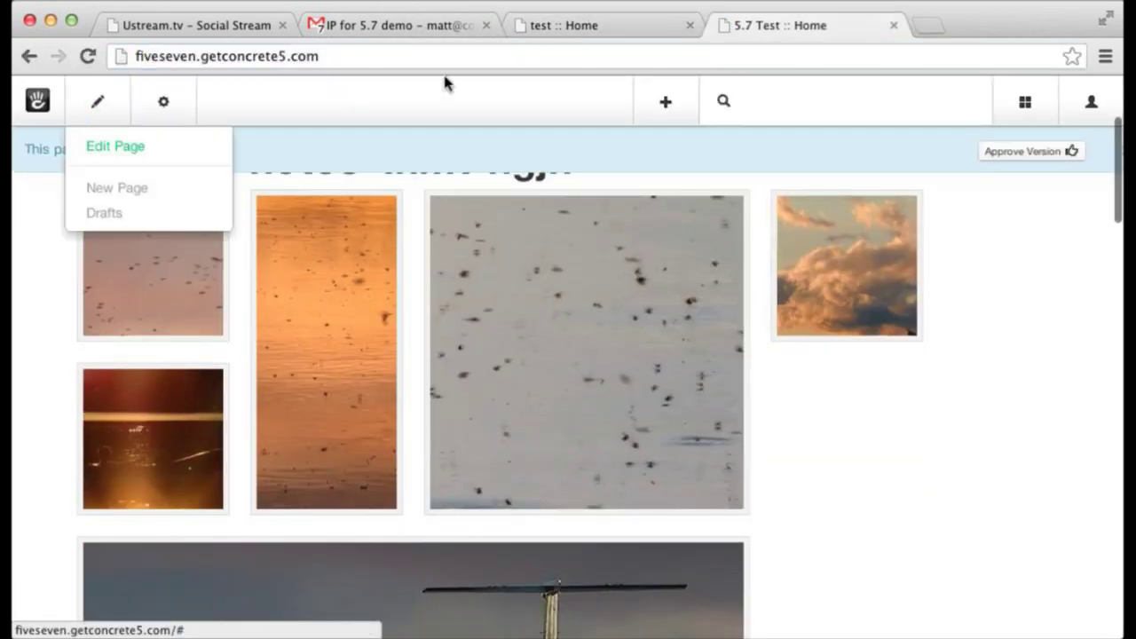
- Return to the test Home page, enter edit mode and start editing the gathering tiles
click(613, 38)
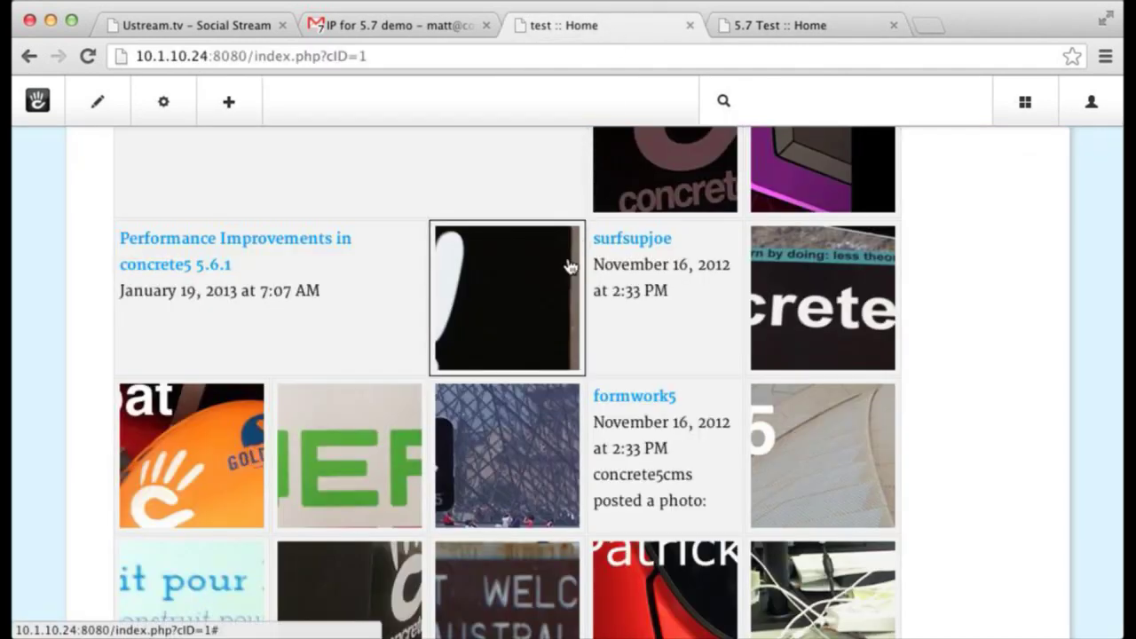
click(95, 97)
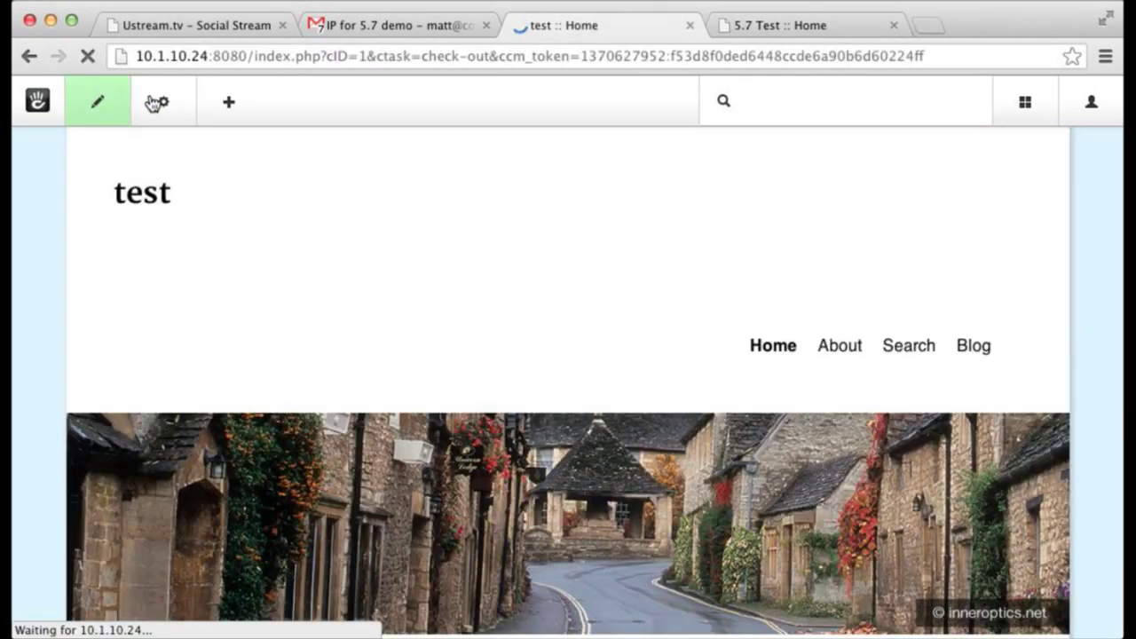
scroll(175, 393, up, 6)
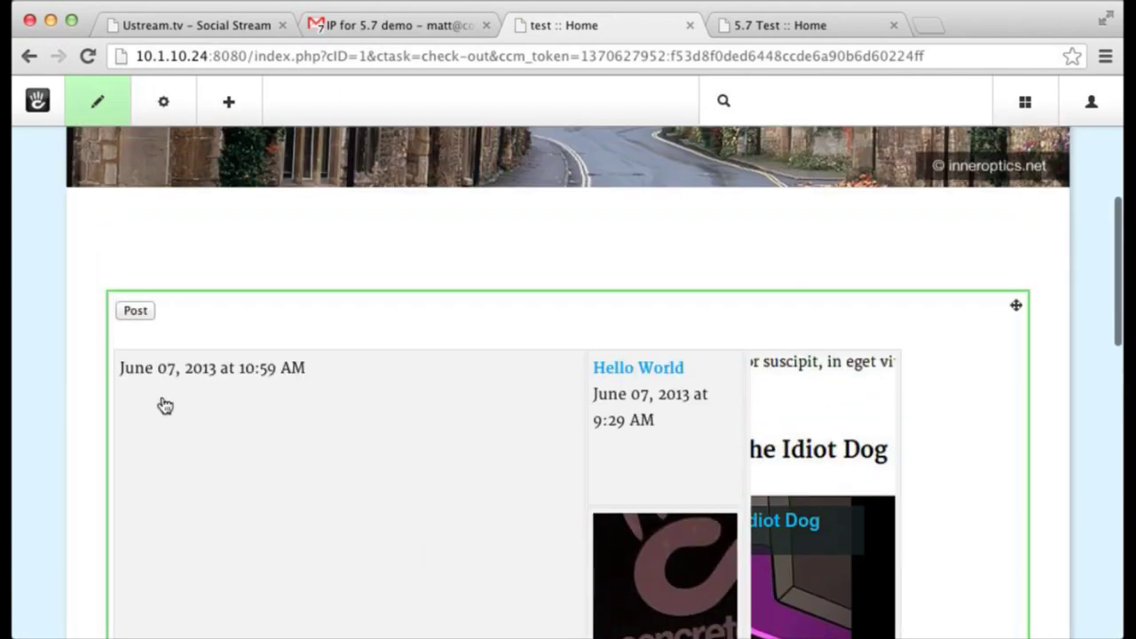
click(169, 426)
click(175, 434)
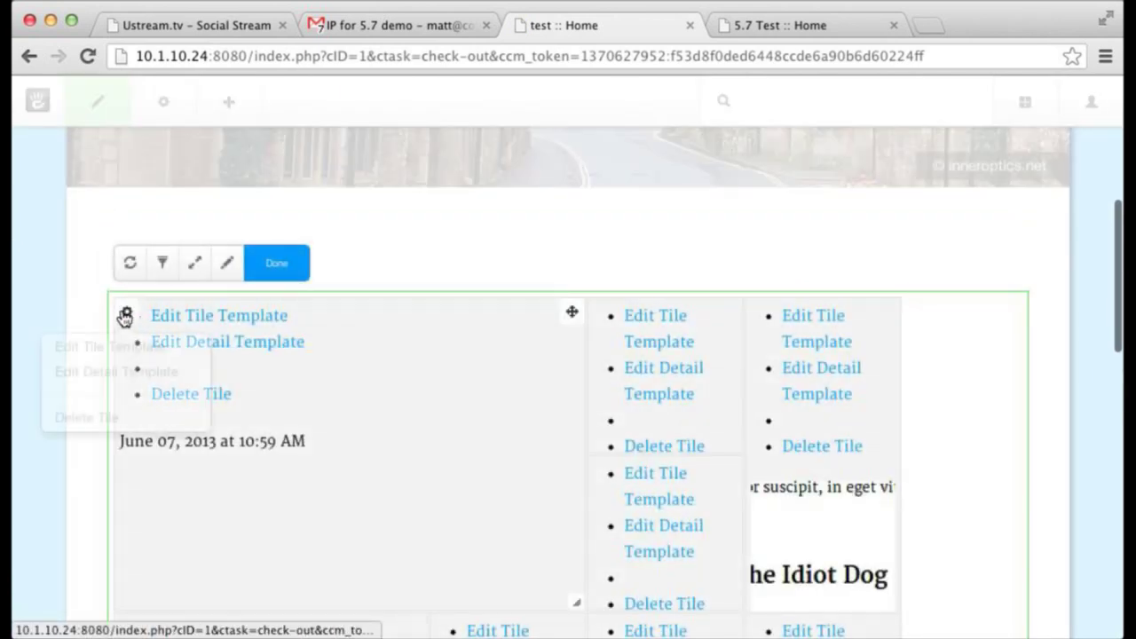
scroll(638, 414, down, 4)
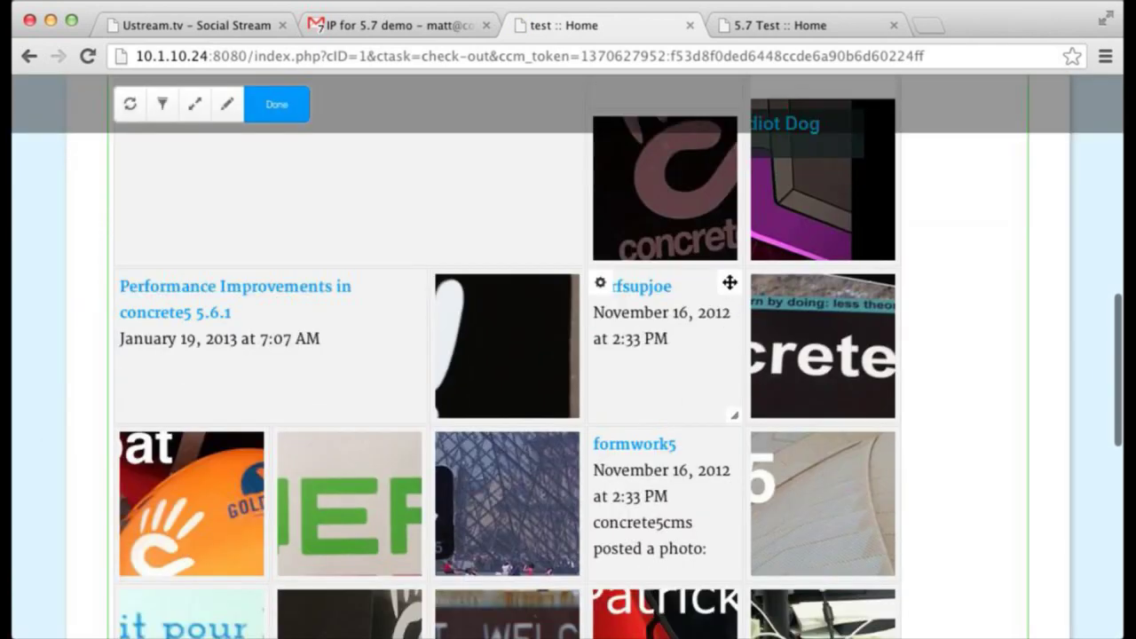
- Make the concrete tile two rows tall, the black hand tile 2x2, and move the orange tile up
drag(734, 259, 741, 448)
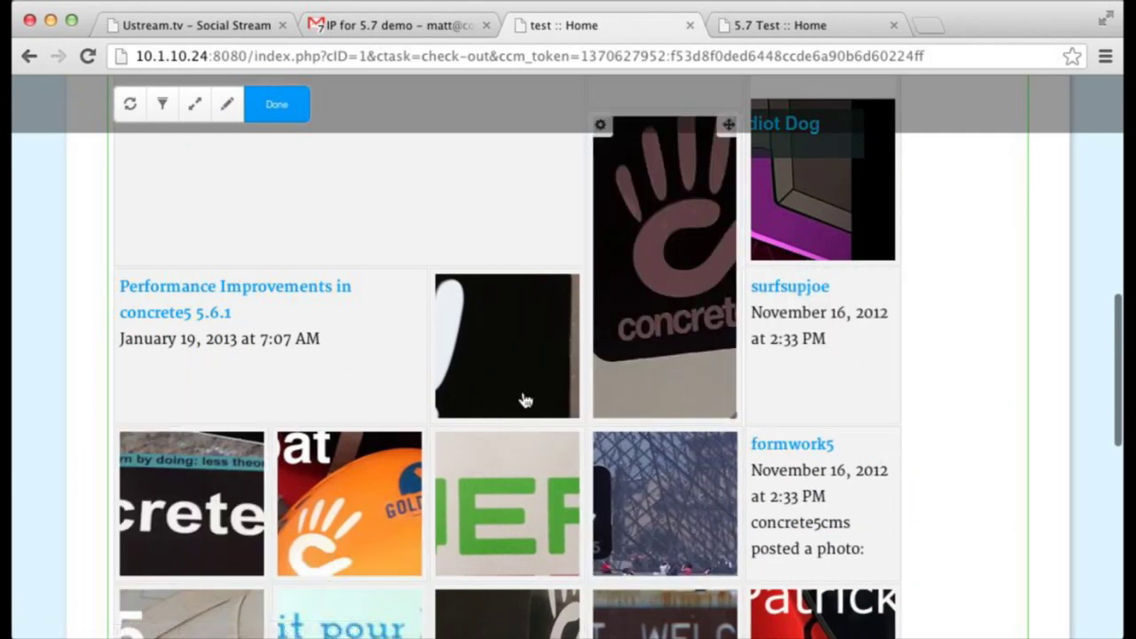
drag(575, 415, 654, 517)
scroll(654, 517, down, 3)
click(442, 257)
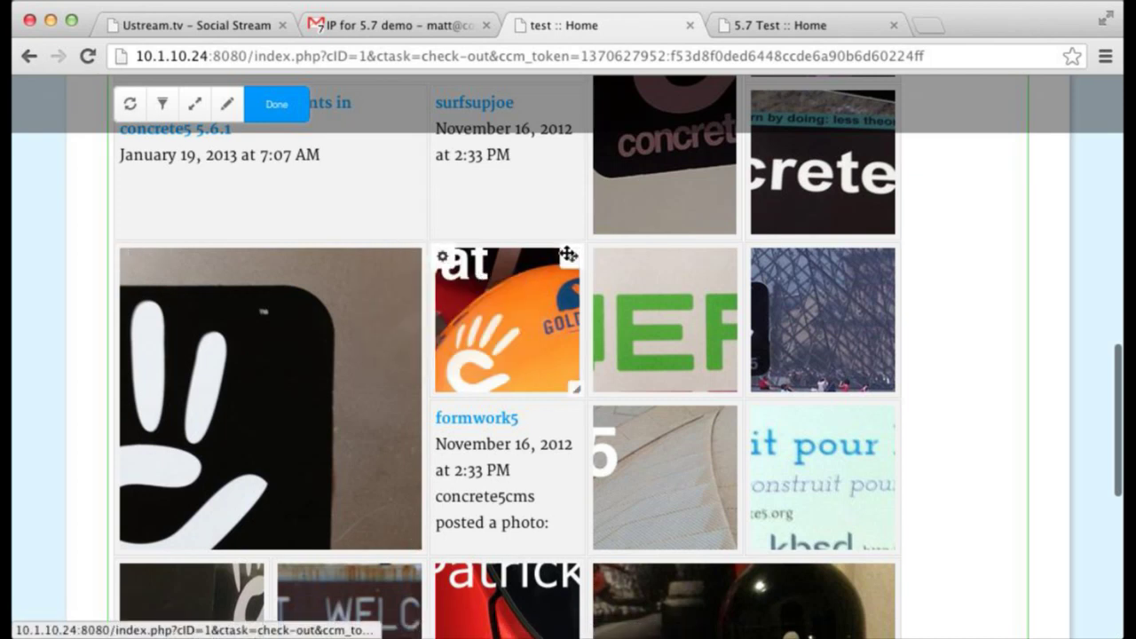
drag(566, 253, 573, 105)
click(266, 103)
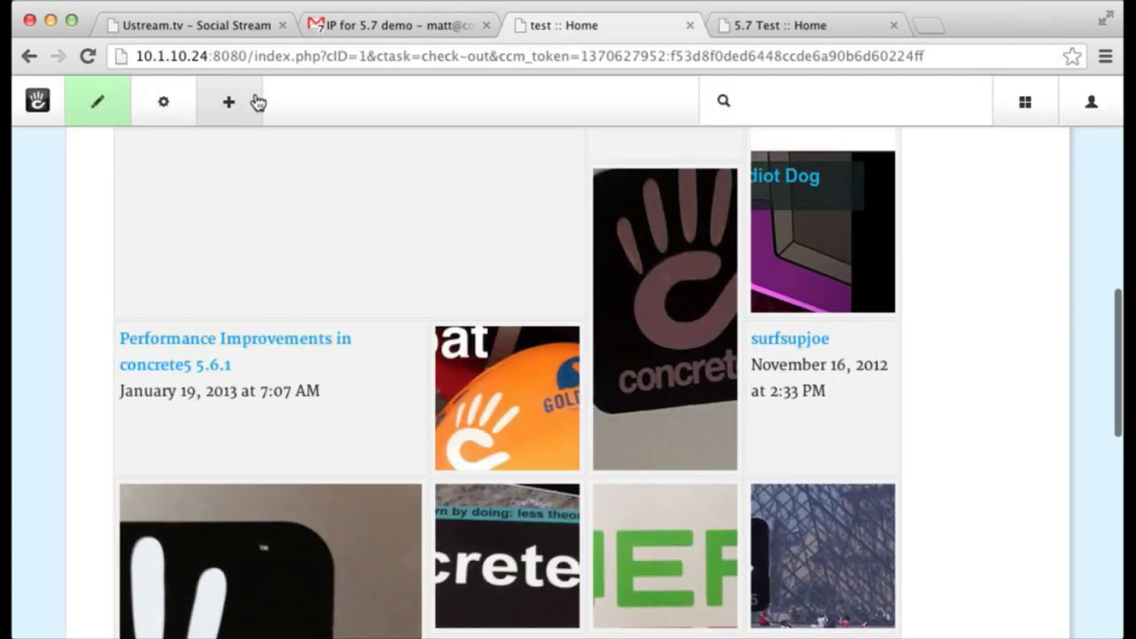
- Exit edit mode, then view and close the MountainGoat photo enlarged
click(96, 155)
scroll(137, 308, down, 5)
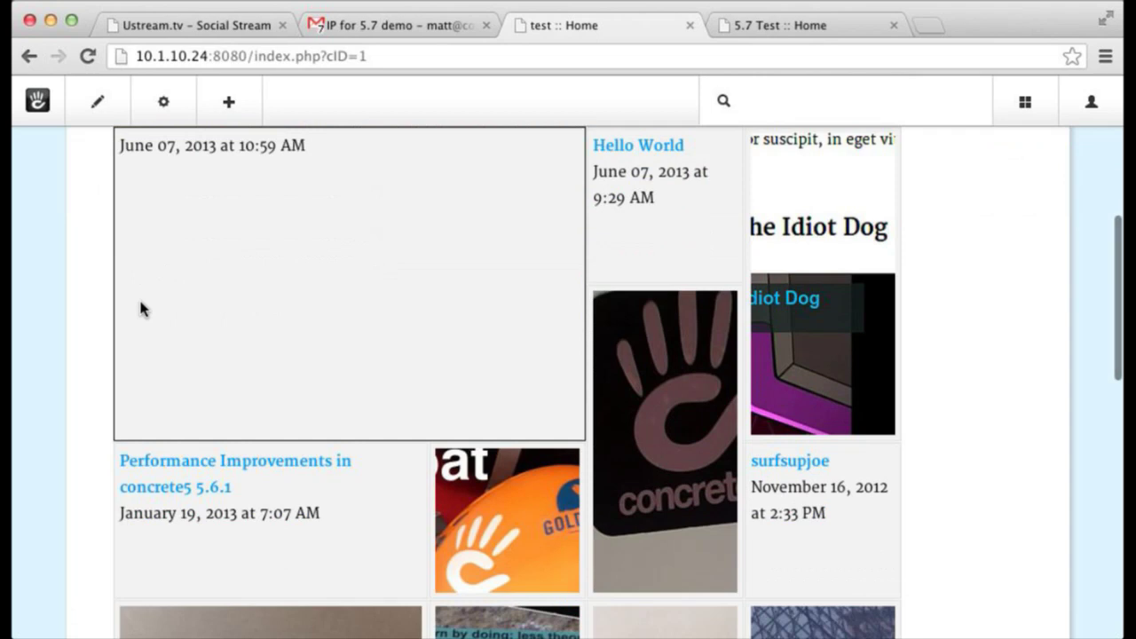
click(523, 543)
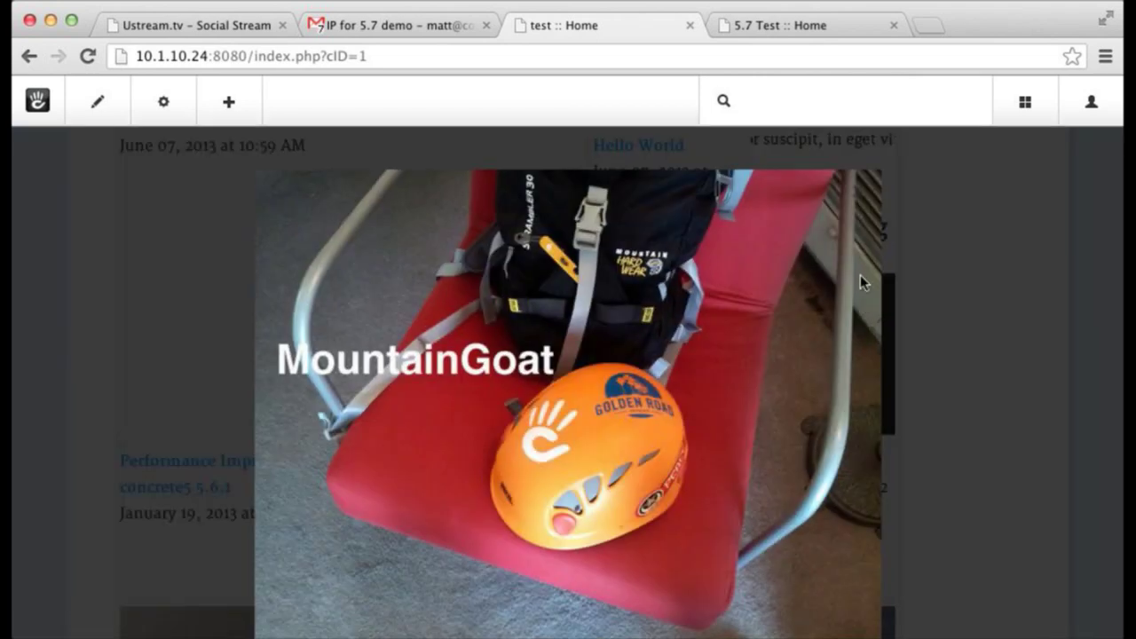
click(860, 198)
scroll(859, 208, up, 5)
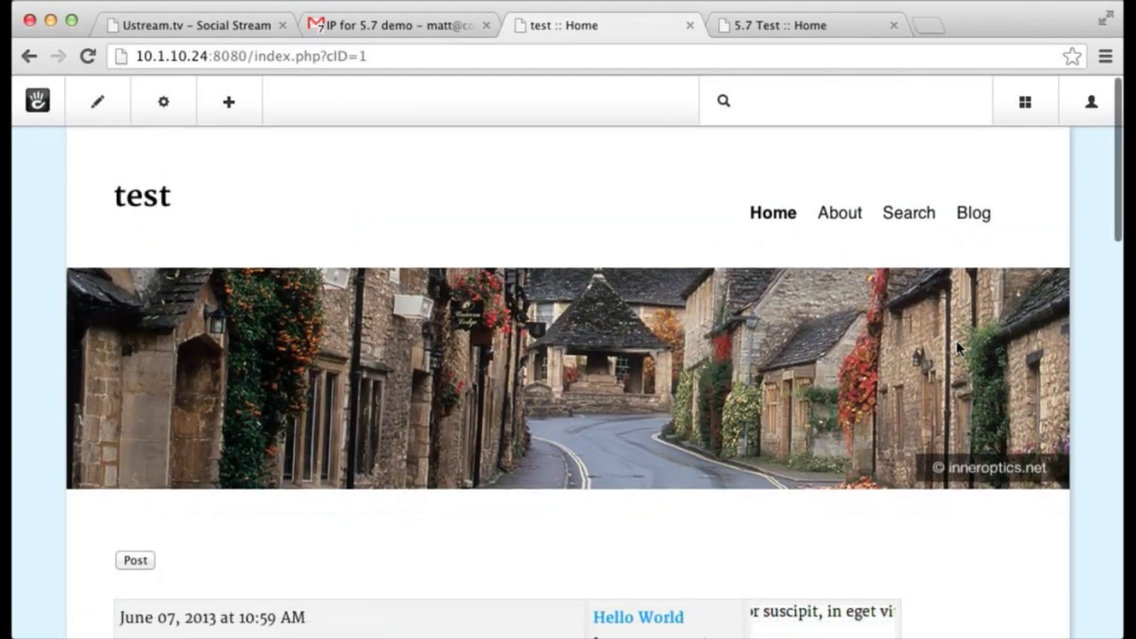